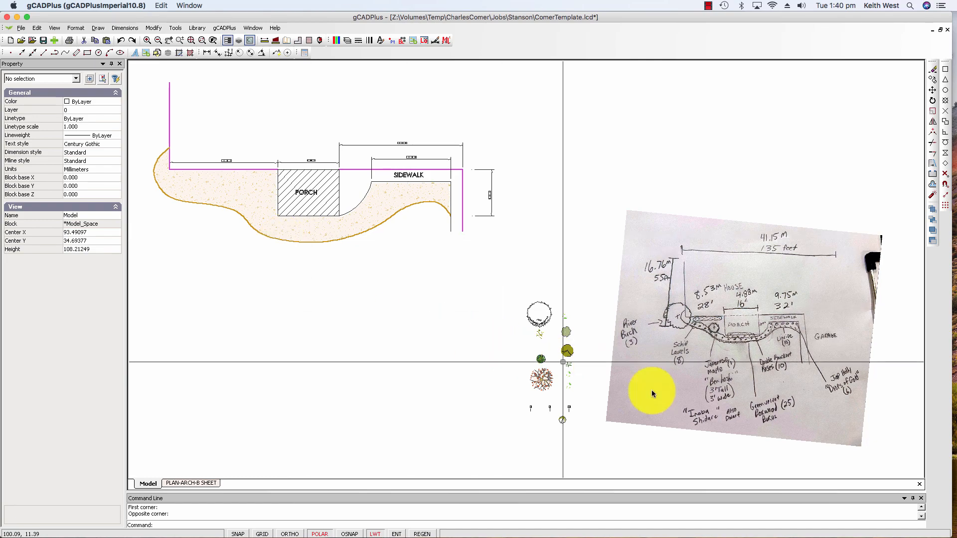
Examine the hand-drawn garden sketch with its measurements and compare it with the dimensioned porch, sidewalk and planting bed plan.
scroll(740, 371, up, 1)
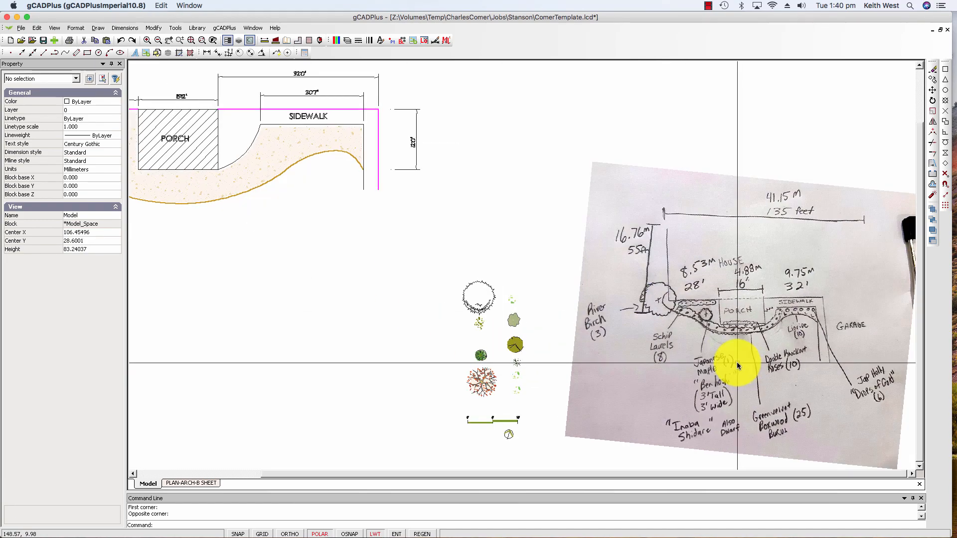
scroll(737, 364, down, 1)
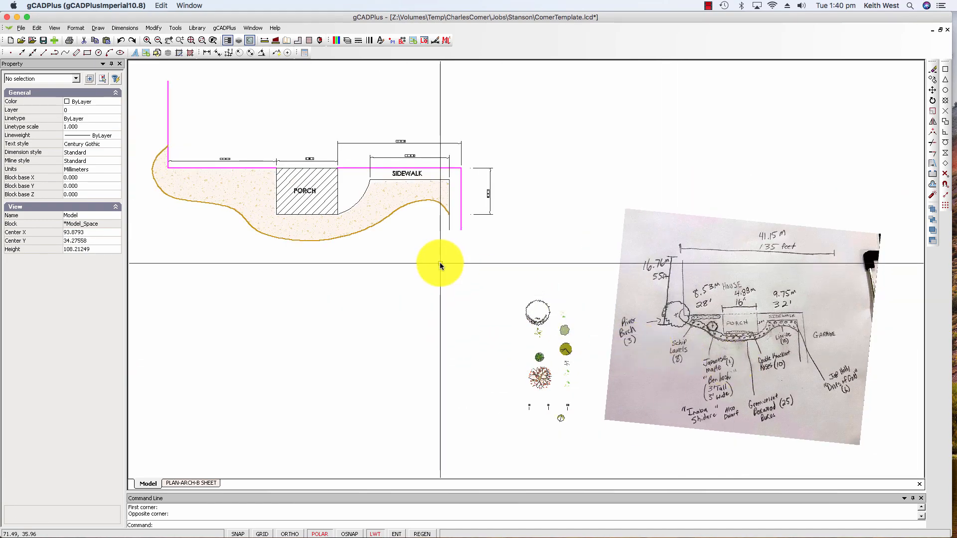
middle_drag(368, 266, 427, 288)
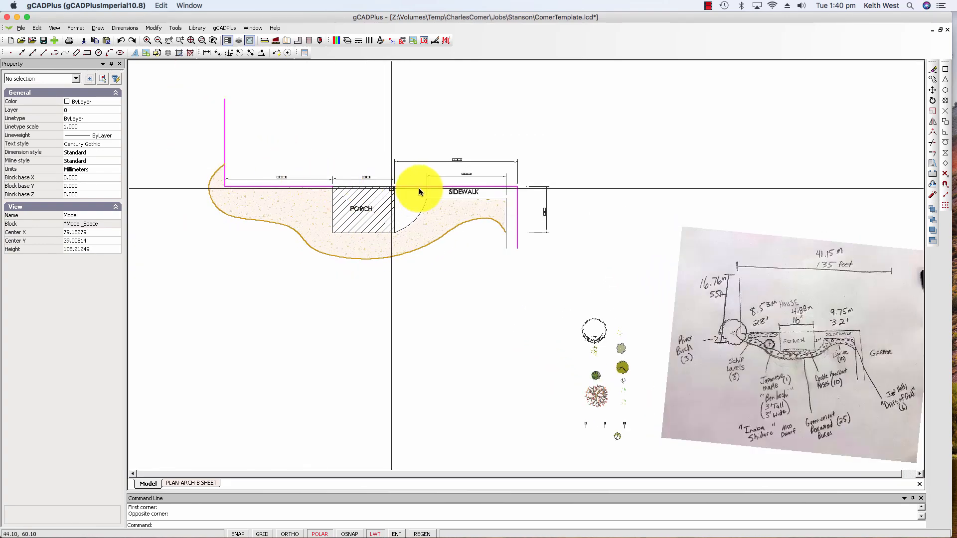
click(456, 255)
click(406, 155)
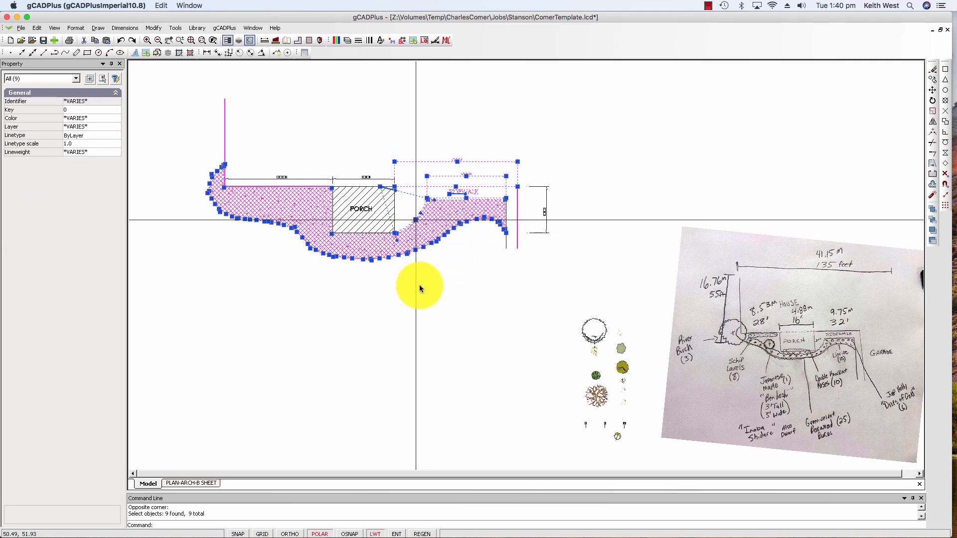
key(Escape)
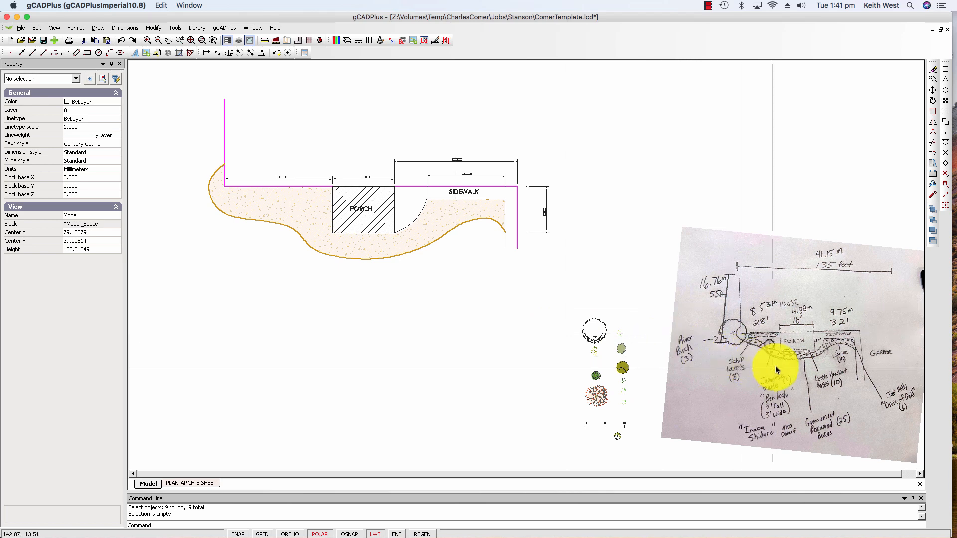
scroll(772, 363, up, 2)
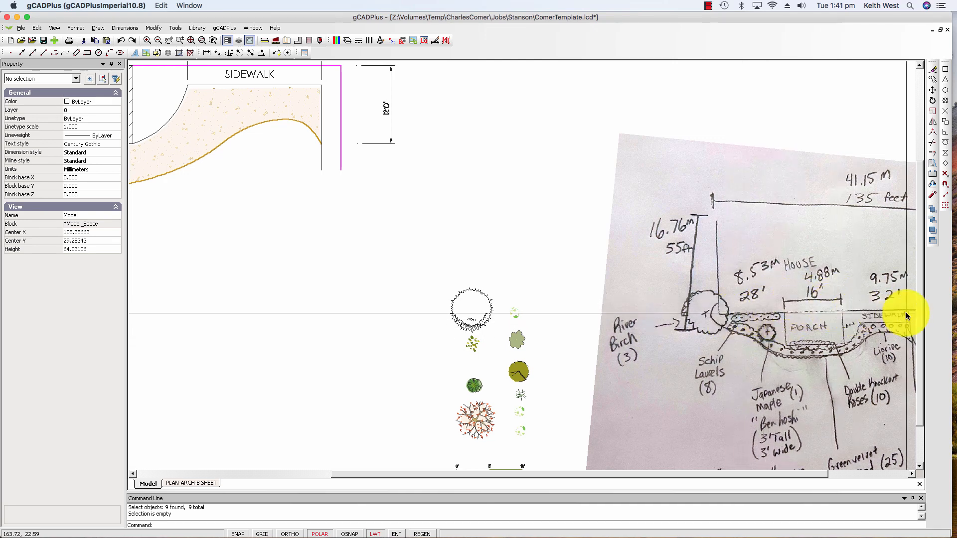
scroll(409, 275, down, 3)
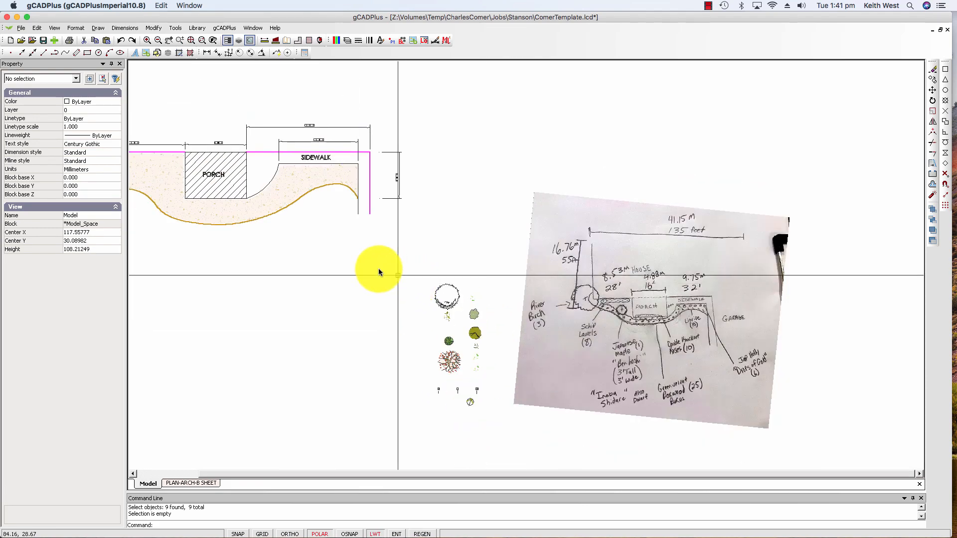
middle_drag(389, 273, 504, 323)
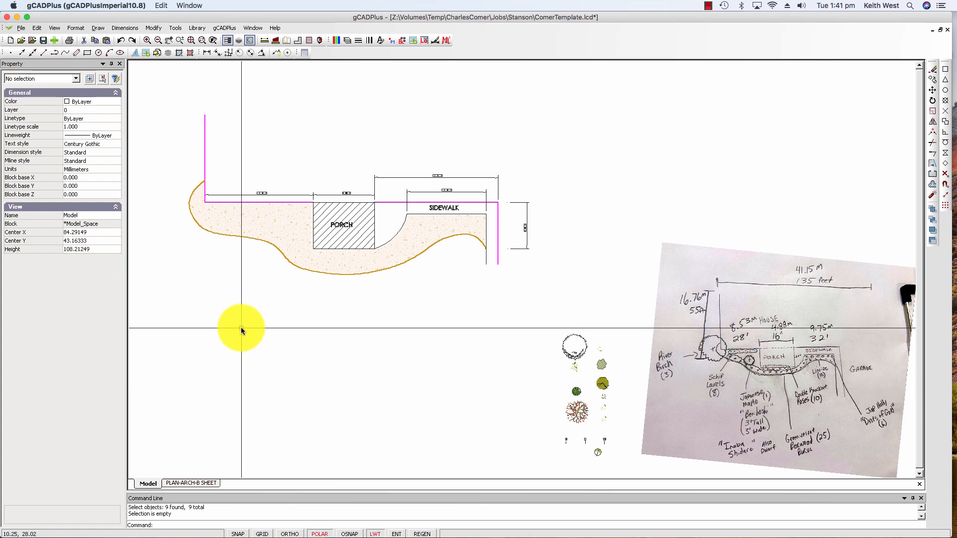
scroll(246, 196, up, 5)
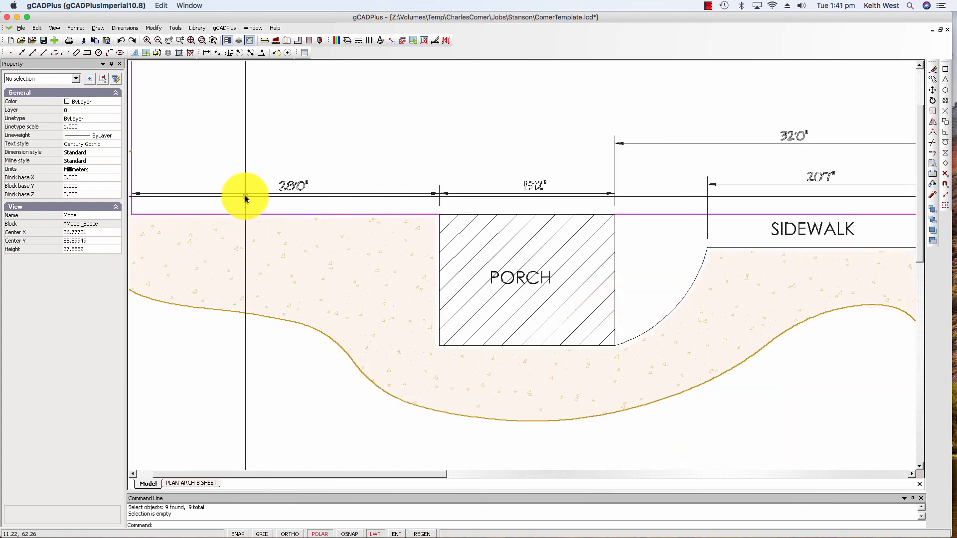
middle_drag(306, 214, 339, 199)
scroll(340, 199, down, 3)
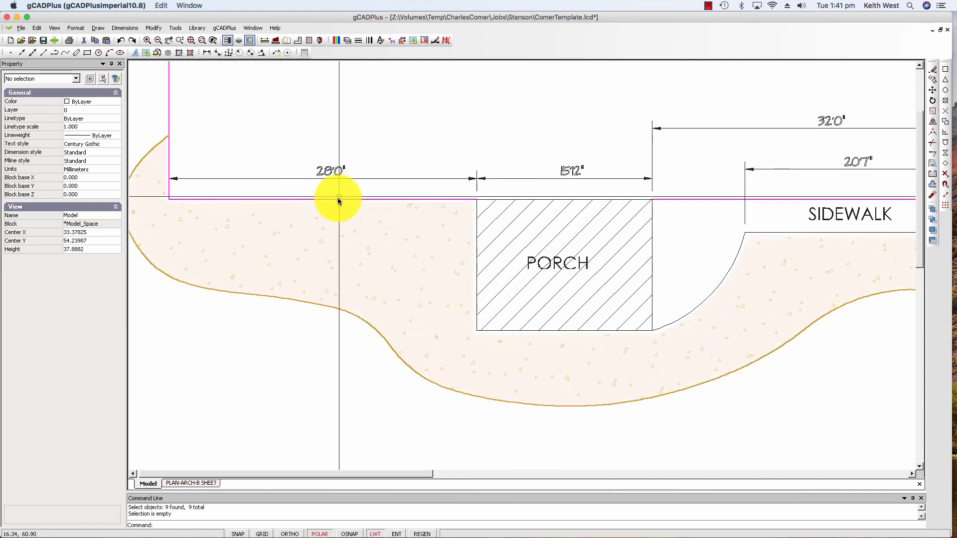
scroll(349, 266, down, 2)
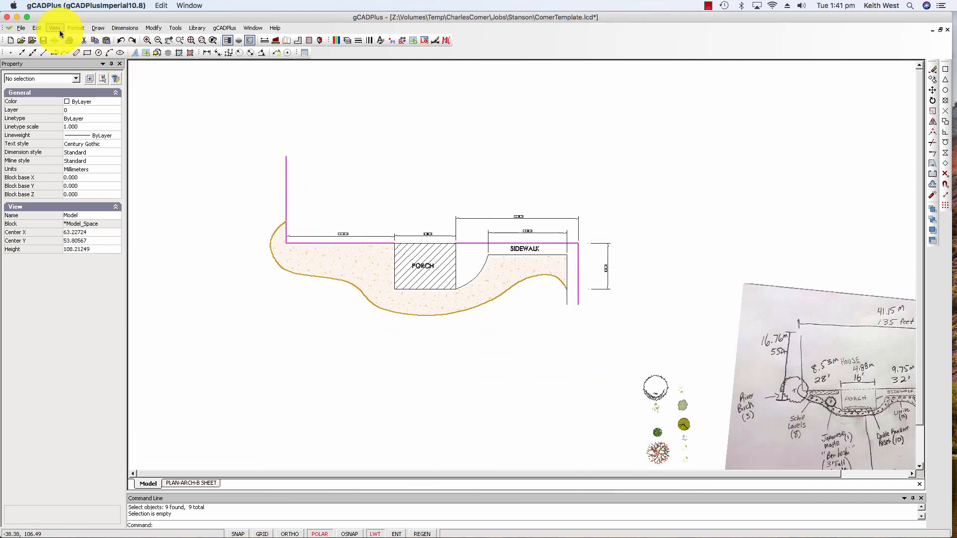
Draw a horizontal line 28 units long below the planting bed and continue it with a 16-unit segment in the same direction.
click(98, 28)
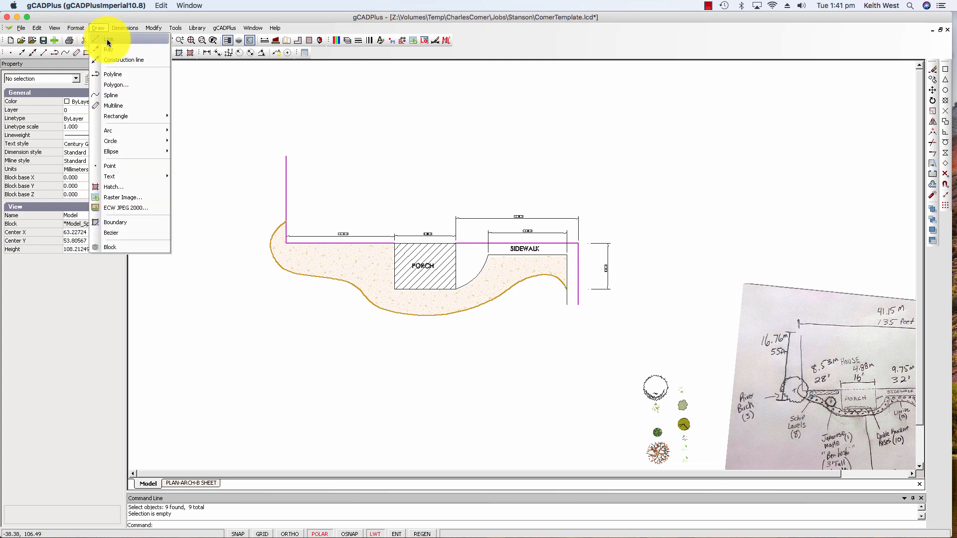
click(105, 39)
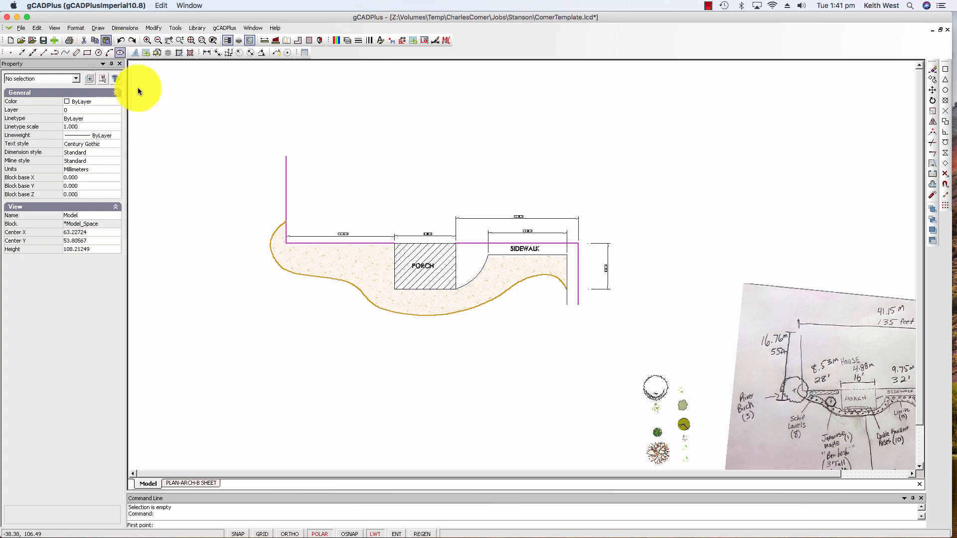
click(285, 415)
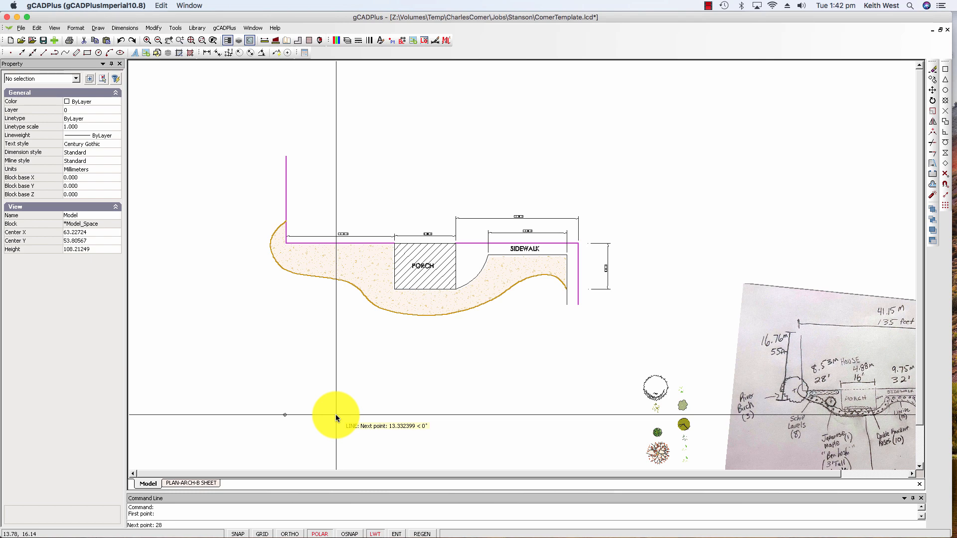
key(Return)
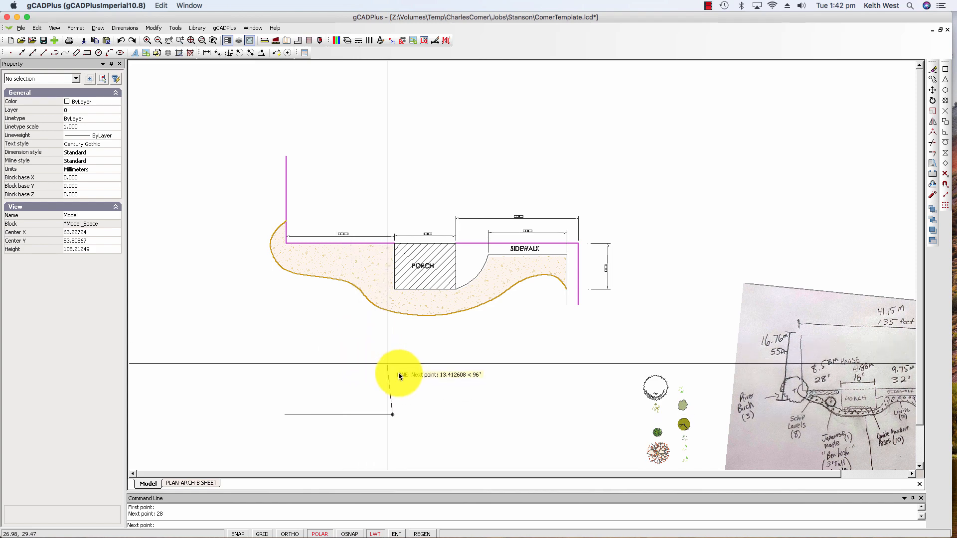
scroll(880, 432, up, 4)
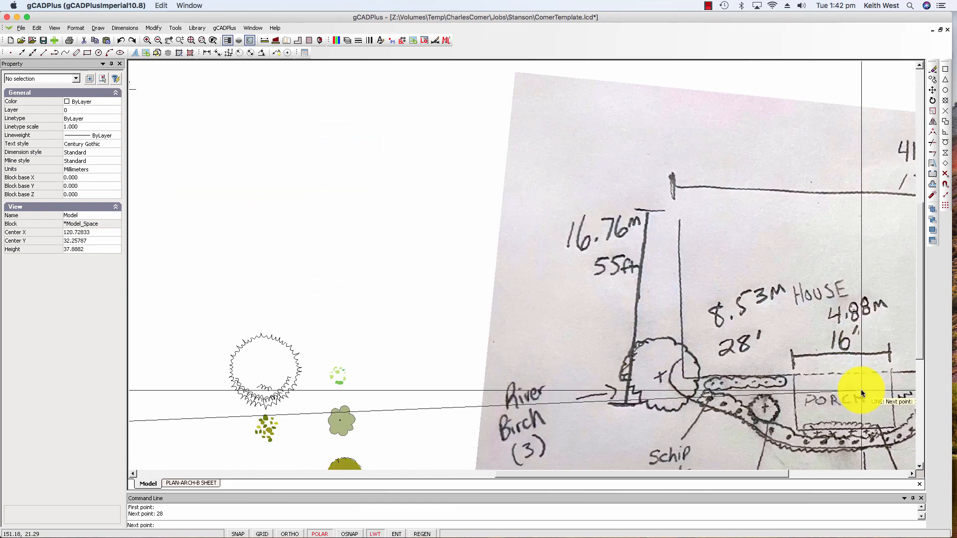
scroll(861, 390, down, 2)
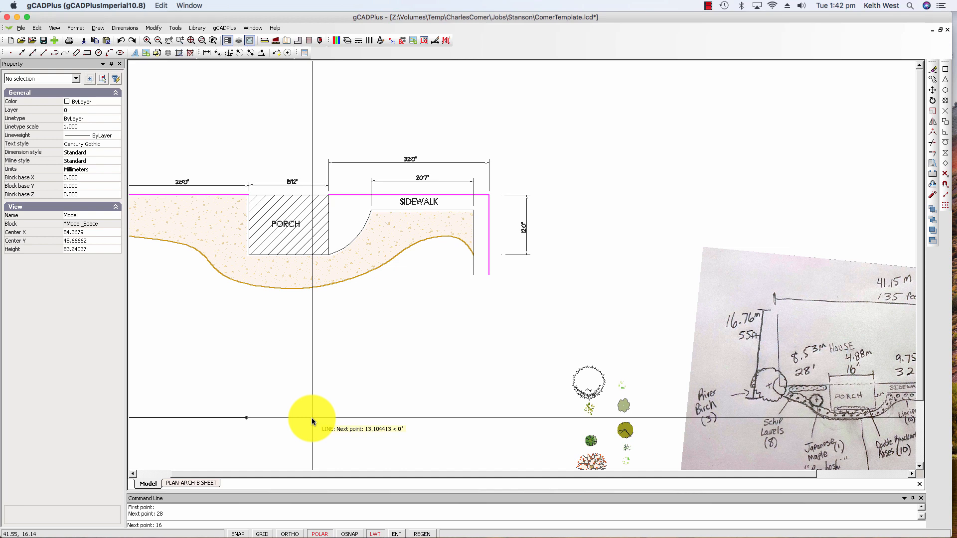
key(Return)
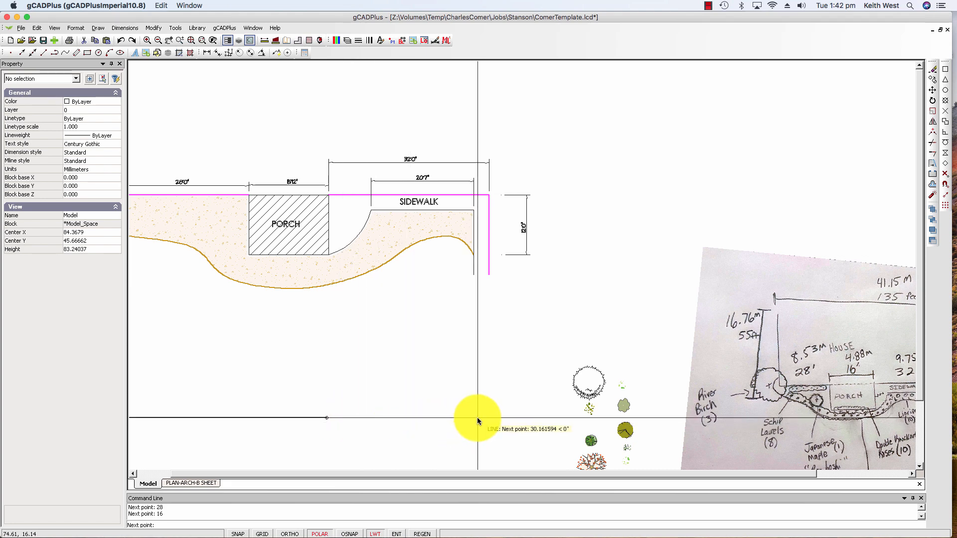
Extend the horizontal run with a 32-unit segment, end the Line command and save the drawing.
middle_drag(590, 389, 550, 379)
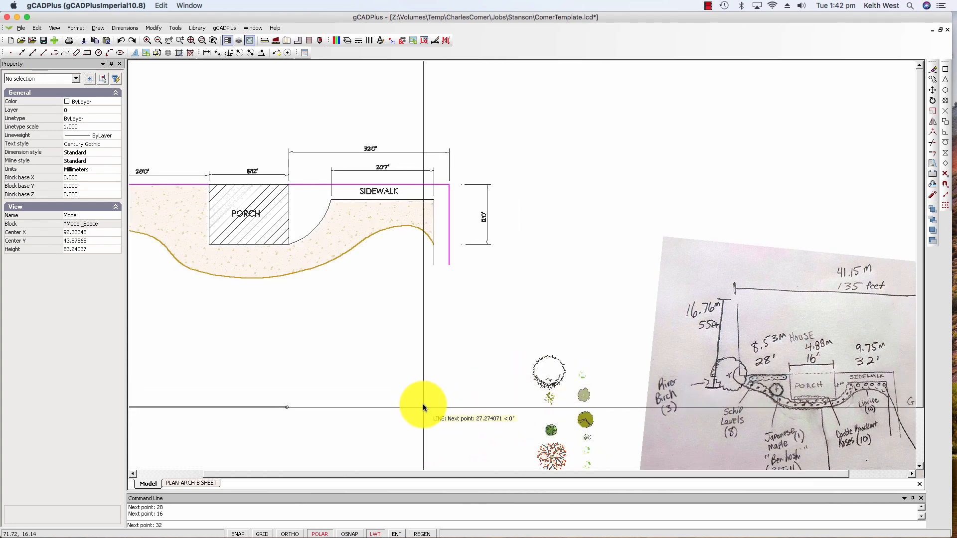
key(Return)
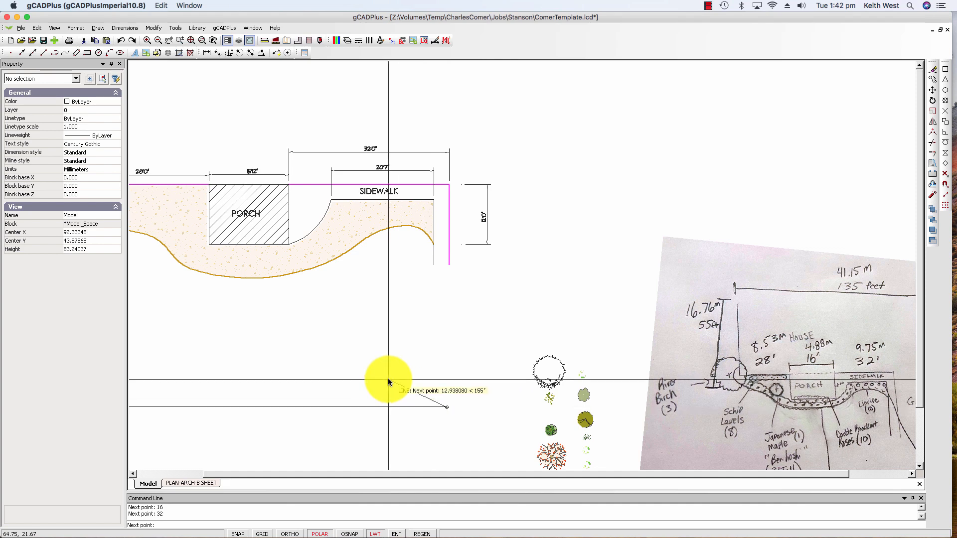
right_click(458, 389)
click(468, 393)
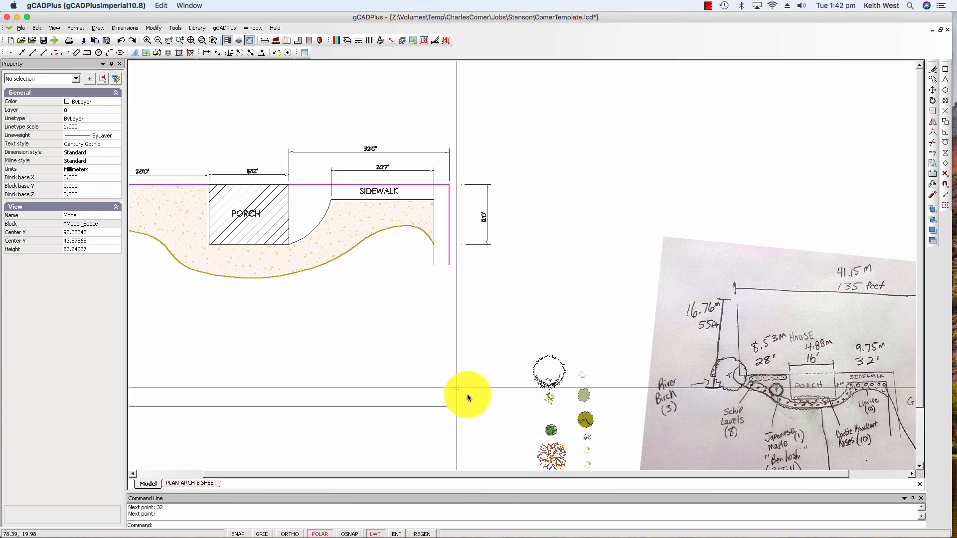
click(43, 40)
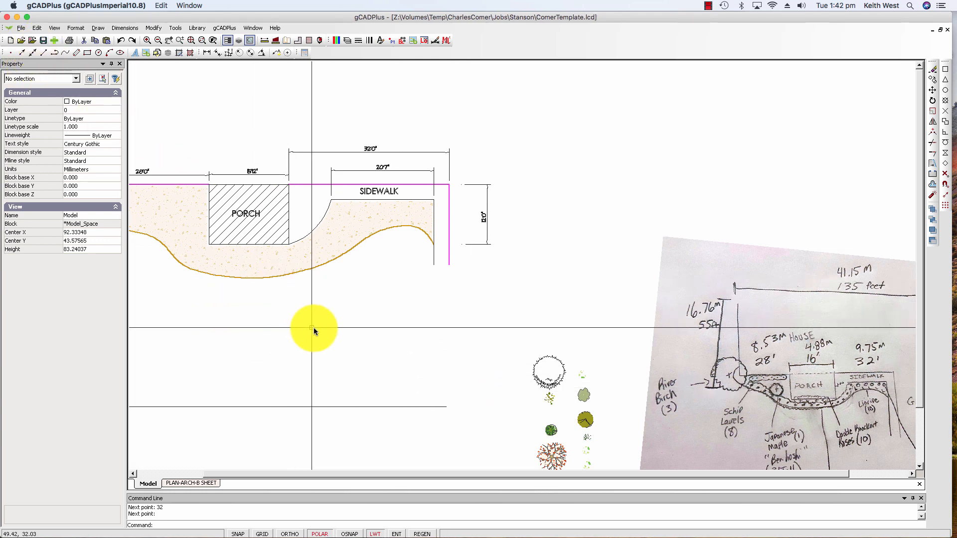
Inspect the properties of the magenta house line beside the porch and of the first segment of the new horizontal run.
scroll(315, 328, down, 5)
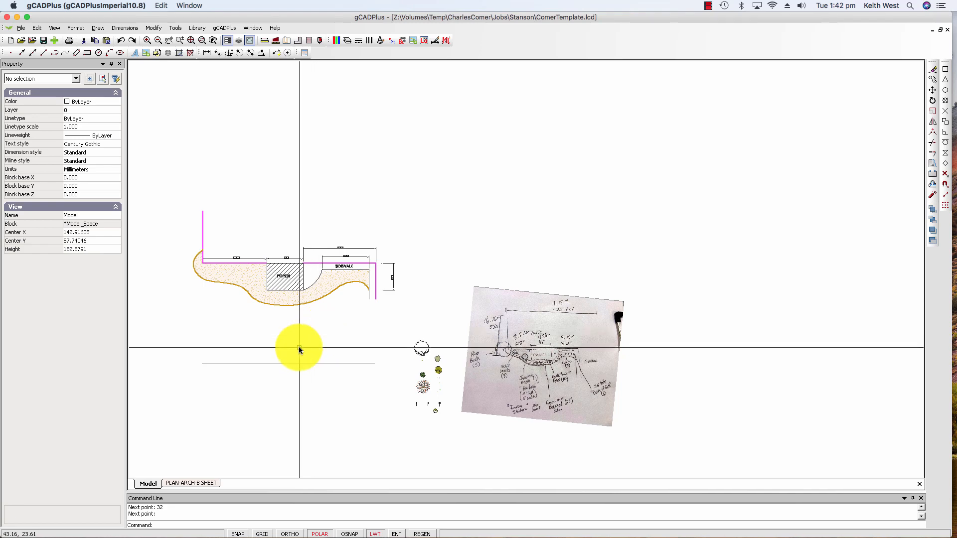
scroll(212, 265, up, 5)
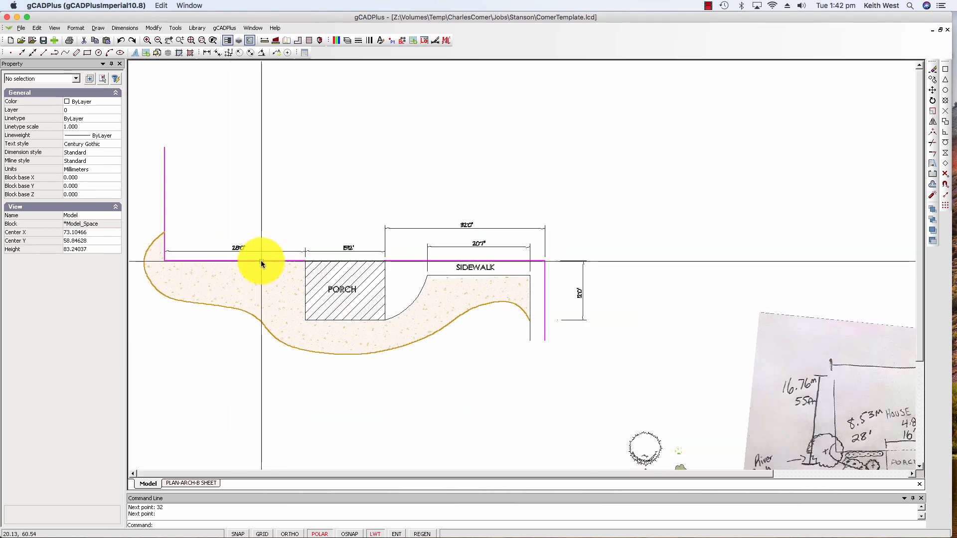
click(262, 260)
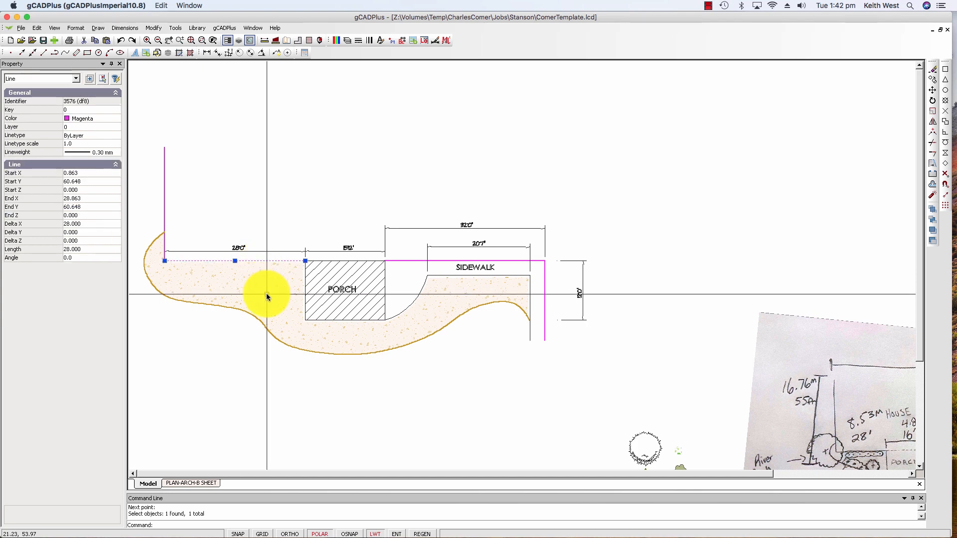
key(Escape)
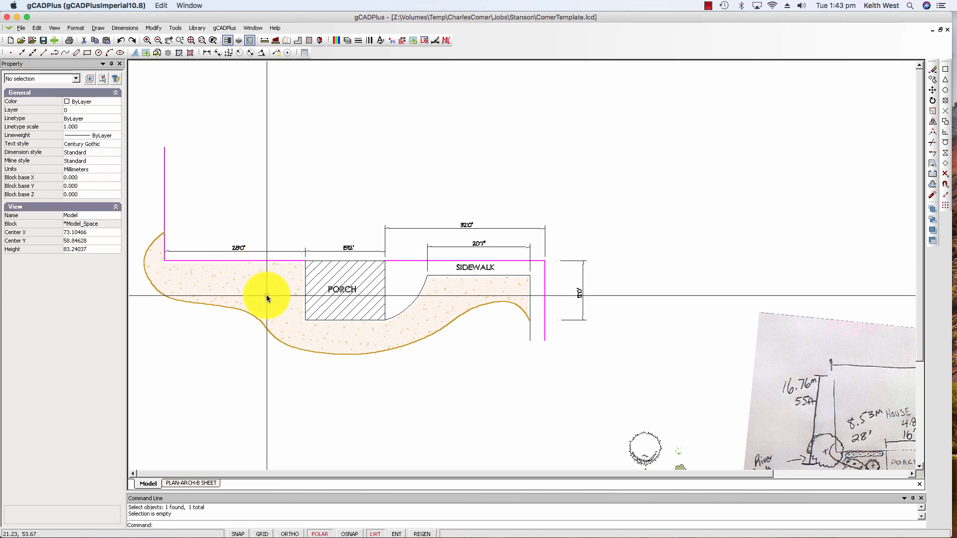
scroll(299, 337, down, 3)
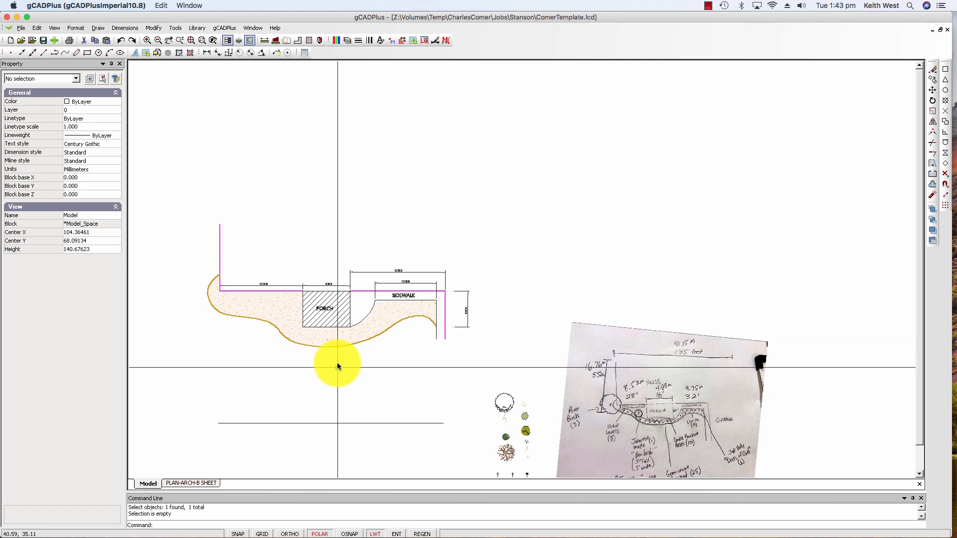
middle_drag(338, 359, 339, 344)
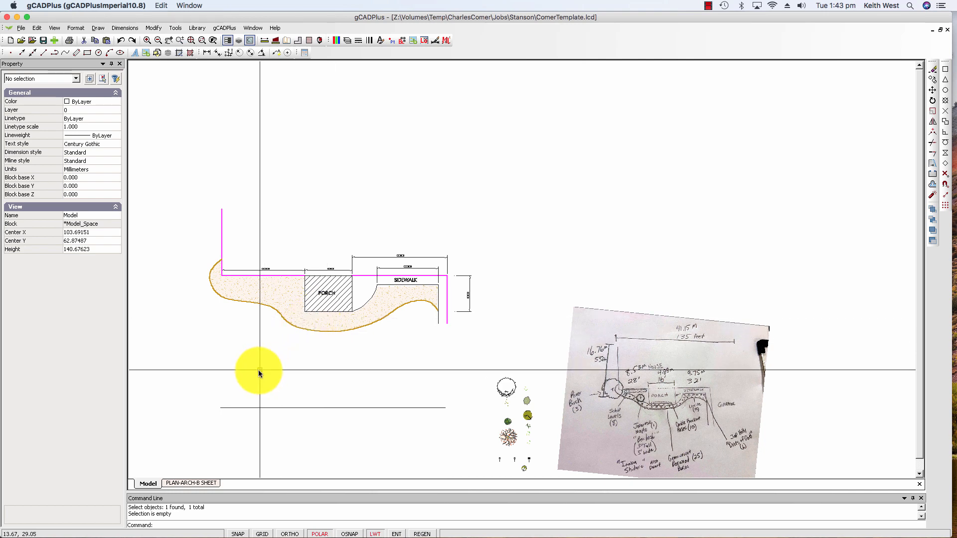
click(258, 409)
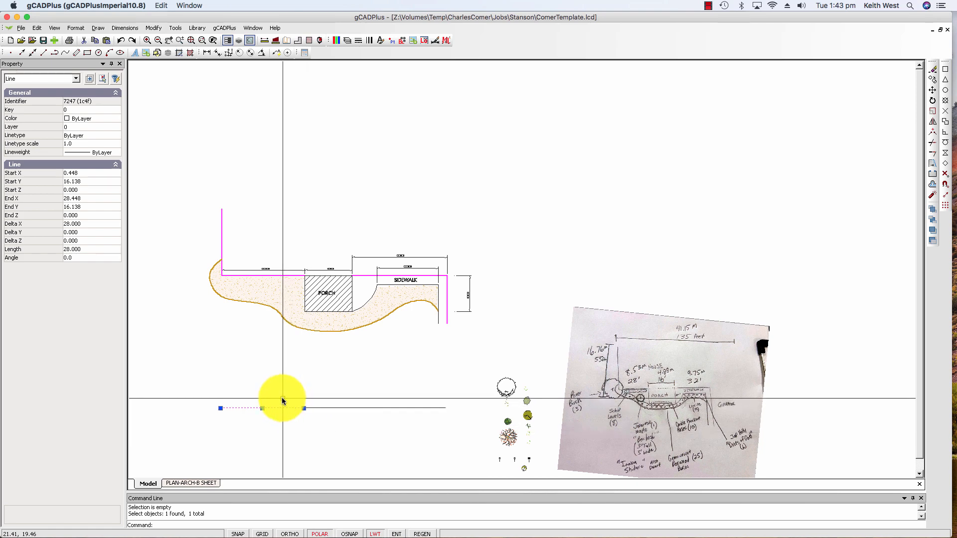
Set the drawing's background color to black and clear the line selection.
click(55, 28)
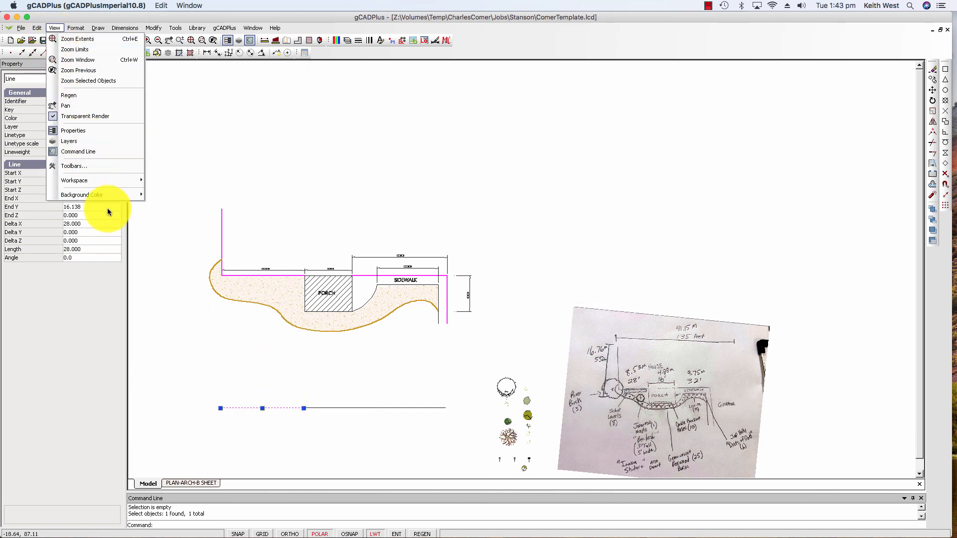
mouse_move(127, 196)
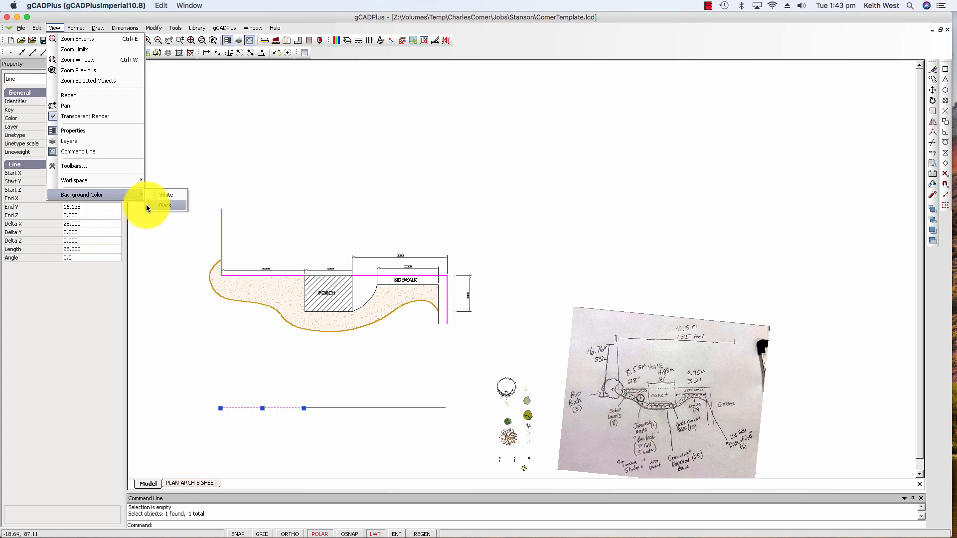
click(156, 208)
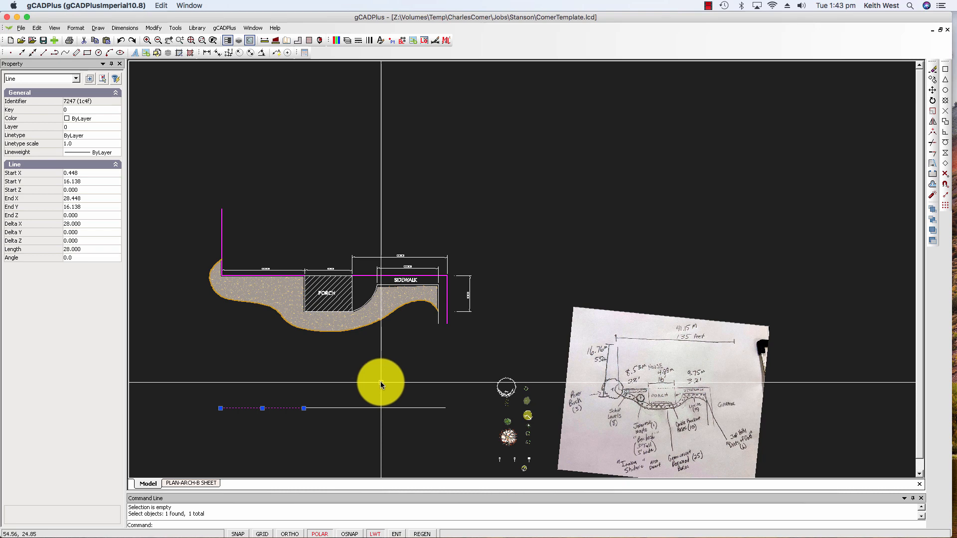
key(Escape)
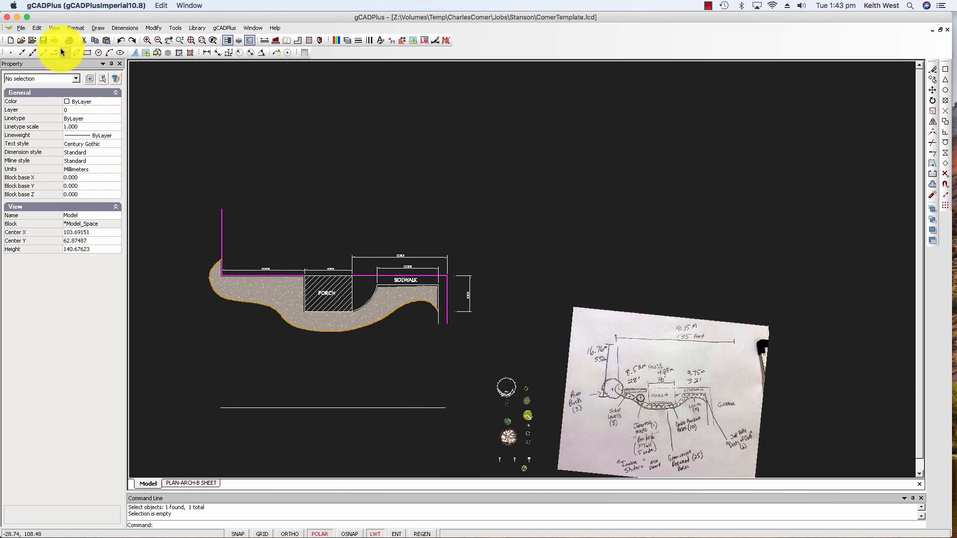
Set the drawing's background color to white.
click(55, 28)
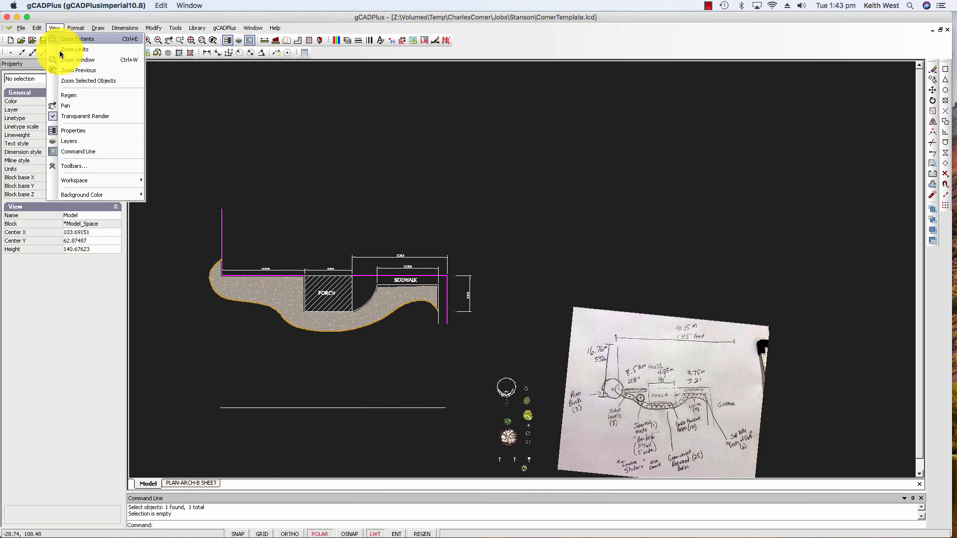
mouse_move(129, 200)
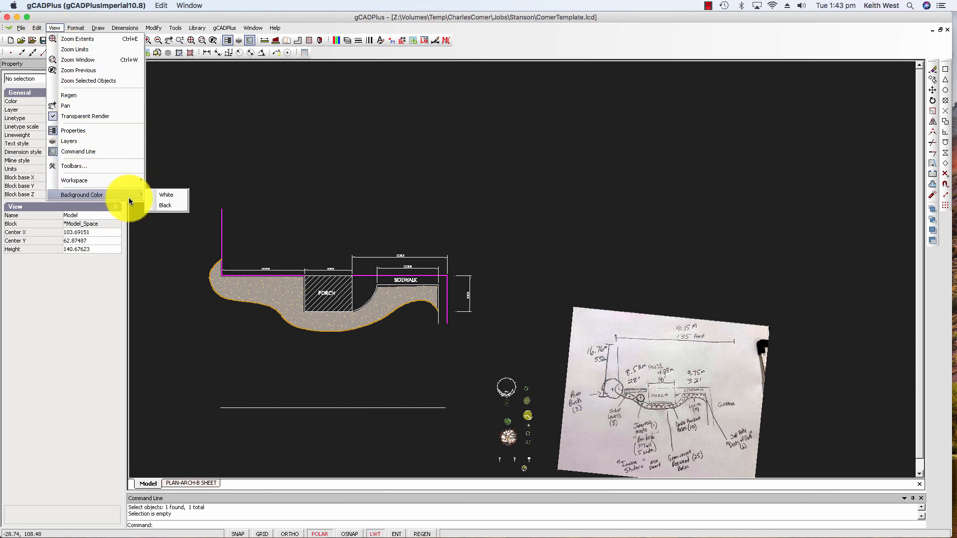
click(167, 199)
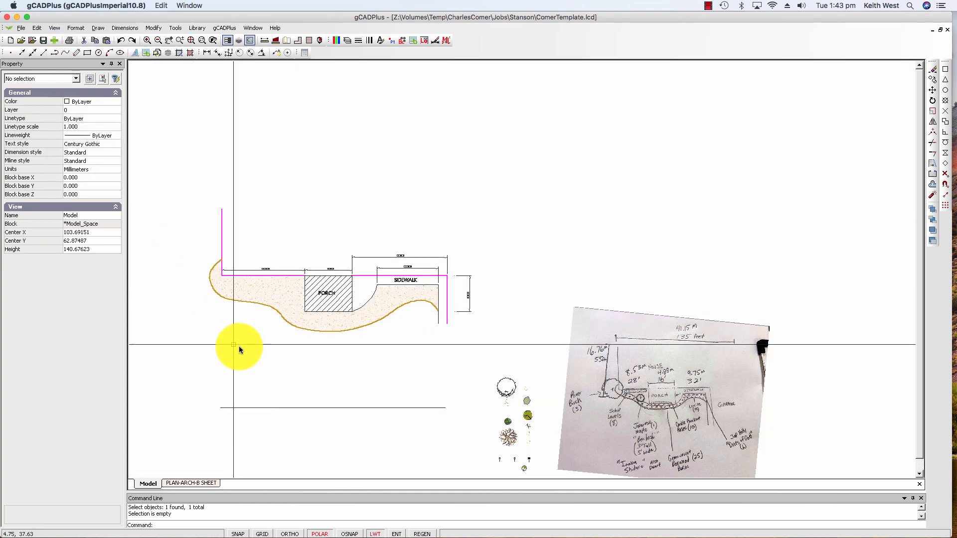
Set the first 28-unit segment of the new house line to Magenta with a 0.40 mm lineweight and clear the selection.
click(247, 408)
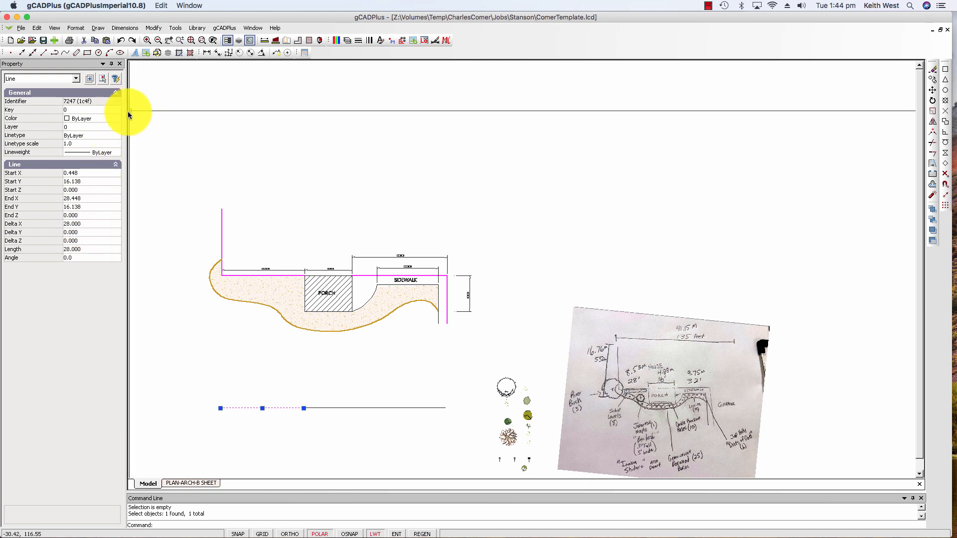
click(117, 119)
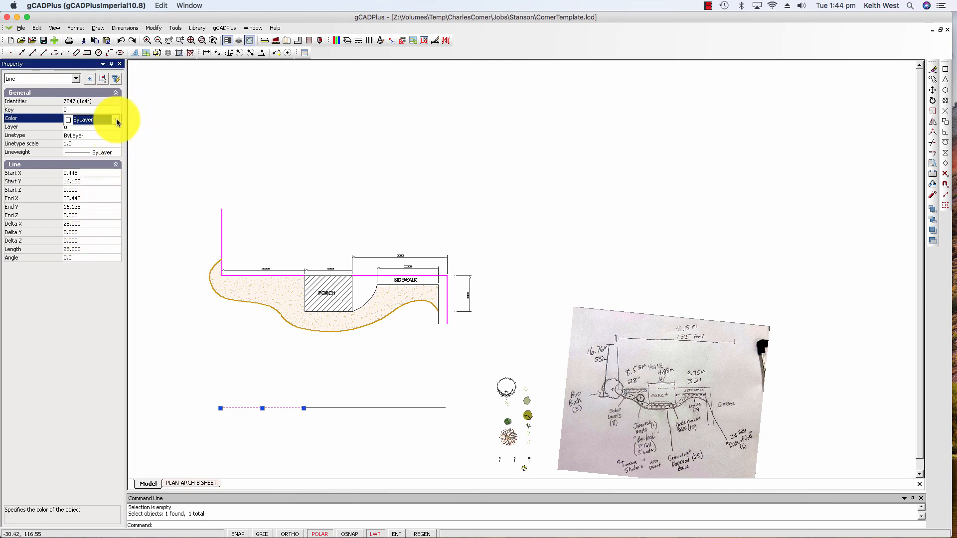
click(117, 120)
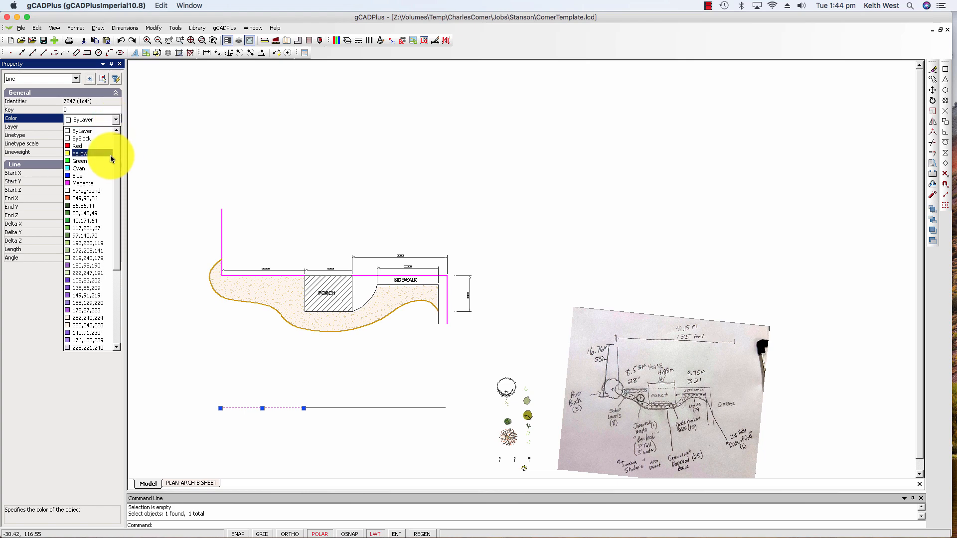
click(100, 183)
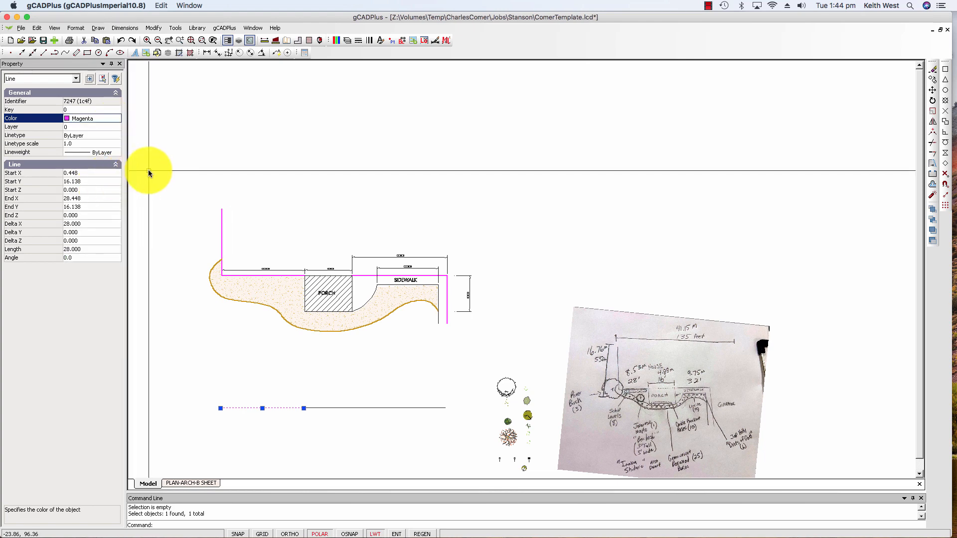
click(116, 156)
click(115, 153)
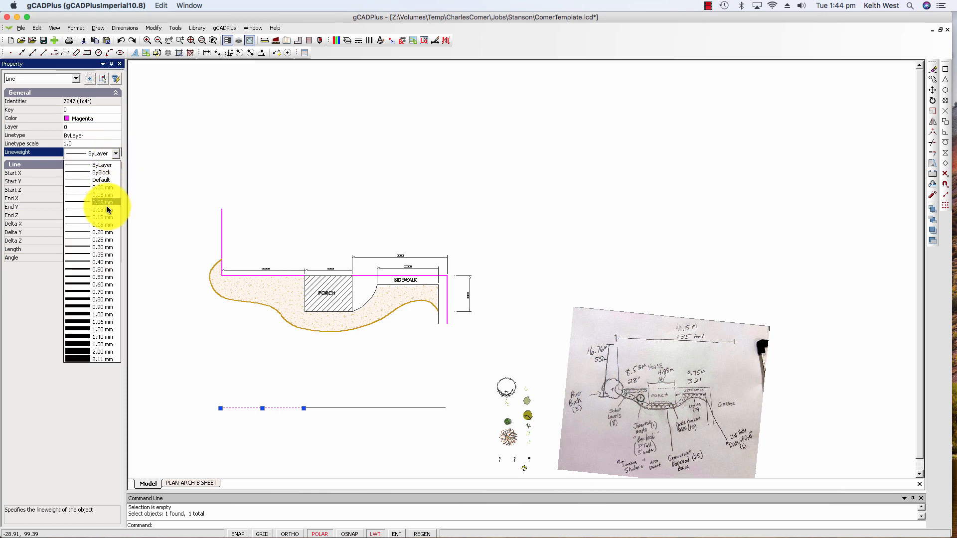
click(86, 262)
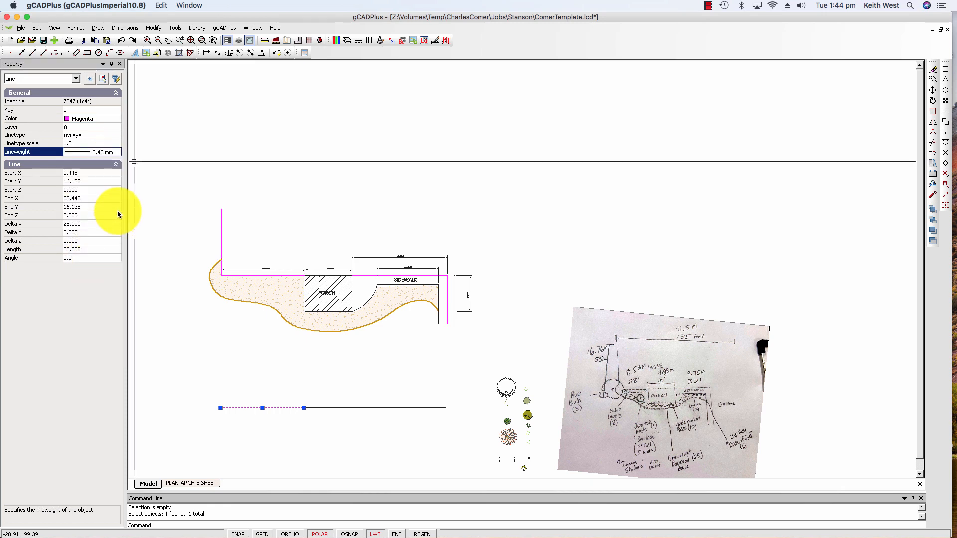
right_click(230, 188)
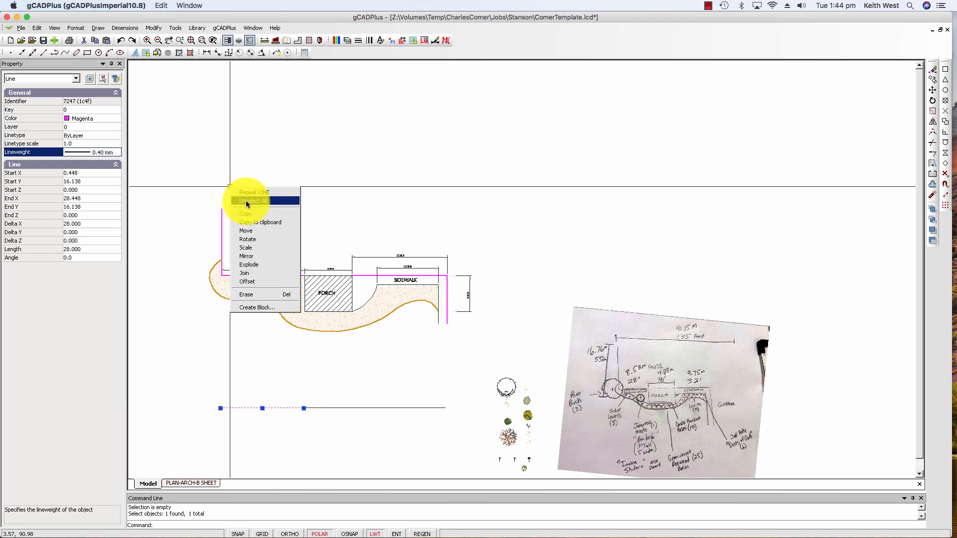
click(247, 202)
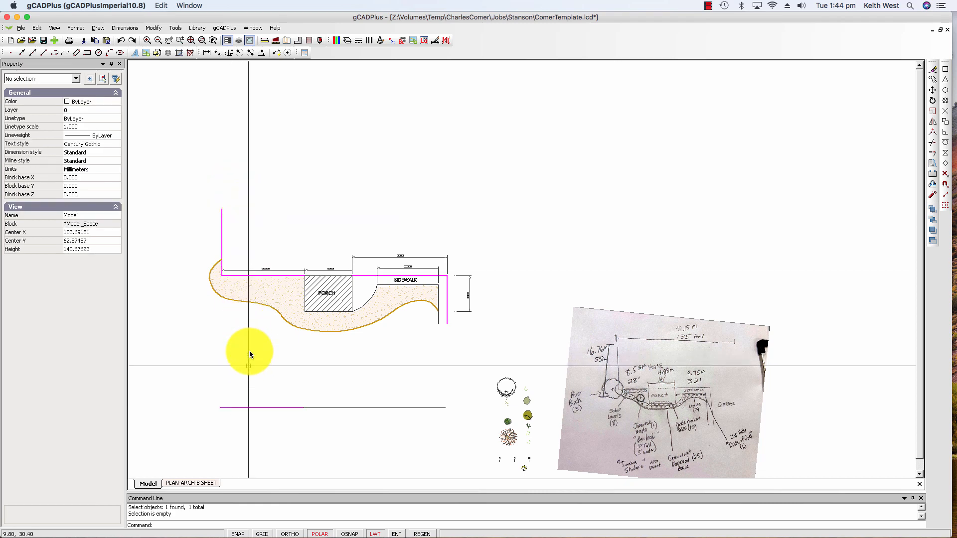
Compare the properties of the finished plan's house line beside the porch with those of the new magenta segment.
click(246, 275)
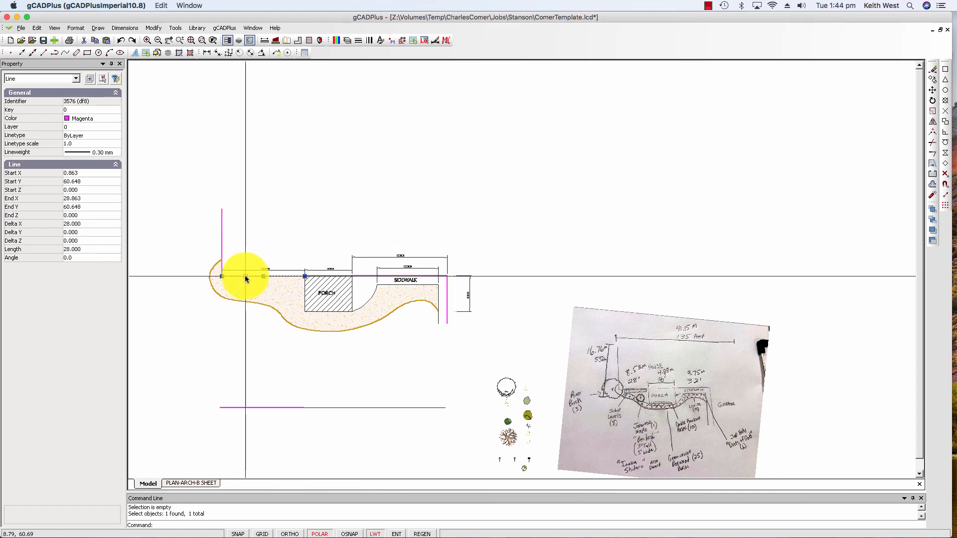
key(Escape)
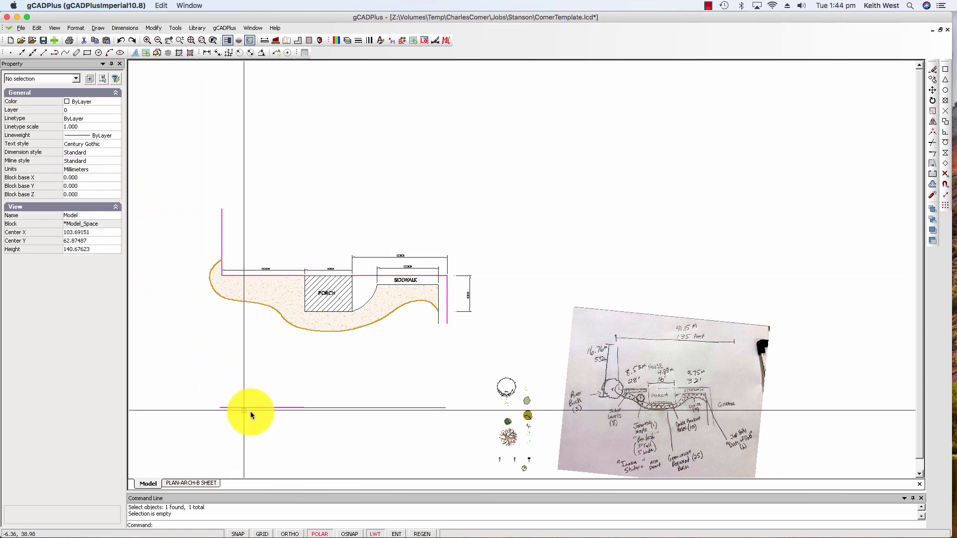
click(253, 408)
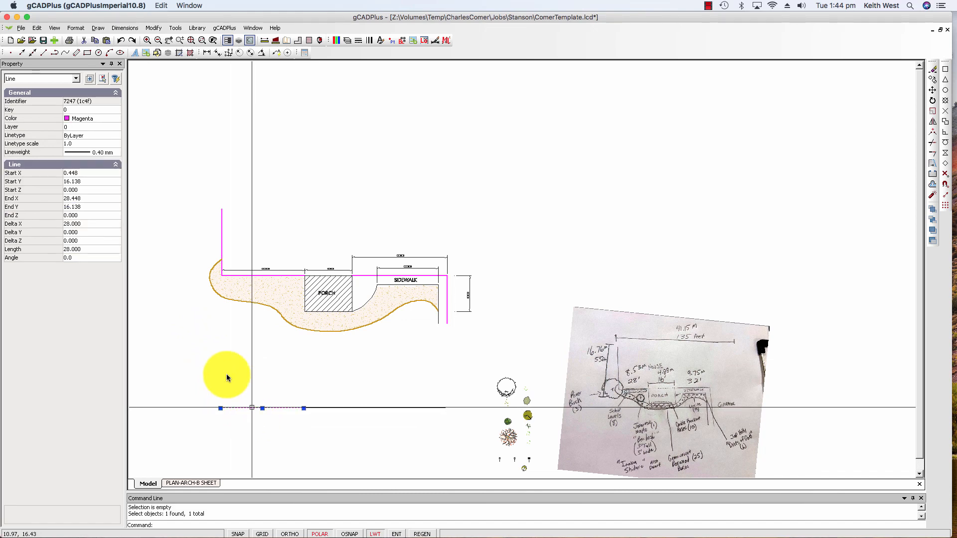
key(Escape)
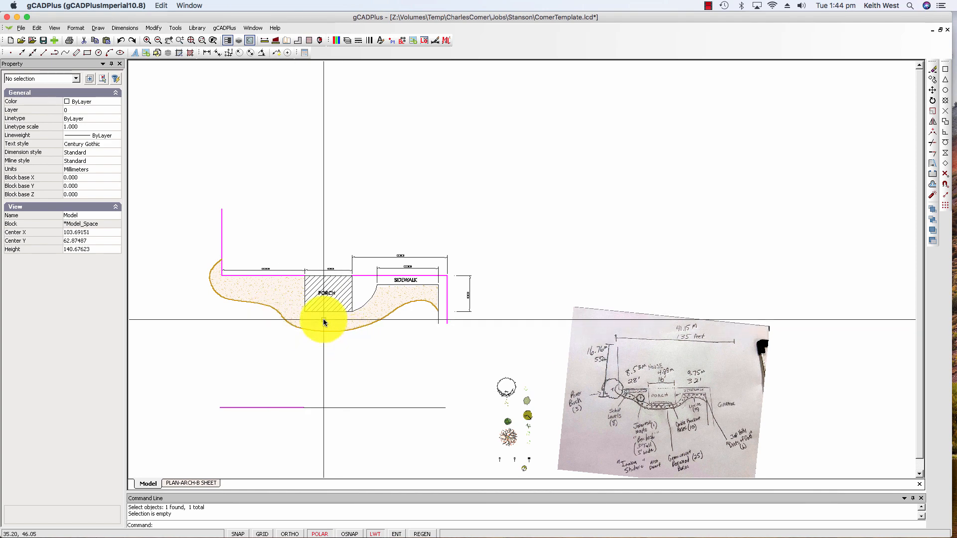
Examine the dimensions along the finished plan's house line and the properties of the dimension beside the porch.
scroll(321, 318, up, 1)
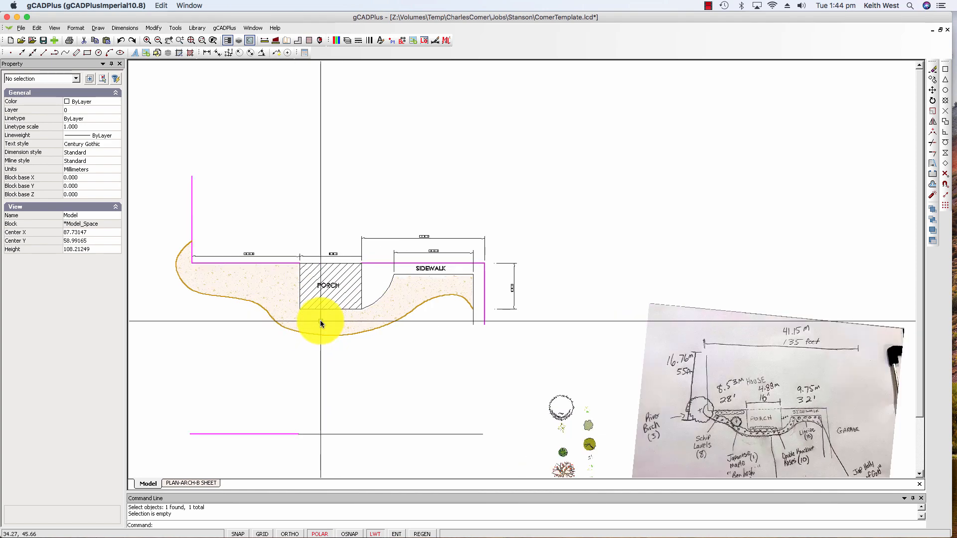
middle_drag(329, 337, 329, 325)
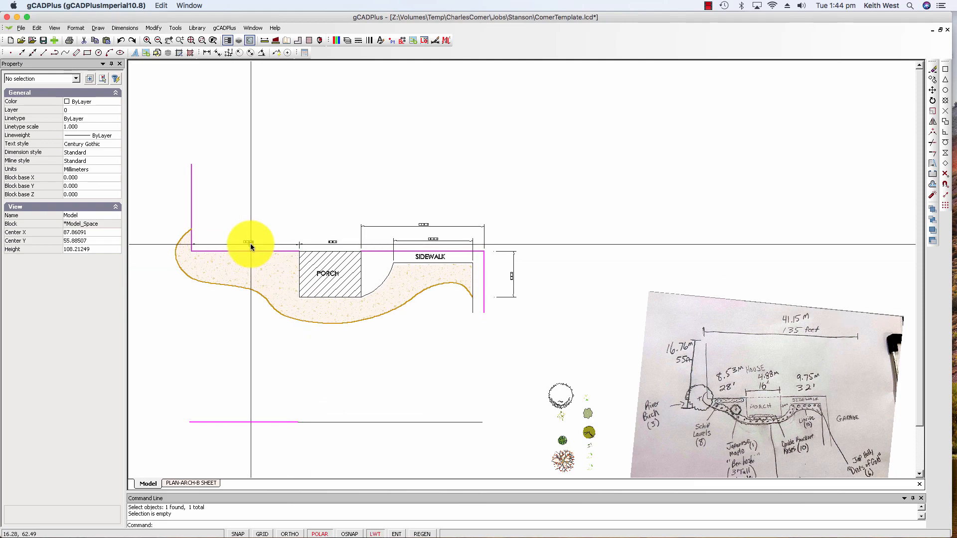
scroll(267, 257, up, 3)
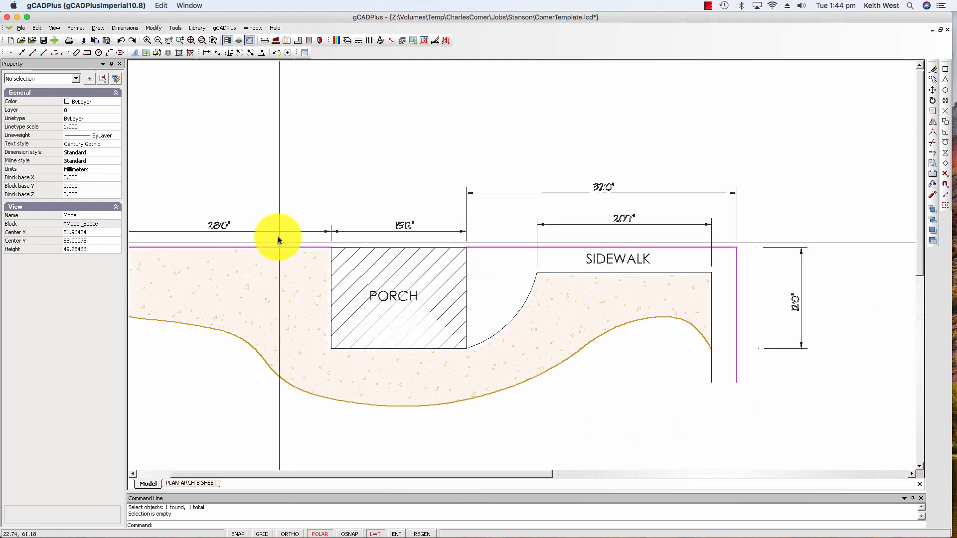
click(272, 233)
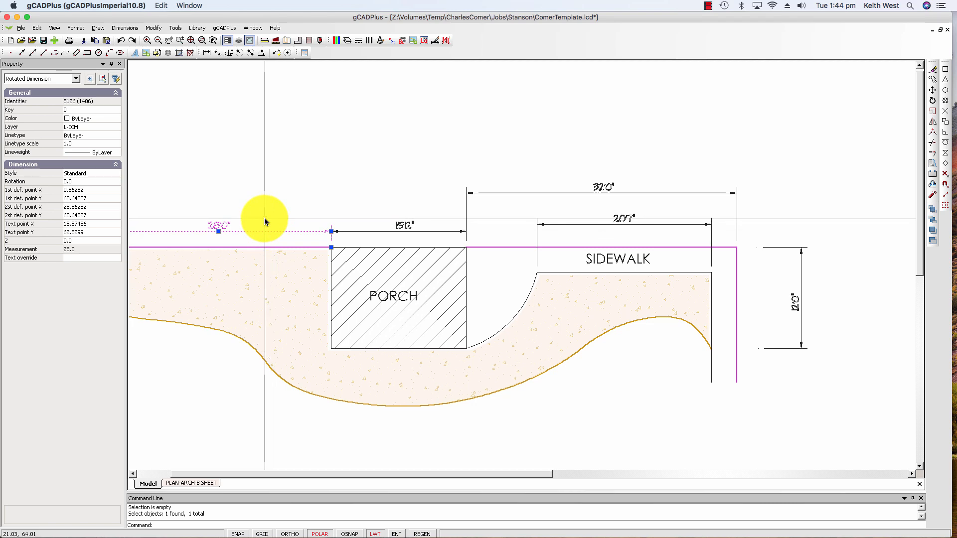
key(Escape)
scroll(265, 221, down, 3)
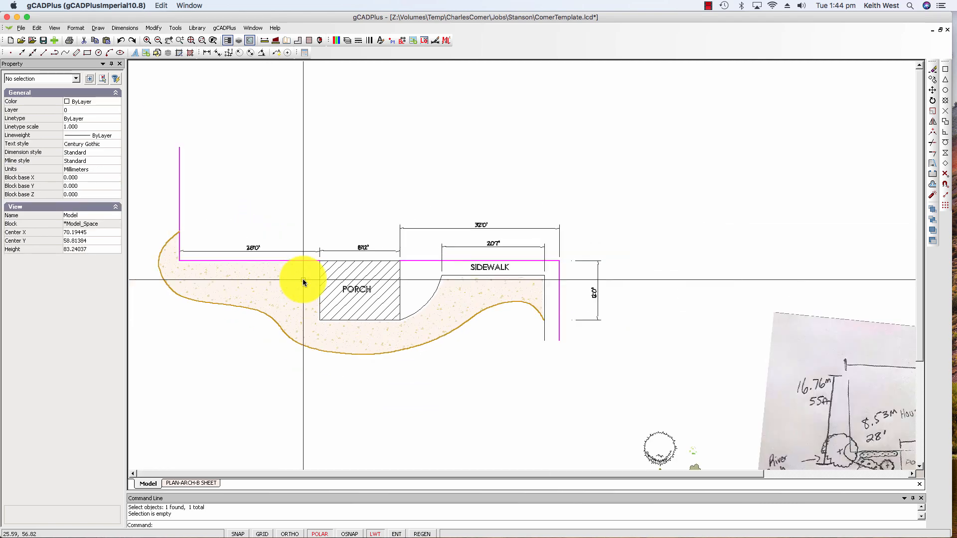
scroll(344, 358, down, 1)
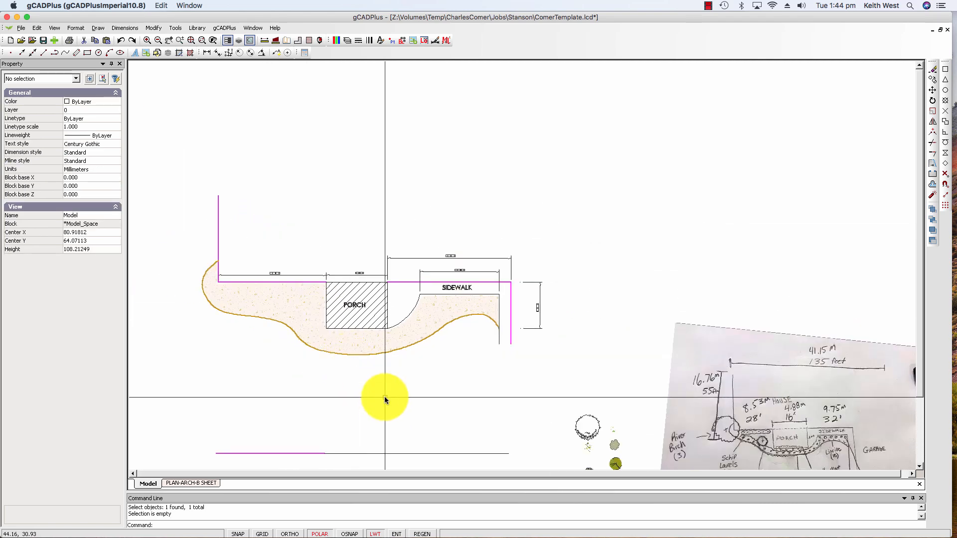
click(708, 6)
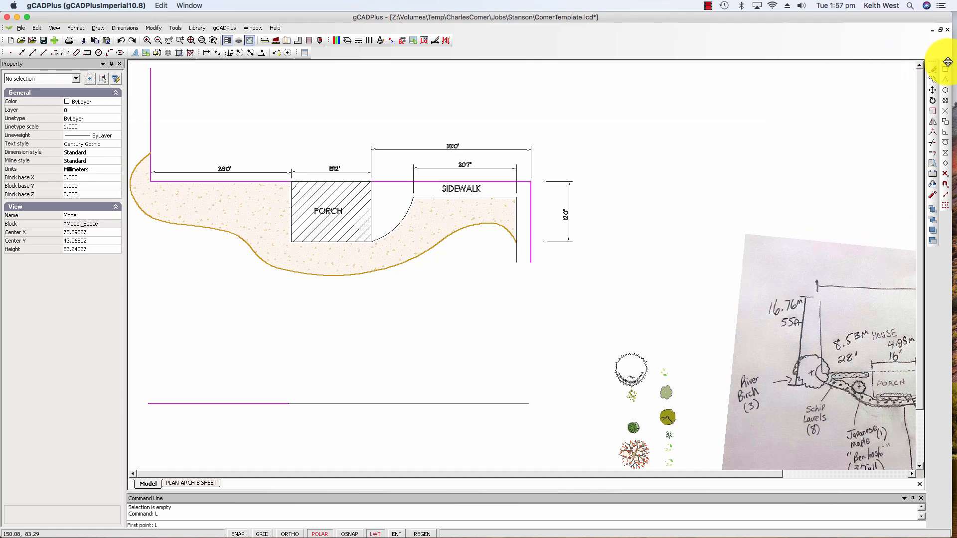
Float the Osnap toolbar over the drawing area and turn on Endpoint snapping.
drag(948, 62, 626, 114)
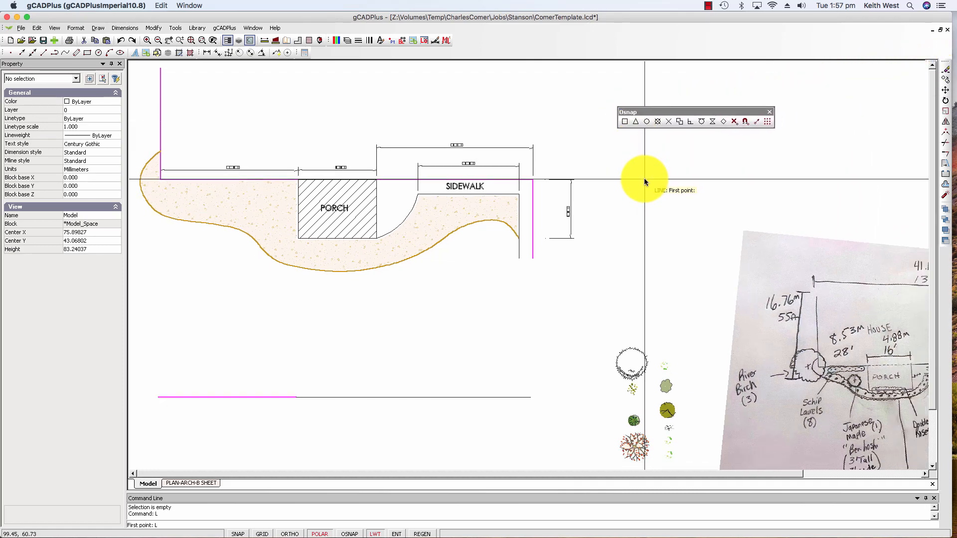
click(625, 122)
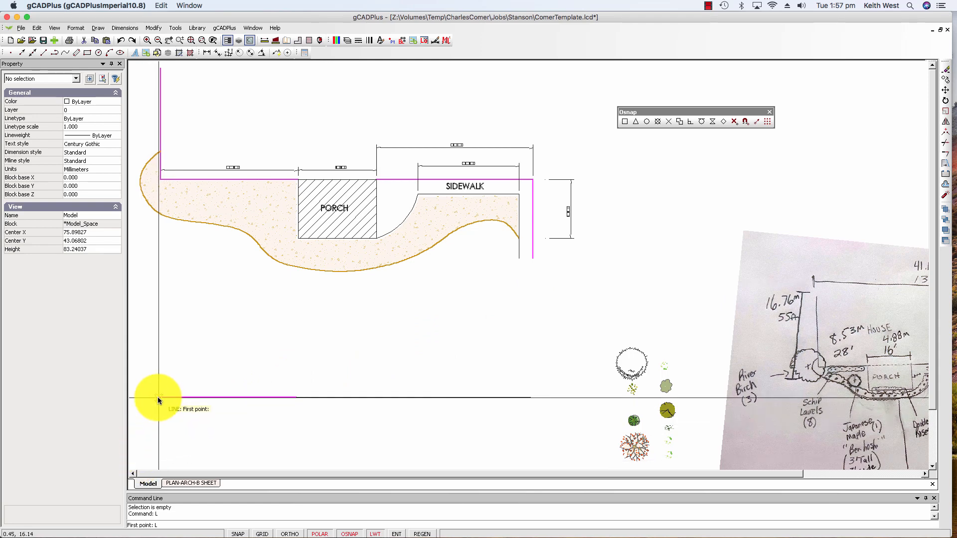
Draw a vertical line about 21 units long upward from the magenta segment's free endpoint and end the Line command.
scroll(157, 397, up, 4)
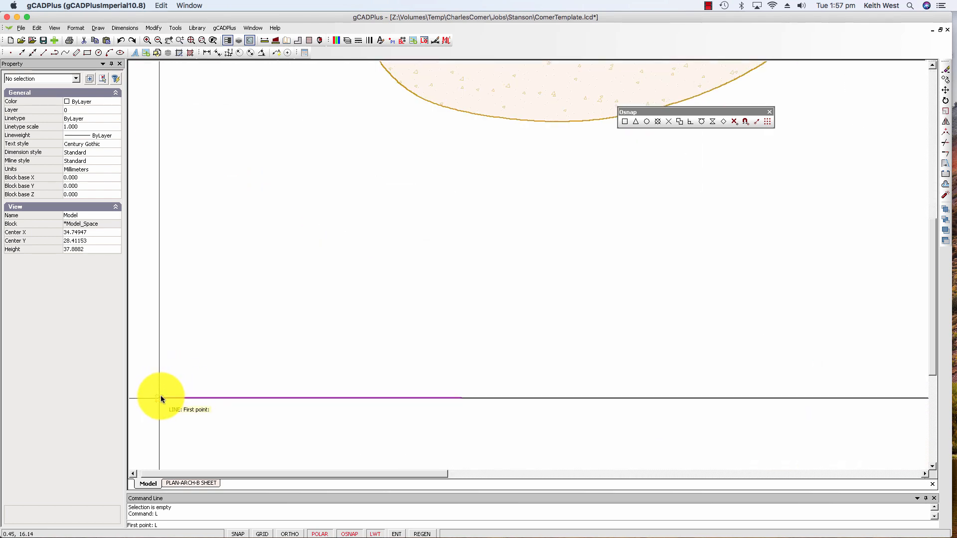
click(161, 396)
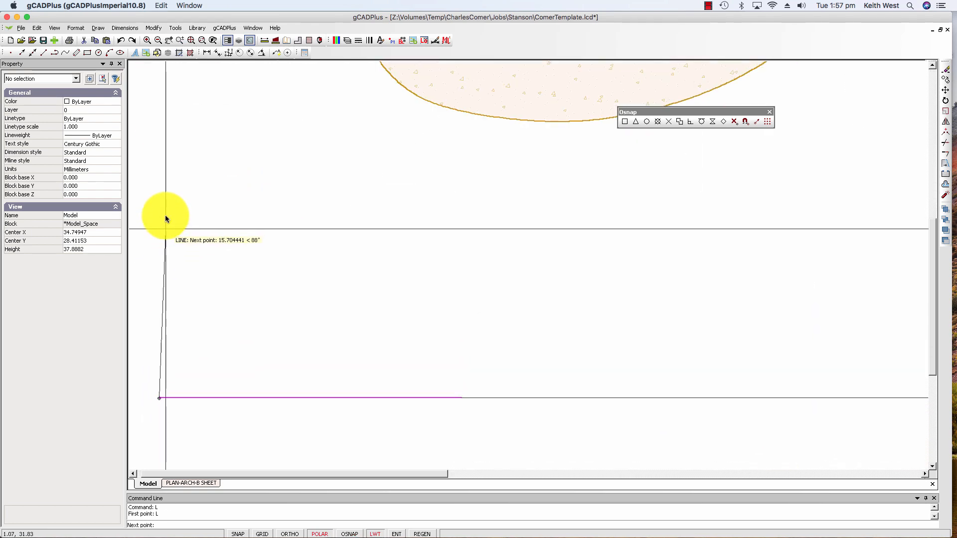
scroll(161, 171, down, 3)
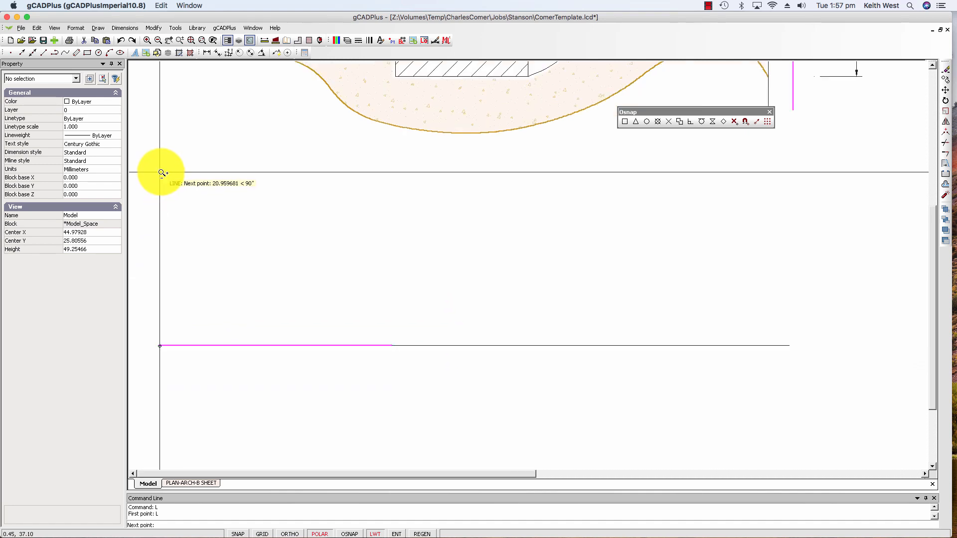
click(160, 173)
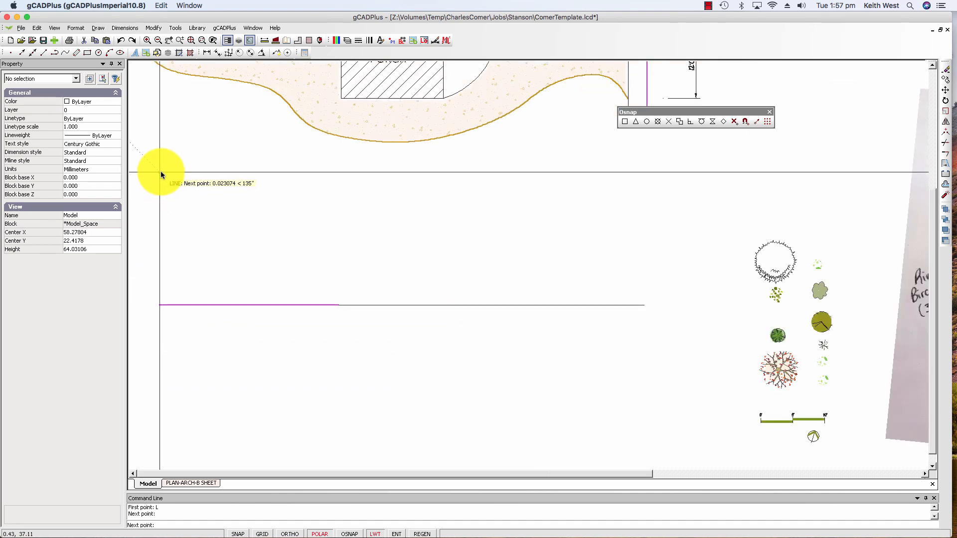
right_click(178, 210)
click(191, 216)
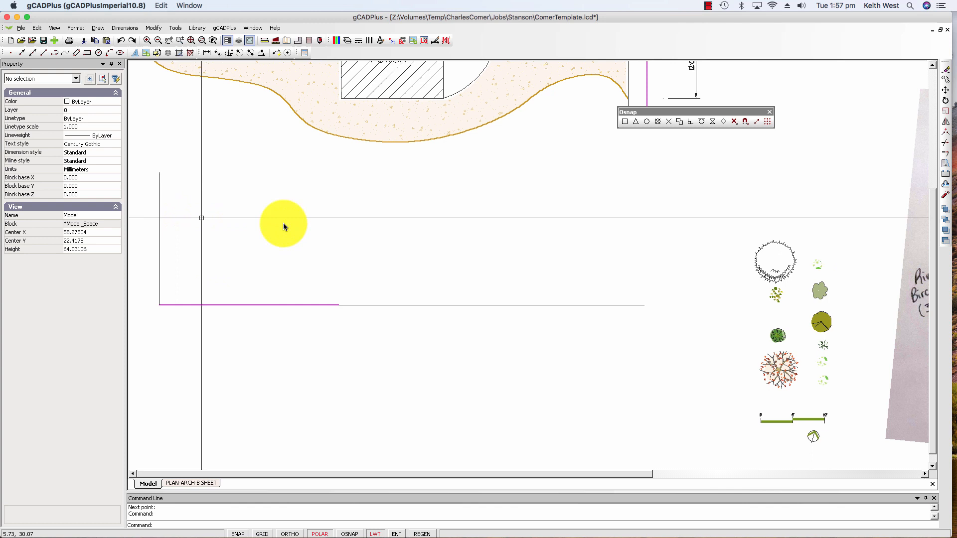
Repeat the Line command to draw a vertical line downward from the far endpoint of the 32-unit segment.
right_click(360, 230)
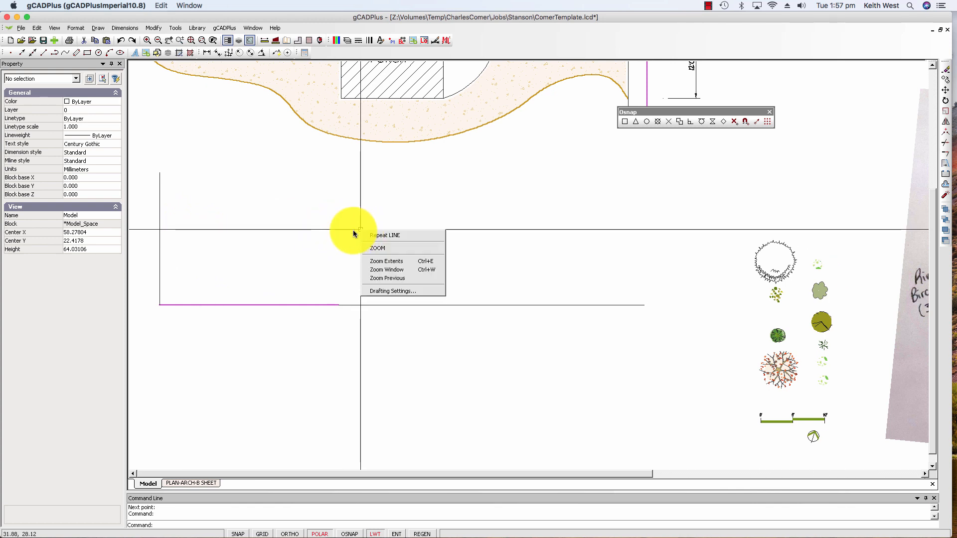
click(383, 236)
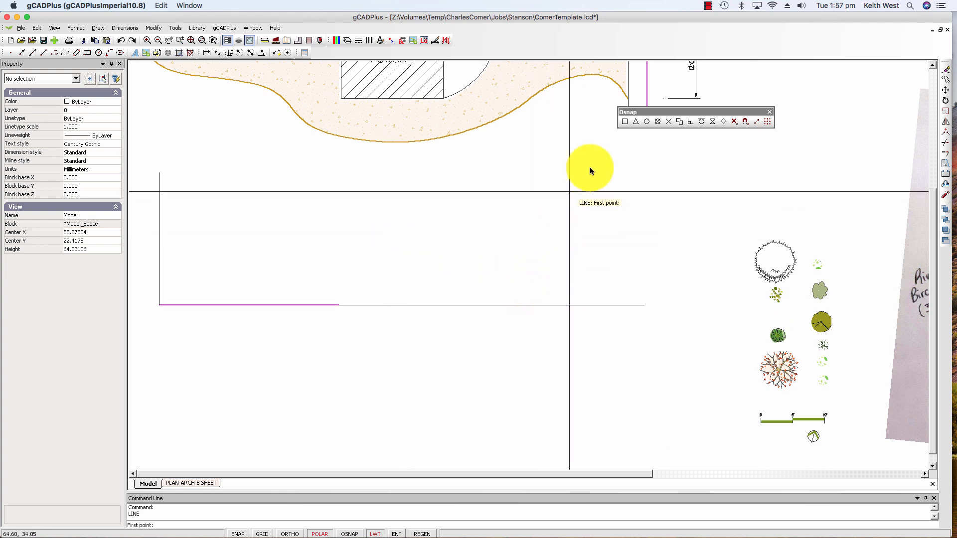
click(645, 305)
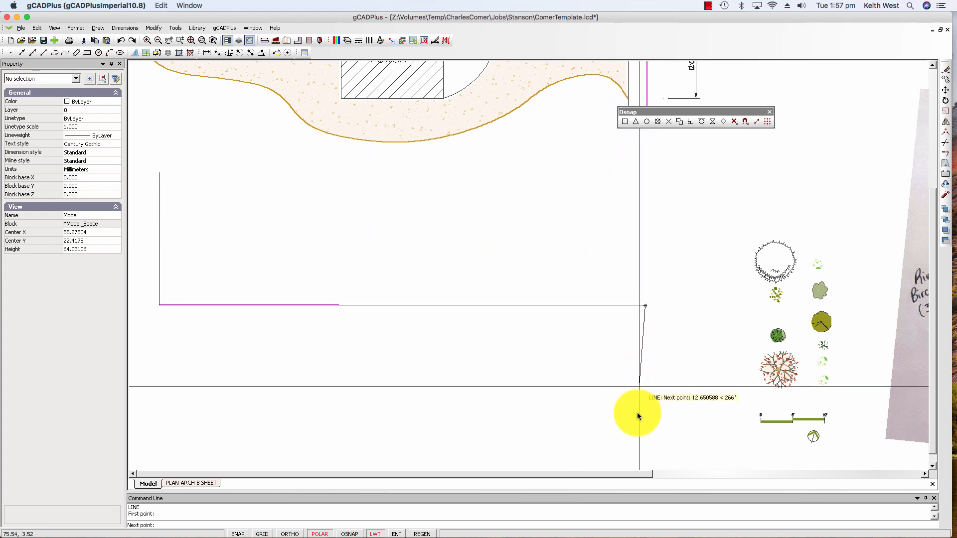
click(646, 447)
right_click(653, 443)
click(663, 448)
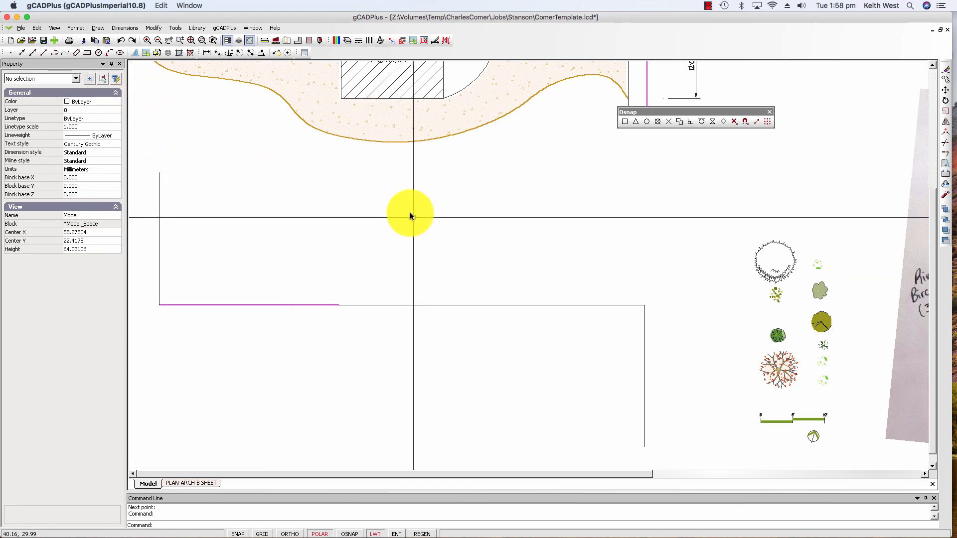
Match the magenta segment's properties onto both vertical lines and the remaining two horizontal segments of the new house outline.
click(154, 29)
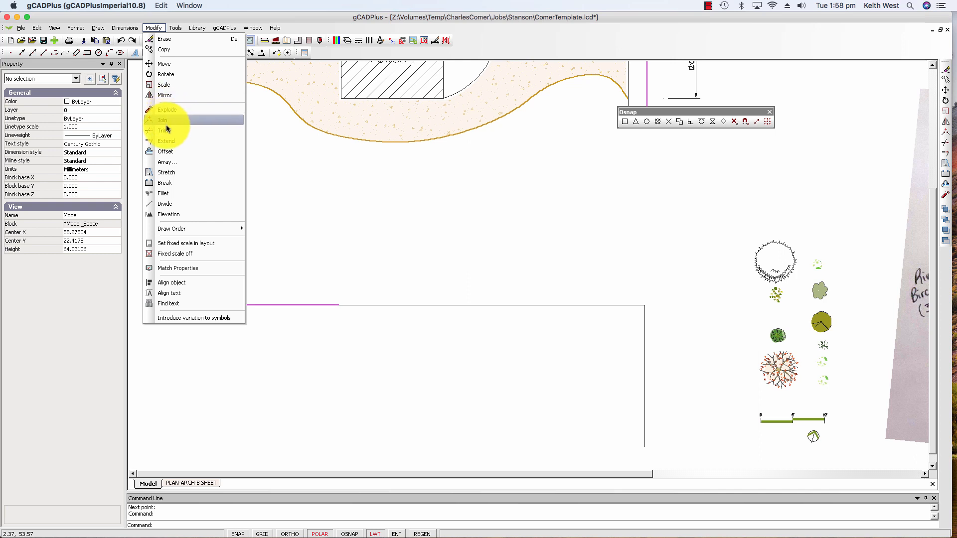
click(179, 268)
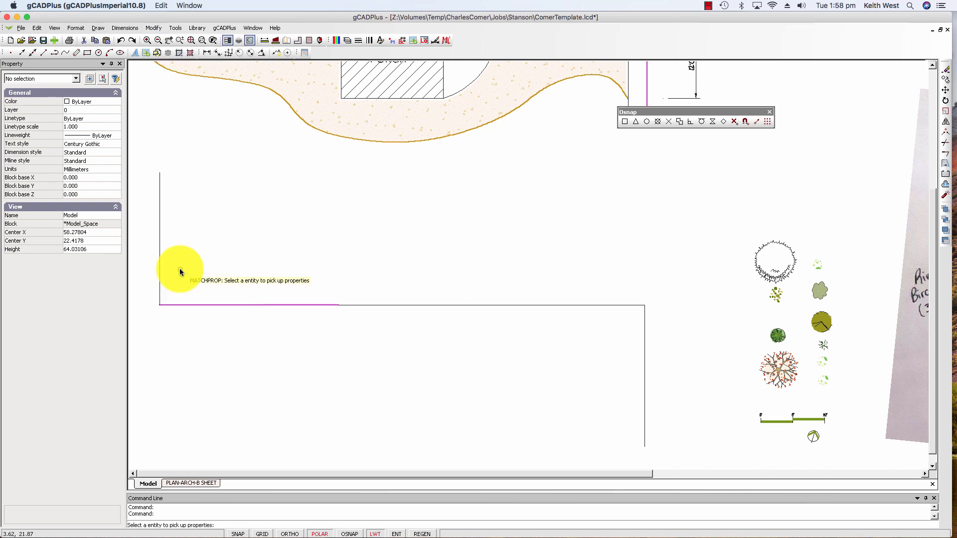
click(197, 304)
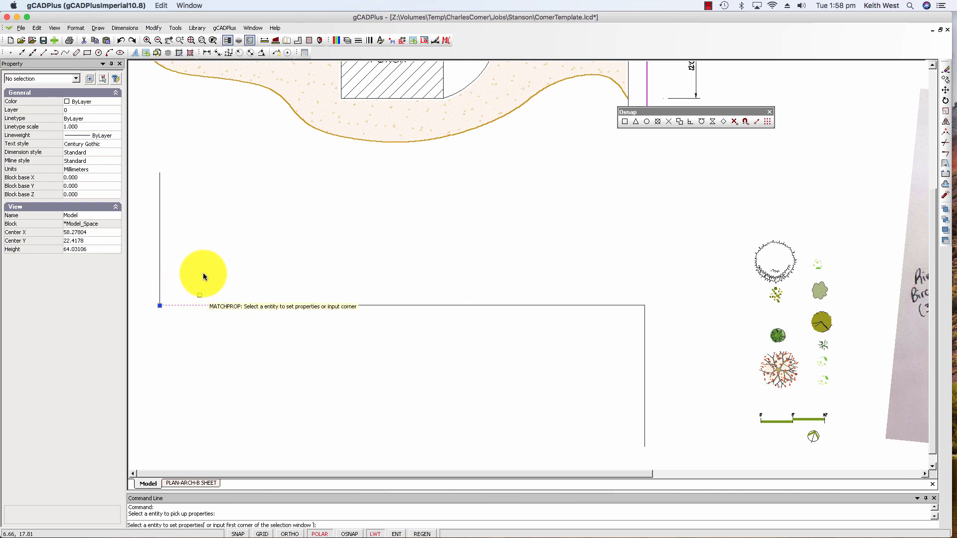
click(160, 271)
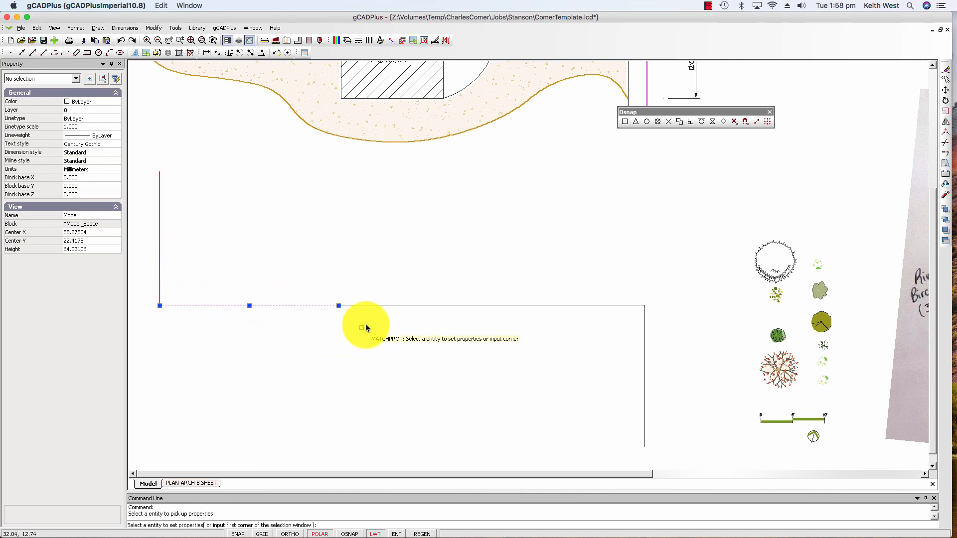
click(377, 306)
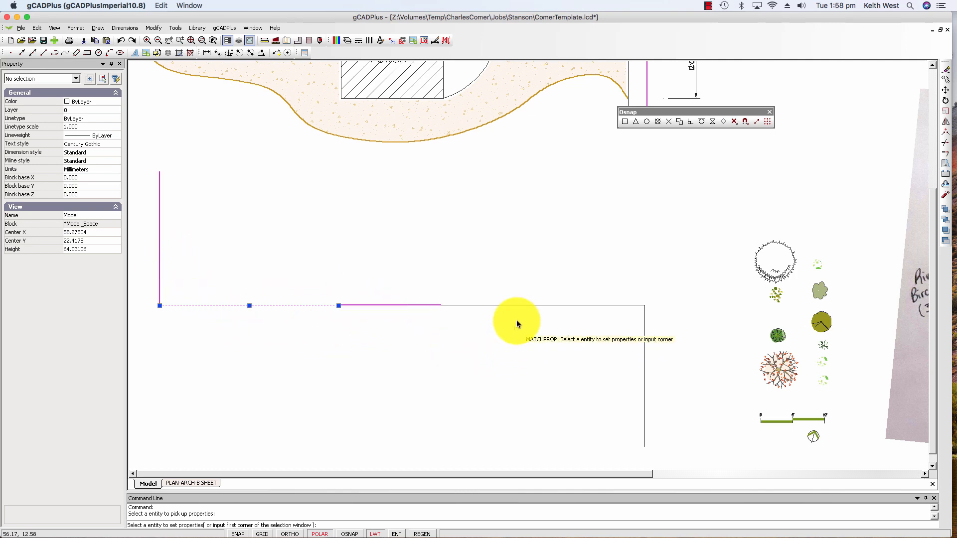
click(514, 305)
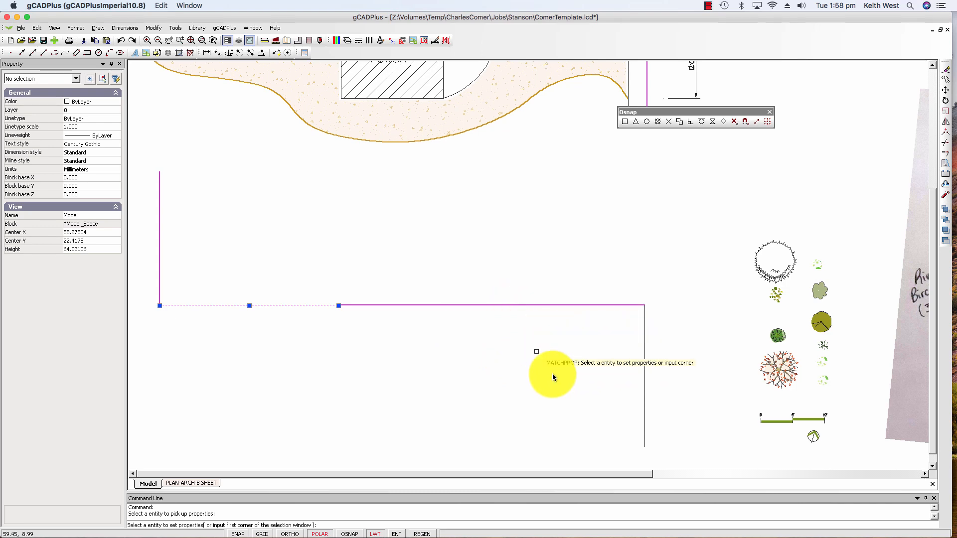
click(644, 388)
key(Return)
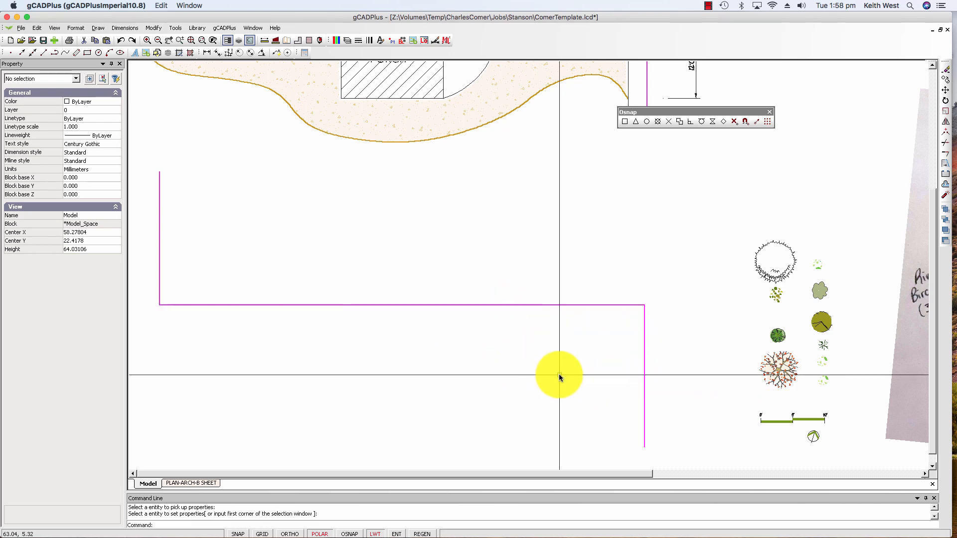
Examine the porch area in the finished plan and hand sketch, and the matching middle segment of the new house line.
scroll(479, 378, down, 3)
scroll(349, 177, down, 1)
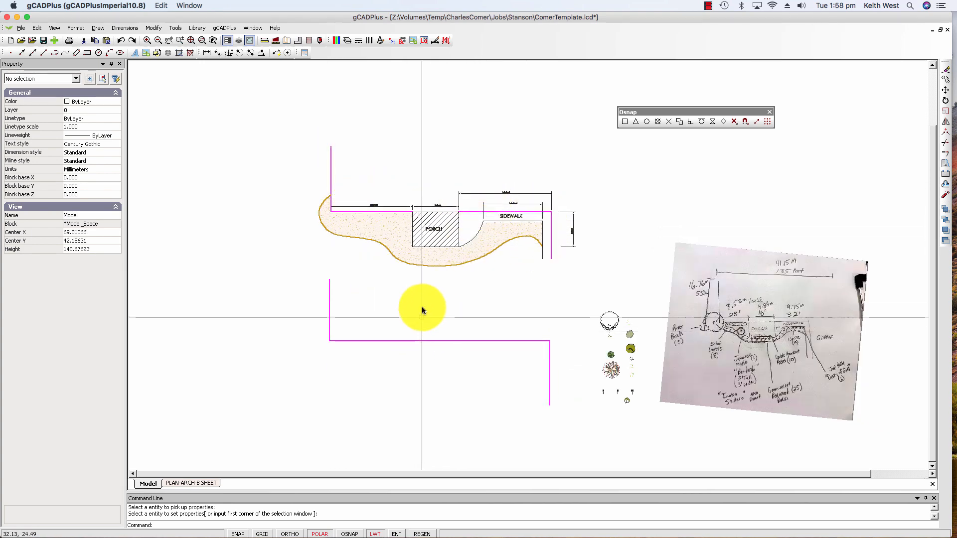
scroll(445, 242, up, 1)
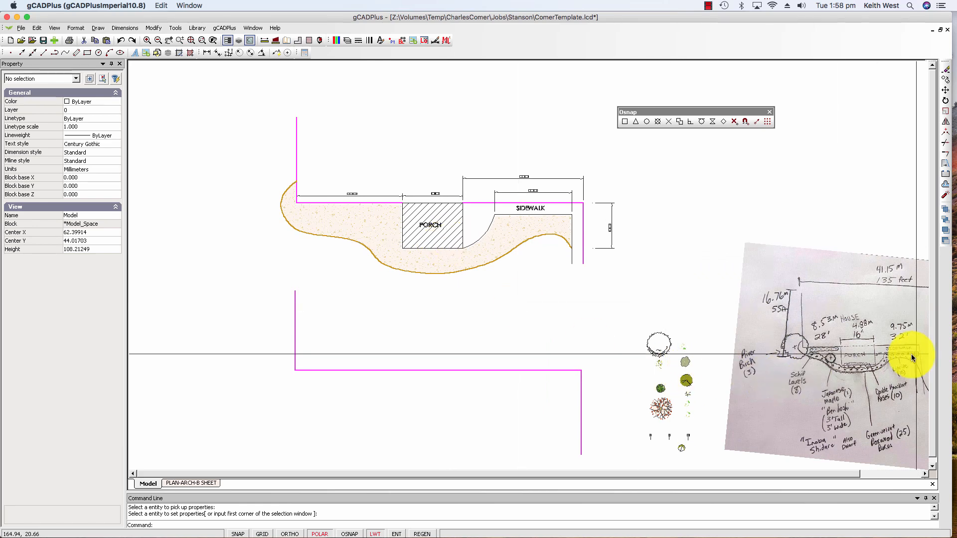
scroll(481, 216, up, 1)
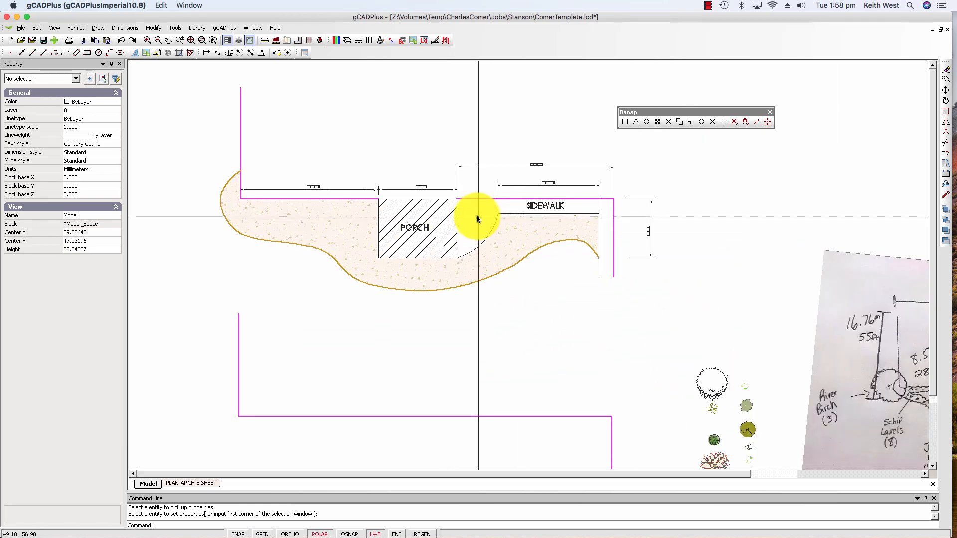
scroll(476, 215, up, 1)
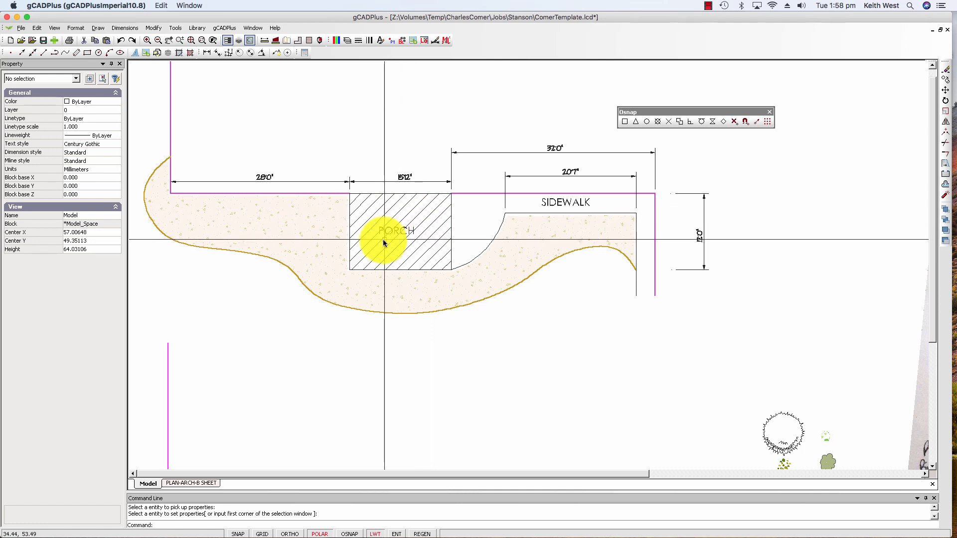
scroll(419, 395, down, 2)
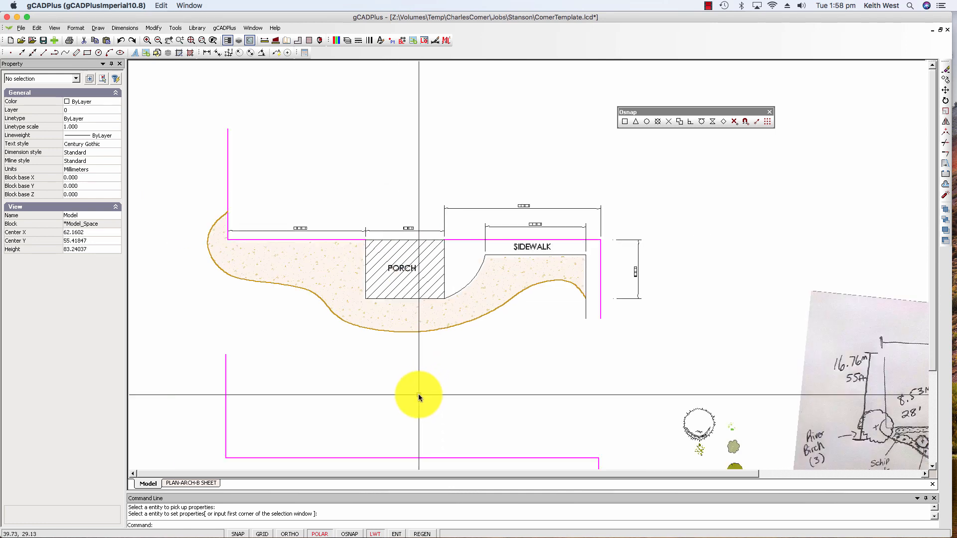
middle_drag(394, 328, 389, 286)
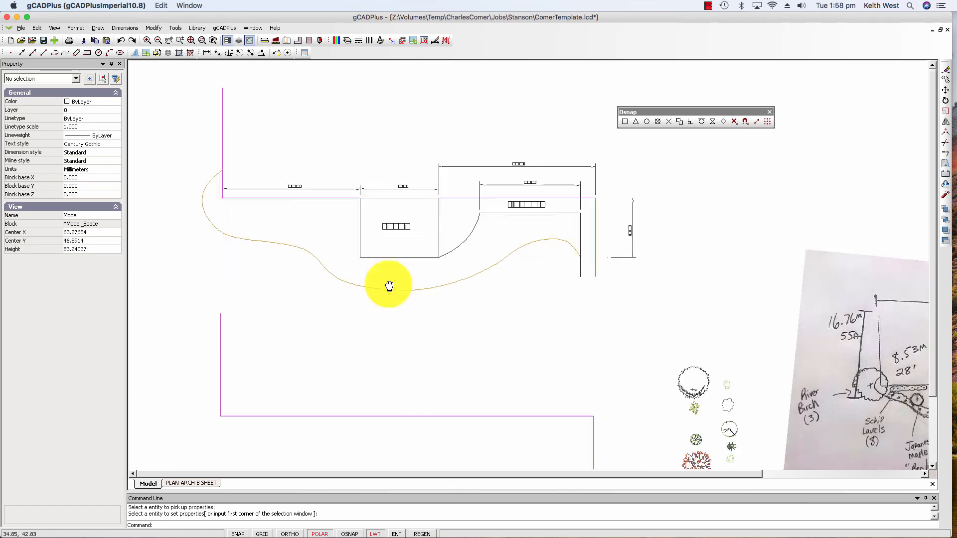
click(401, 416)
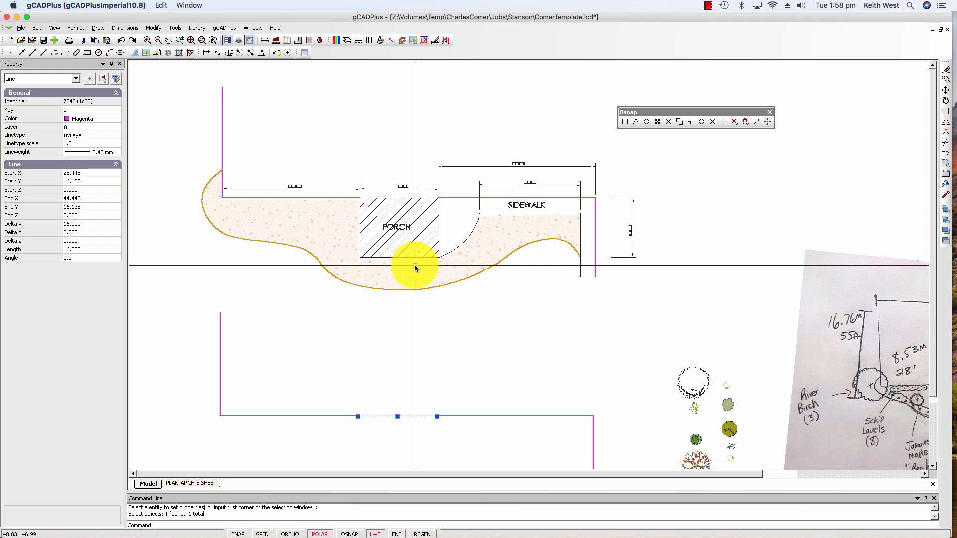
key(Escape)
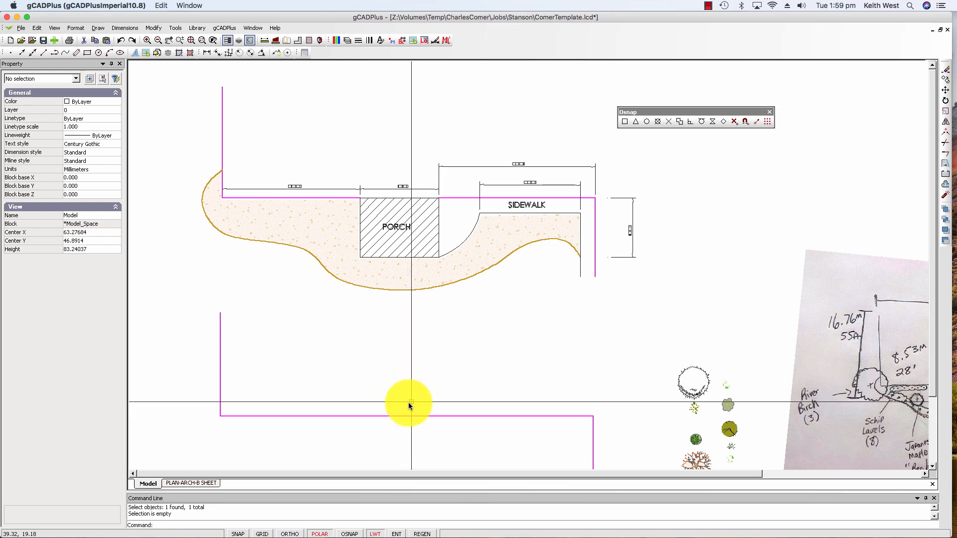
Set the color of the new house line's middle porch segment to ByLayer.
click(400, 416)
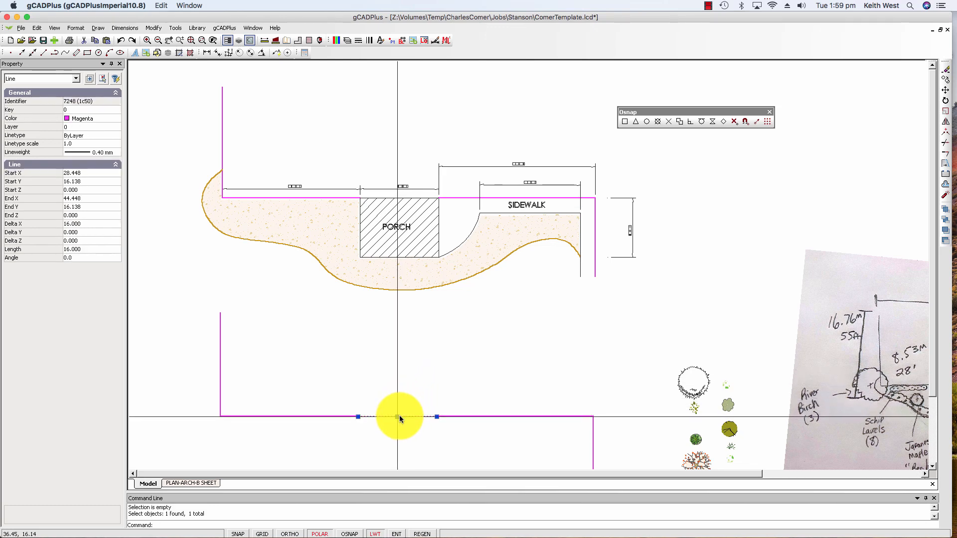
click(110, 119)
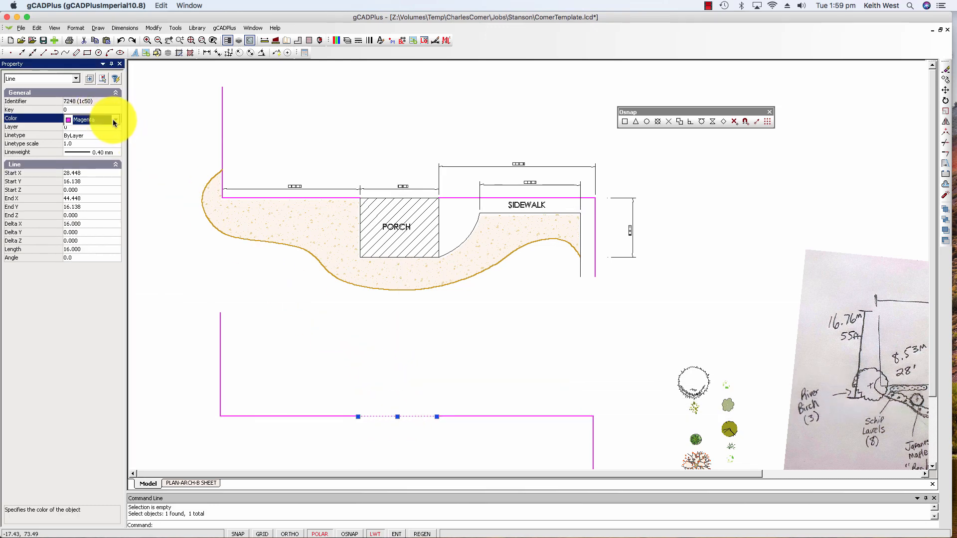
click(113, 119)
scroll(117, 160, up, 1)
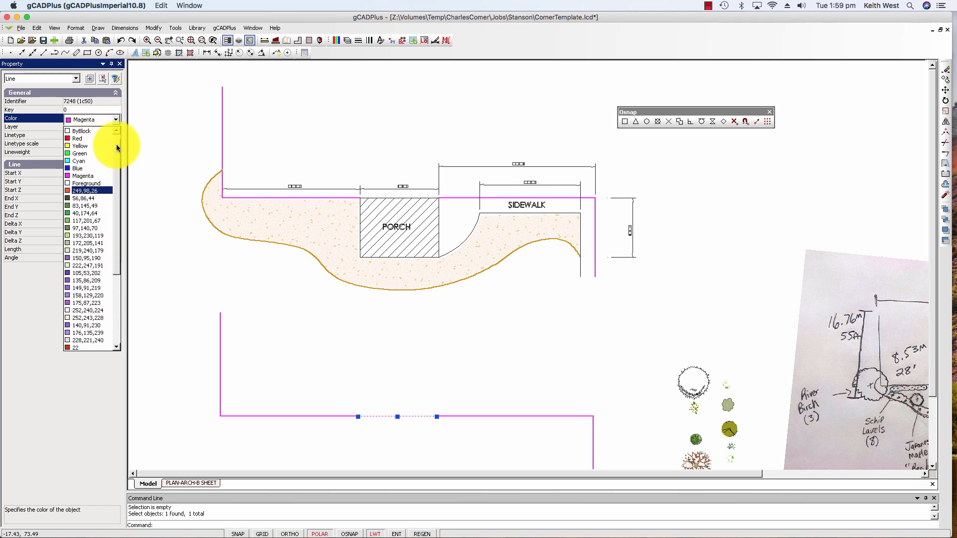
click(93, 130)
key(Escape)
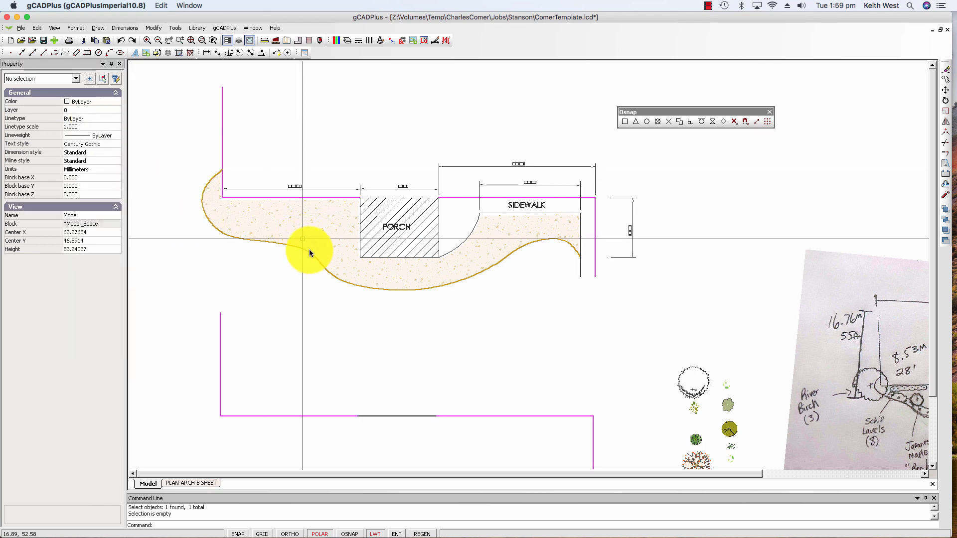
Set the lineweight of the middle porch segment to ByLayer.
click(400, 417)
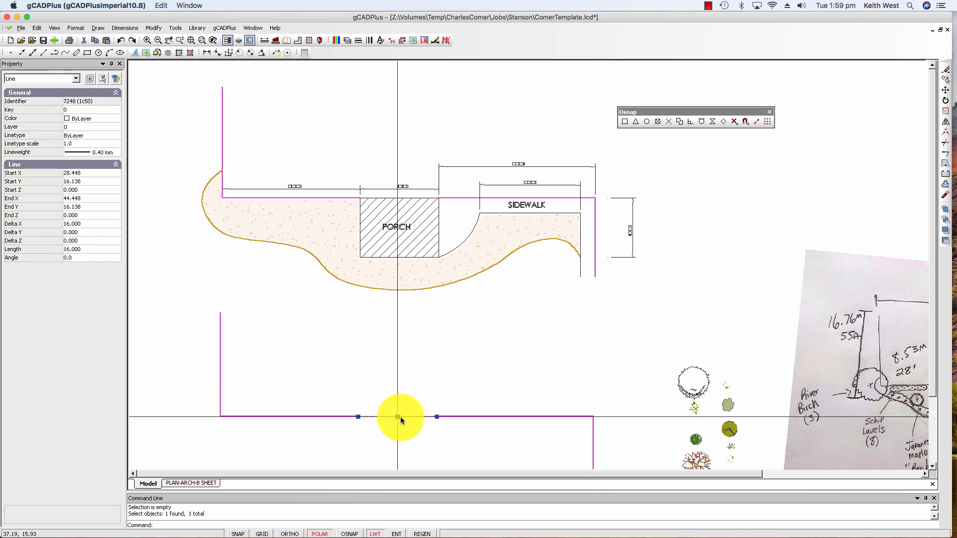
click(116, 155)
click(110, 165)
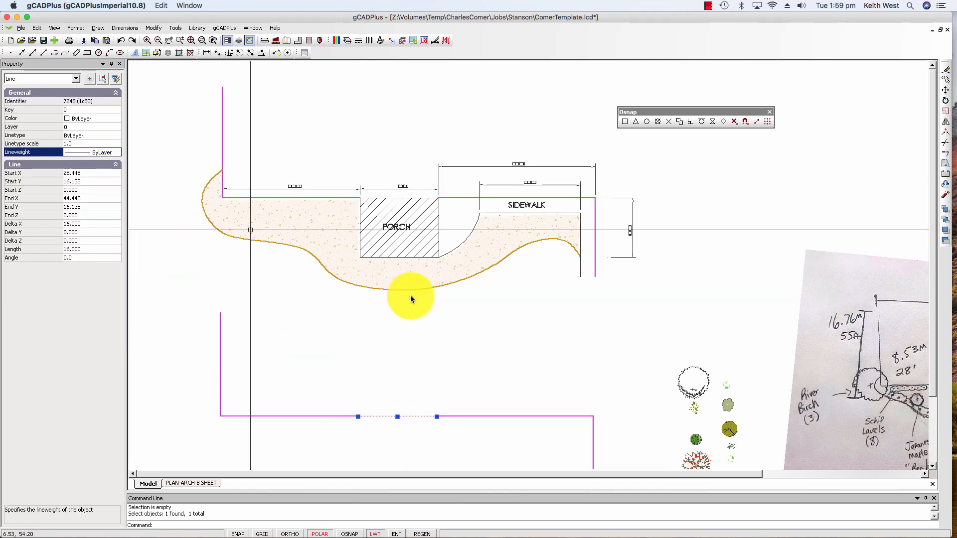
key(Escape)
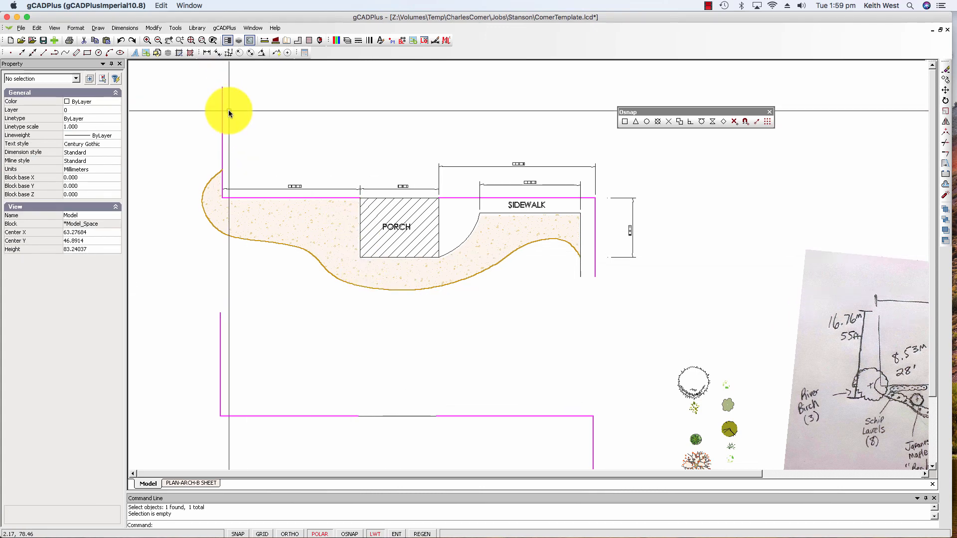
Offset the middle porch segment downward by a distance of 12 to form the porch's front edge, and end the Offset command.
click(155, 28)
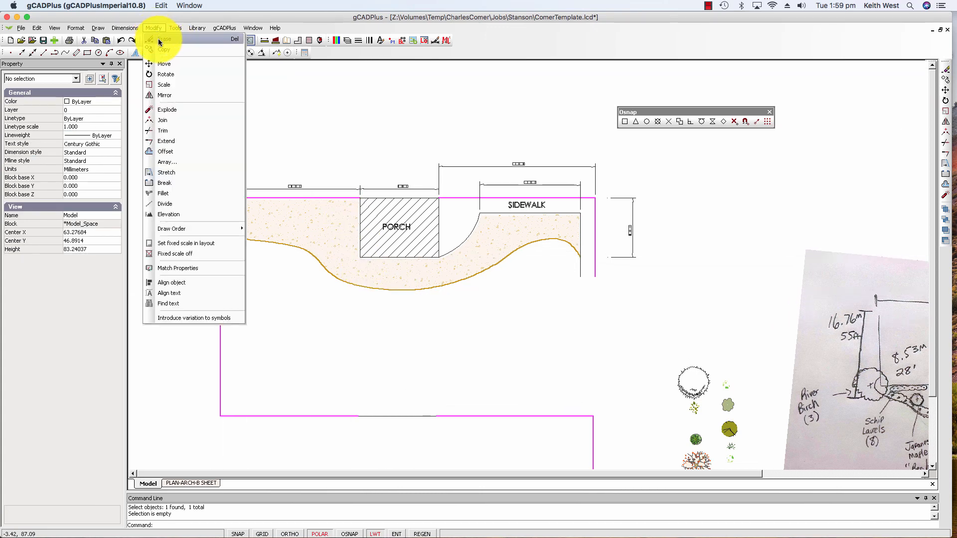
click(177, 152)
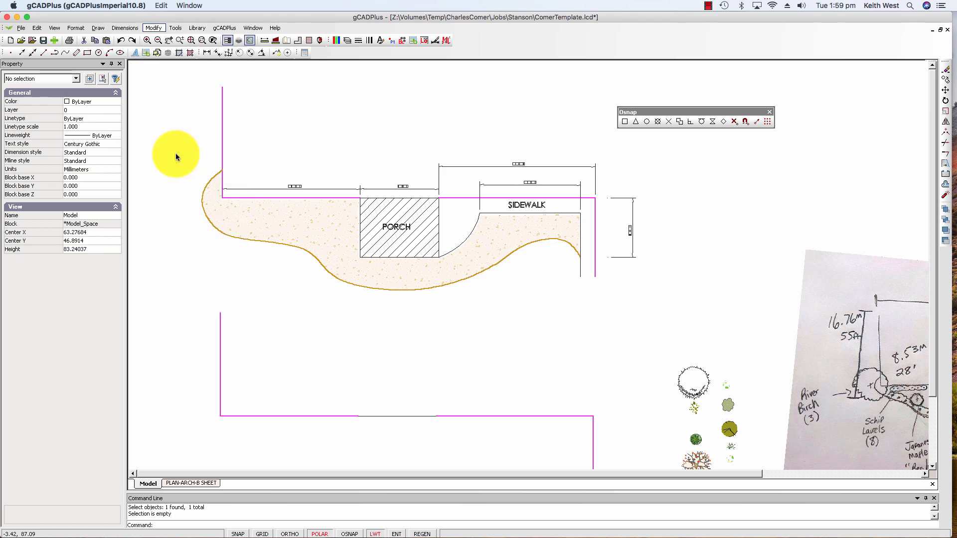
click(394, 416)
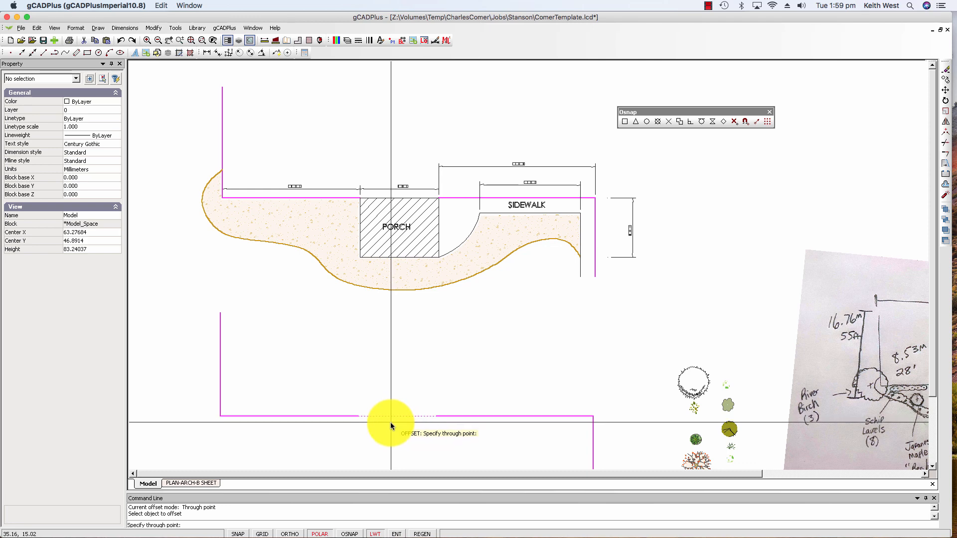
middle_drag(392, 426, 396, 338)
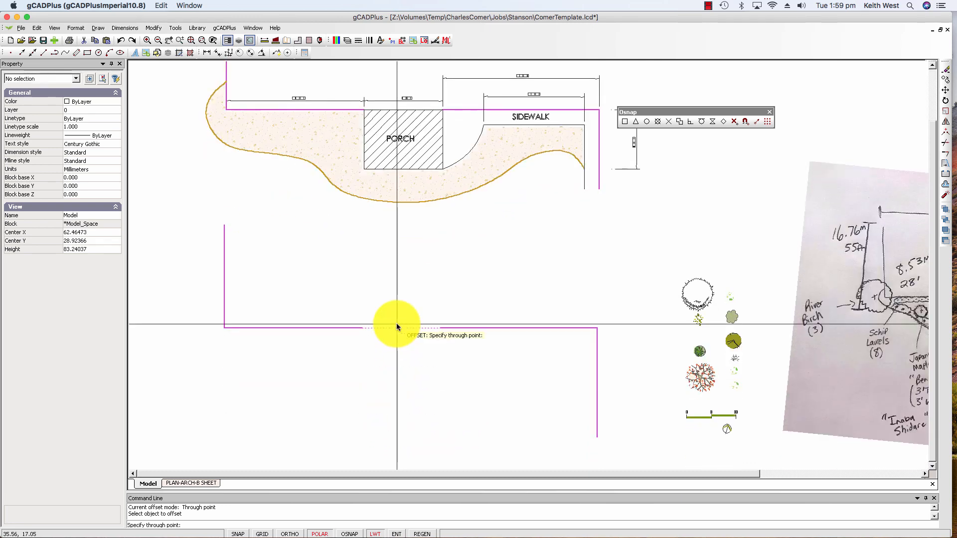
right_click(392, 385)
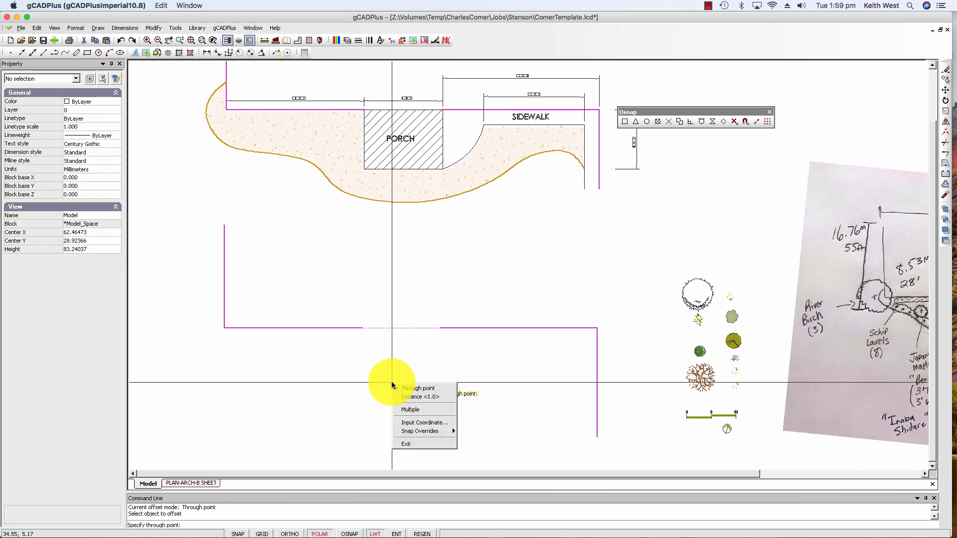
click(413, 397)
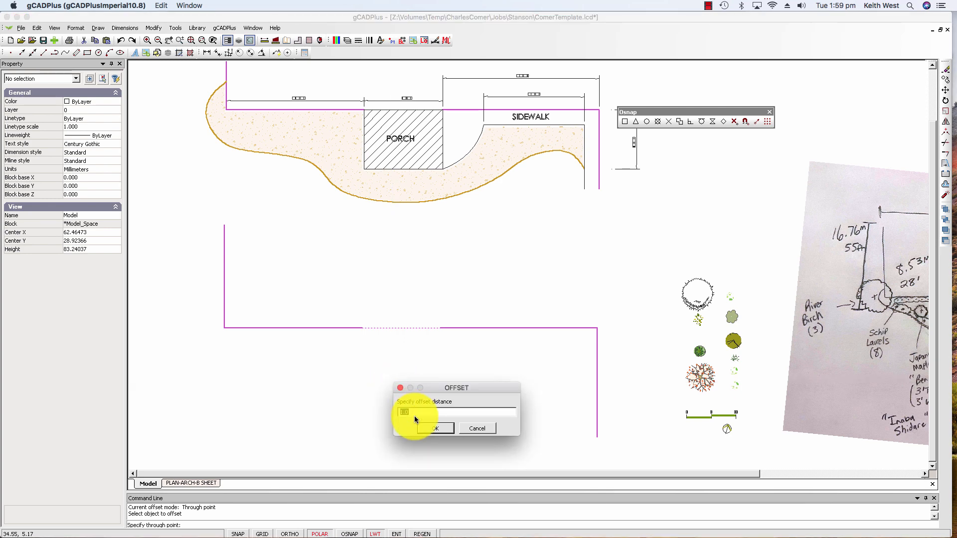
click(429, 429)
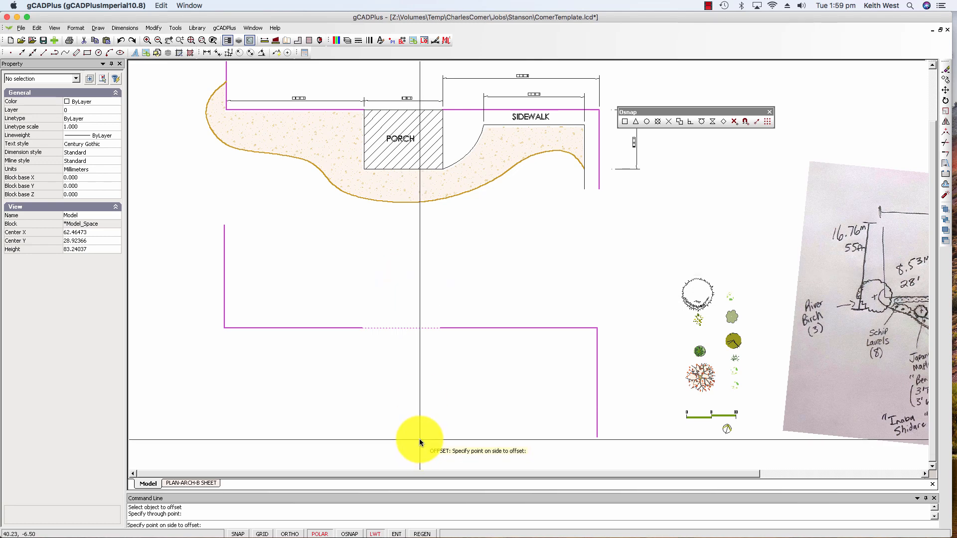
click(402, 409)
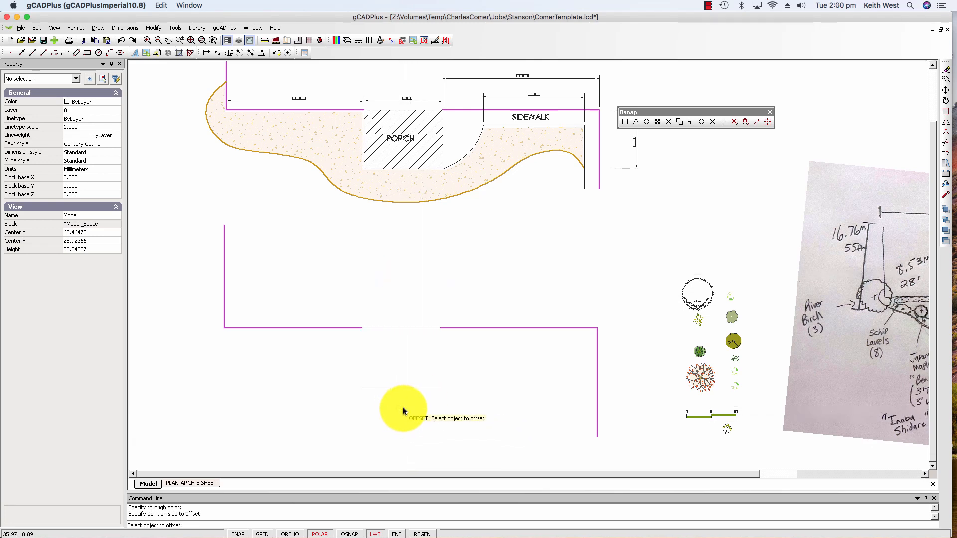
right_click(462, 420)
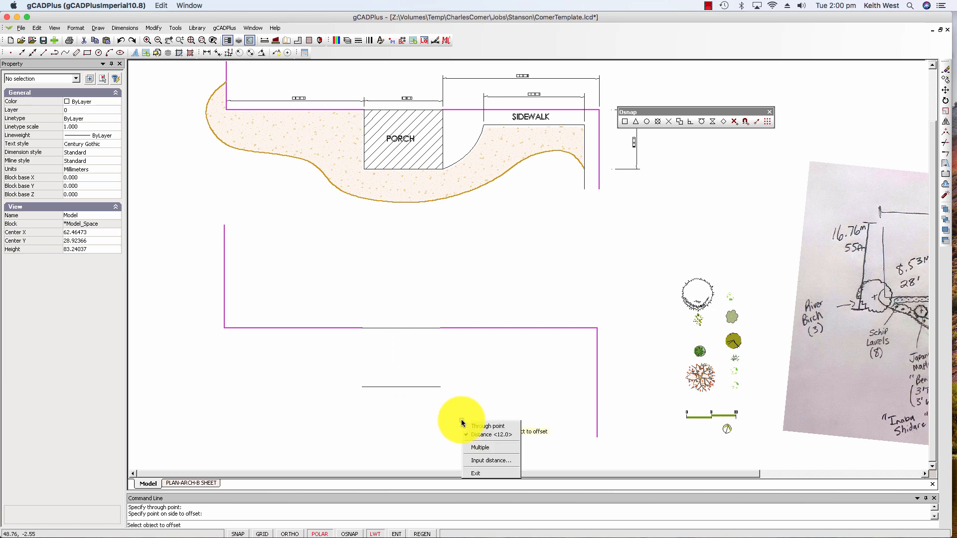
click(477, 472)
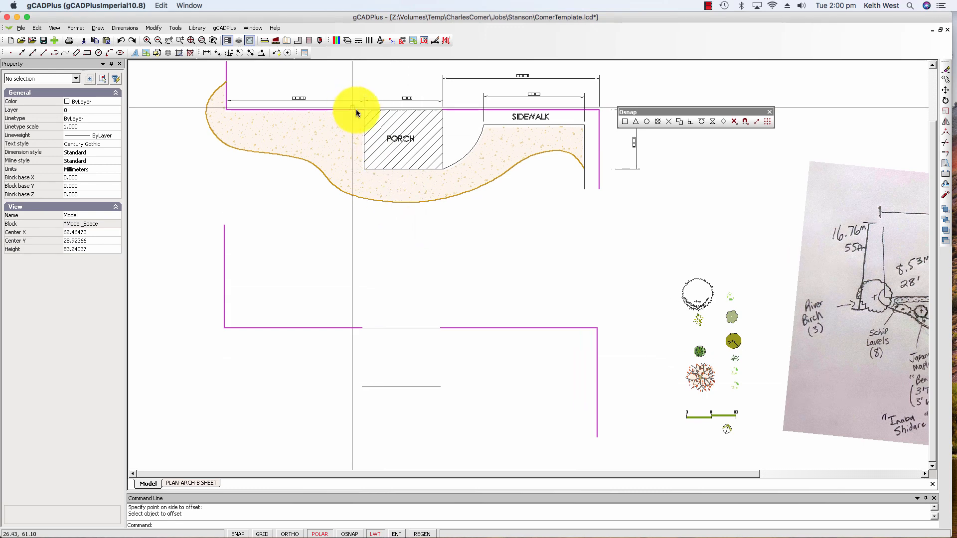
Draw the porch's left side as a line from the front edge's left end perpendicular to the house line, and end the Line command.
right_click(503, 383)
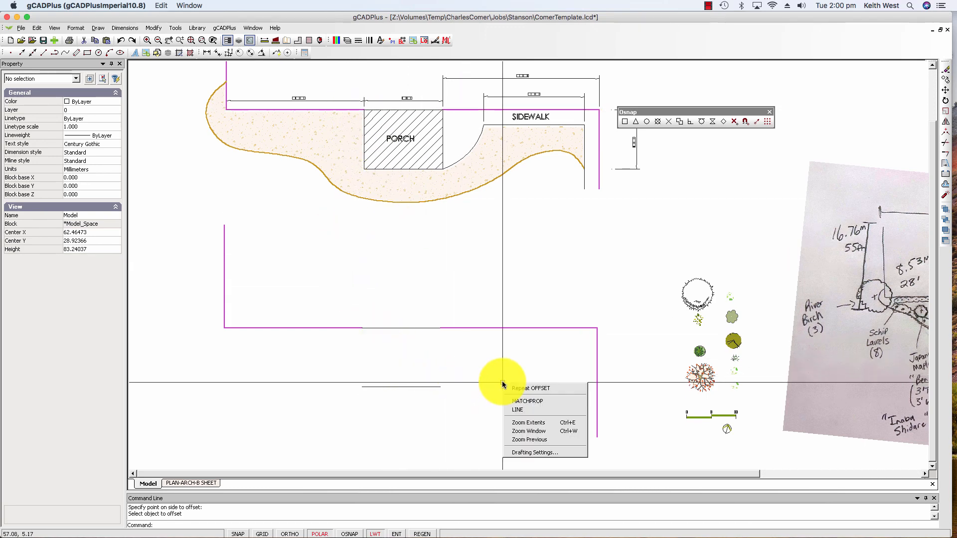
click(517, 410)
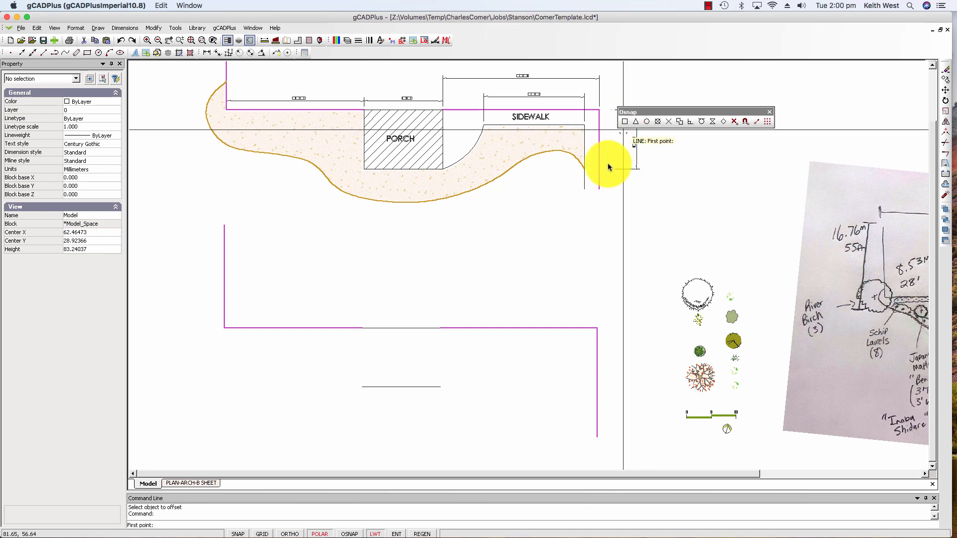
click(362, 388)
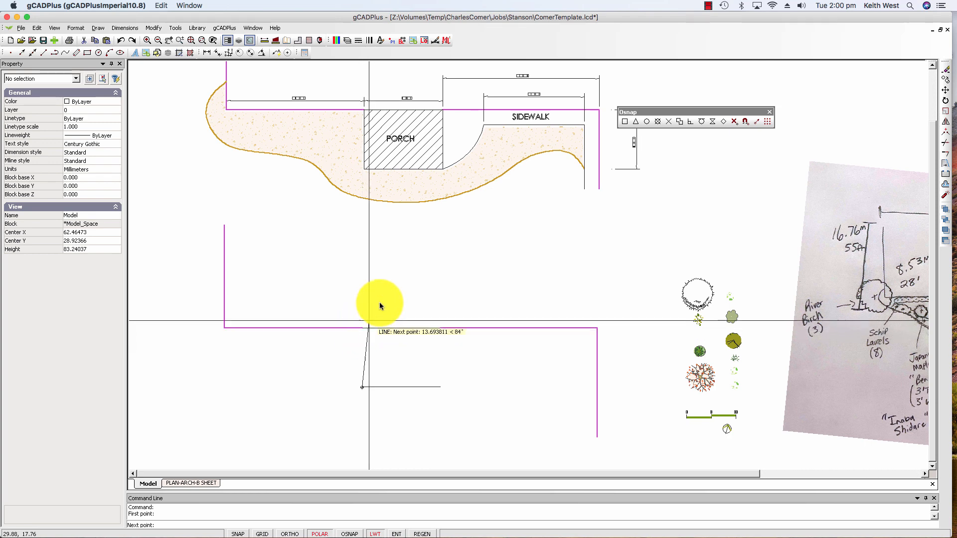
click(691, 122)
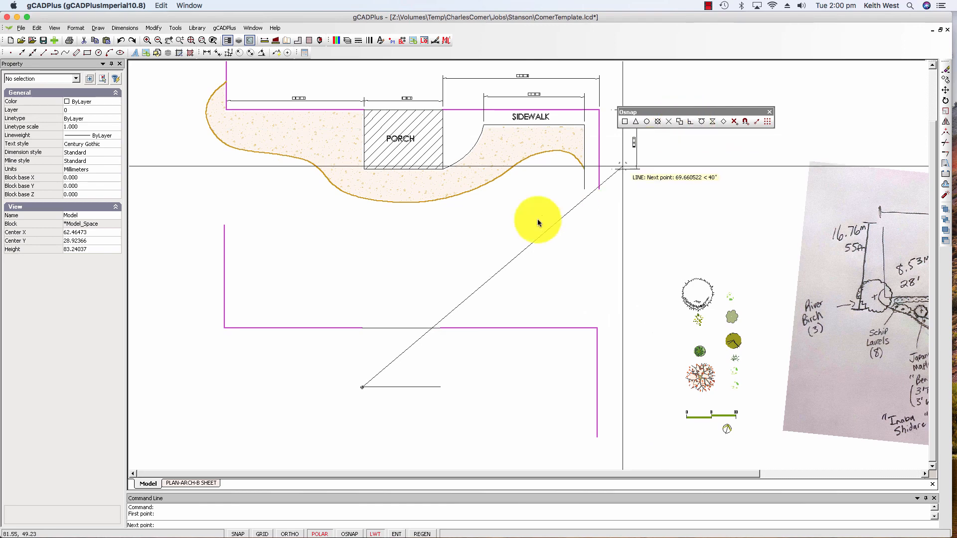
click(371, 330)
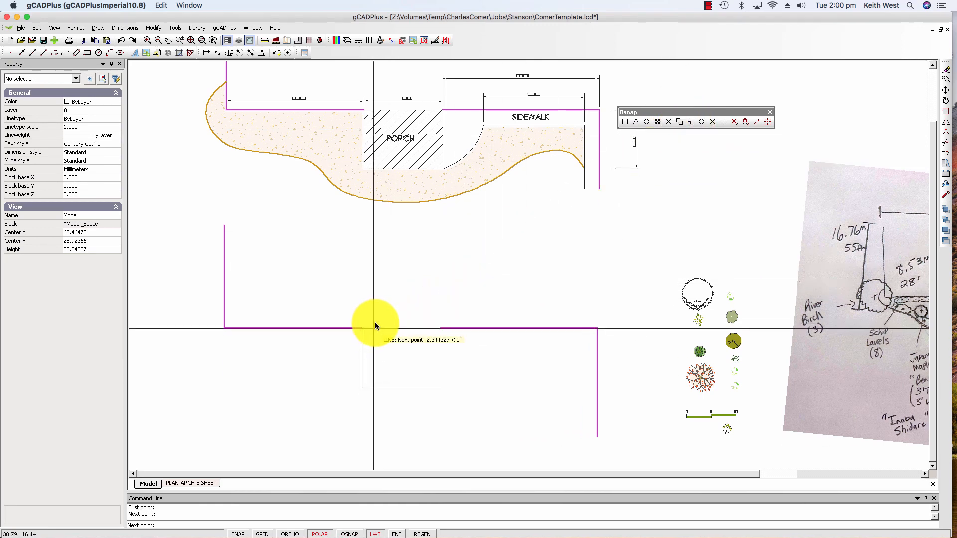
right_click(414, 349)
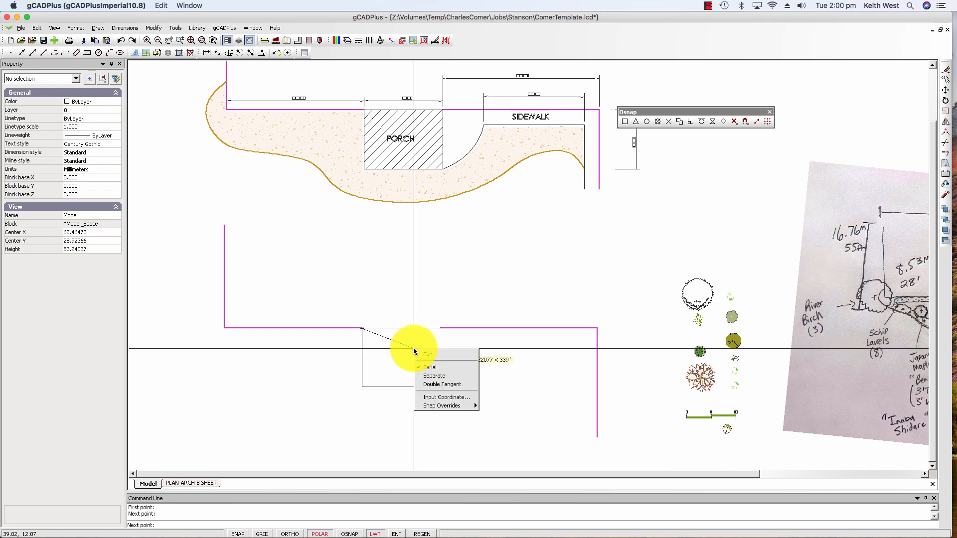
click(426, 355)
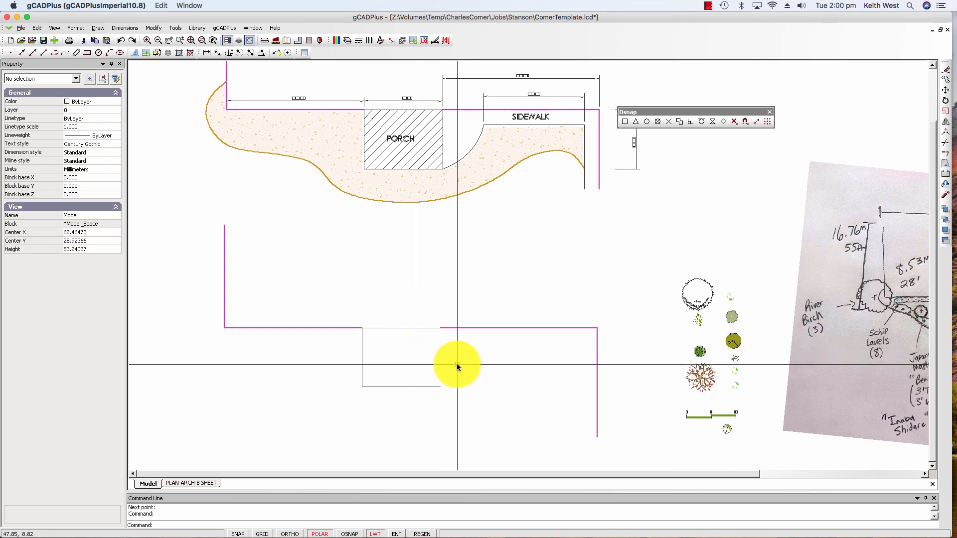
Draw the porch's right side as a line from the front edge's right endpoint up to the house line, and end the Line command.
right_click(457, 364)
click(481, 371)
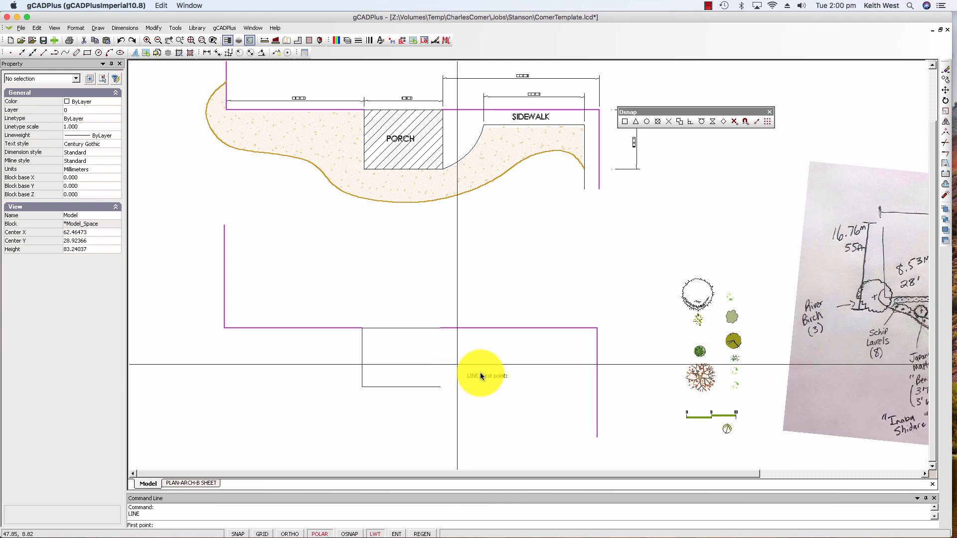
click(634, 120)
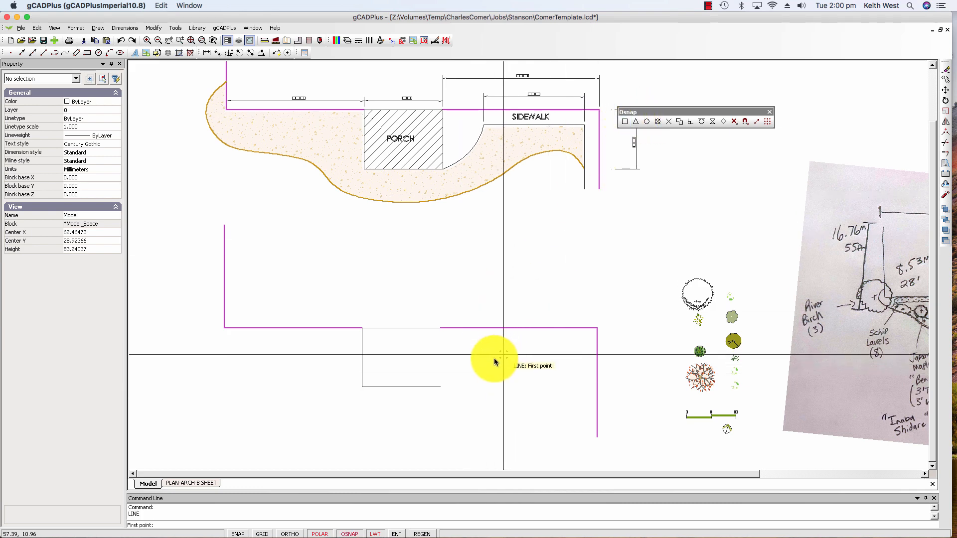
click(442, 387)
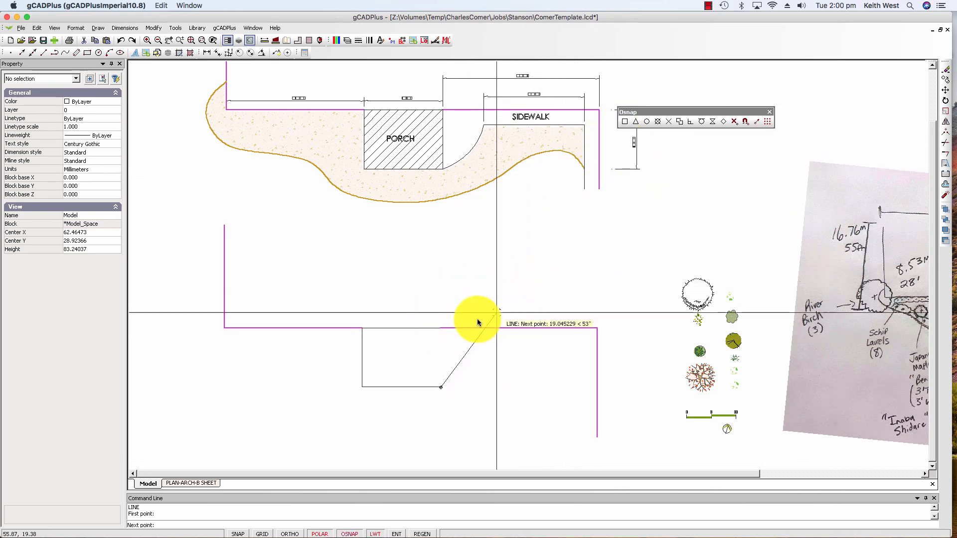
click(441, 328)
right_click(452, 307)
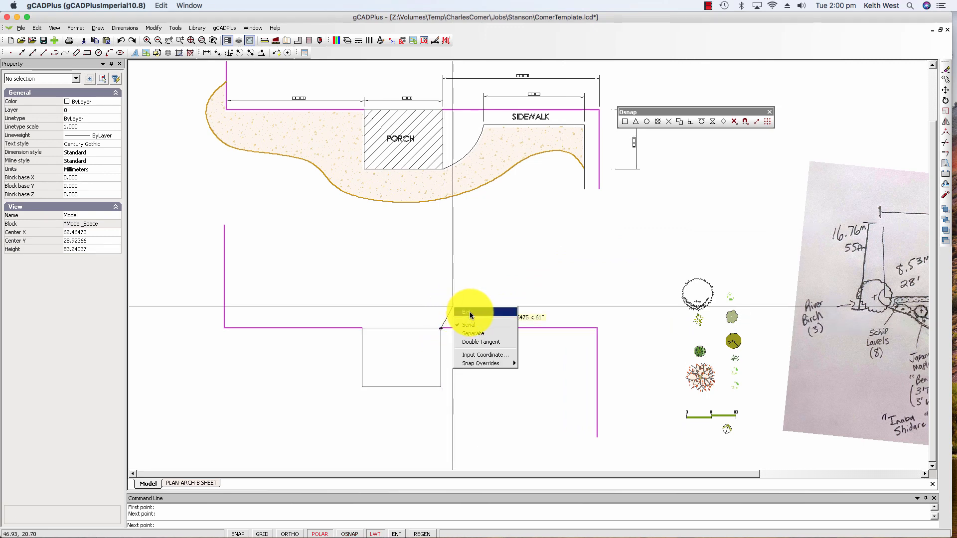
click(470, 312)
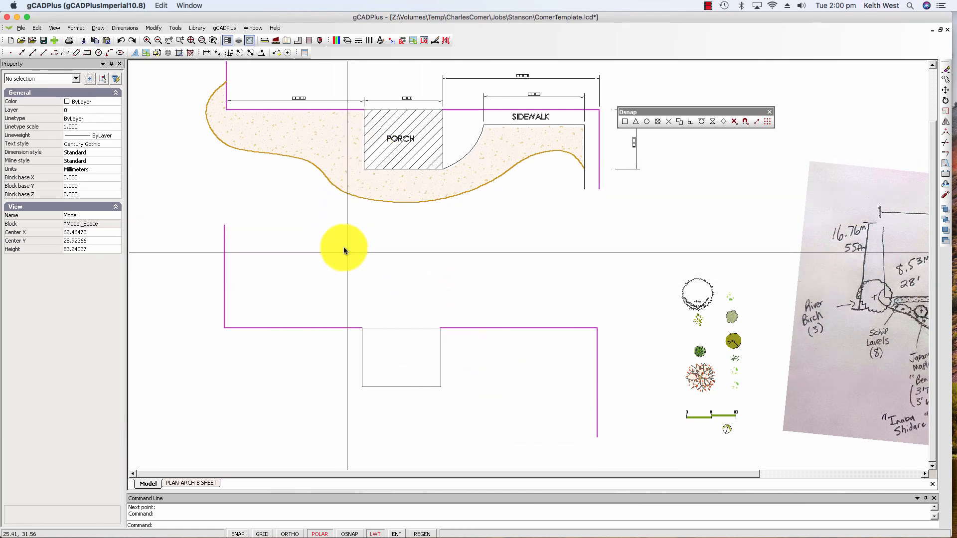
Check the hatch properties of the finished plan's porch, deselect it and save the drawing.
click(389, 157)
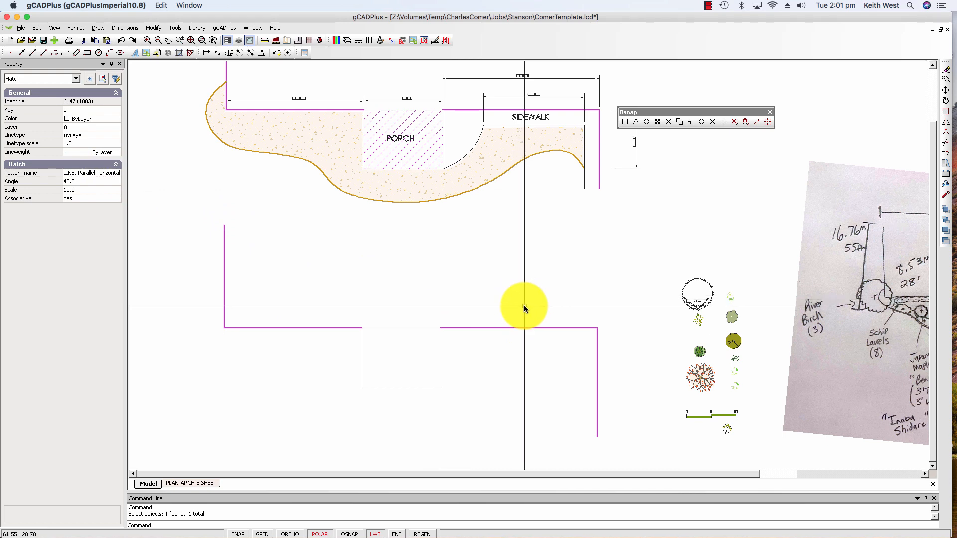
key(Escape)
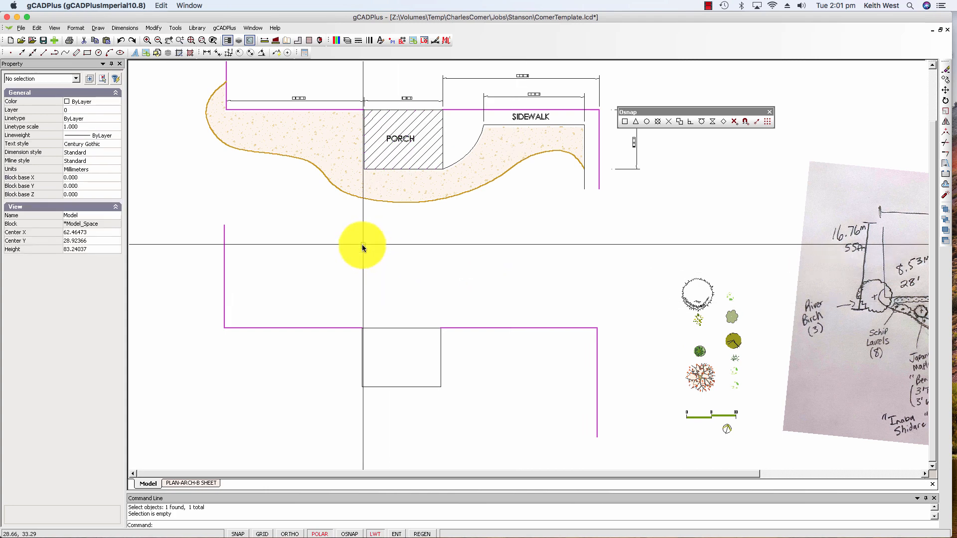
click(44, 40)
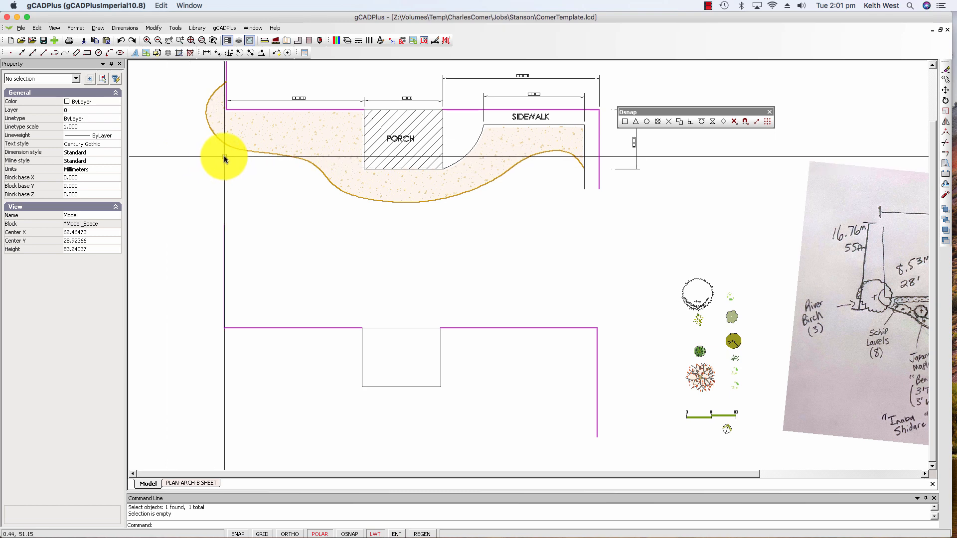
Start a hatch and load the pattern file gCADImperial.pat.
click(98, 28)
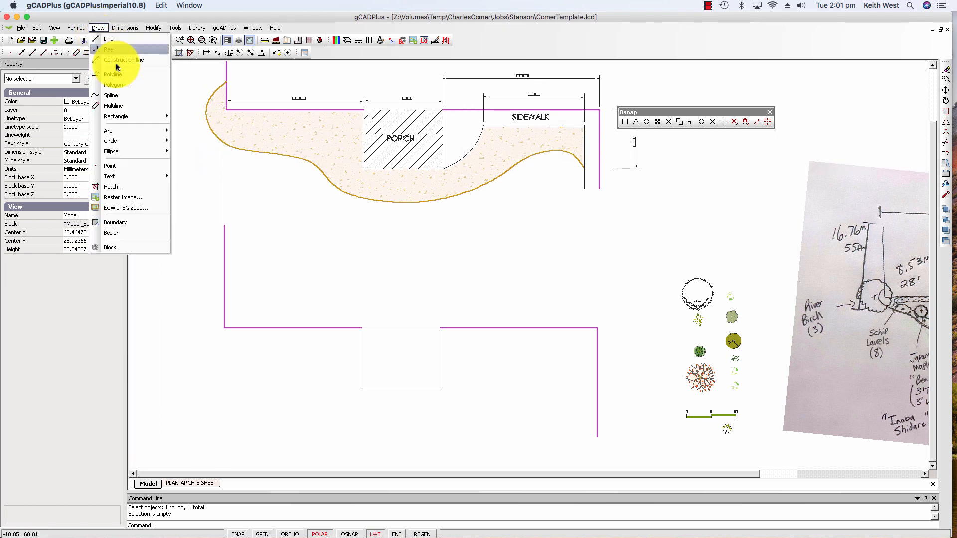
click(135, 191)
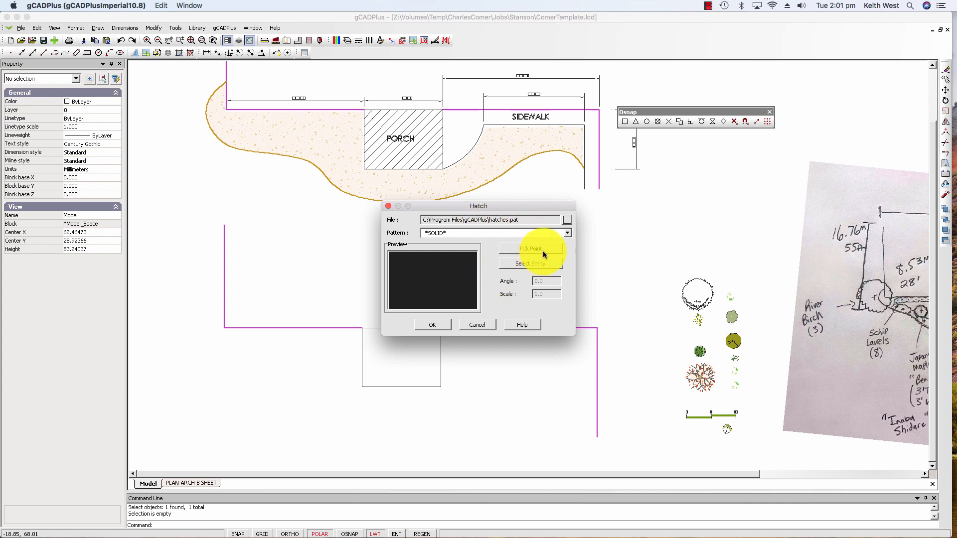
click(567, 220)
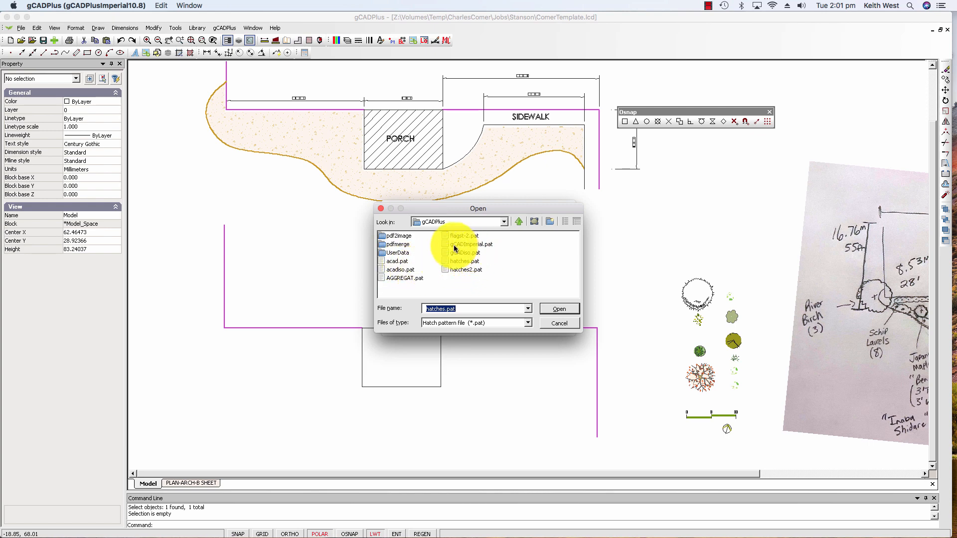
click(469, 245)
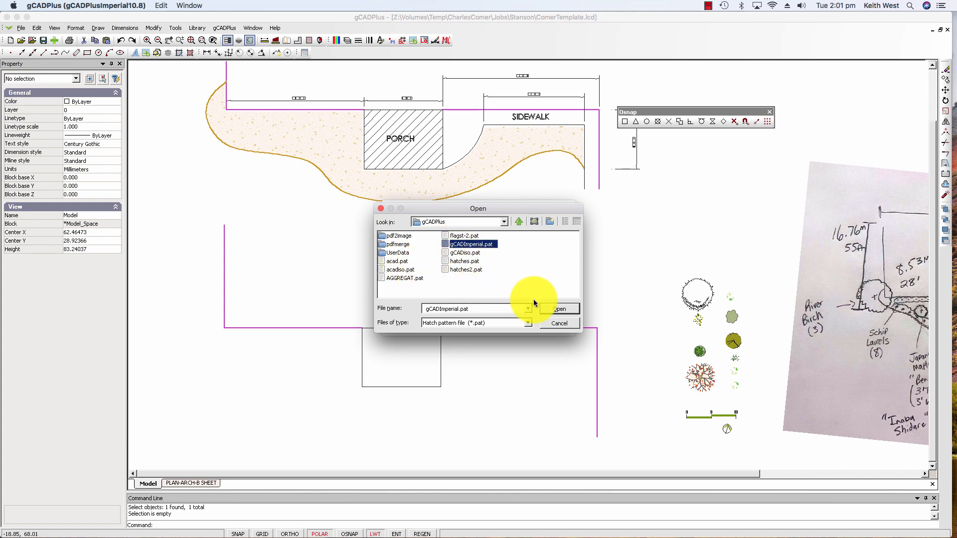
click(559, 310)
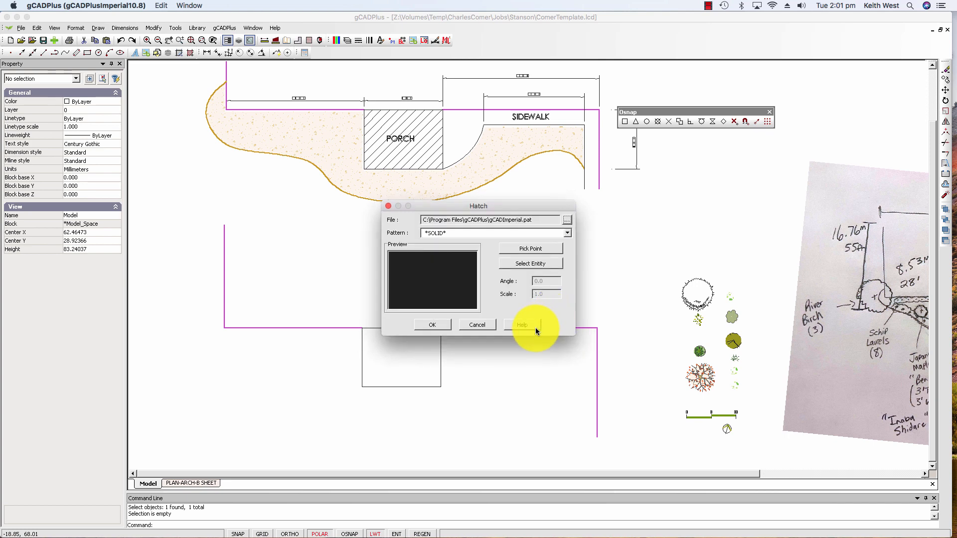
Choose the hatch pattern LINE, Parallel horizontal lines.
click(567, 233)
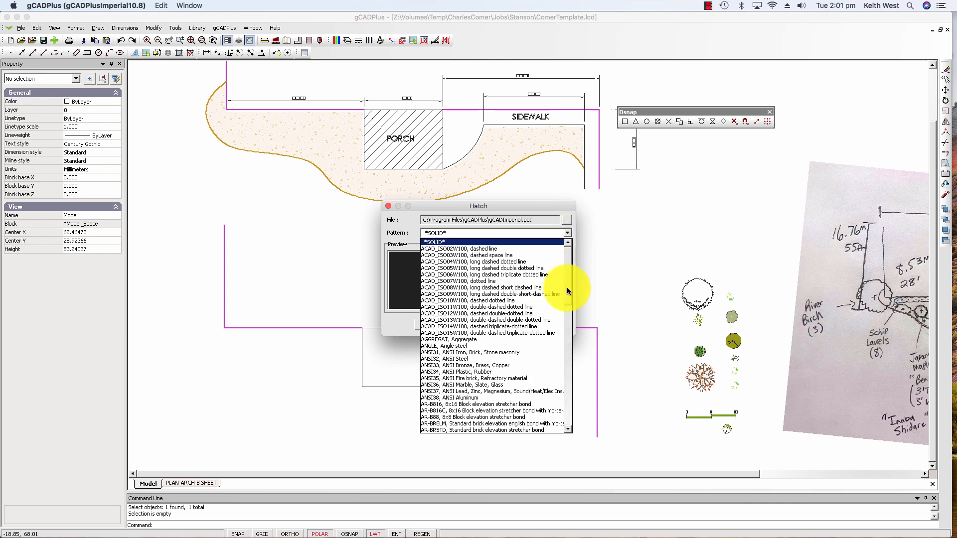
scroll(567, 288, down, 4)
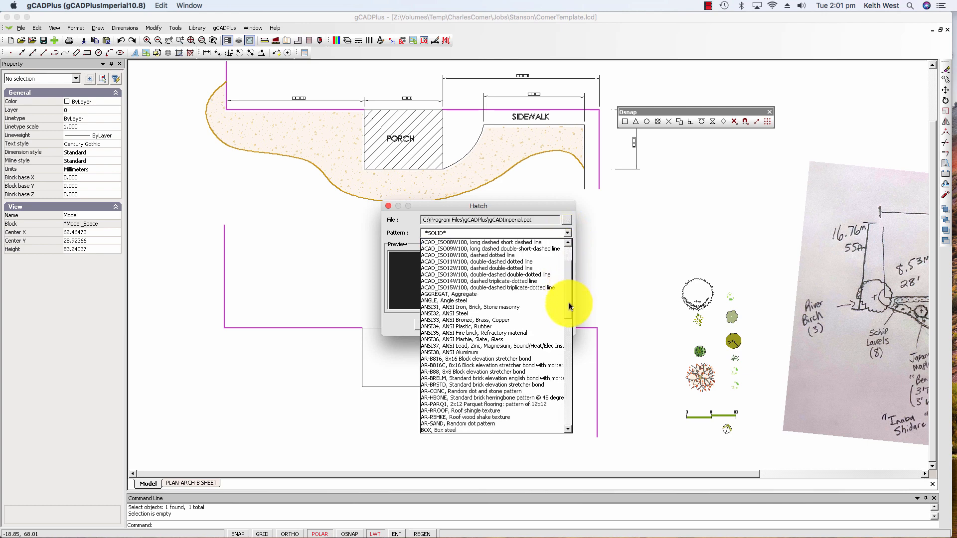
drag(569, 309, 570, 369)
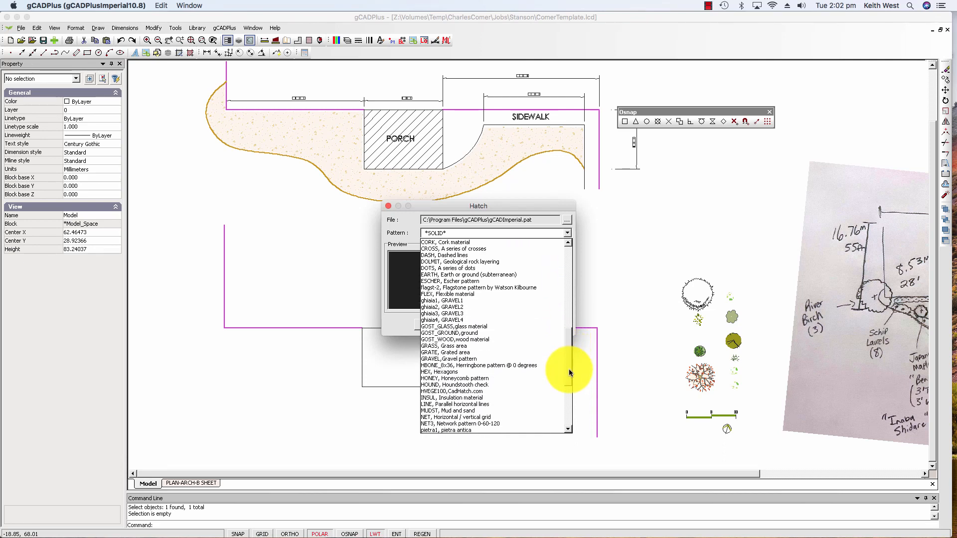
click(461, 411)
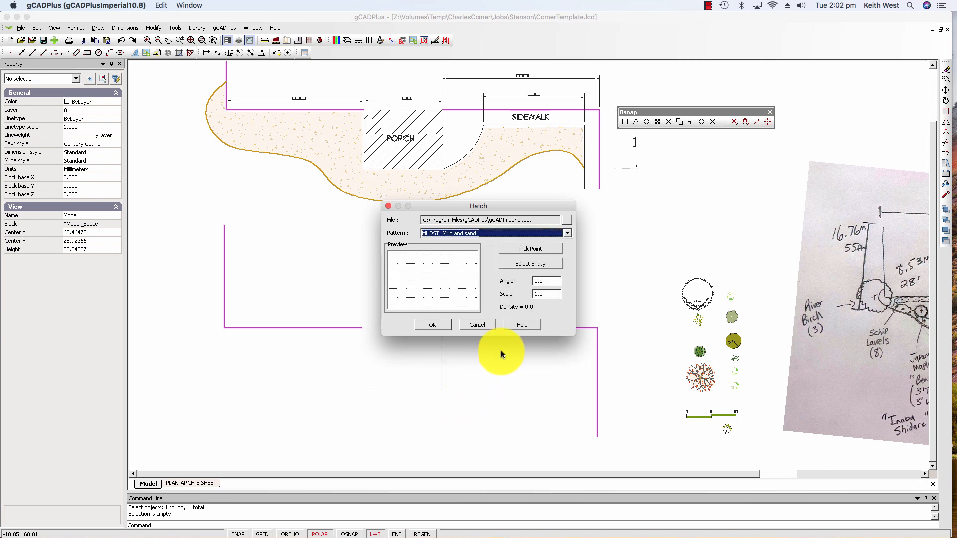
click(566, 234)
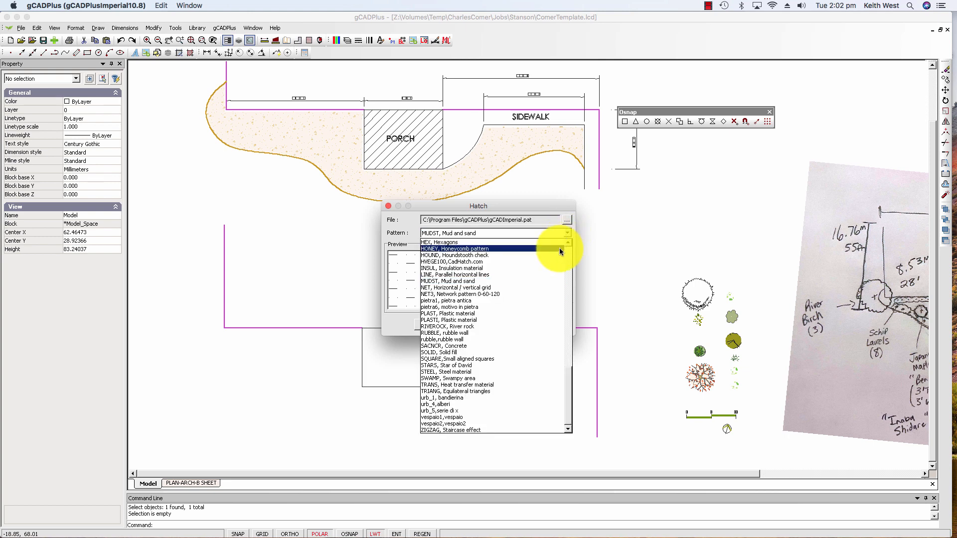
click(496, 276)
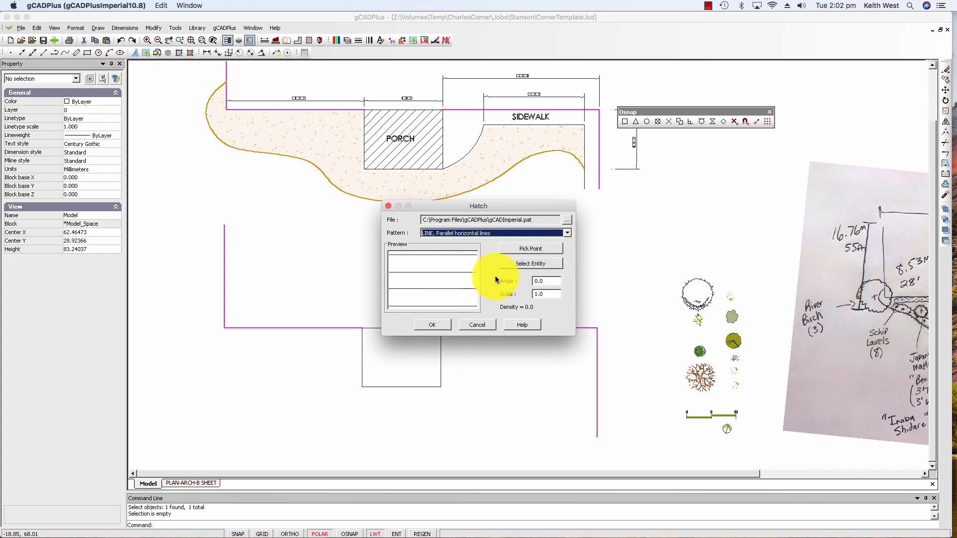
Hatch the inside of the new porch rectangle with the line pattern at scale 30 and angle 45.
click(543, 281)
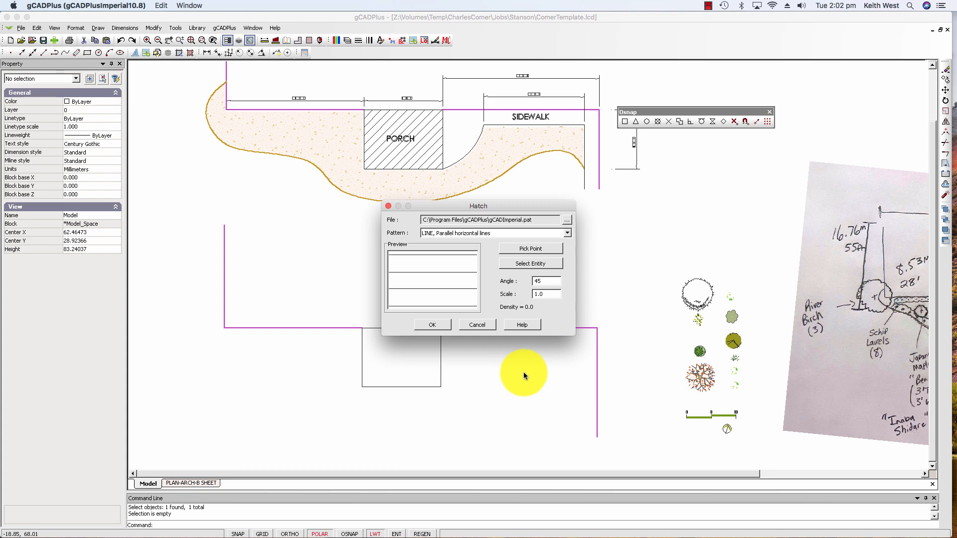
click(529, 248)
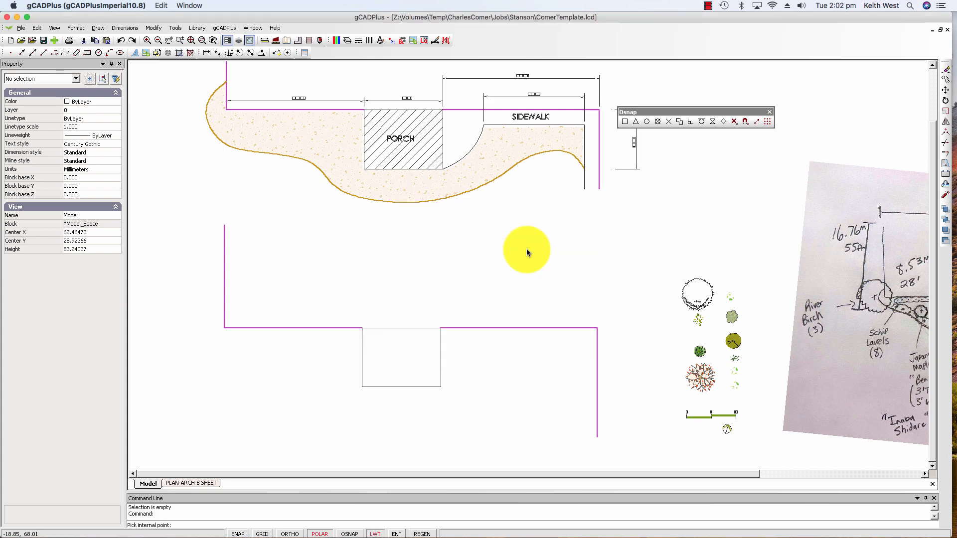
click(395, 368)
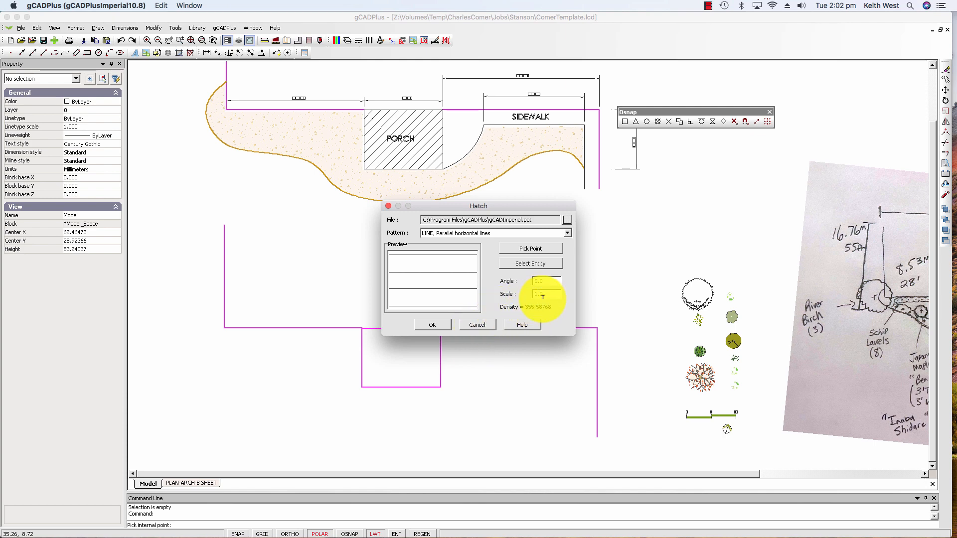
drag(549, 294, 535, 292)
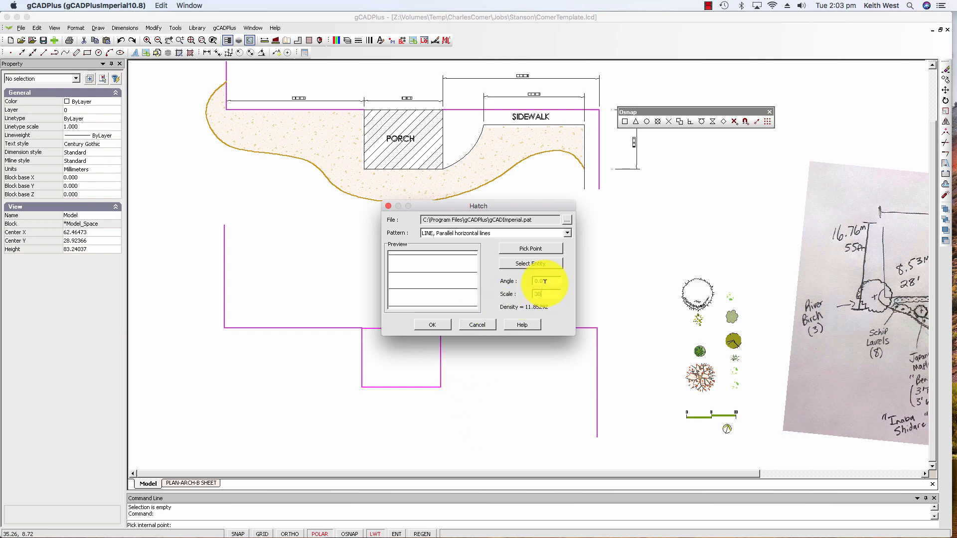
drag(548, 282, 531, 280)
text(45)
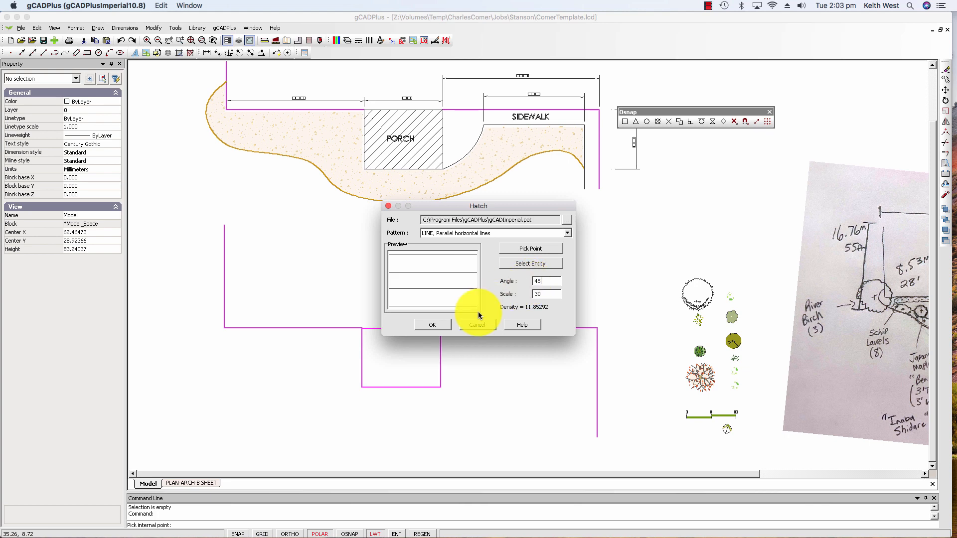
click(446, 328)
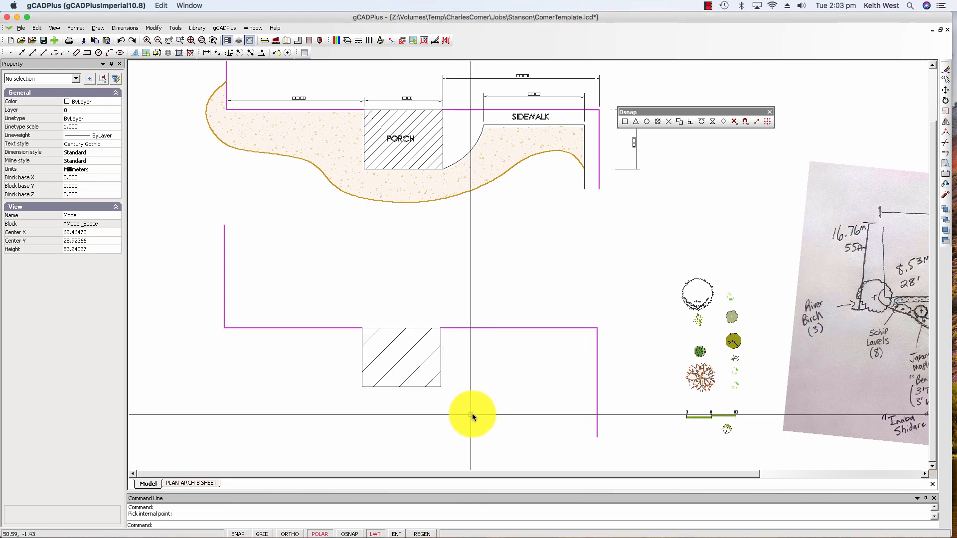
Check the finished plan's porch hatch and match the new porch hatch's properties to it.
click(422, 161)
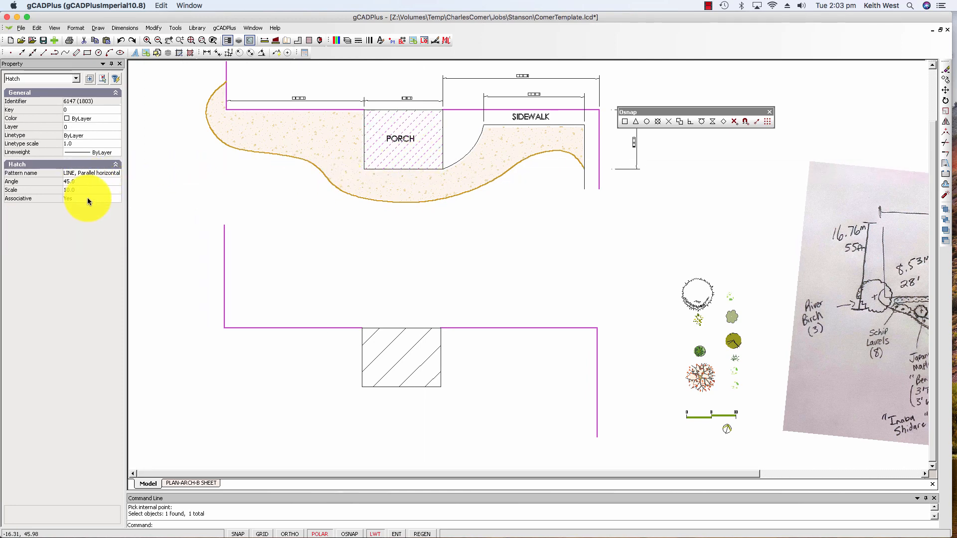
key(Escape)
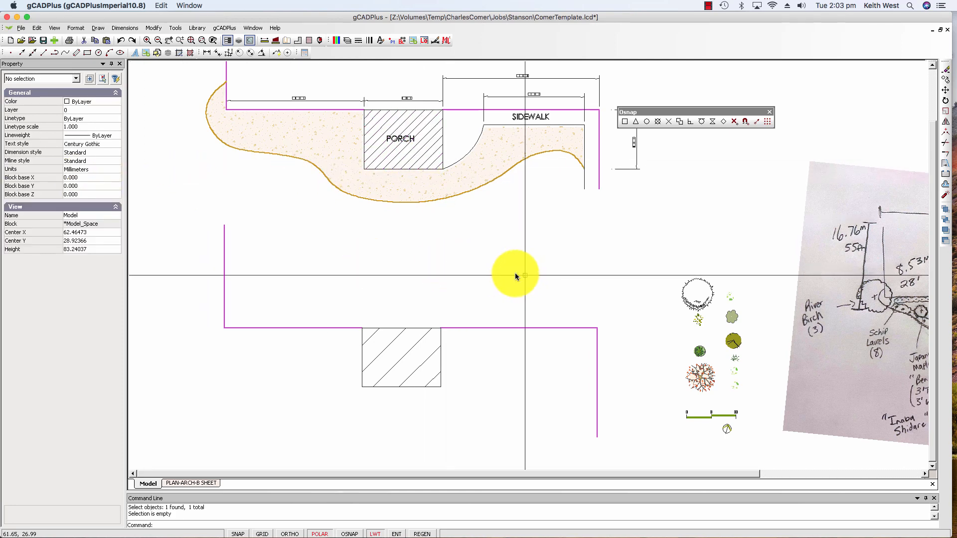
right_click(431, 266)
click(471, 302)
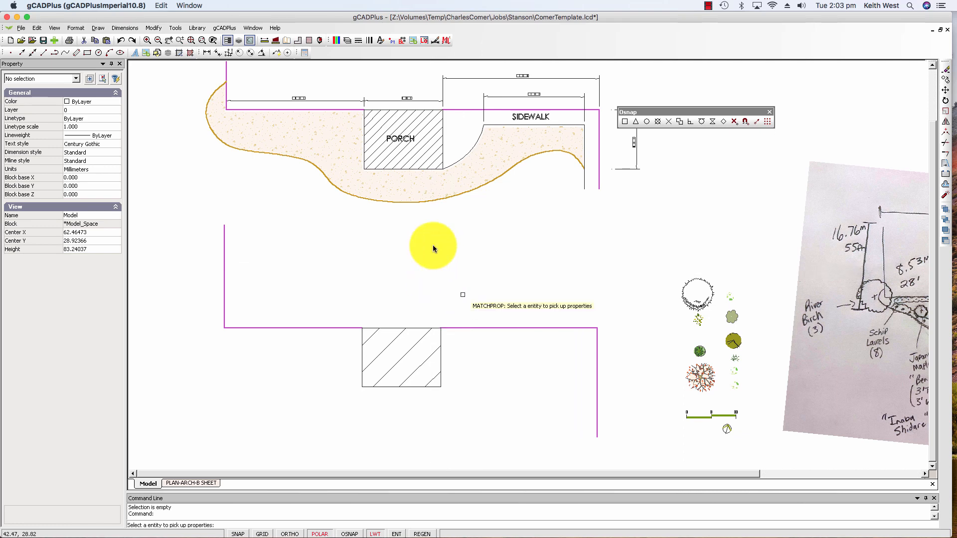
click(411, 161)
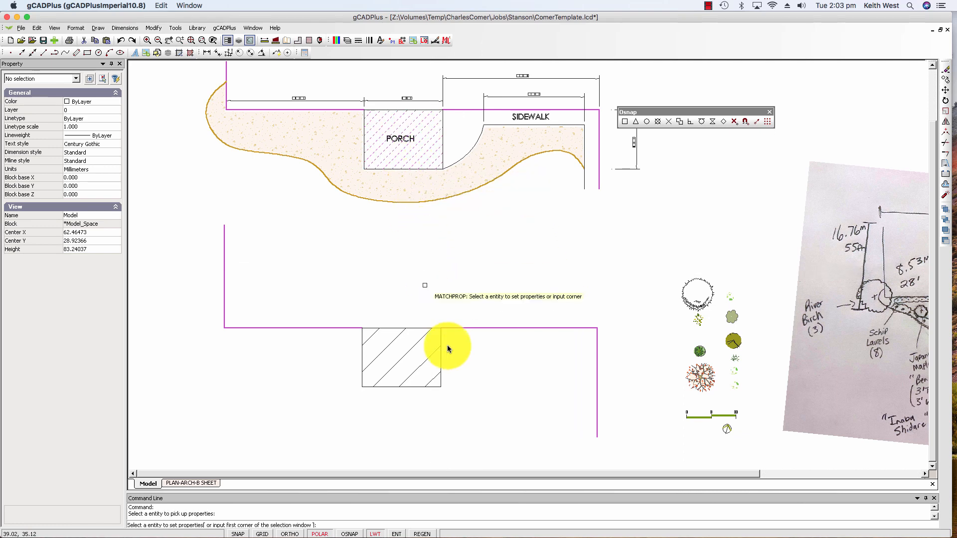
key(Escape)
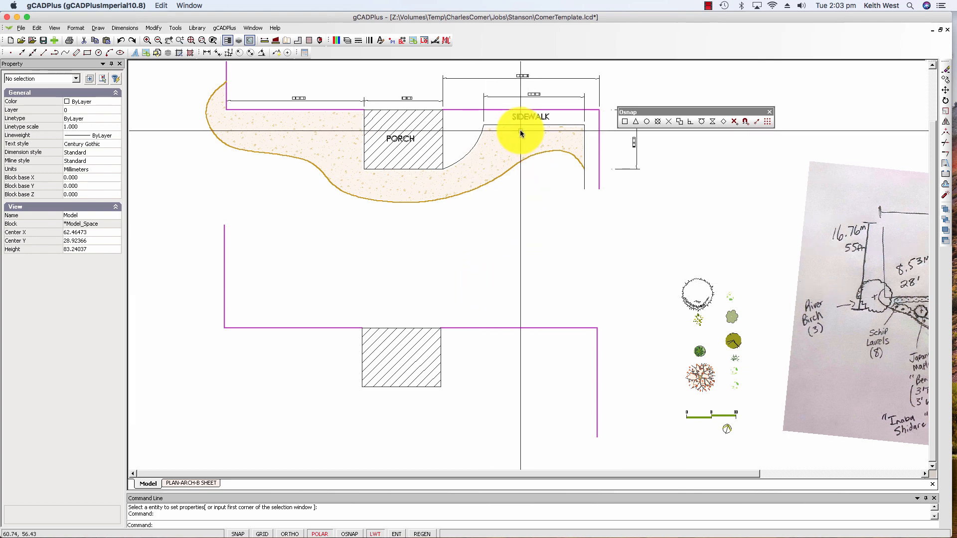
Measure the gap between the finished plan's sidewalk edge and the house line at their lower ends.
scroll(525, 132, up, 1)
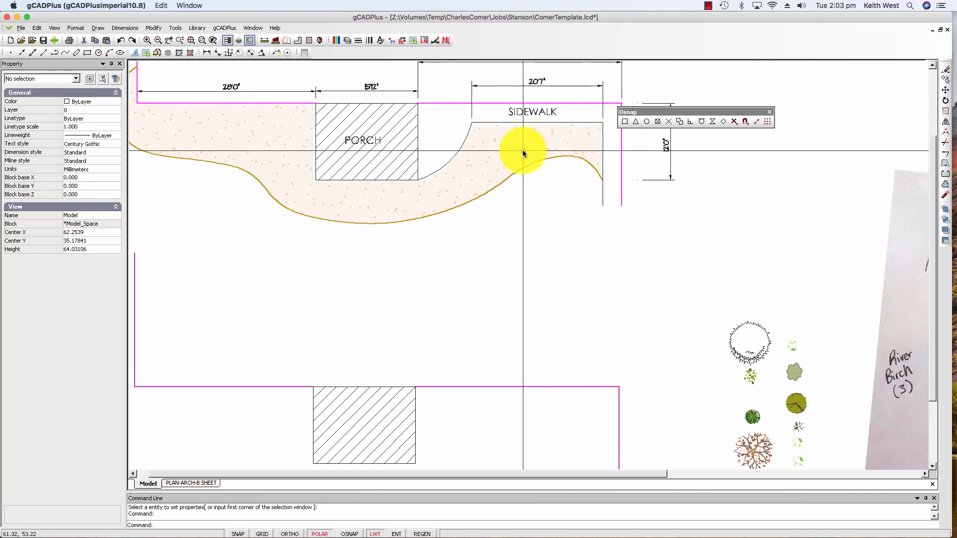
scroll(549, 82, up, 3)
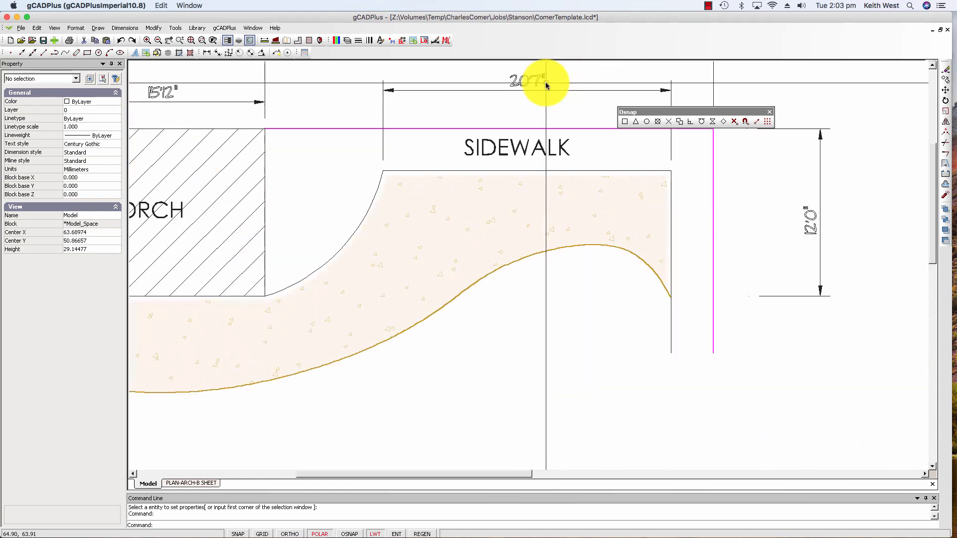
scroll(549, 84, down, 3)
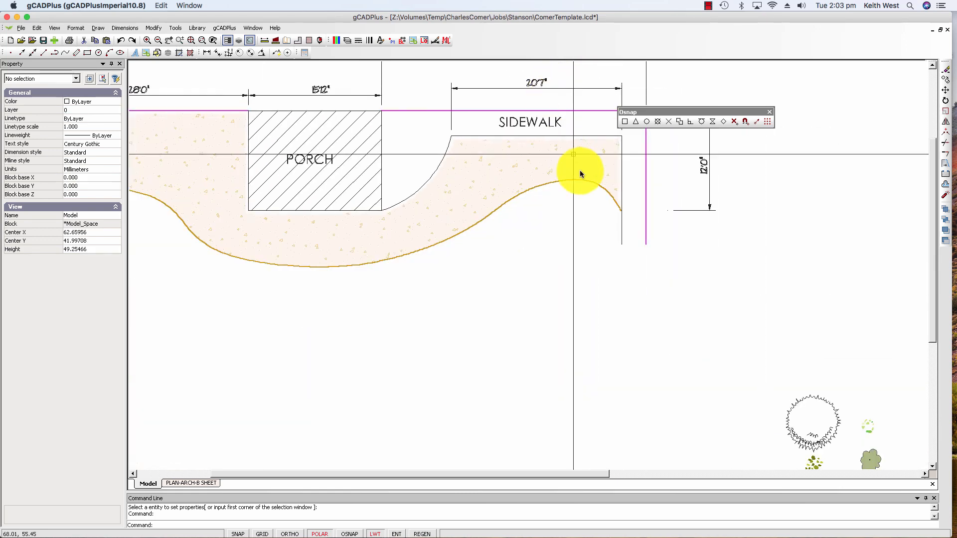
middle_drag(567, 215, 539, 251)
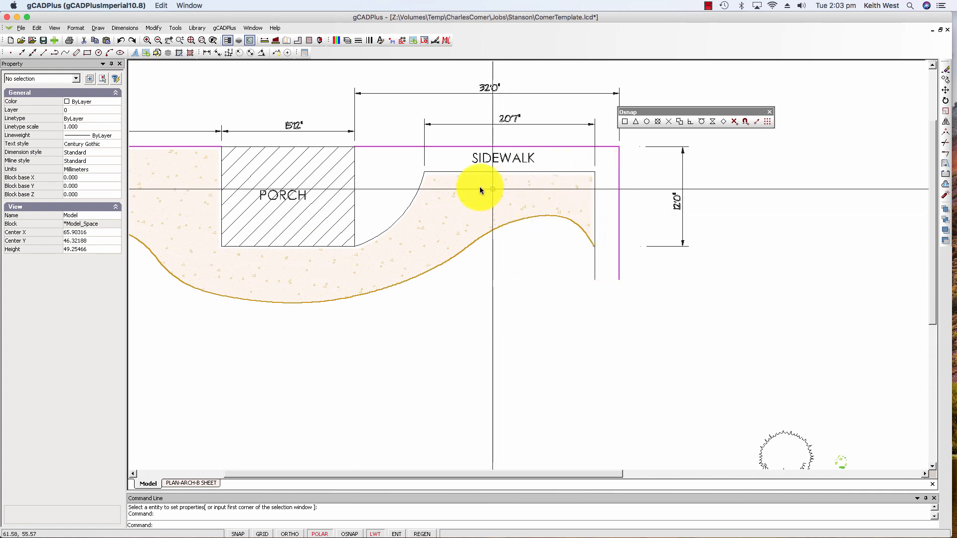
click(263, 40)
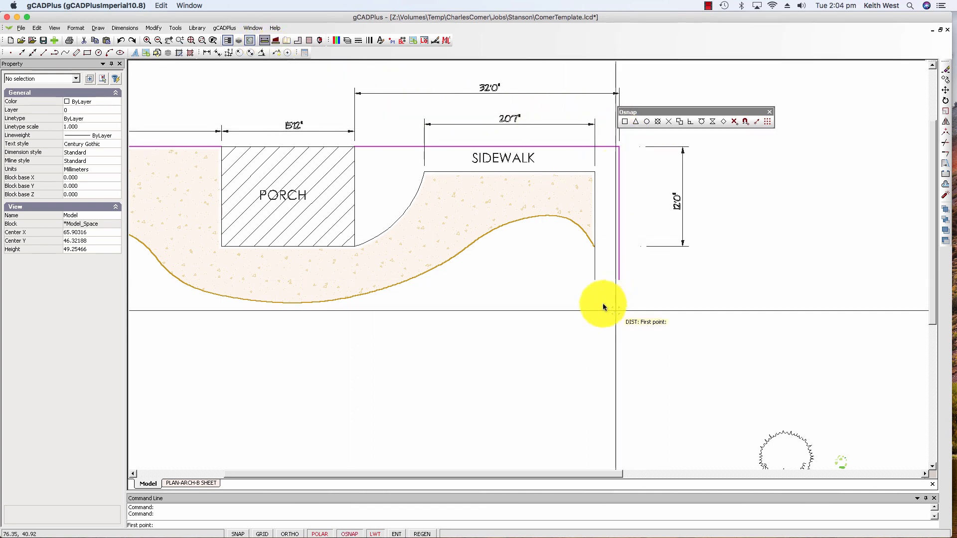
click(597, 279)
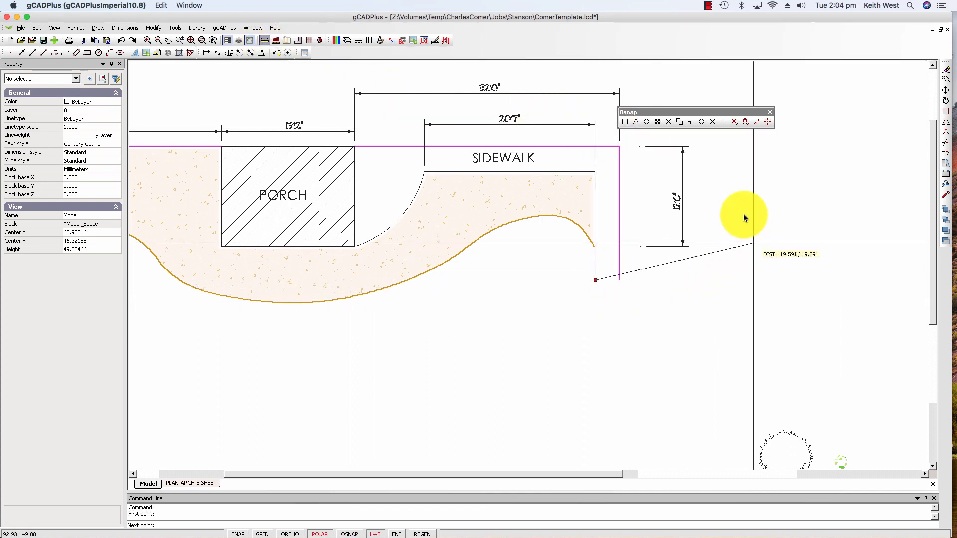
click(691, 122)
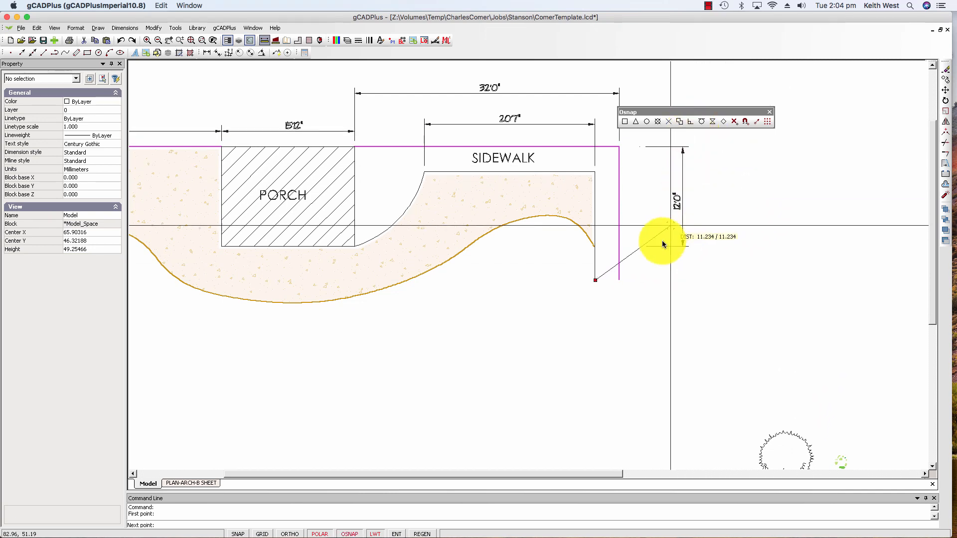
click(620, 279)
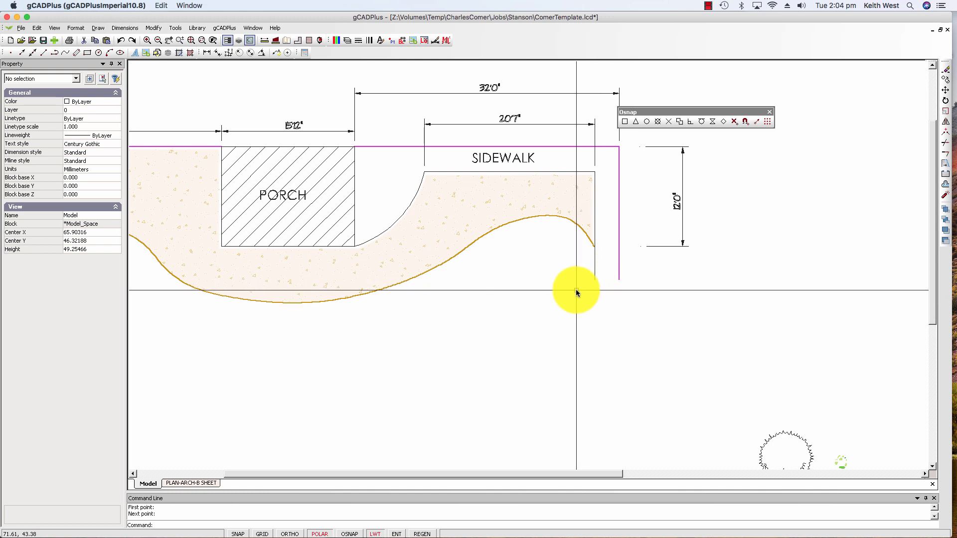
Offset the new house outline's right vertical line inward by a distance of 3.
scroll(575, 290, down, 2)
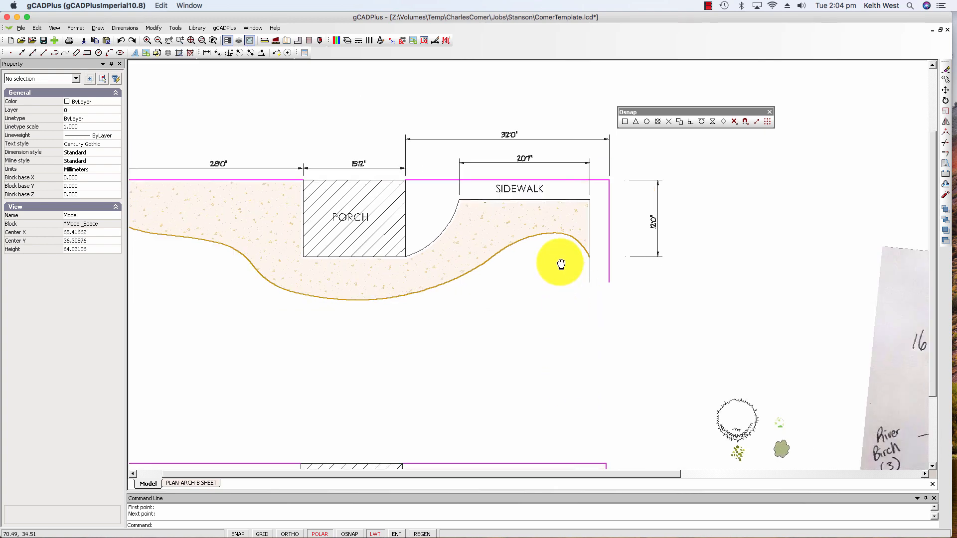
scroll(560, 266, down, 2)
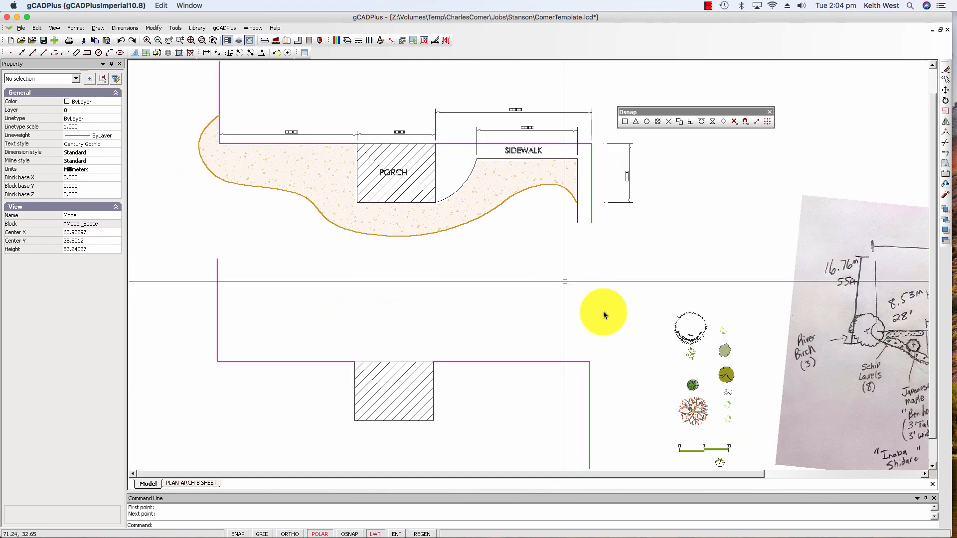
middle_drag(573, 338, 571, 320)
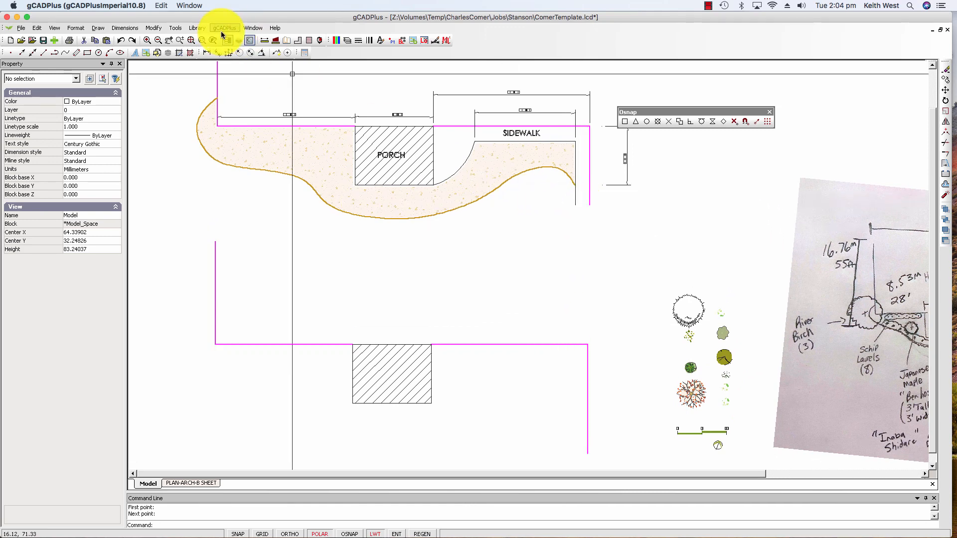
click(154, 28)
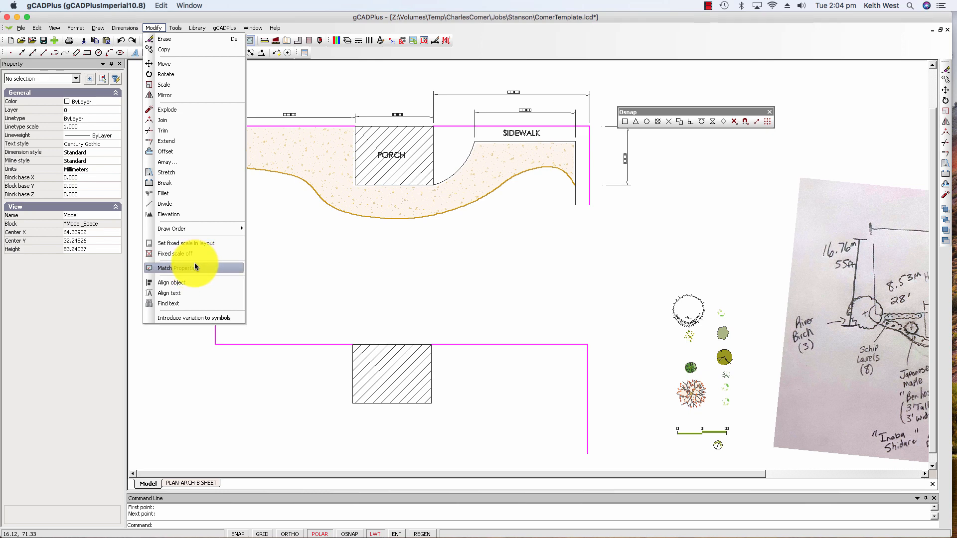
click(178, 152)
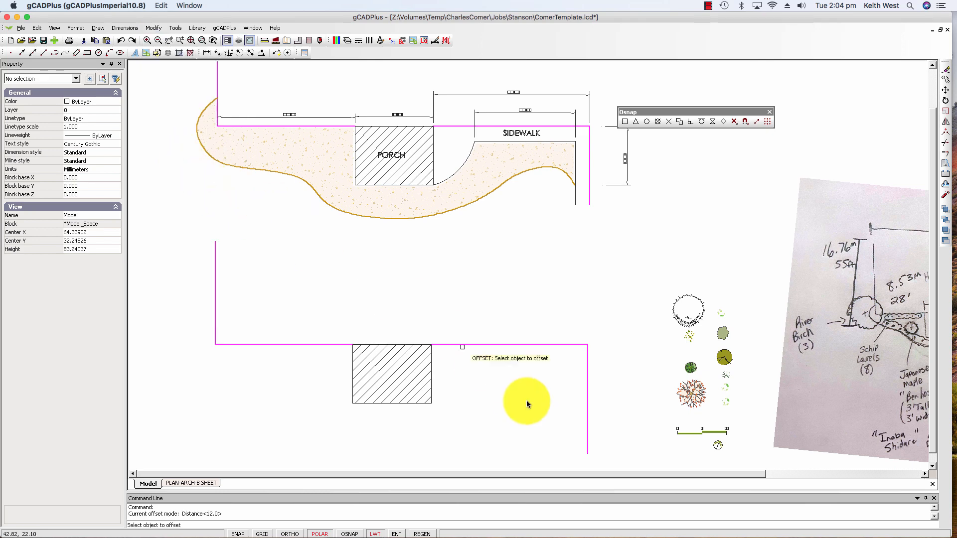
click(588, 432)
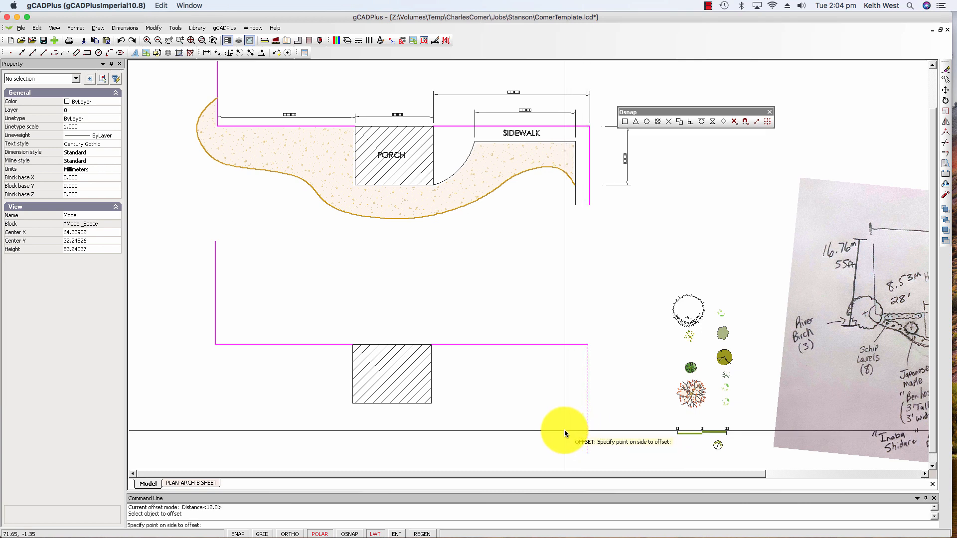
right_click(565, 432)
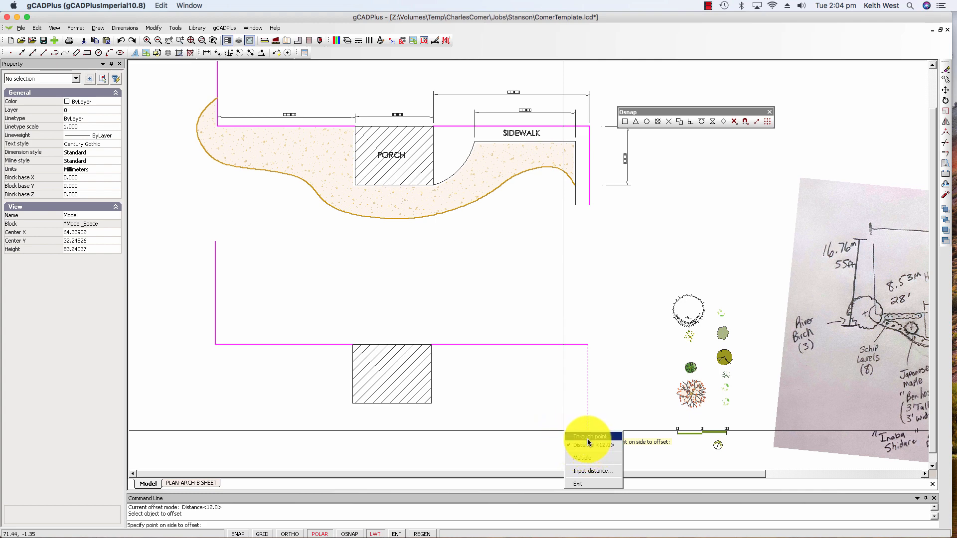
click(585, 439)
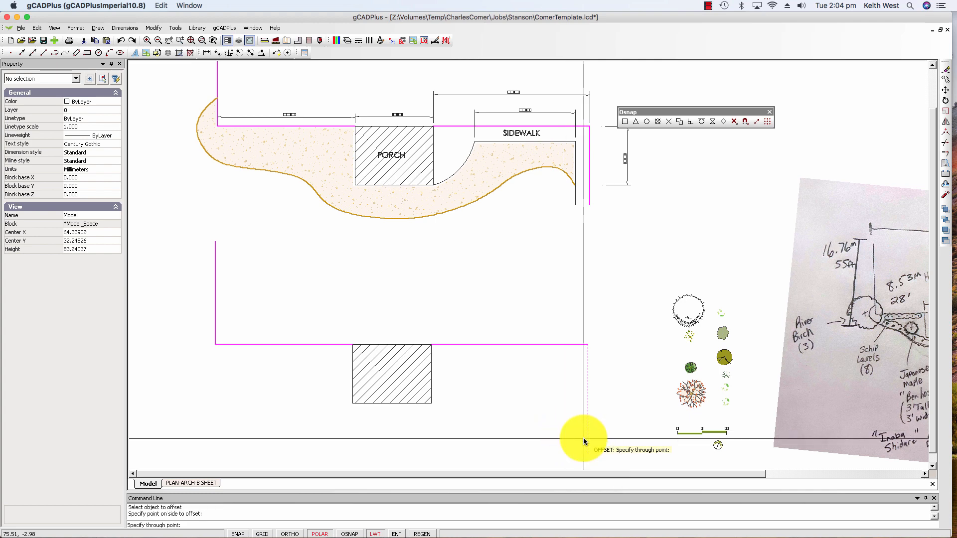
right_click(579, 438)
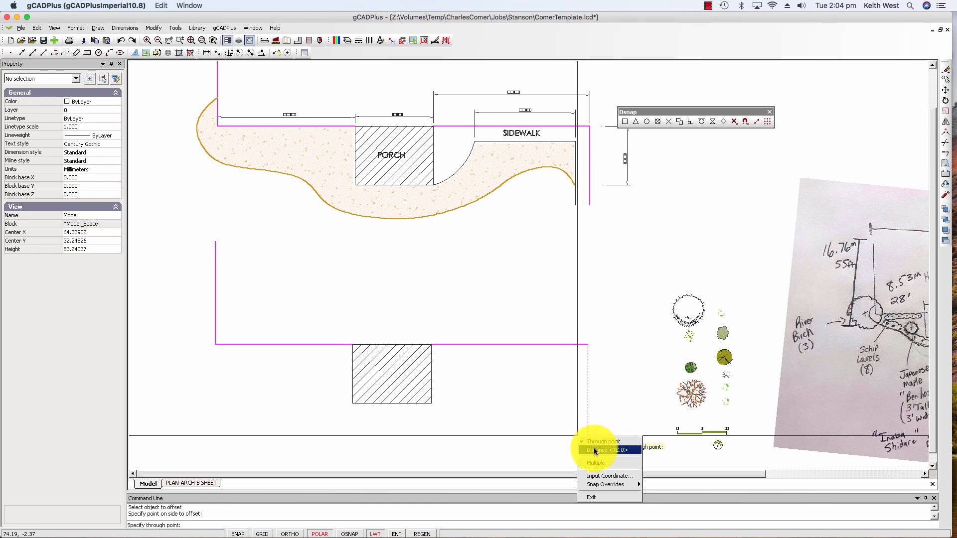
click(594, 451)
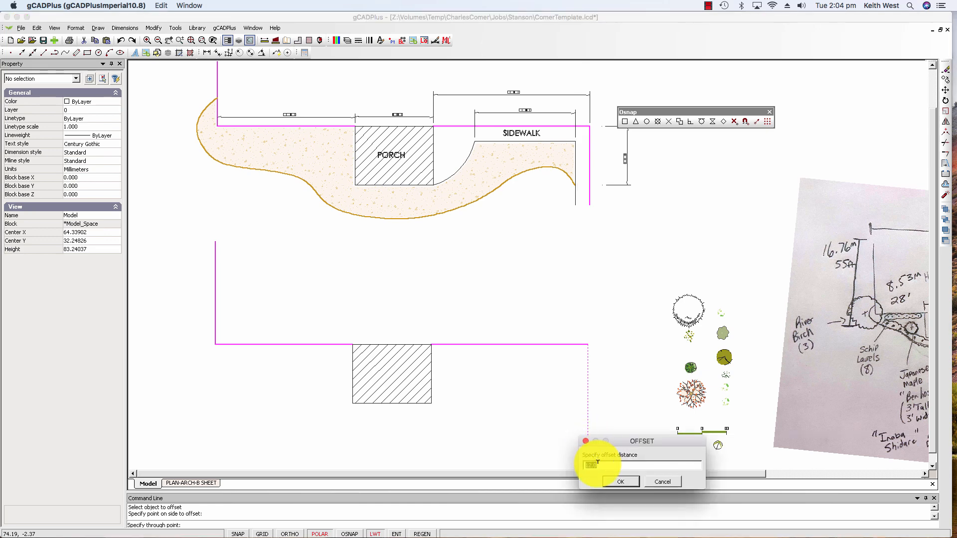
drag(600, 463, 581, 465)
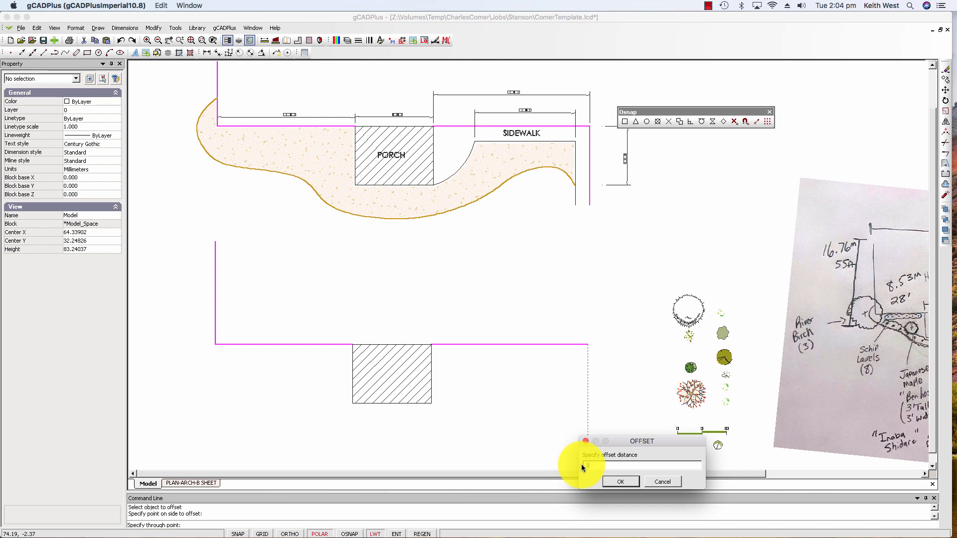
click(616, 483)
click(567, 423)
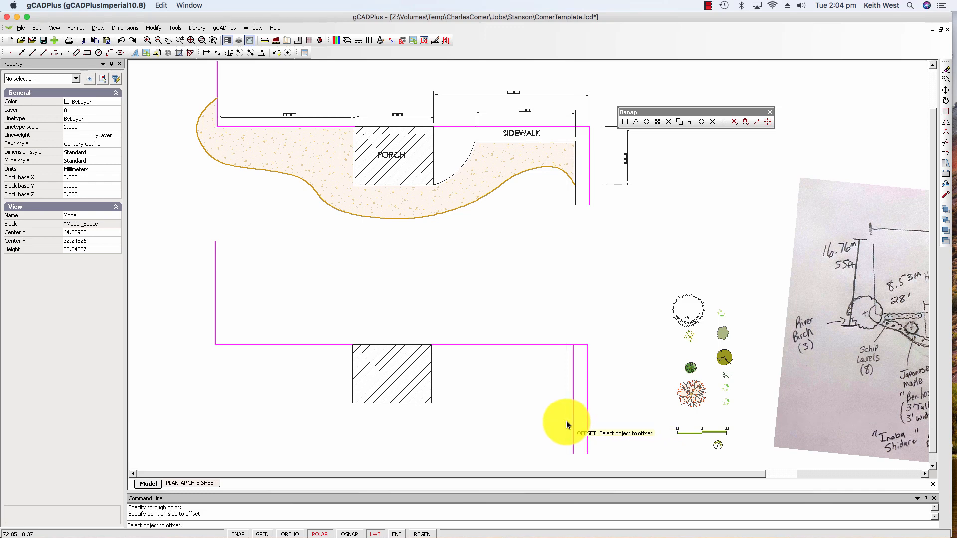
Offset the house line to the right of the new porch downward by the same distance and end the Offset command.
click(506, 345)
click(509, 359)
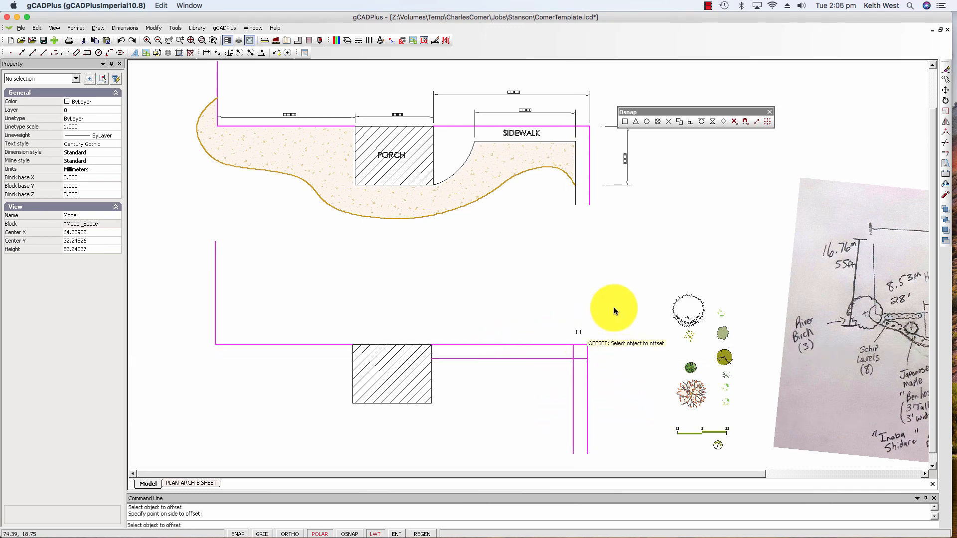
key(Escape)
Change the color of the two new sidewalk offset lines to ByLayer.
click(572, 434)
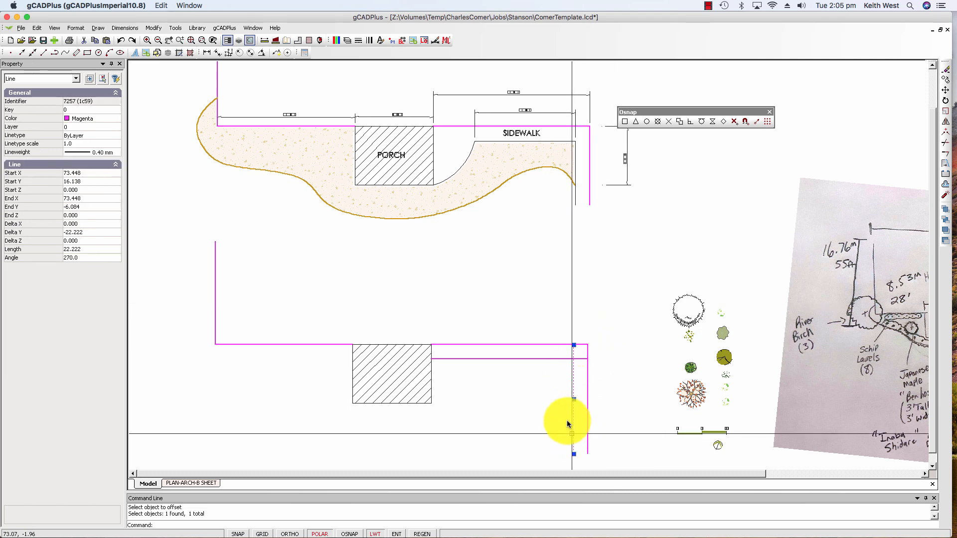
click(552, 359)
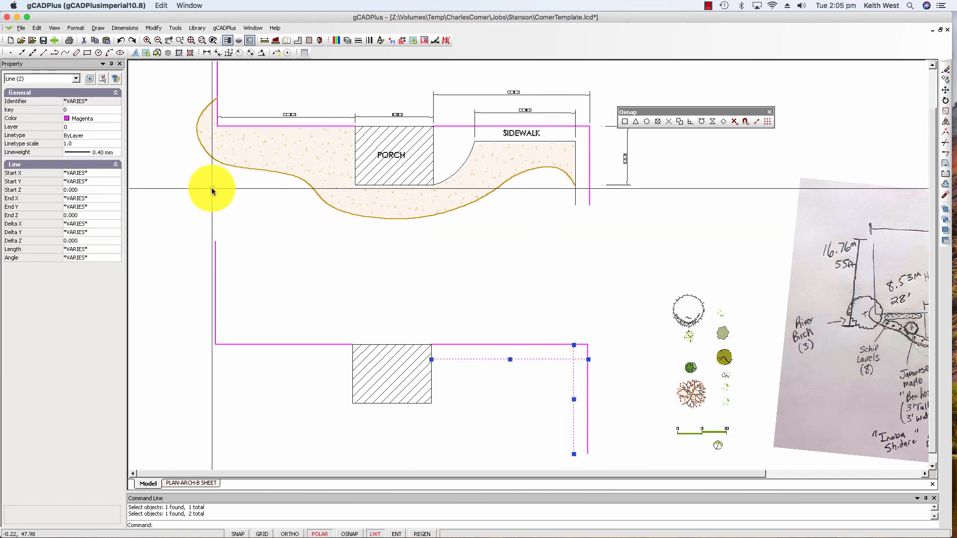
click(119, 120)
drag(119, 175, 118, 138)
click(100, 131)
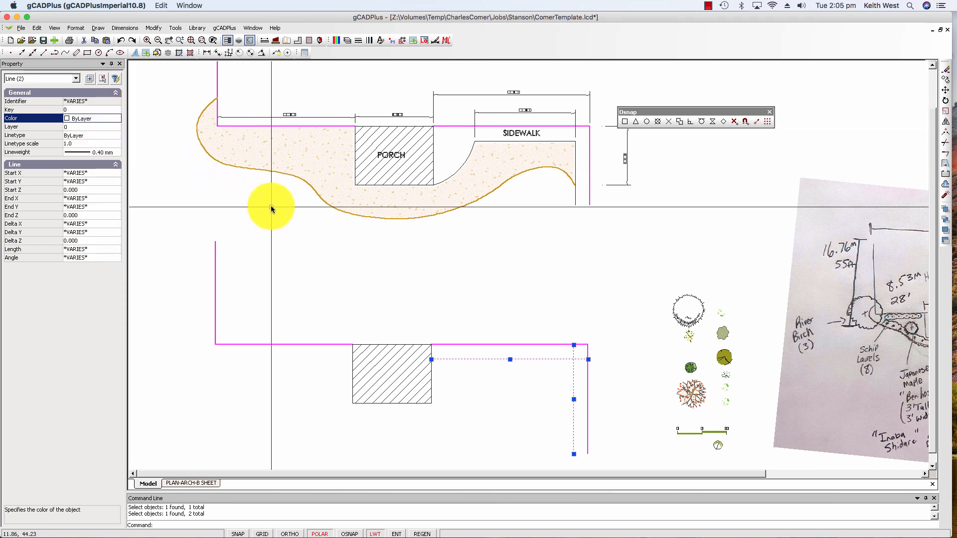
key(Escape)
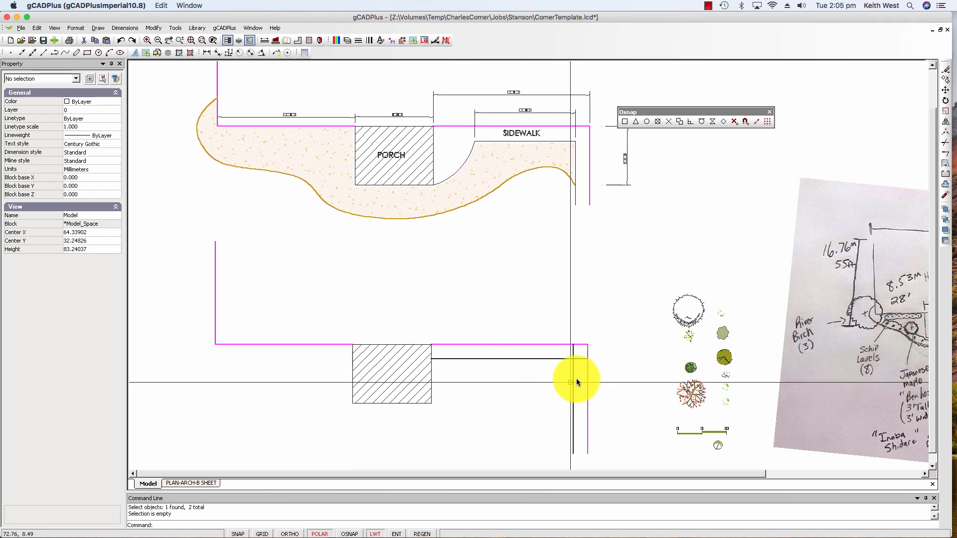
Set the lineweight of the two sidewalk offset lines to ByLayer.
drag(580, 376, 564, 359)
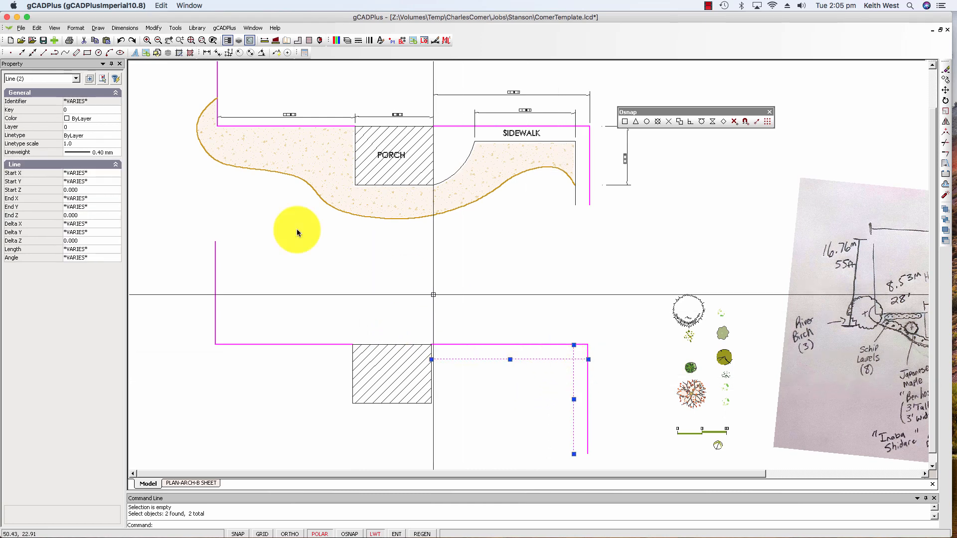
click(118, 154)
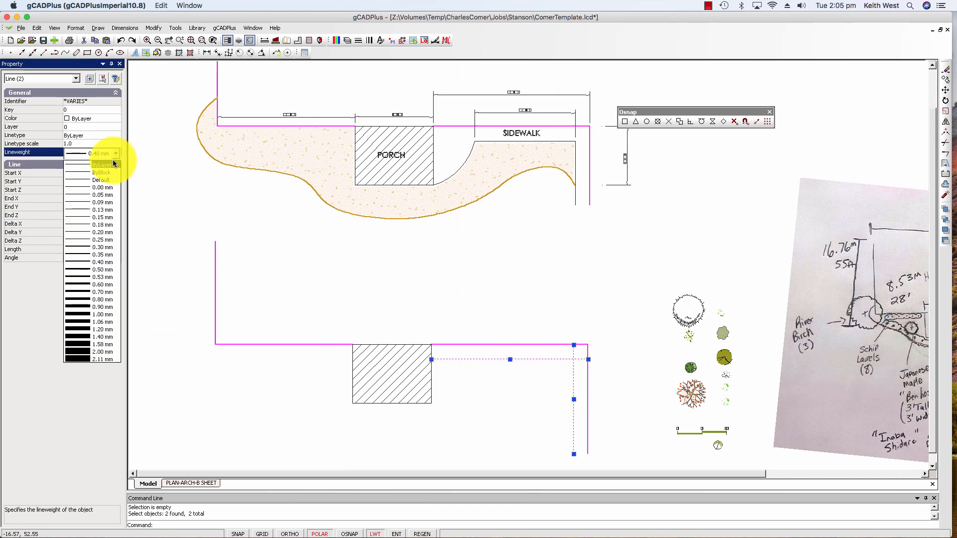
click(103, 165)
key(Escape)
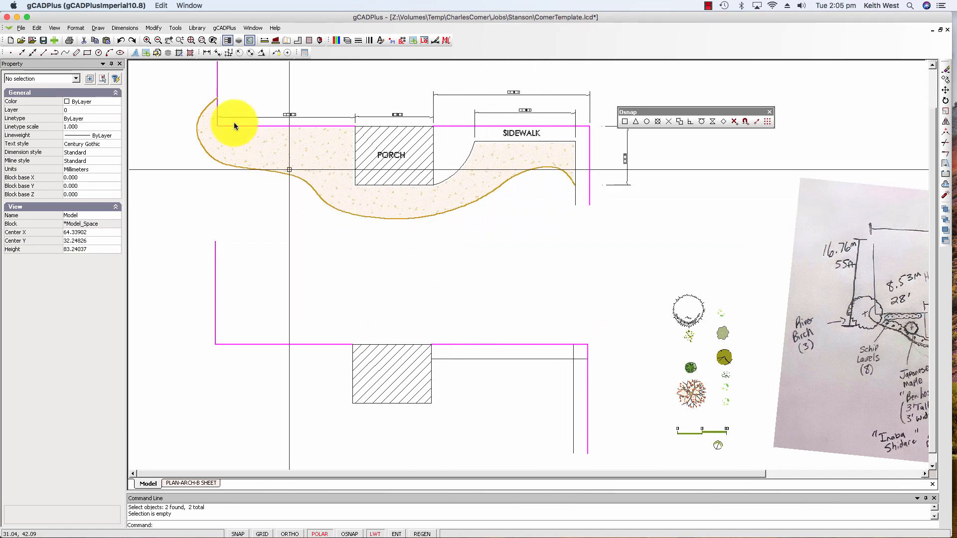
Fillet the two sidewalk offset lines with a 0.0 radius so they meet in a sharp corner.
click(153, 28)
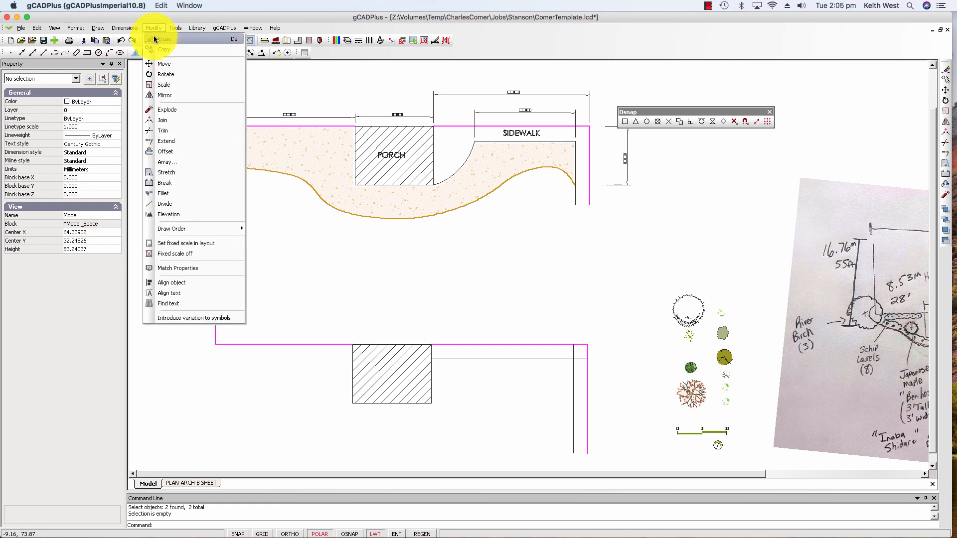
click(169, 195)
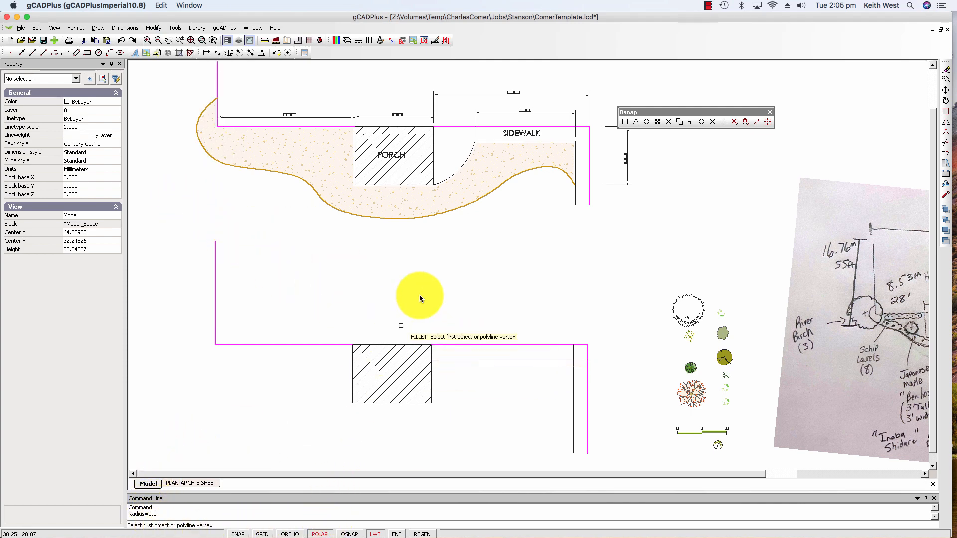
click(562, 359)
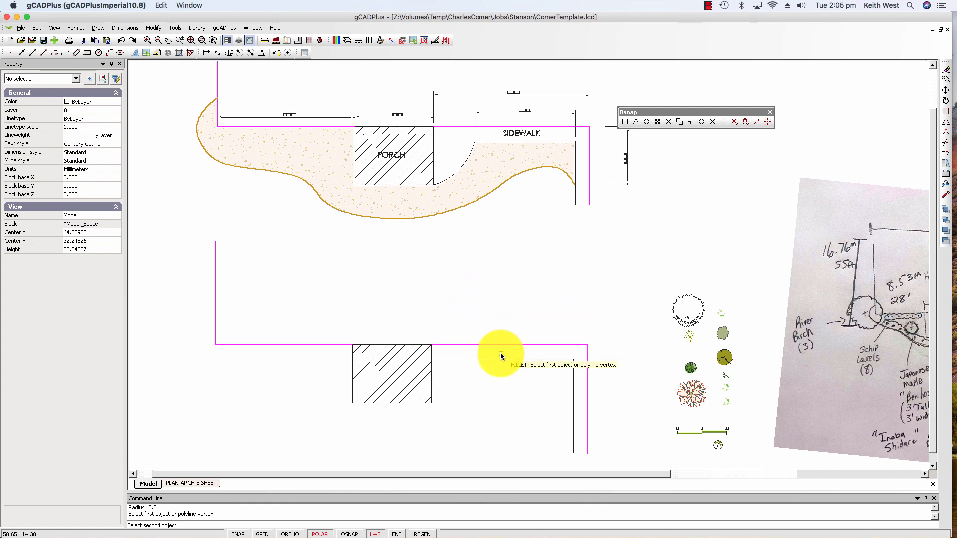
End the Fillet command and examine the properties of the arc joining the porch and sidewalk in the finished plan.
scroll(500, 353, up, 2)
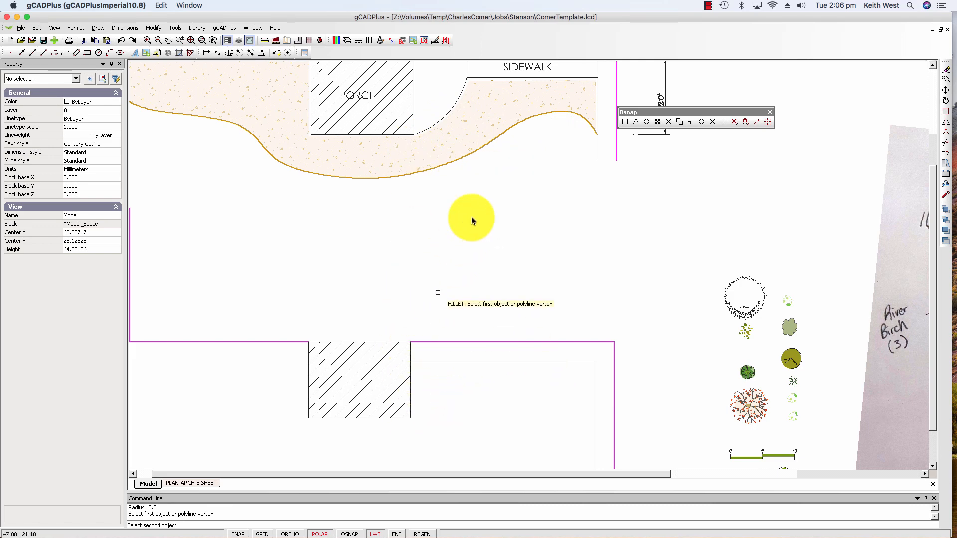
scroll(466, 93, up, 3)
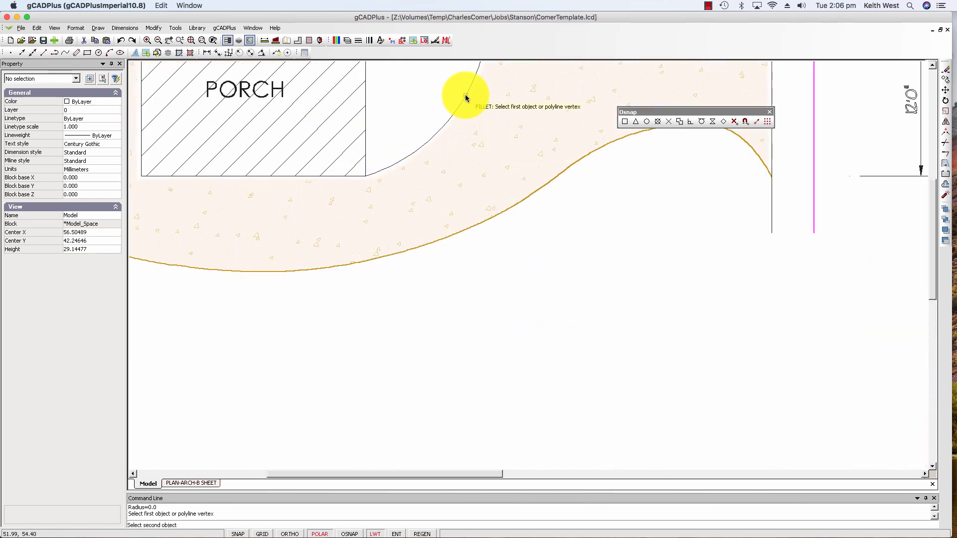
click(466, 94)
click(469, 289)
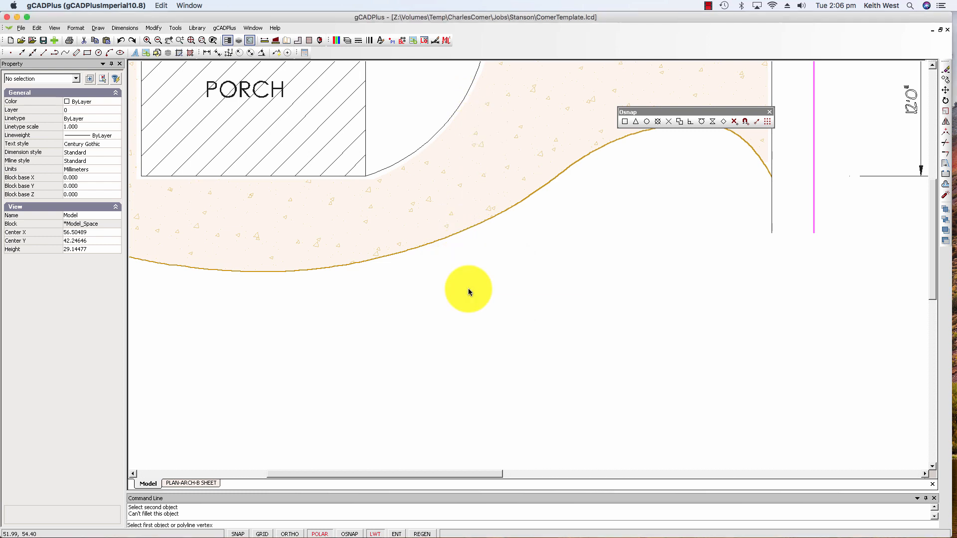
key(Escape)
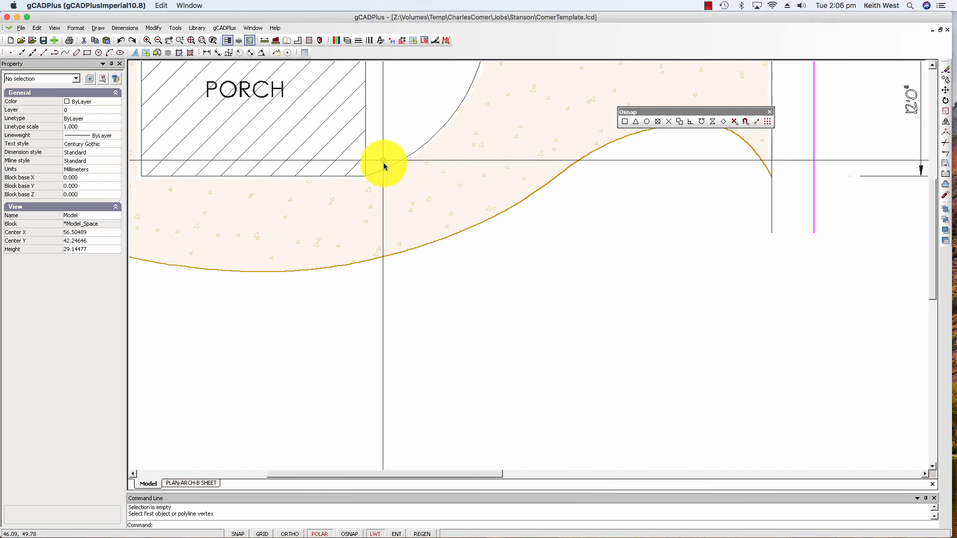
click(384, 170)
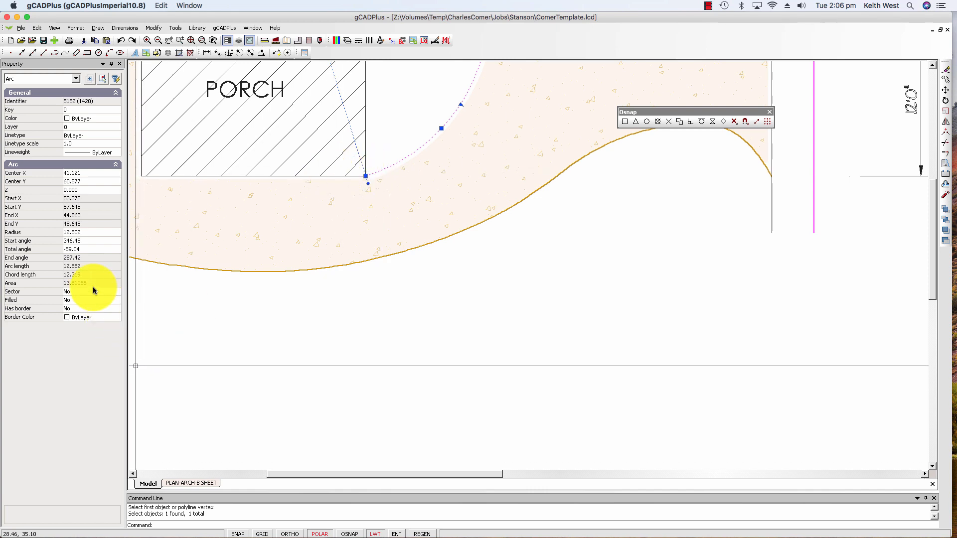
key(Escape)
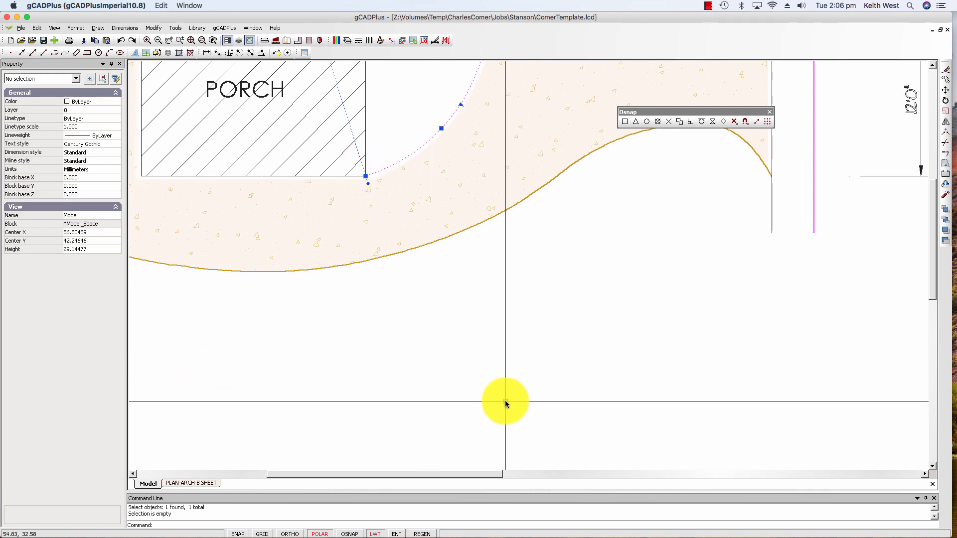
Compare the sidewalk and porch of the finished plan with the new outline below it.
scroll(508, 402, down, 3)
scroll(533, 427, down, 5)
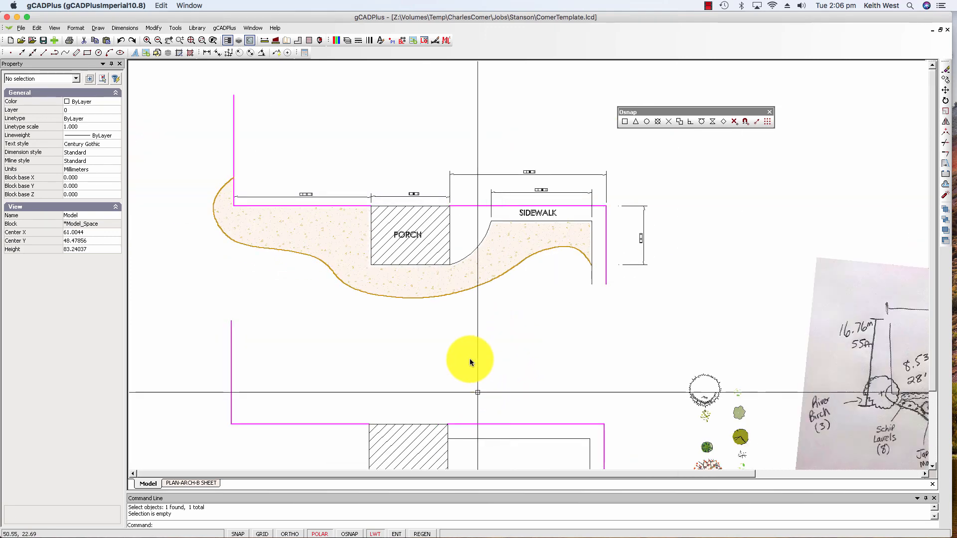
middle_drag(459, 329, 456, 317)
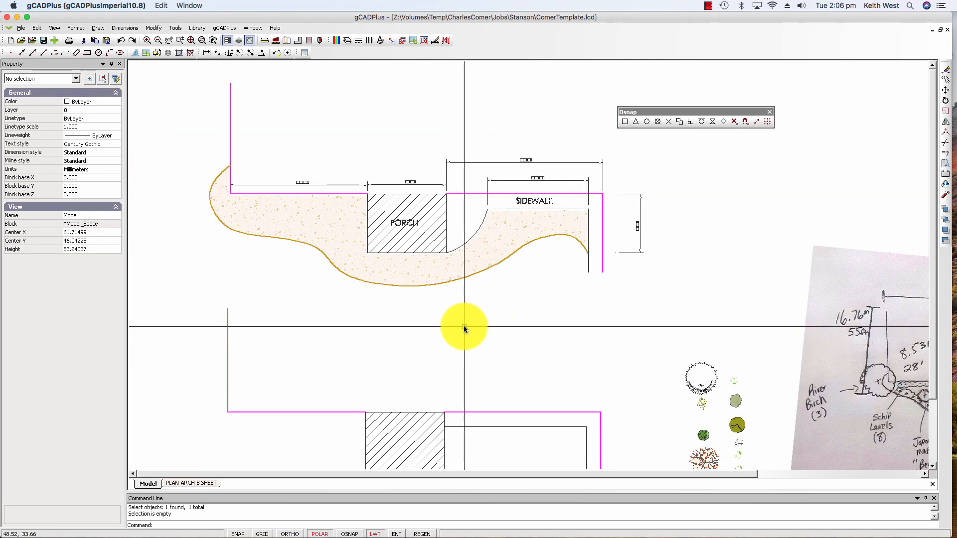
scroll(545, 216, up, 5)
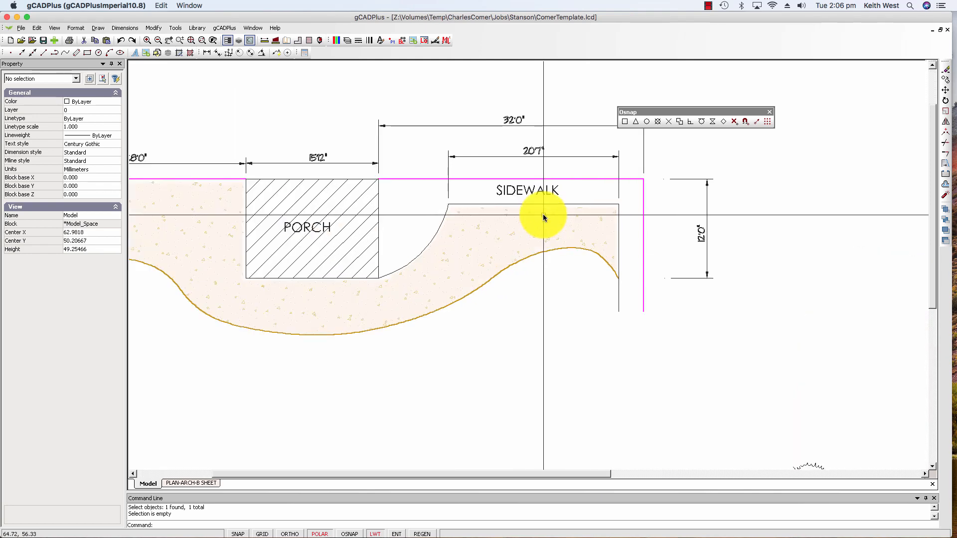
middle_drag(505, 304, 501, 238)
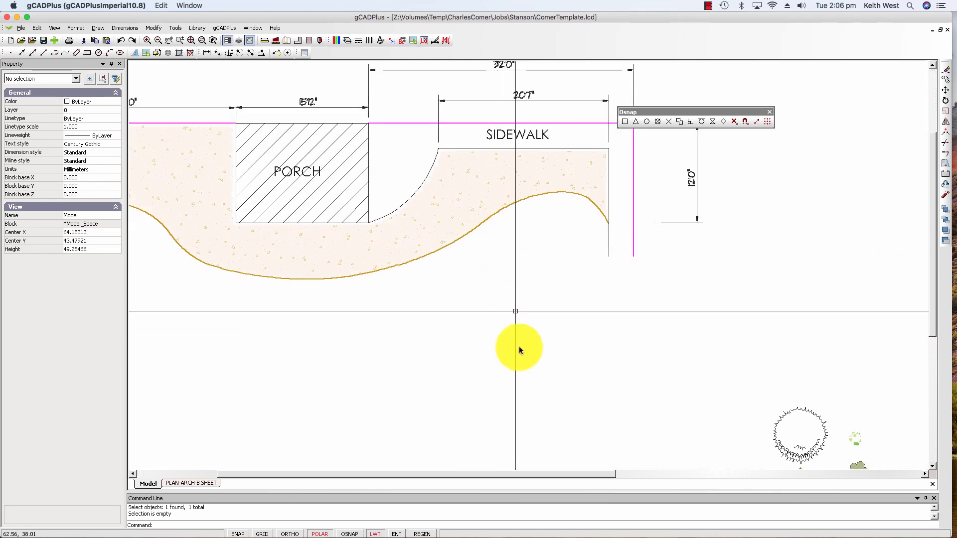
scroll(519, 352, down, 5)
middle_drag(539, 392, 534, 451)
scroll(534, 447, up, 7)
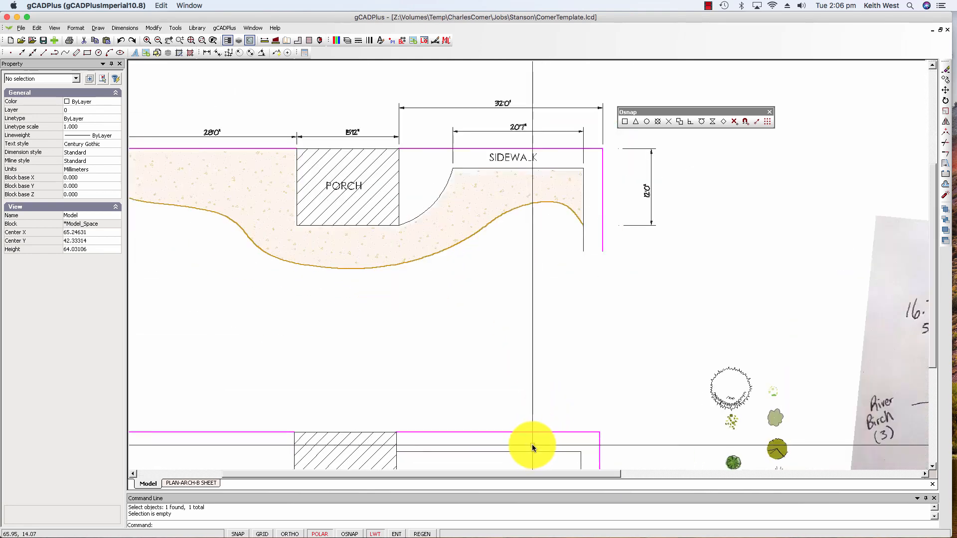
scroll(509, 338, down, 9)
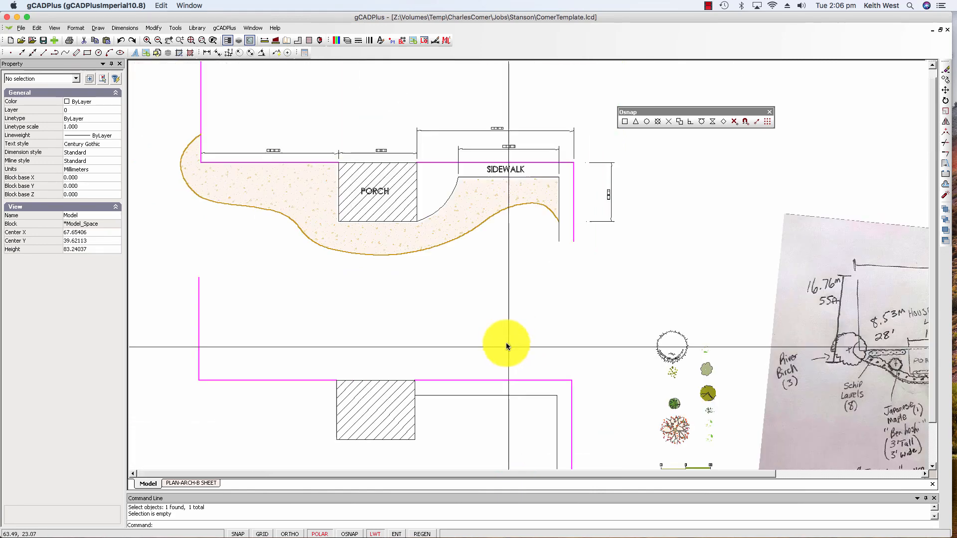
Measure the distance from the house line to the sidewalk edge in the finished plan.
scroll(513, 172, up, 9)
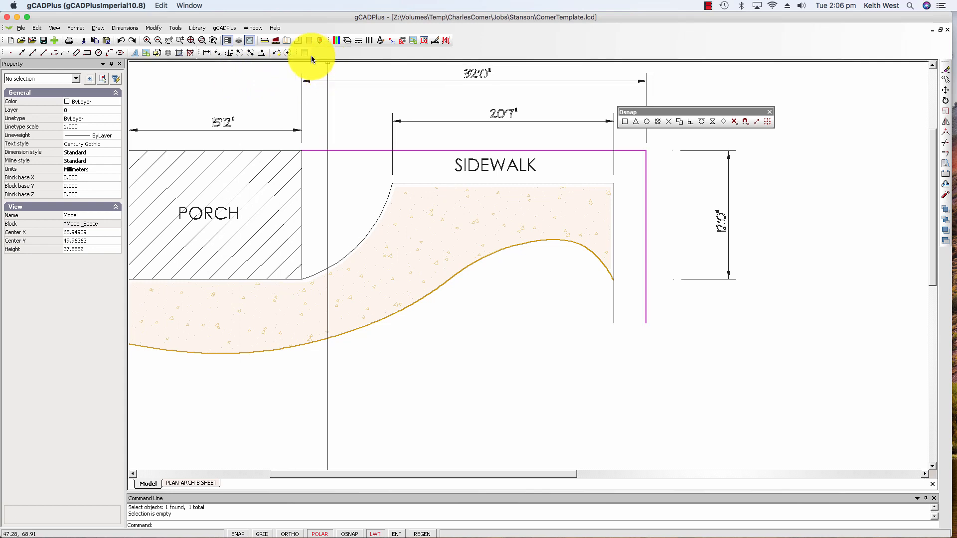
click(265, 43)
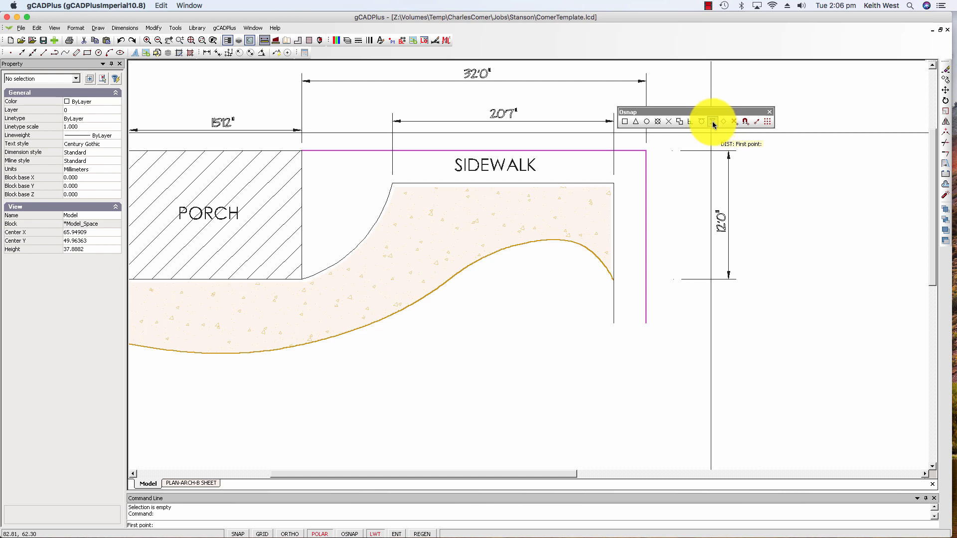
click(571, 151)
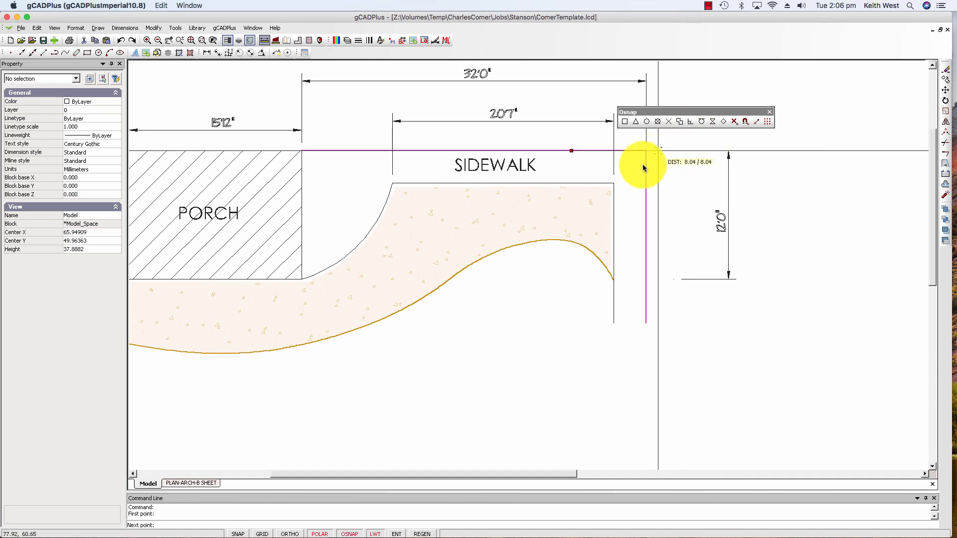
click(571, 184)
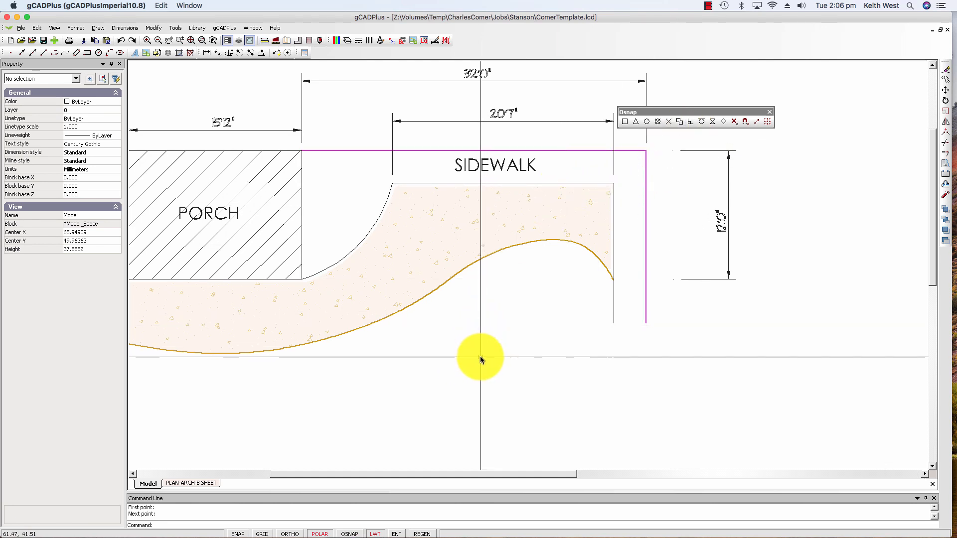
Examine the new porch and sidewalk outline and compare it with the hand sketch.
middle_drag(481, 357, 480, 248)
scroll(480, 248, down, 5)
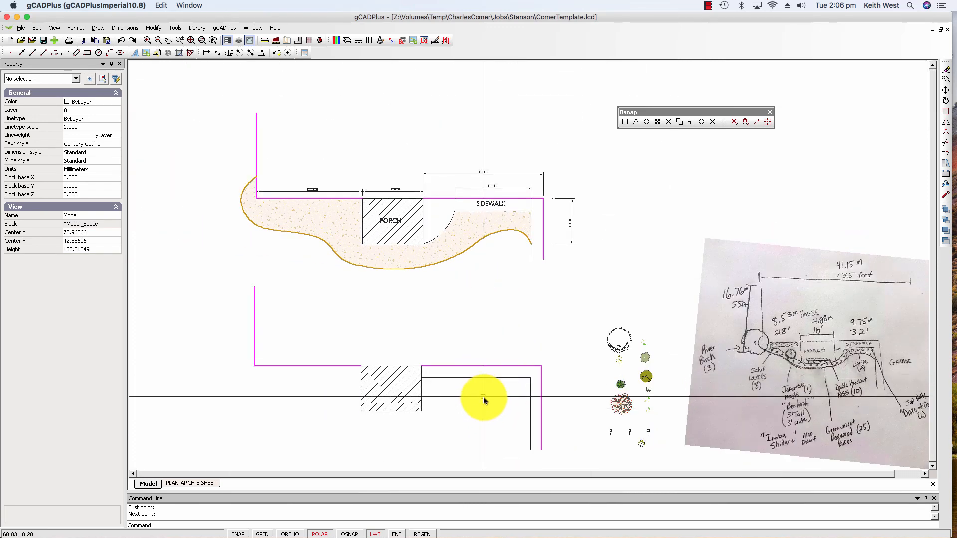
middle_drag(469, 348, 453, 303)
scroll(406, 355, up, 5)
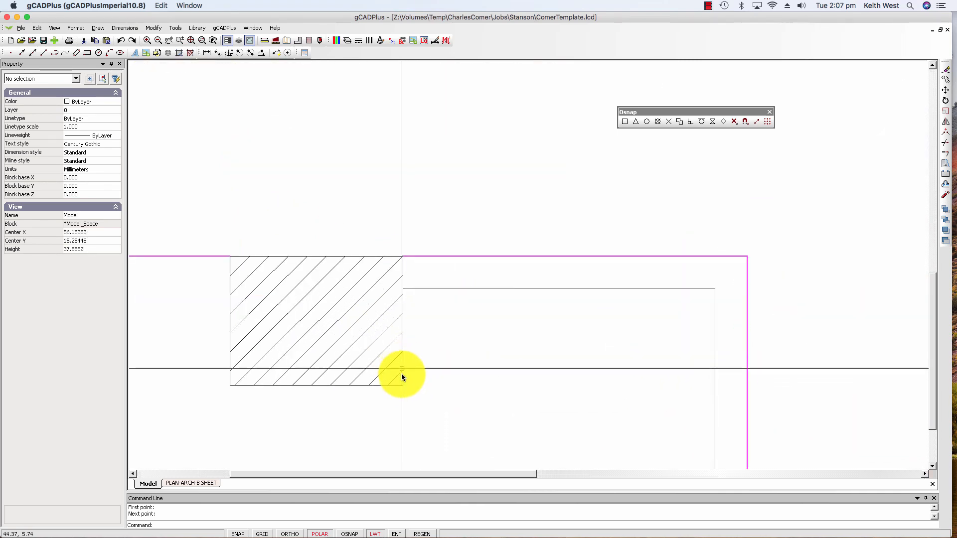
scroll(477, 323, down, 4)
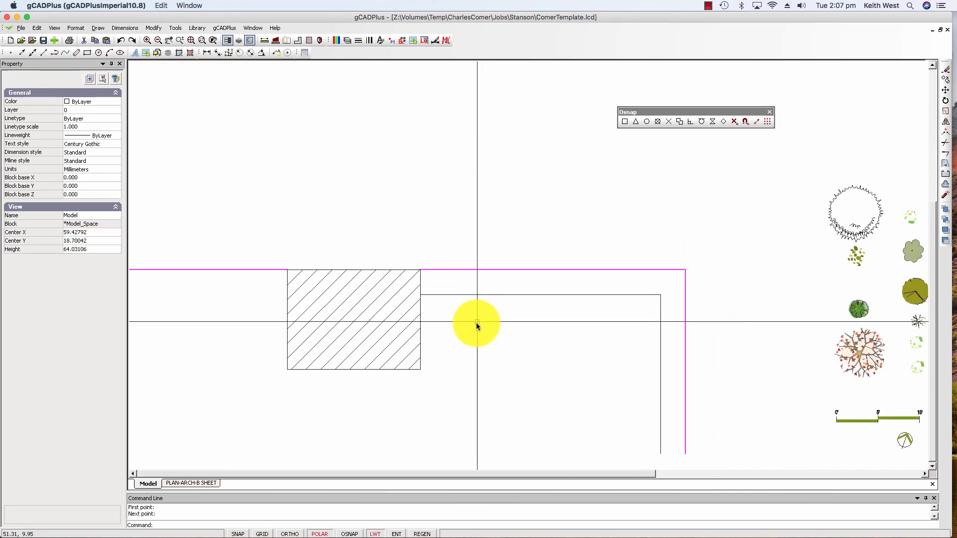
middle_drag(471, 327, 378, 310)
middle_drag(609, 306, 580, 304)
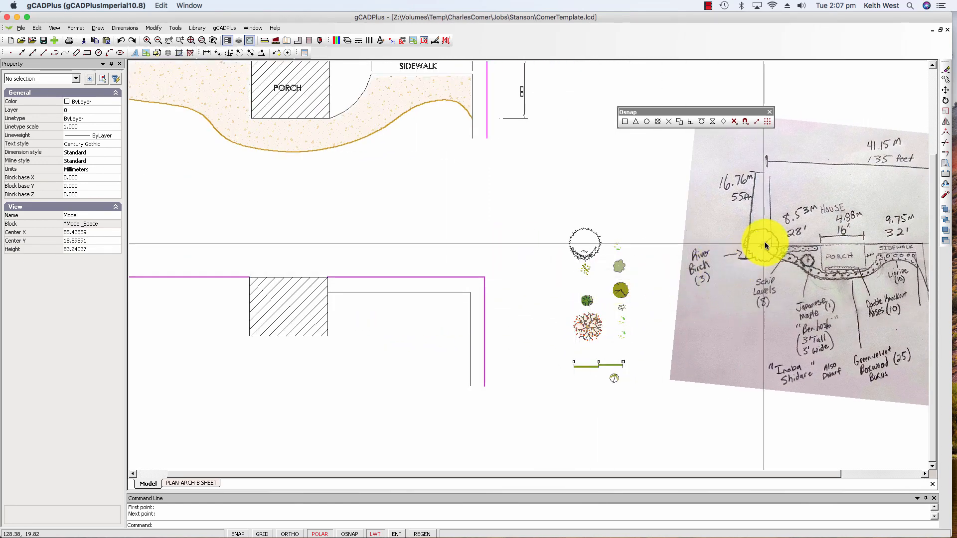
Draw a three-point arc from the new porch's lower-right corner, curving up to the horizontal sidewalk line.
scroll(330, 298, up, 1)
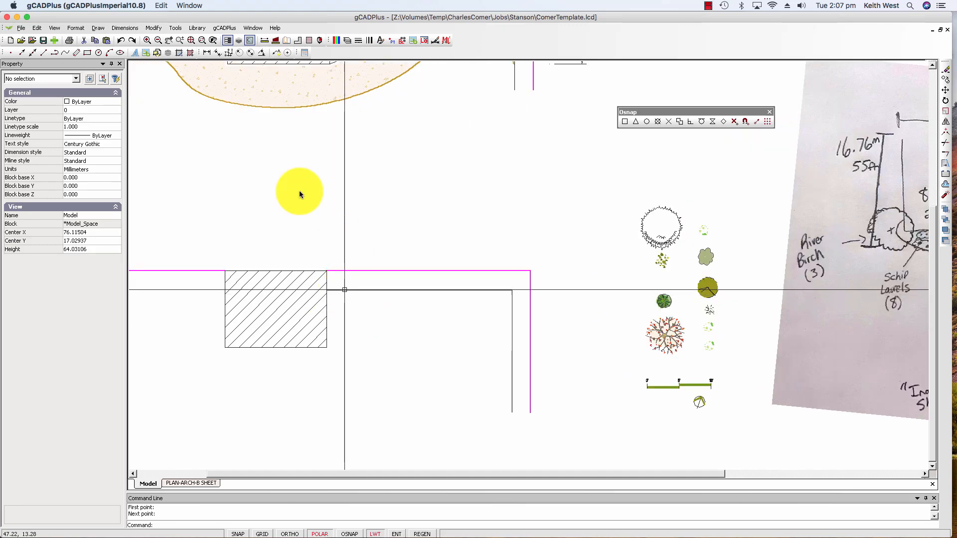
click(98, 28)
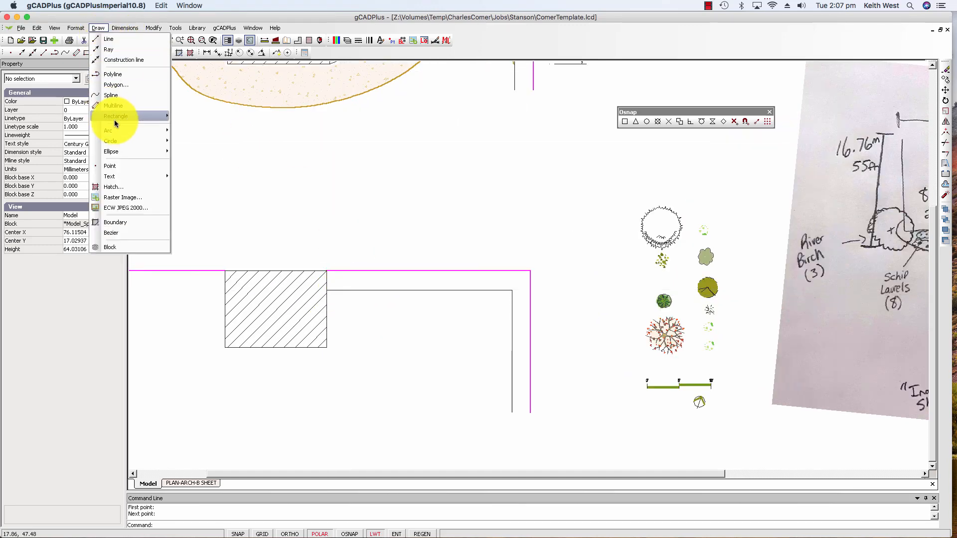
mouse_move(125, 131)
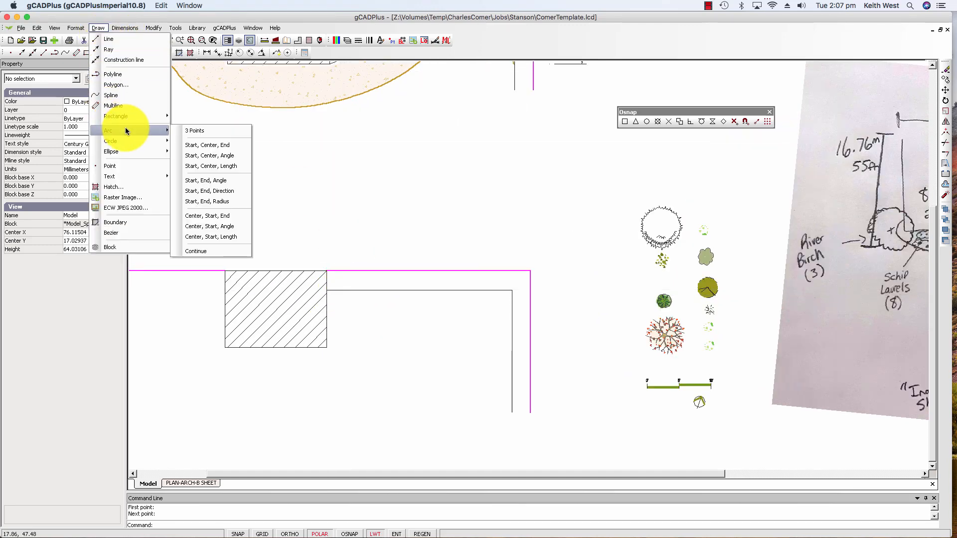
mouse_move(157, 130)
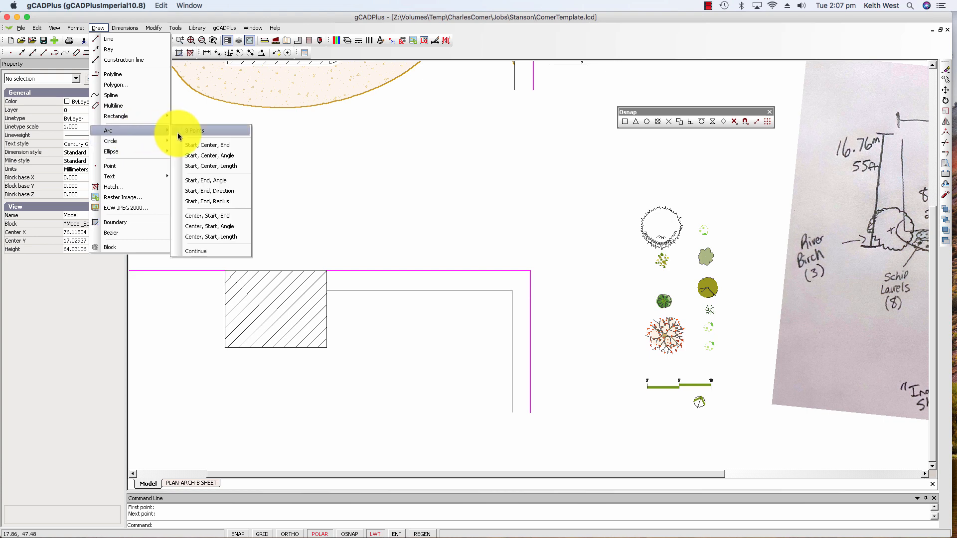
click(186, 133)
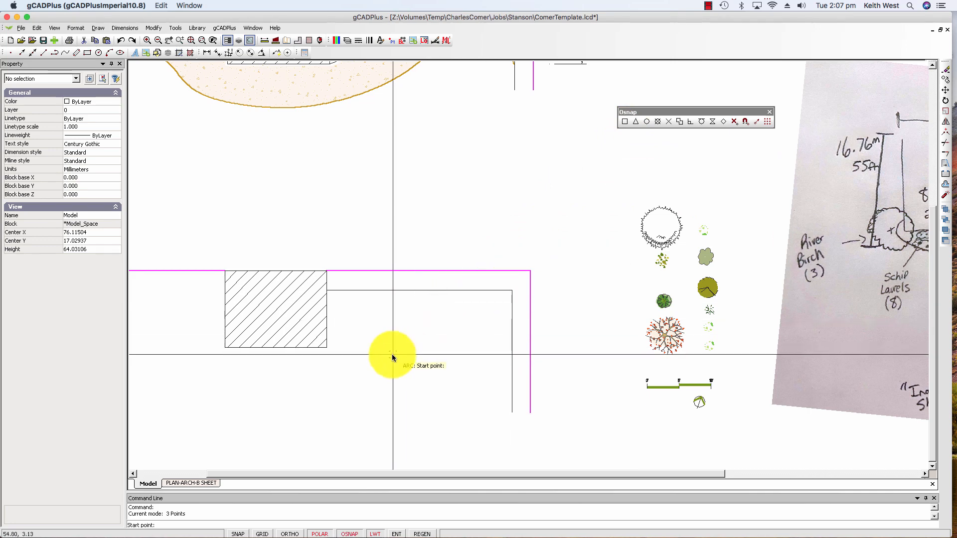
click(328, 346)
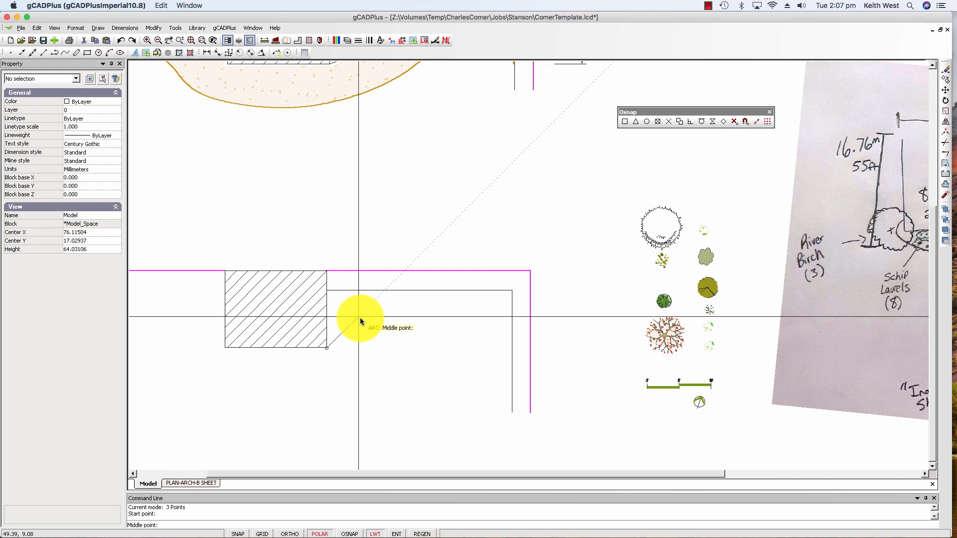
click(359, 316)
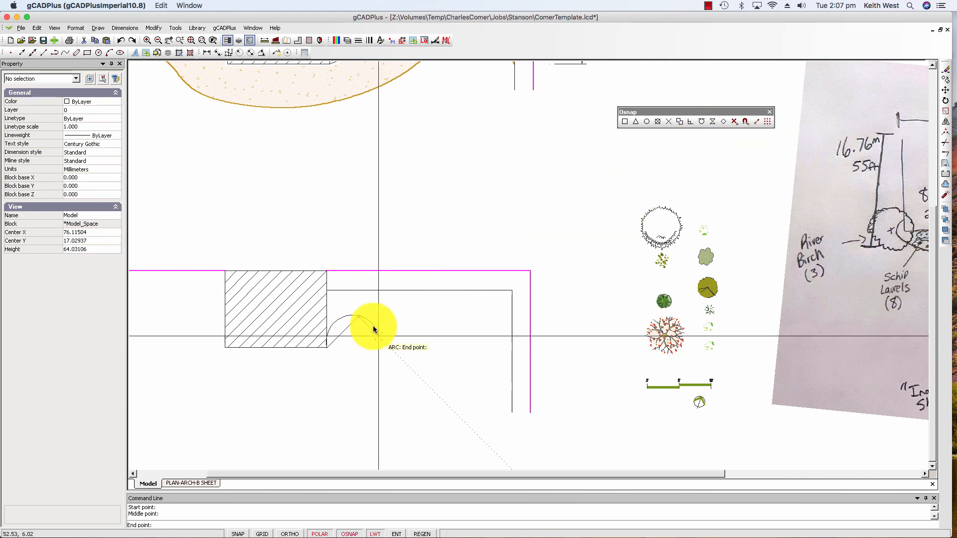
scroll(376, 309, up, 3)
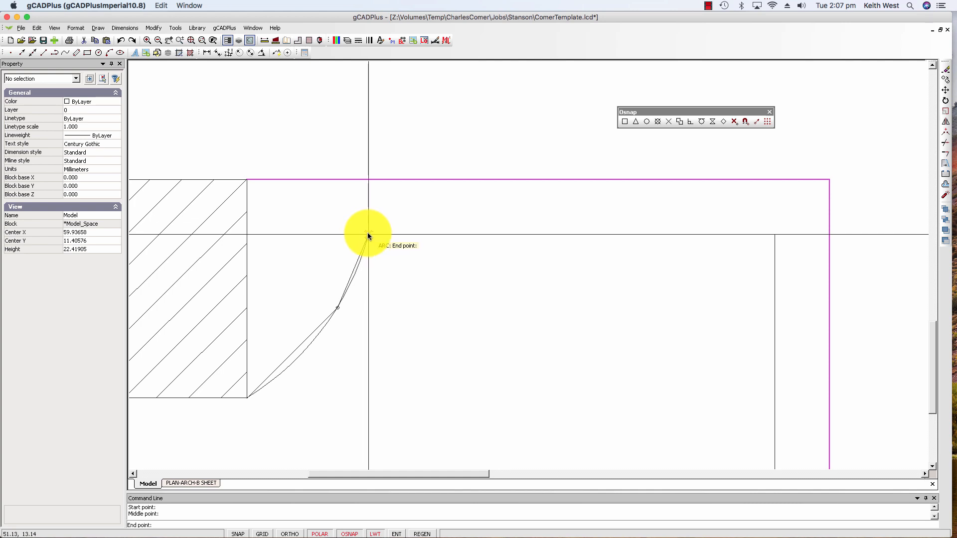
click(370, 237)
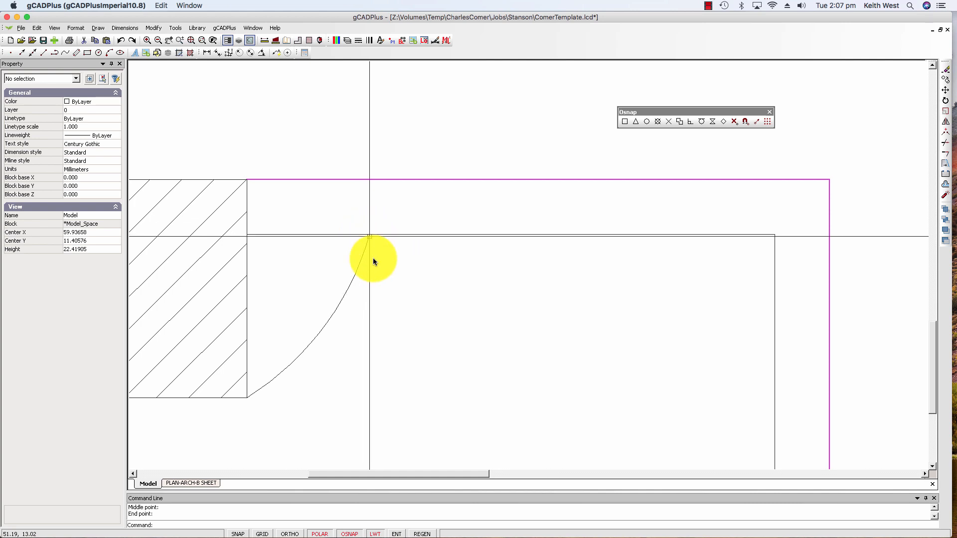
Try to trim the horizontal sidewalk line between the porch and the arc, using the arc as the cutting edge.
scroll(373, 312, down, 4)
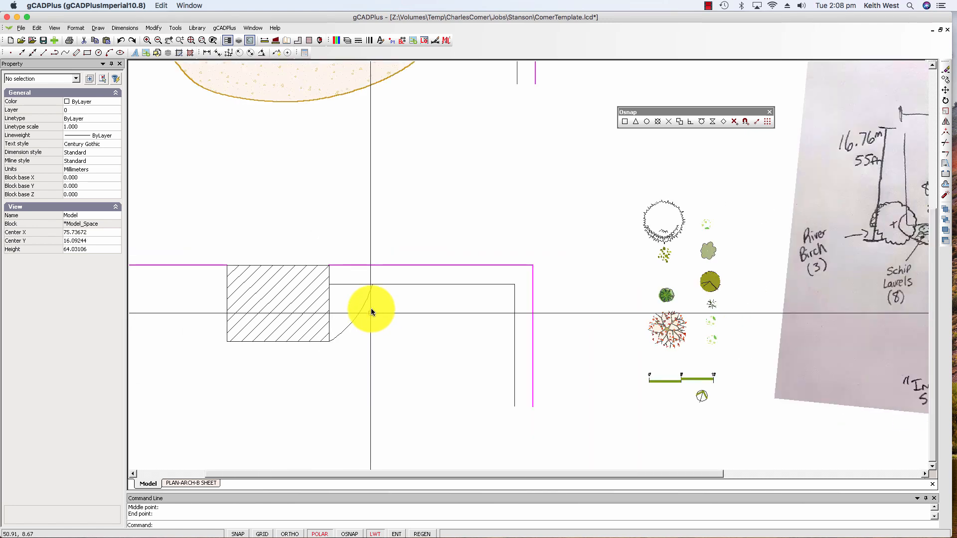
scroll(365, 298, up, 5)
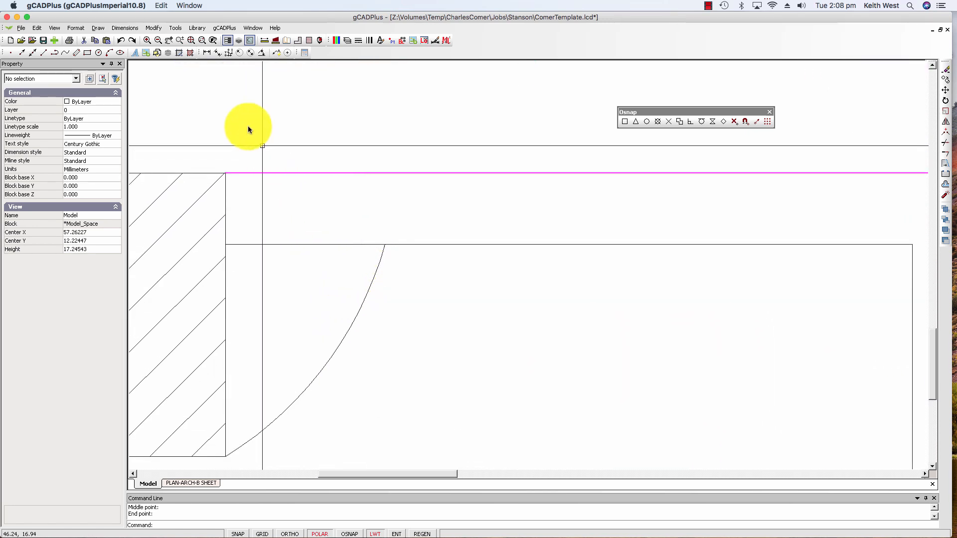
click(153, 31)
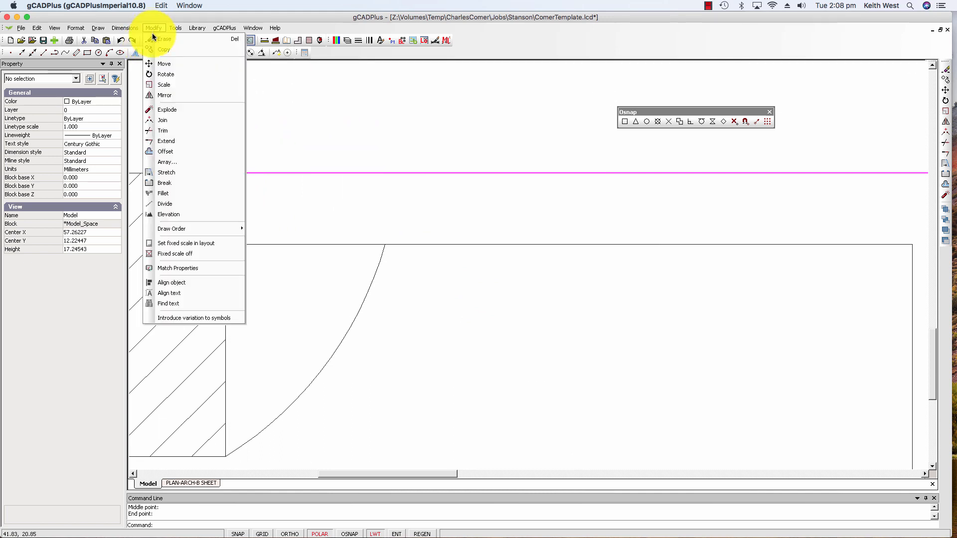
click(181, 131)
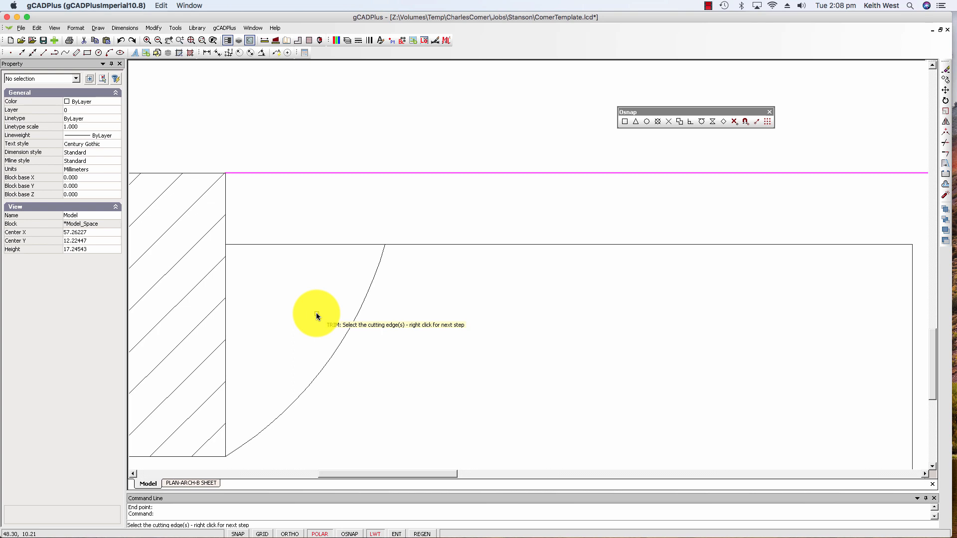
click(378, 265)
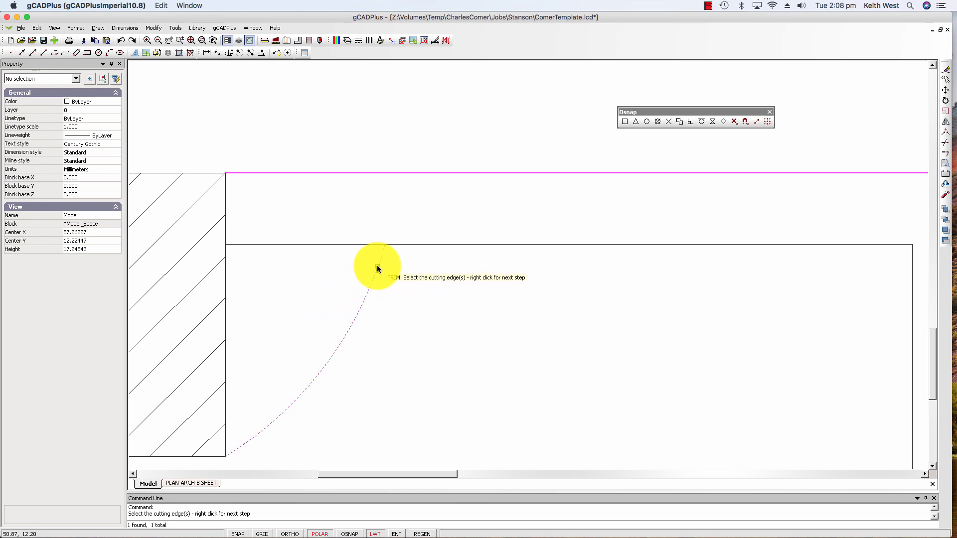
right_click(410, 313)
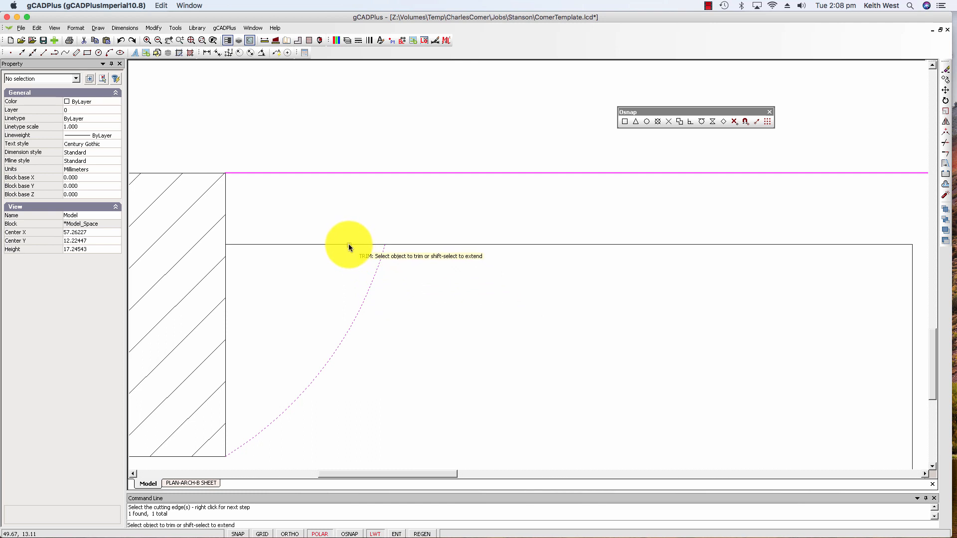
right_click(330, 285)
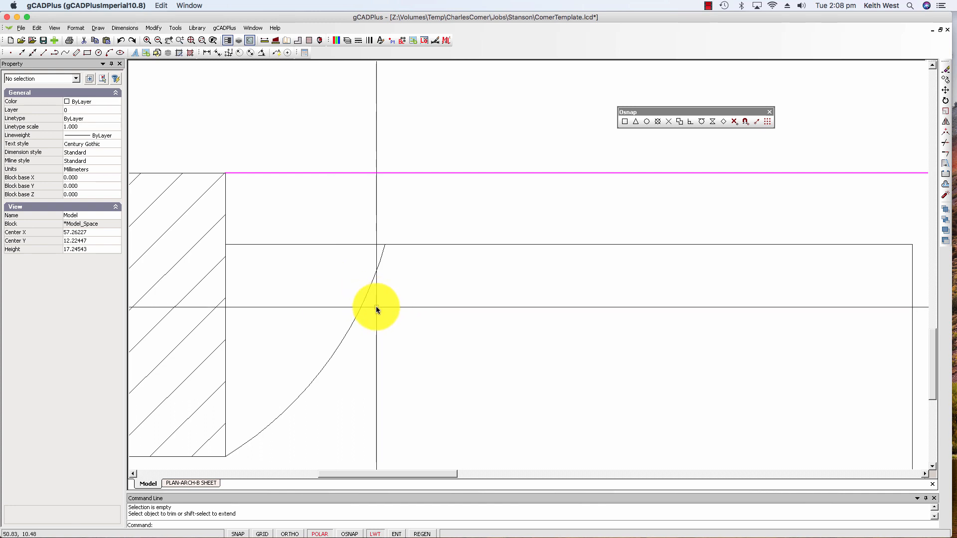
right_click(384, 310)
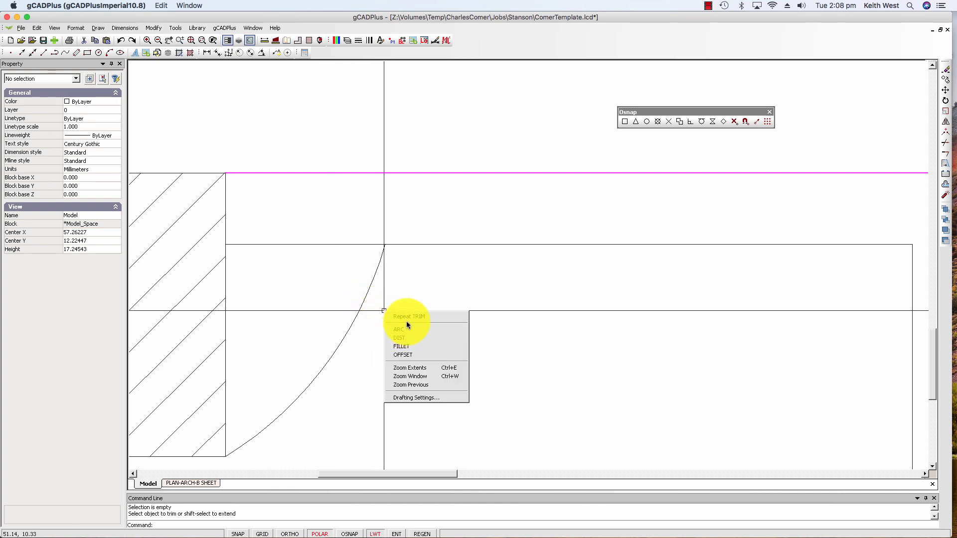
click(407, 319)
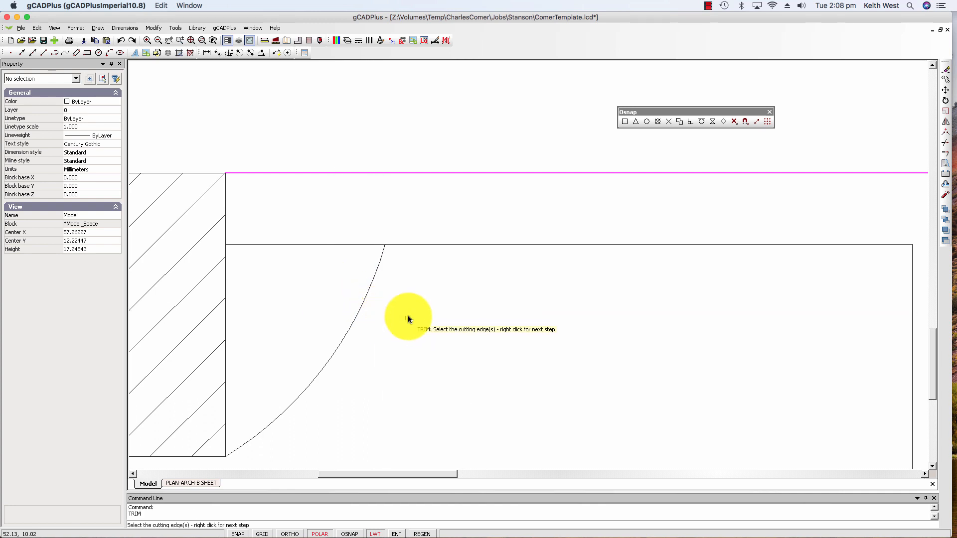
click(375, 283)
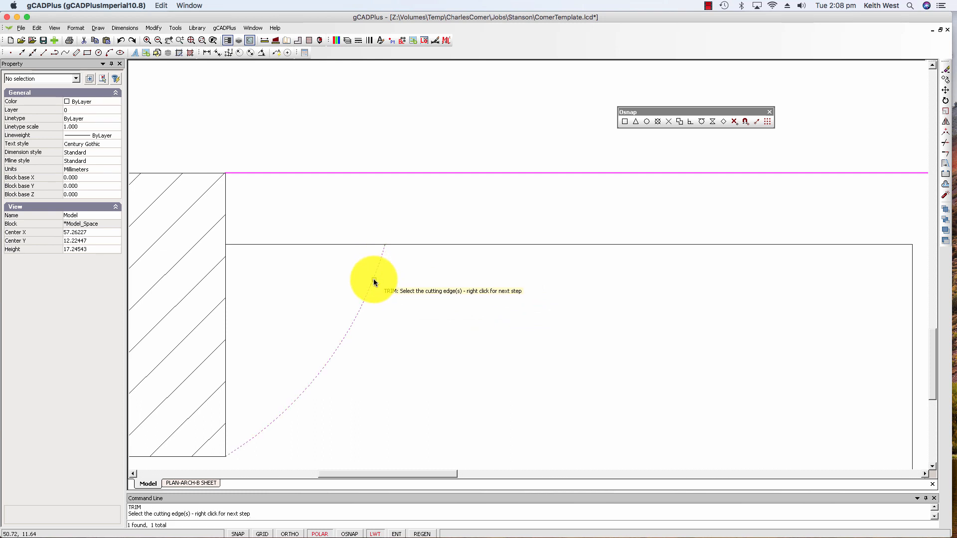
right_click(371, 274)
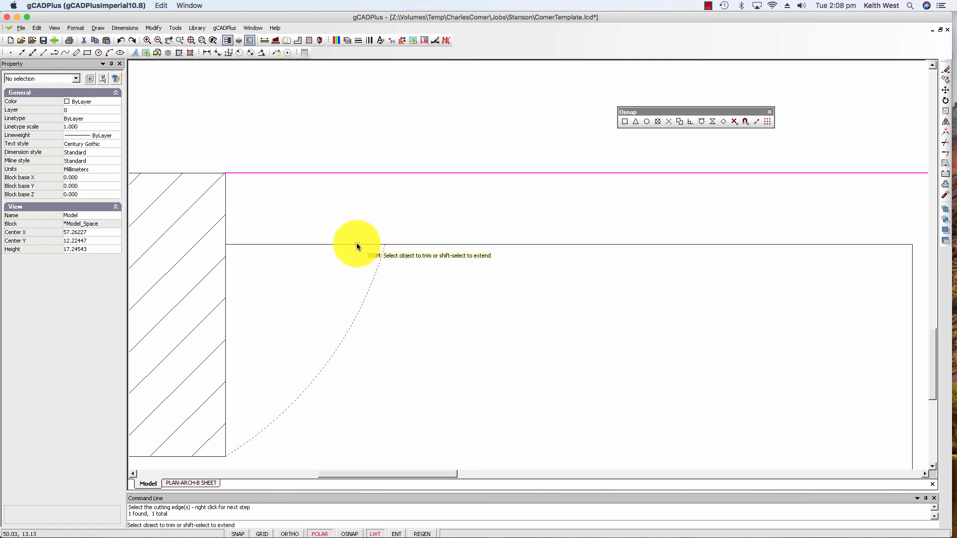
right_click(433, 335)
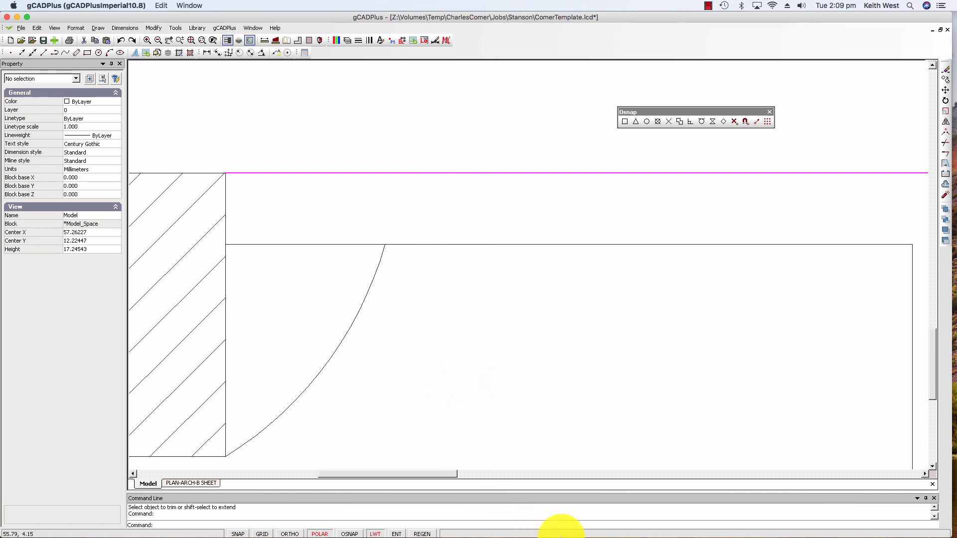
mouse_move(559, 536)
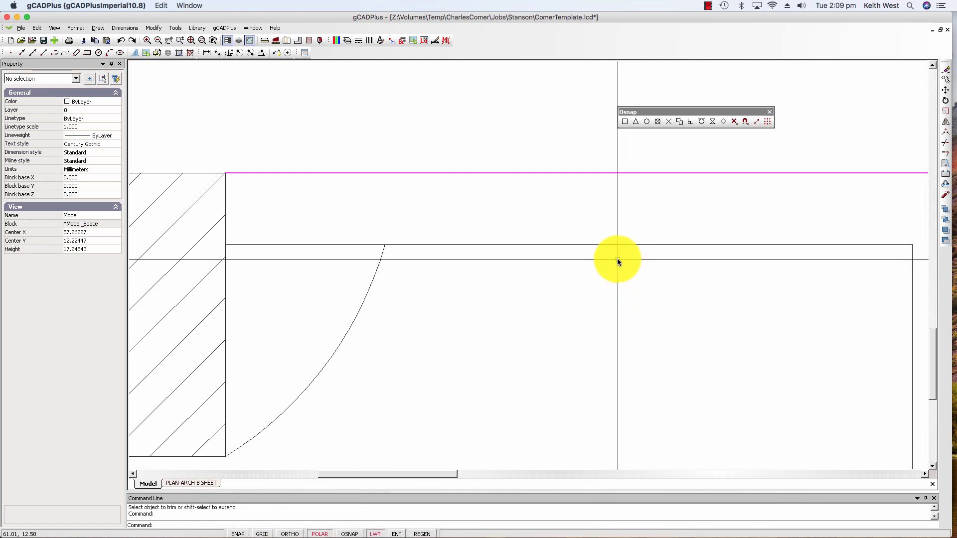
click(708, 7)
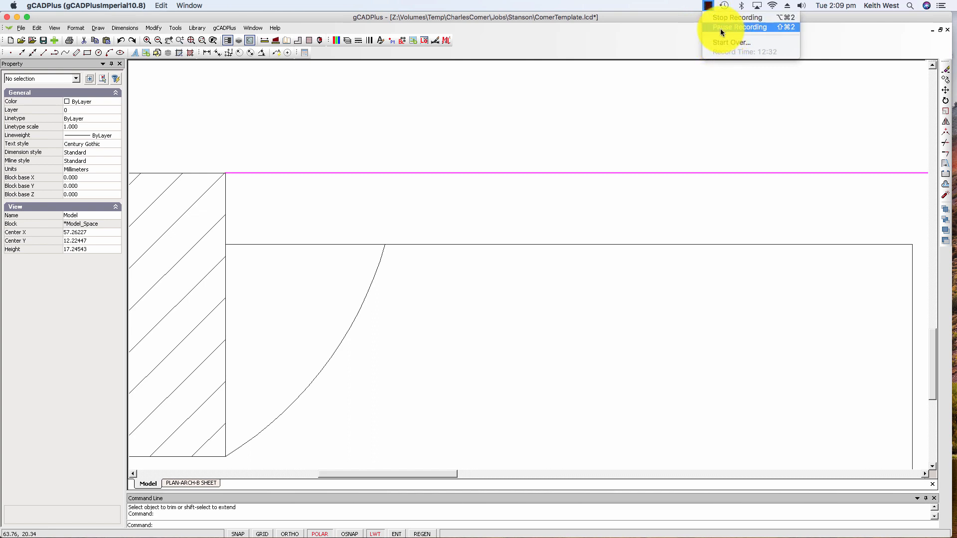
click(720, 28)
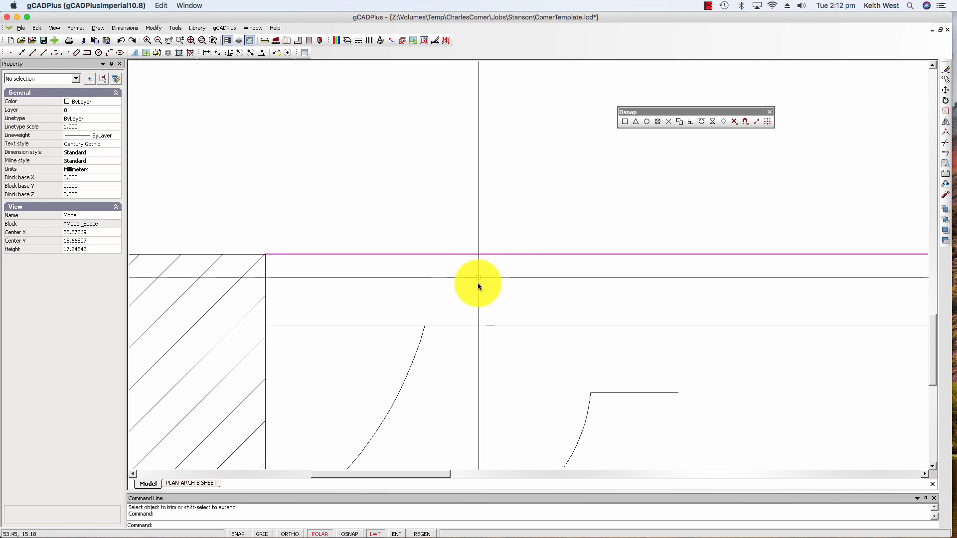
Inspect the arc's upper end and the horizontal sidewalk line where they meet, selecting each in turn.
scroll(411, 351, up, 5)
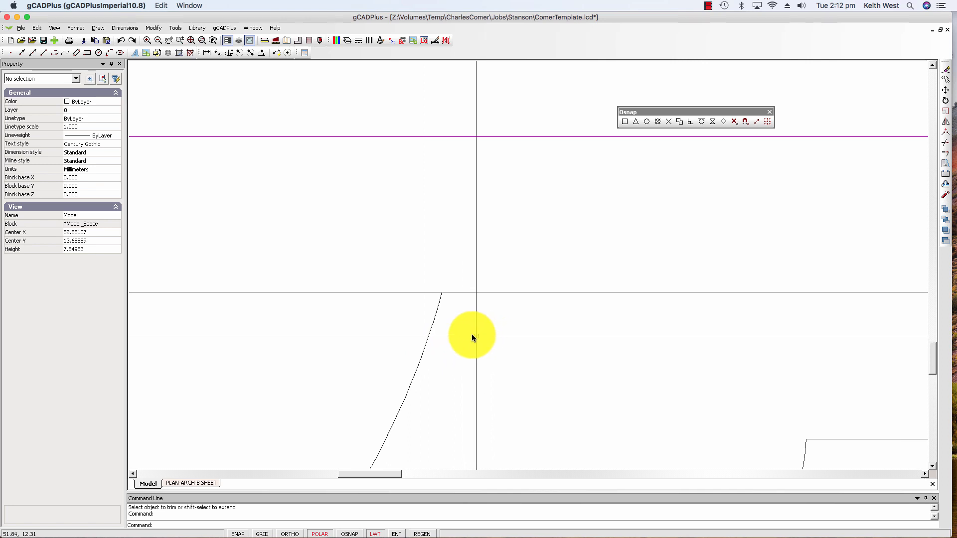
click(434, 321)
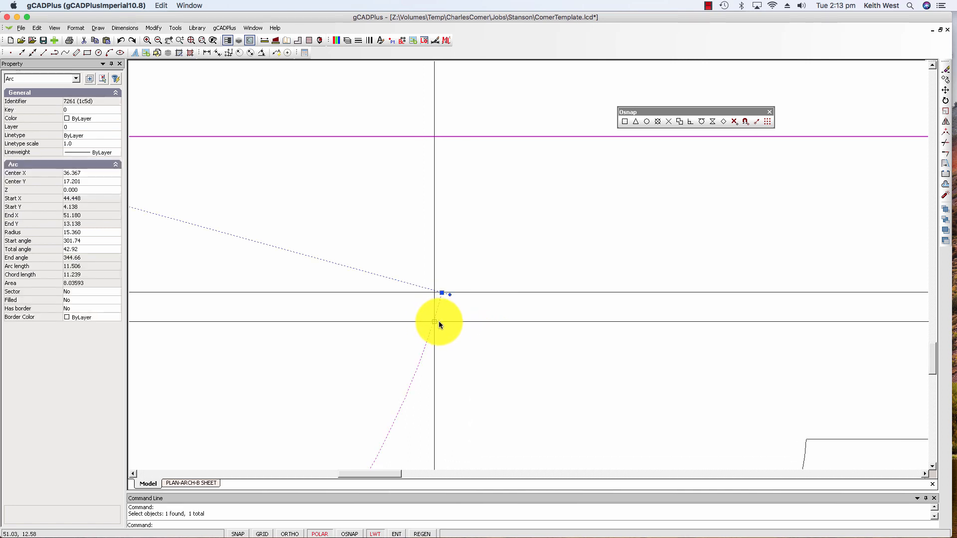
key(Escape)
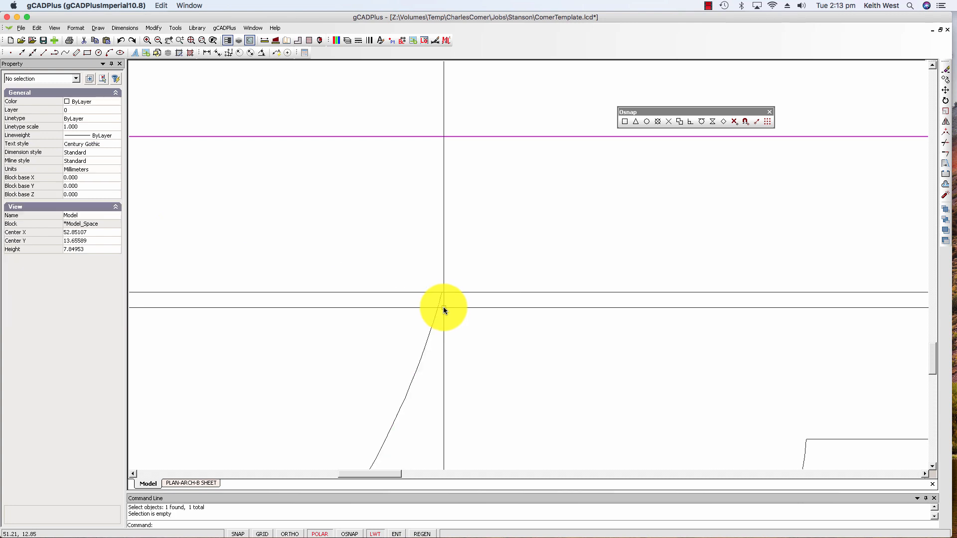
click(437, 312)
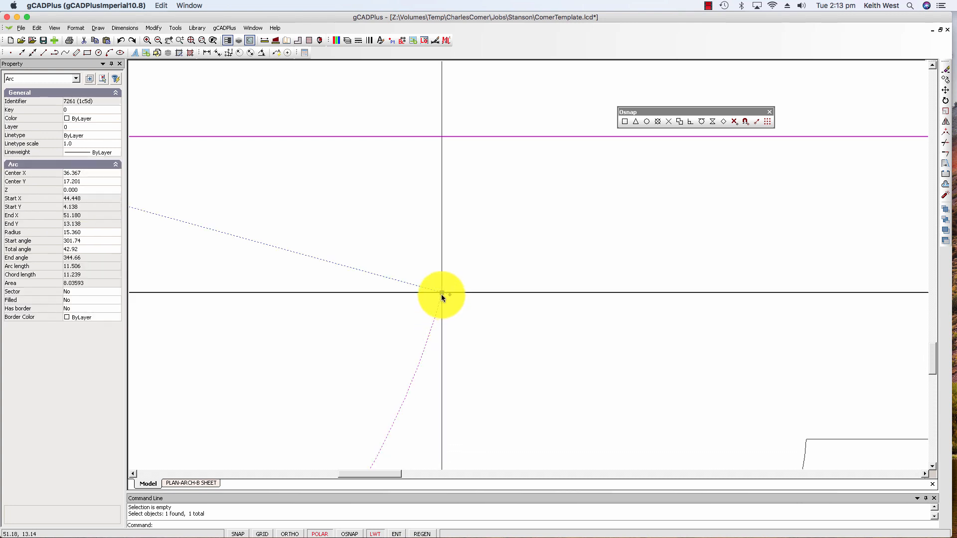
key(Escape)
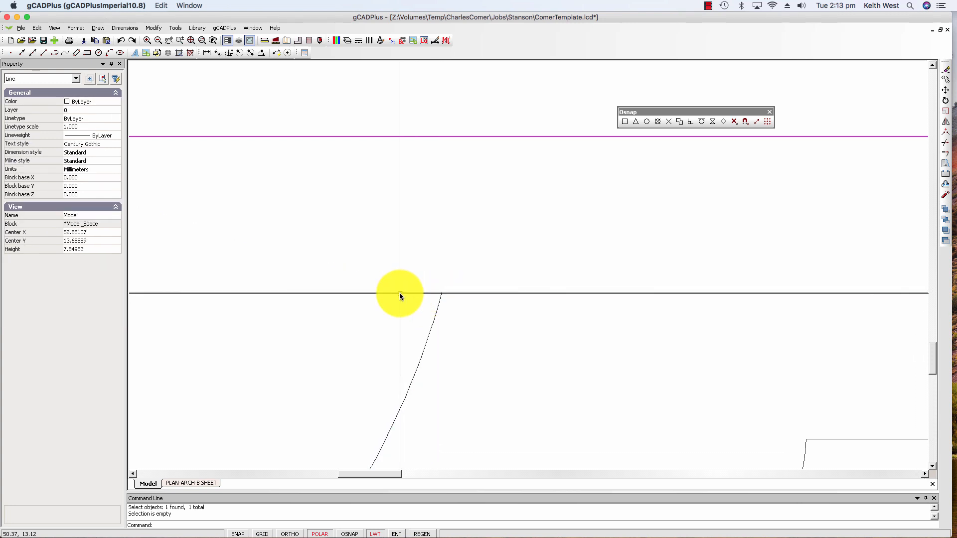
click(399, 292)
scroll(393, 317, down, 4)
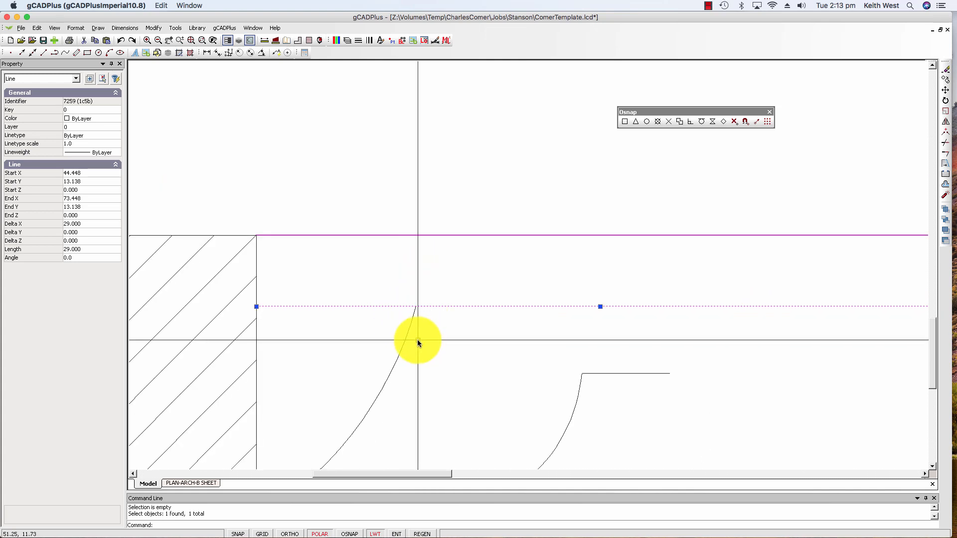
key(Escape)
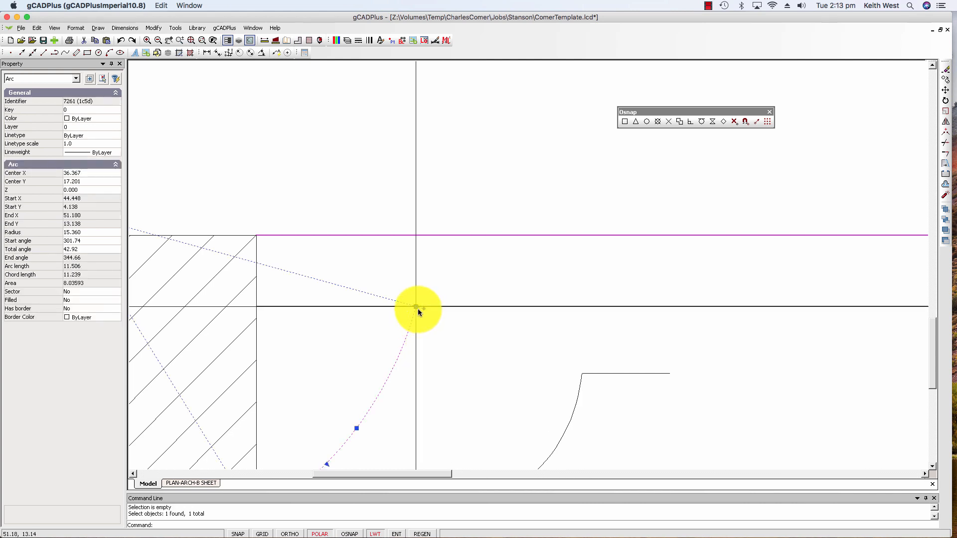
Stretch the arc's upper endpoint slightly above the horizontal sidewalk line so the two cross.
click(417, 308)
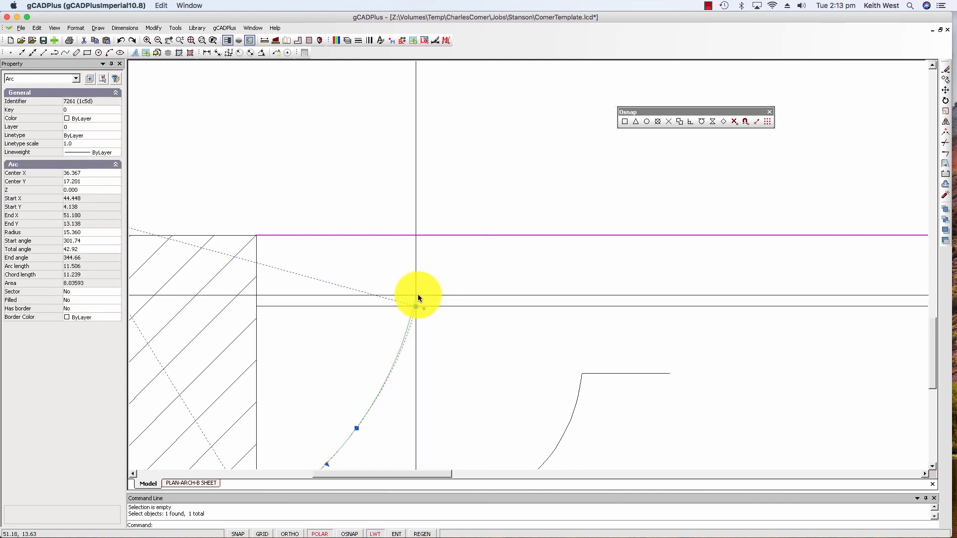
click(418, 298)
key(Escape)
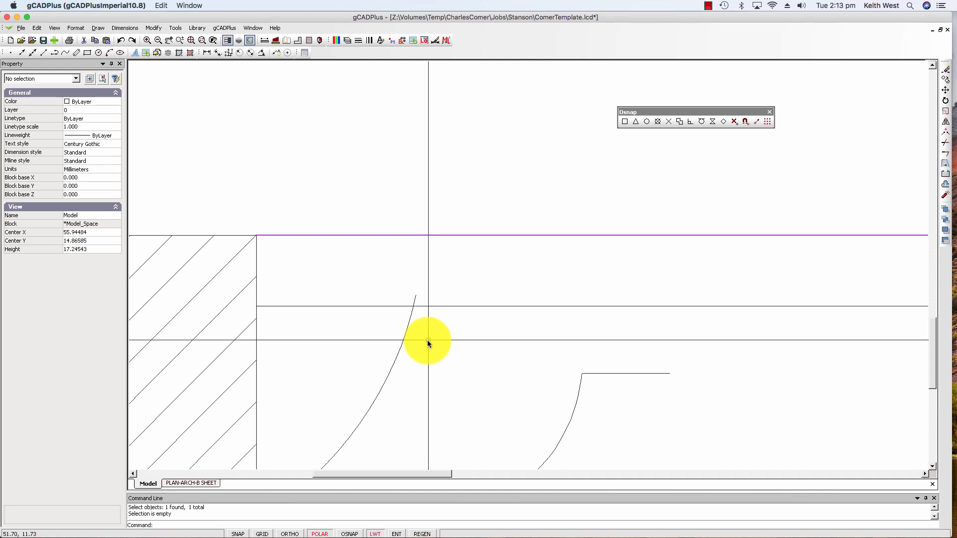
Trim away the horizontal sidewalk line between the porch and the arc, using the arc as the cutting edge.
right_click(430, 343)
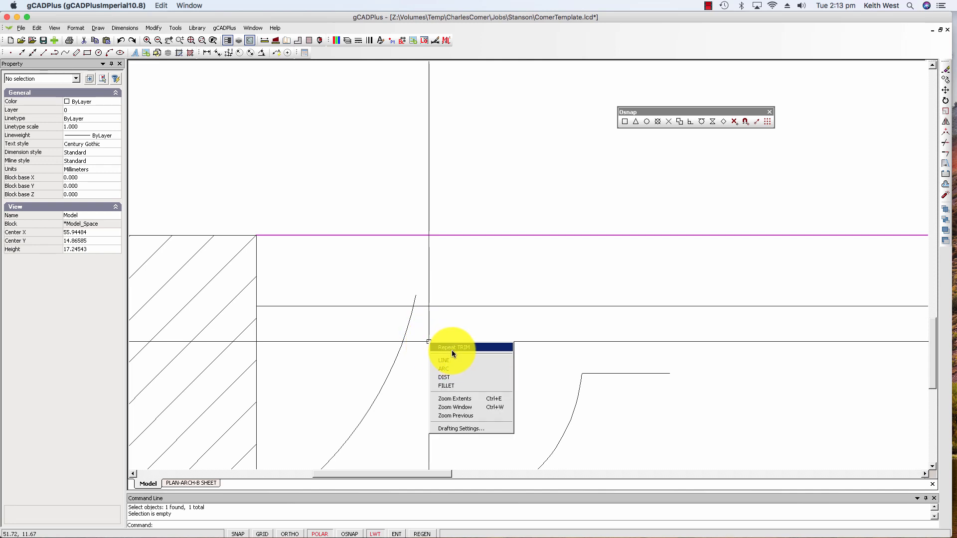
click(452, 349)
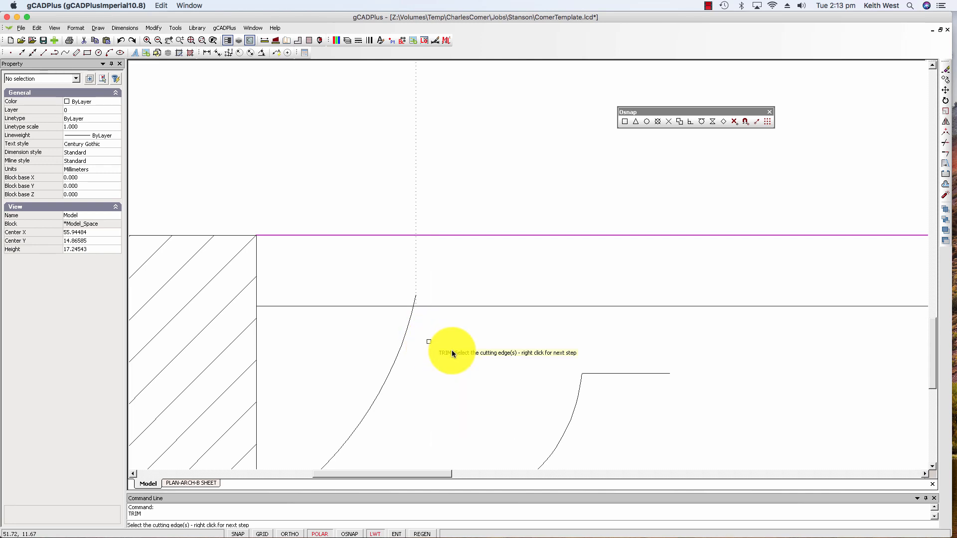
click(405, 337)
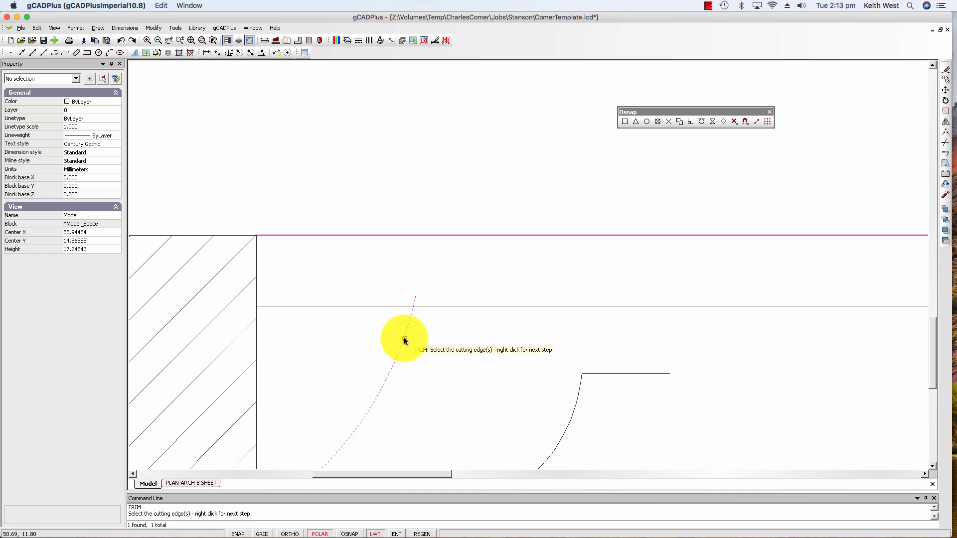
right_click(404, 333)
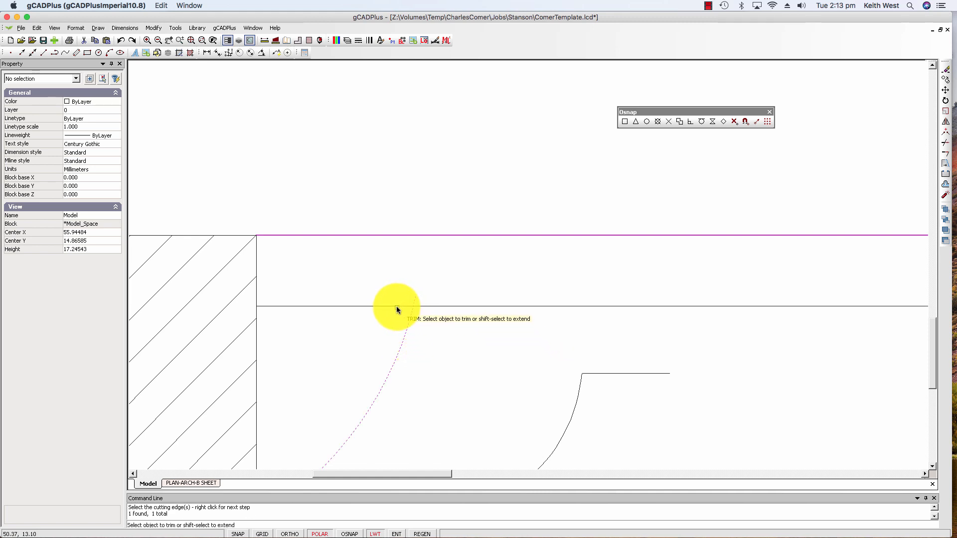
click(398, 306)
right_click(441, 343)
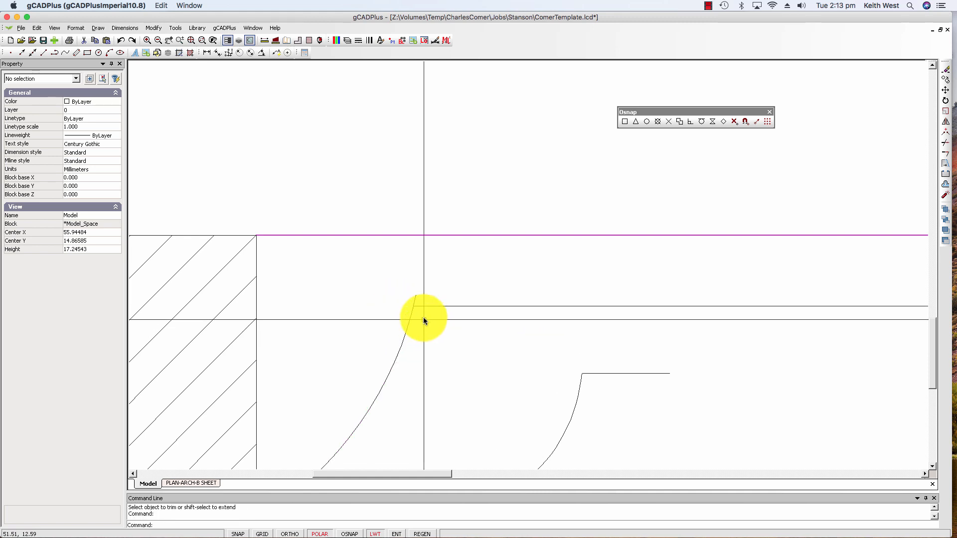
Trim off the arc's short overhang above the sidewalk line, using that line as the cutting edge.
scroll(411, 315, up, 3)
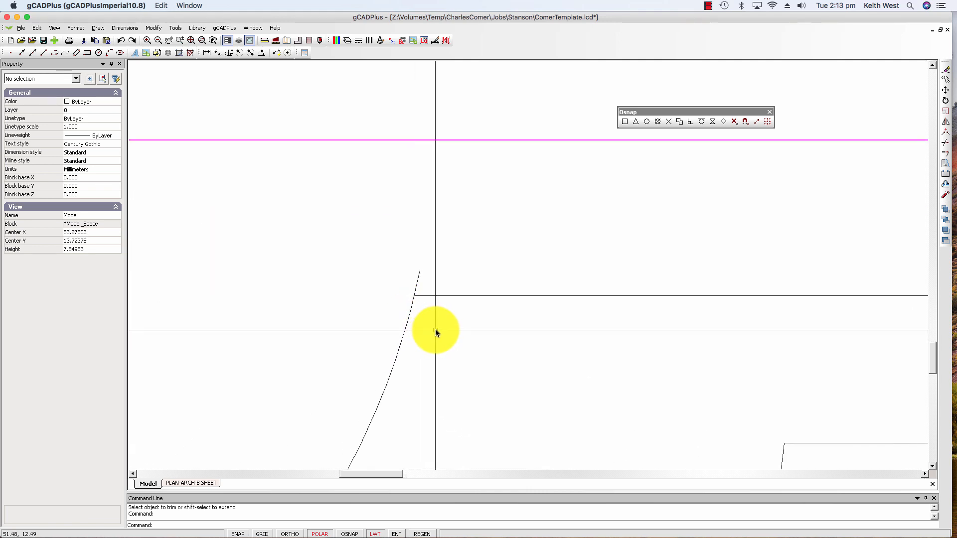
right_click(436, 329)
click(449, 337)
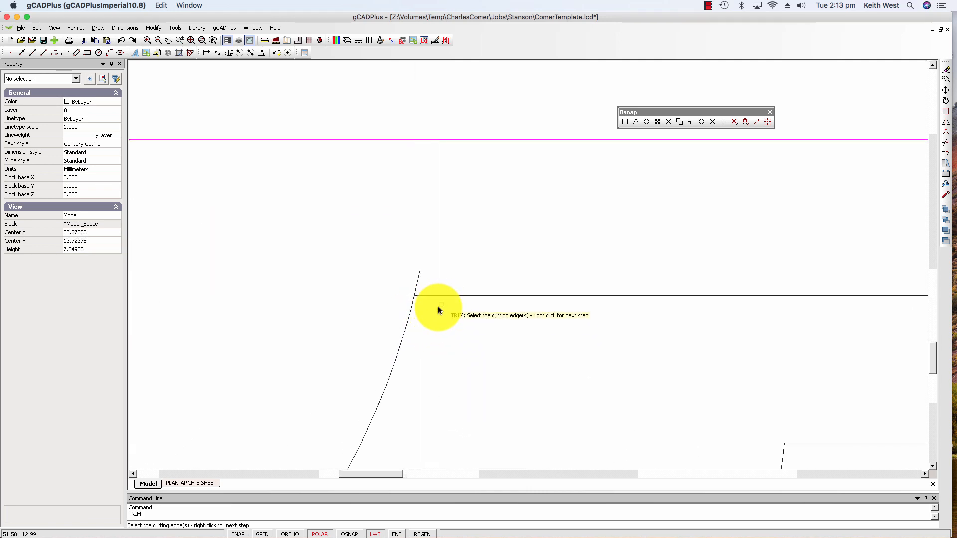
click(427, 295)
right_click(427, 295)
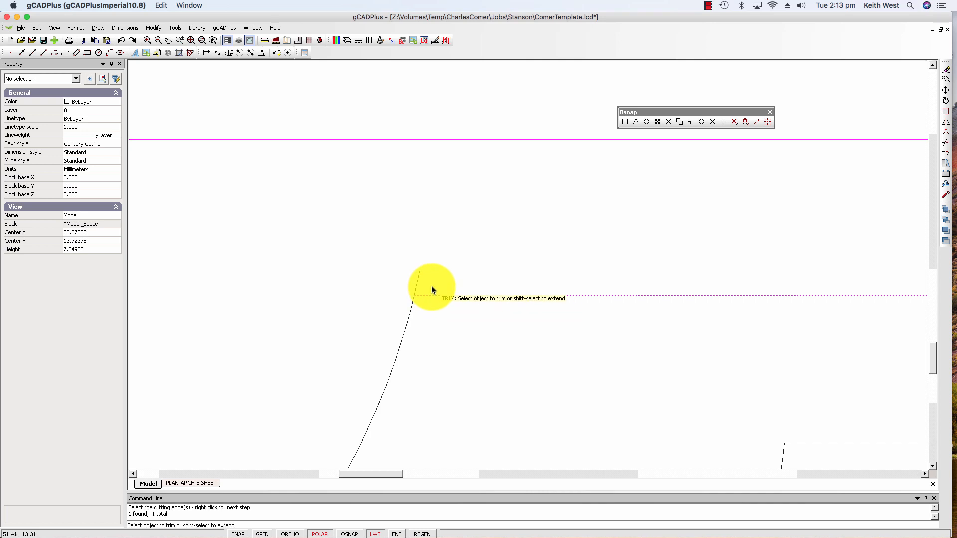
right_click(435, 321)
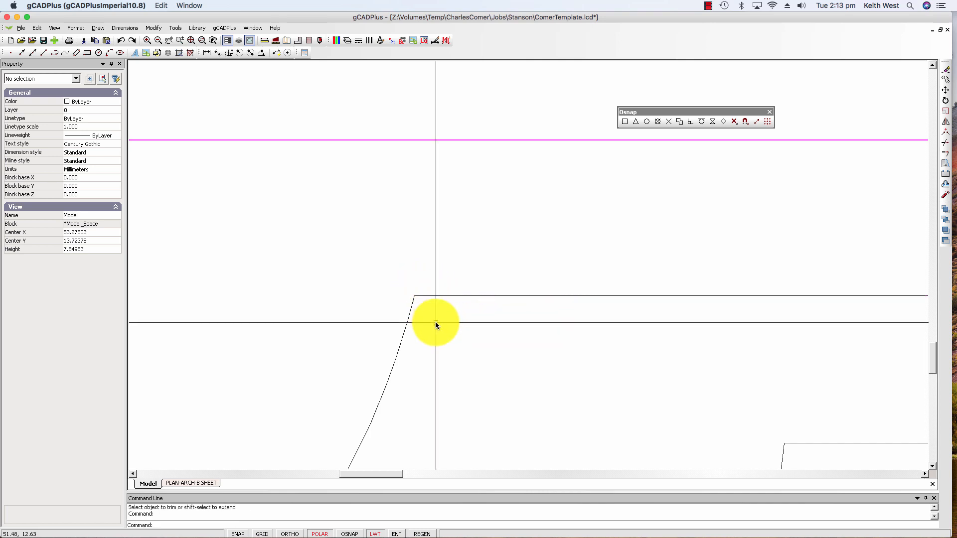
Erase the leftover inner arc and the short horizontal line attached to it below the sidewalk edge.
scroll(441, 330, down, 7)
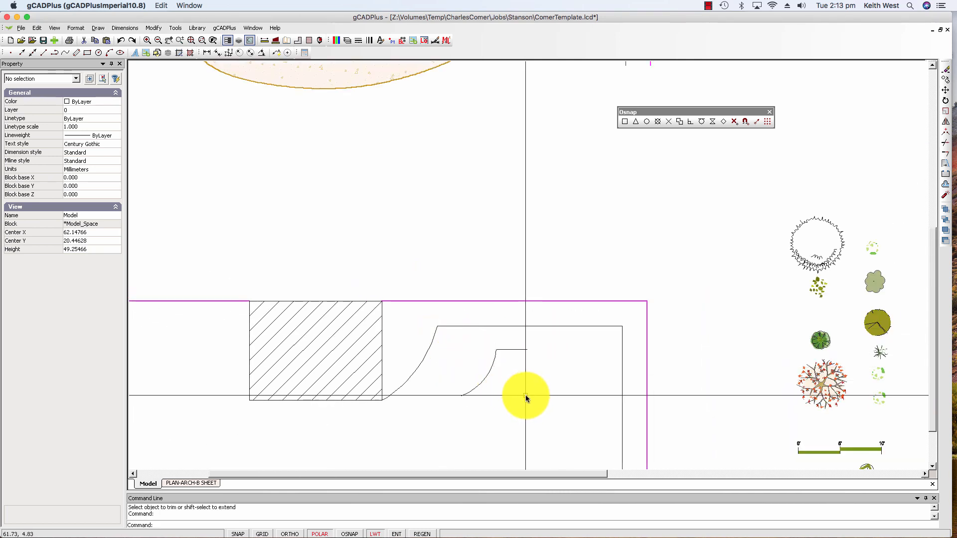
drag(562, 414, 459, 344)
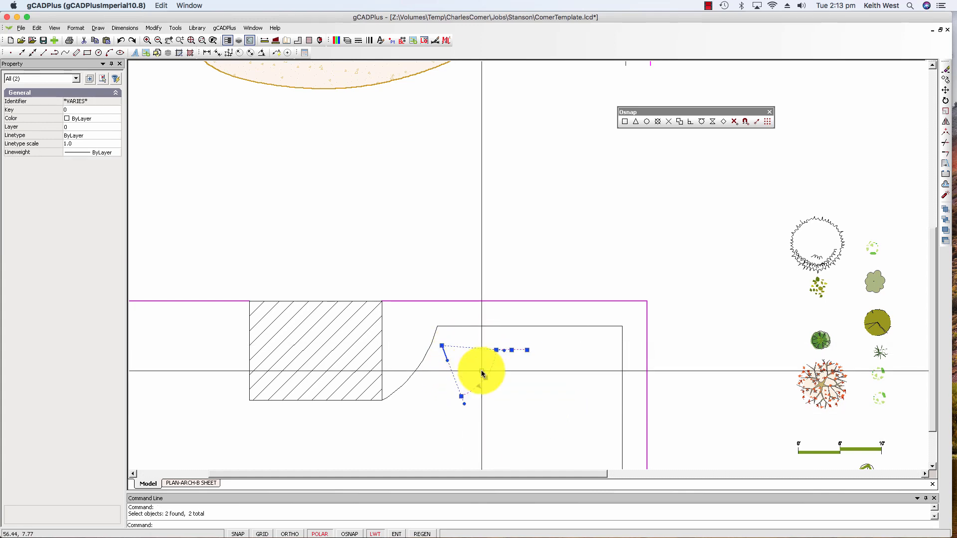
right_click(484, 372)
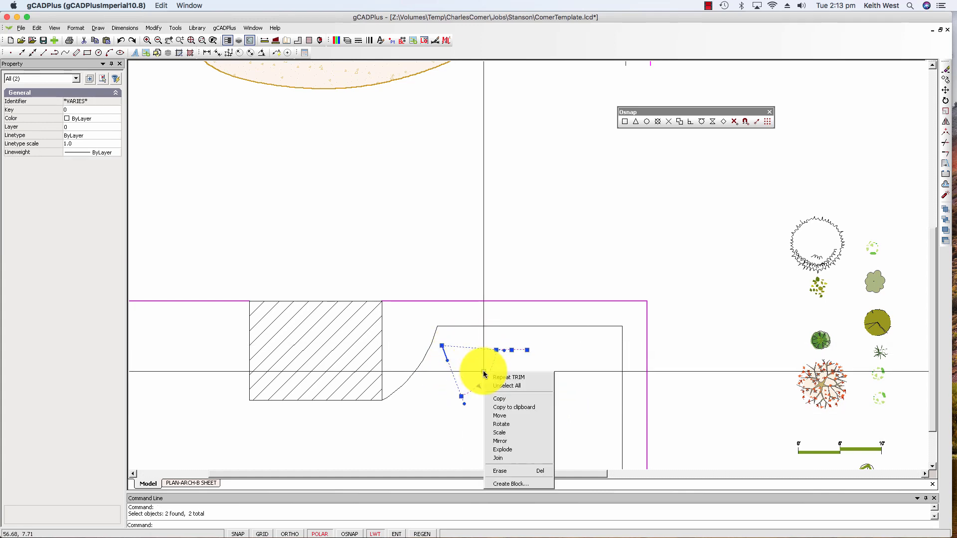
click(511, 471)
Compare the lower outline with the finished plan above it, the plant symbols and the scanned hand sketch.
scroll(482, 429, down, 3)
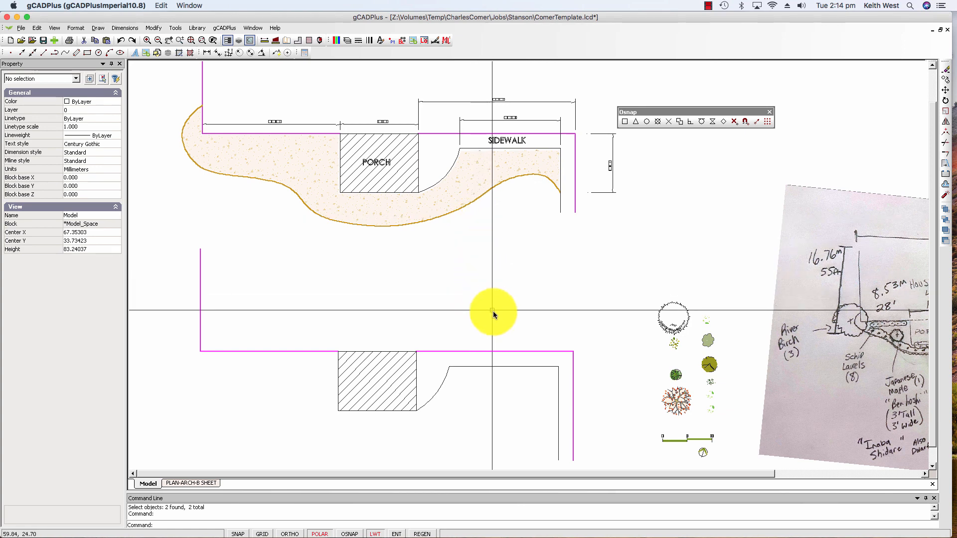
scroll(505, 141, up, 3)
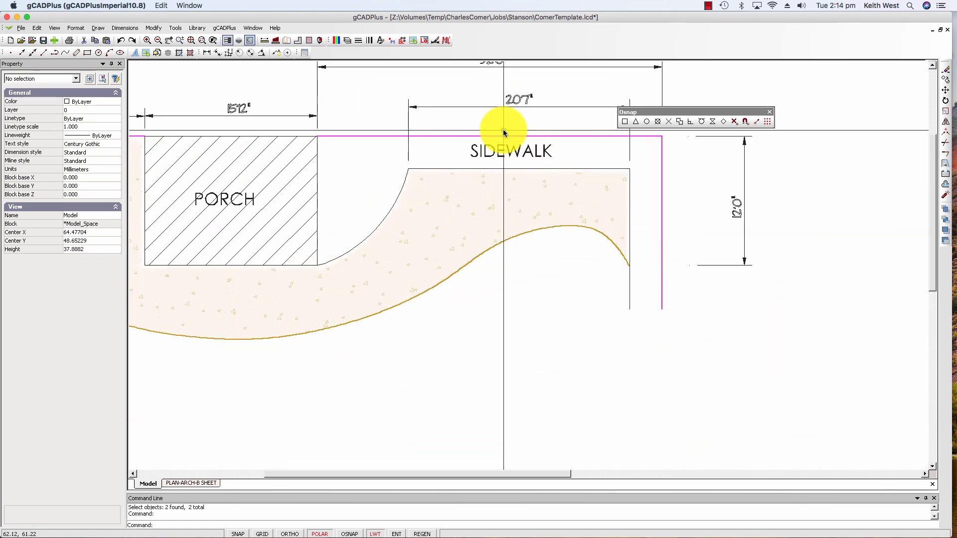
scroll(499, 135, down, 2)
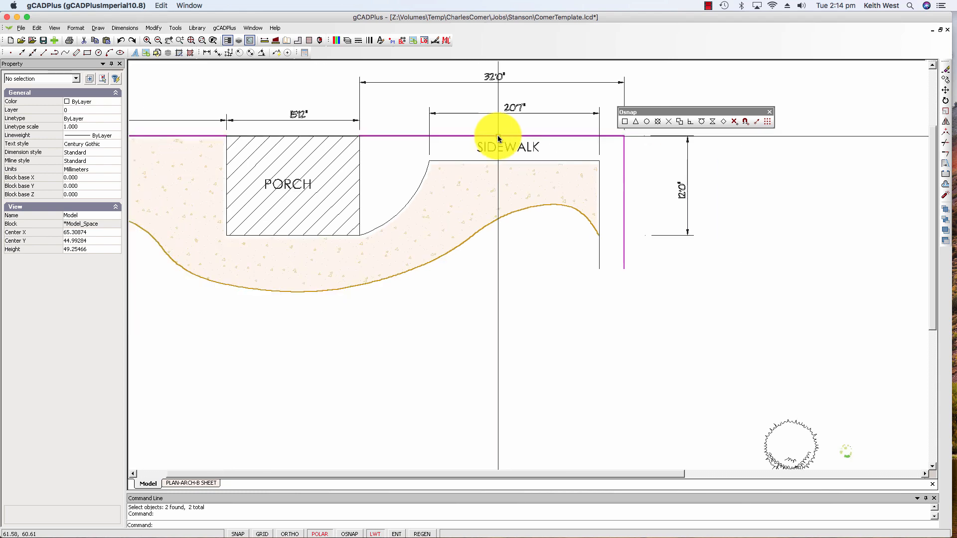
scroll(530, 366, down, 1)
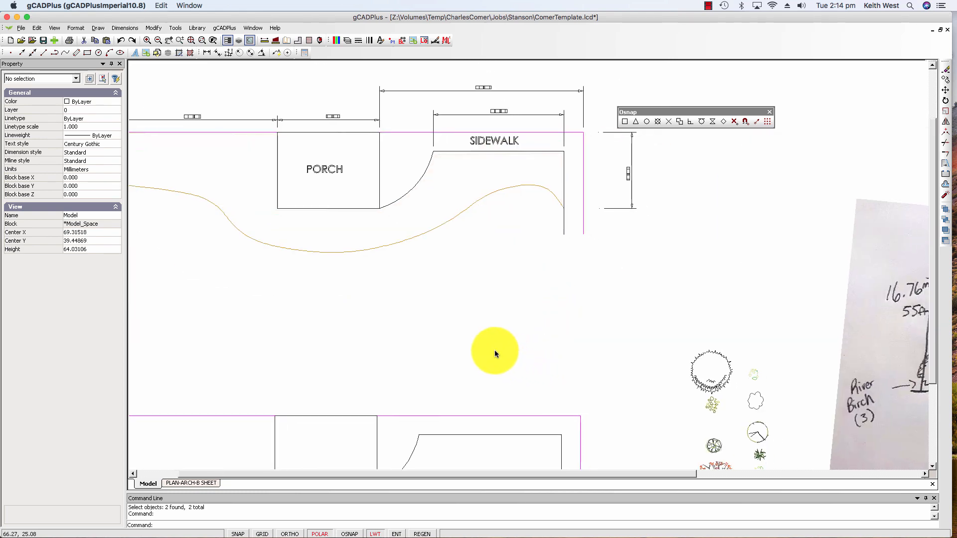
scroll(495, 350, up, 1)
scroll(726, 398, down, 2)
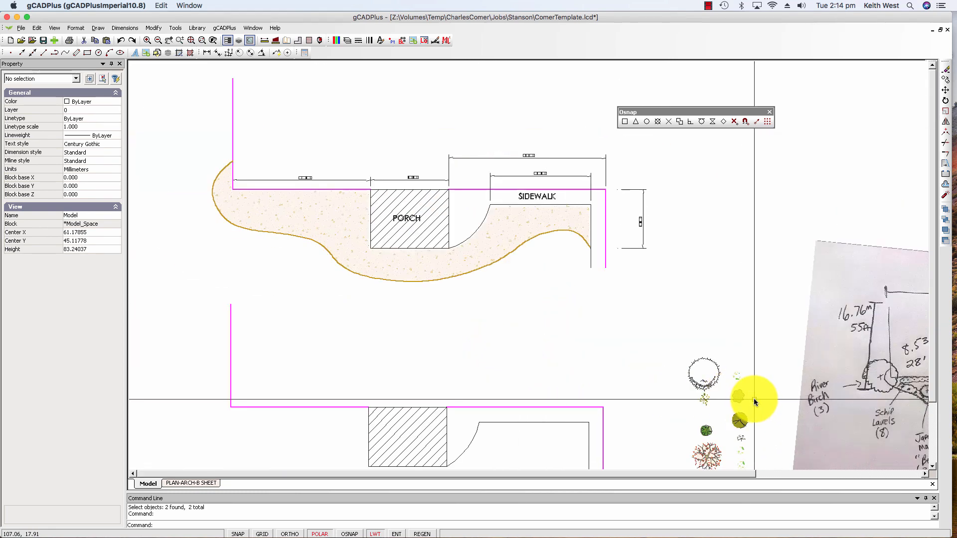
scroll(637, 379, up, 1)
scroll(777, 396, up, 2)
scroll(641, 380, down, 2)
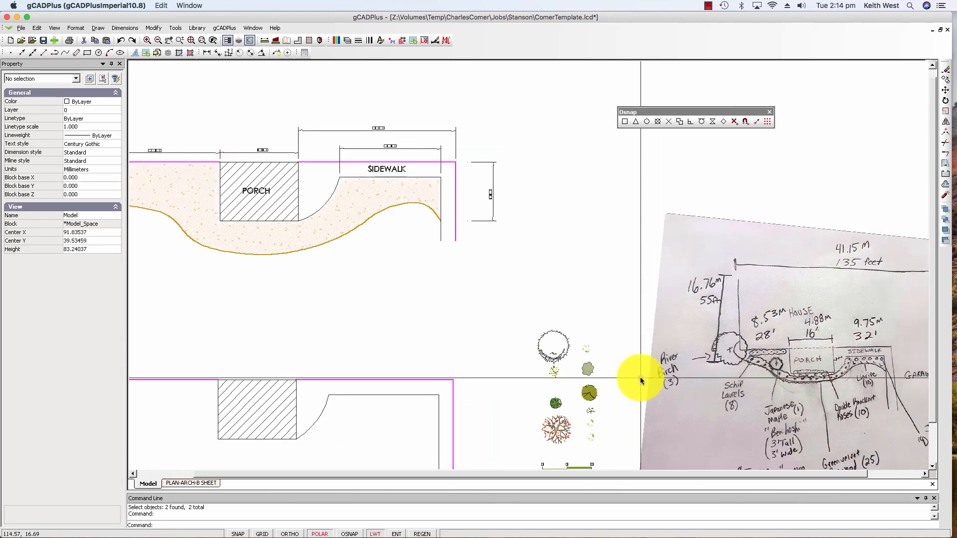
scroll(850, 369, up, 2)
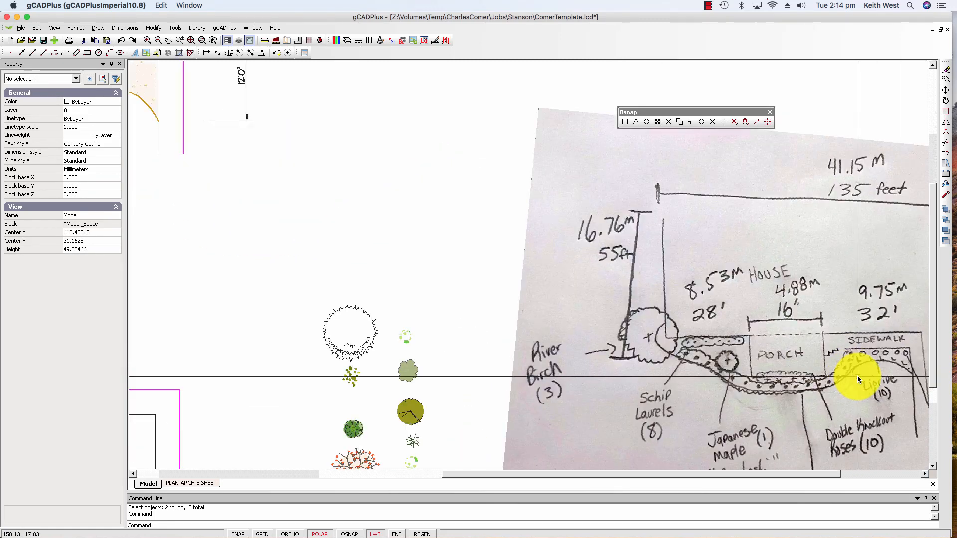
scroll(857, 379, down, 2)
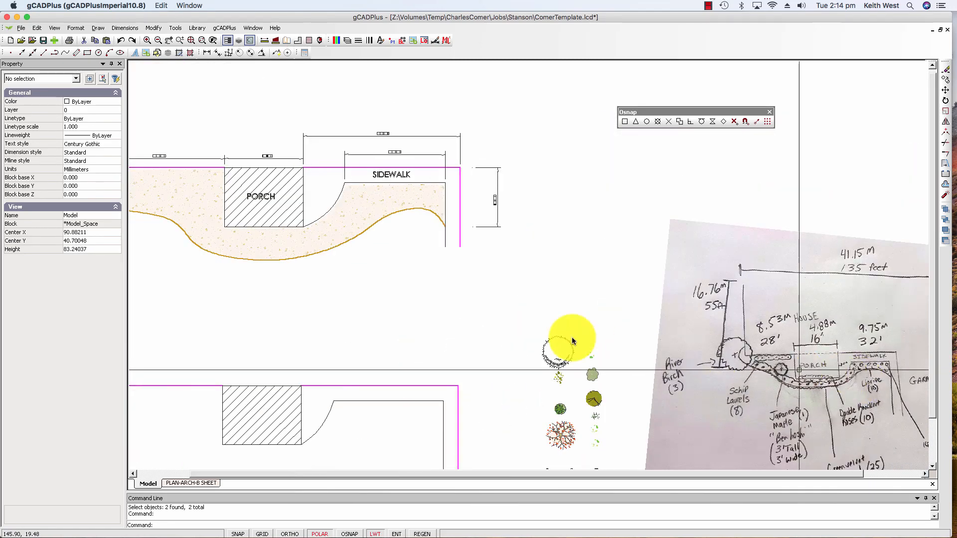
middle_drag(491, 327, 587, 286)
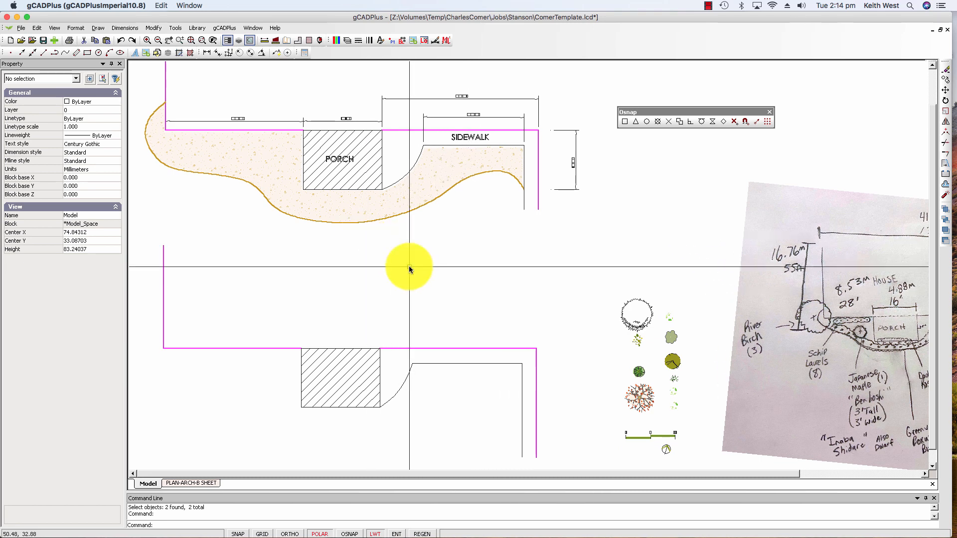
Add the single-line text PORCH inside the lower plan's hatched porch, about 1.6 high with zero rotation, in Century Gothic.
click(97, 28)
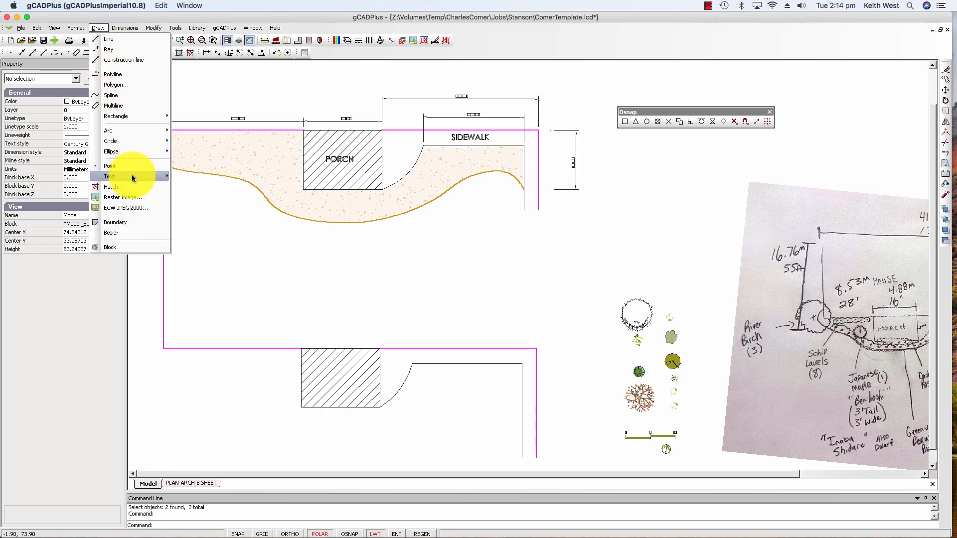
mouse_move(133, 173)
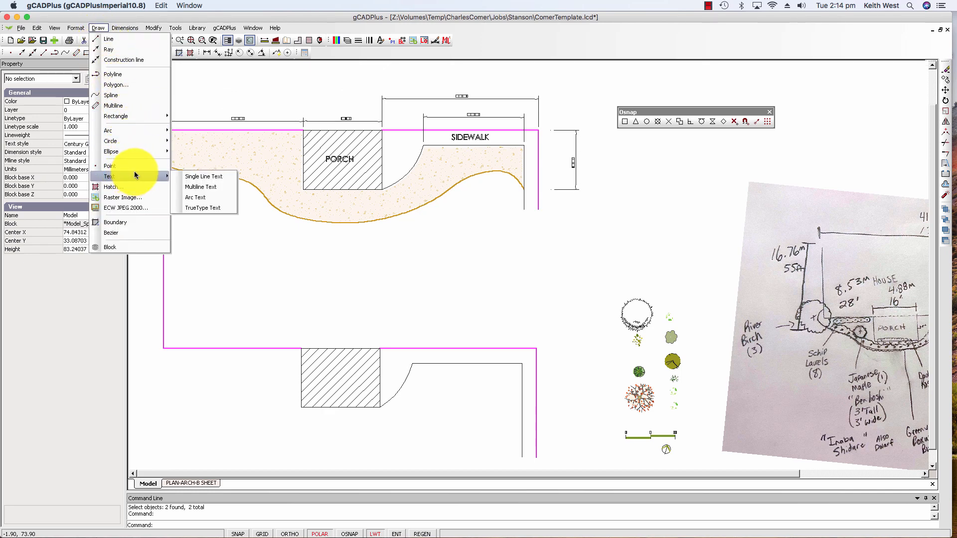
click(211, 178)
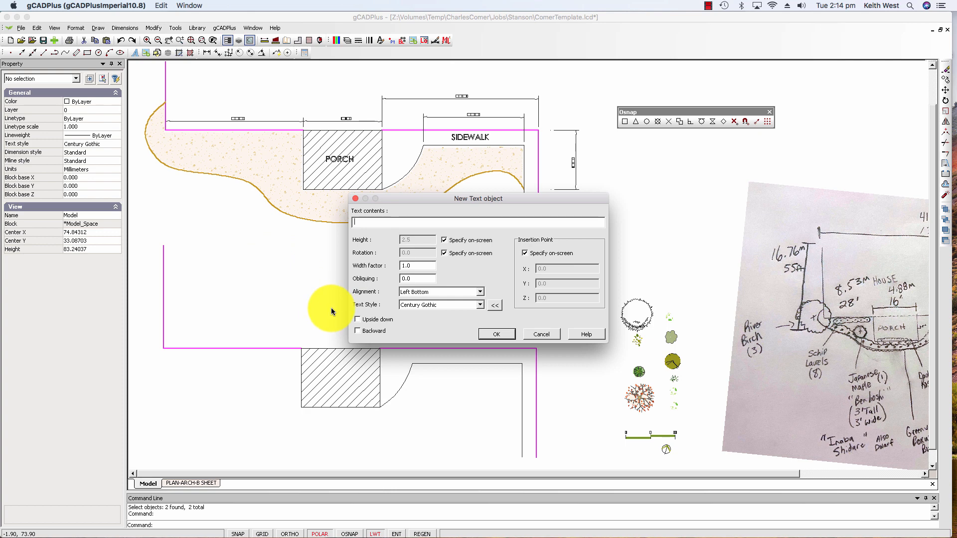
text(PORCH)
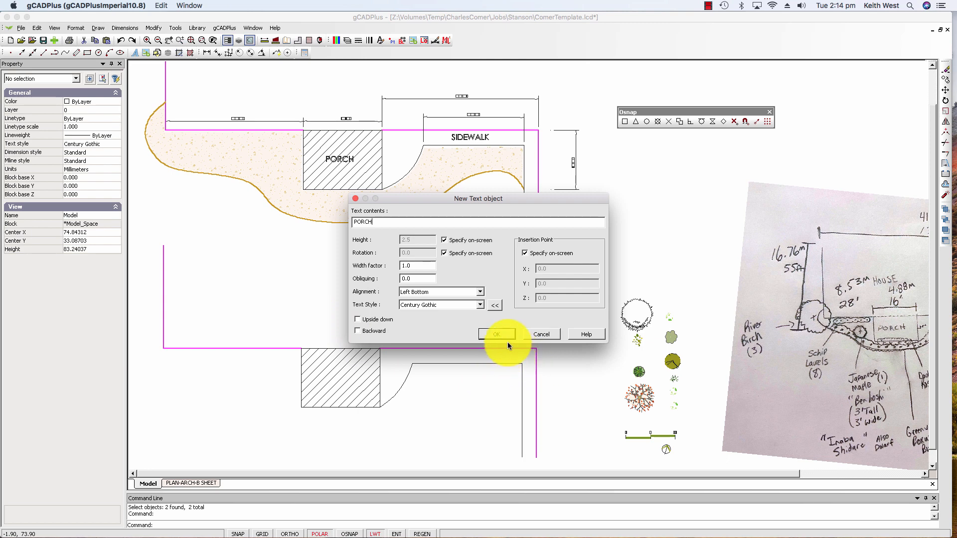
click(497, 334)
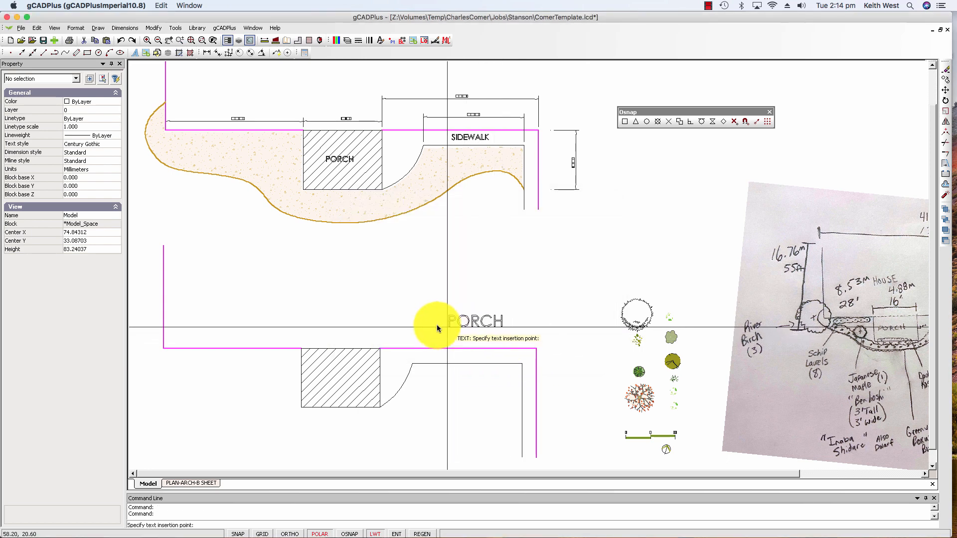
click(313, 384)
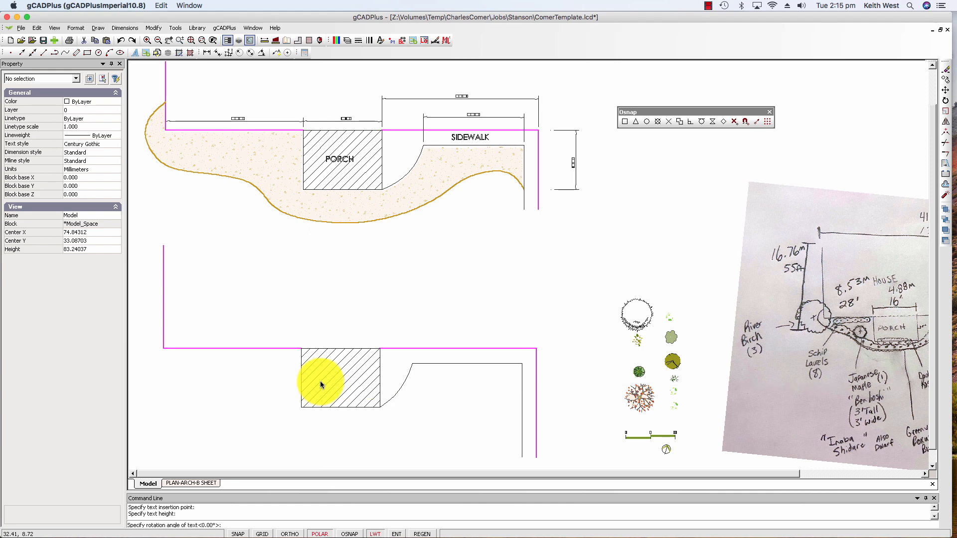
click(324, 384)
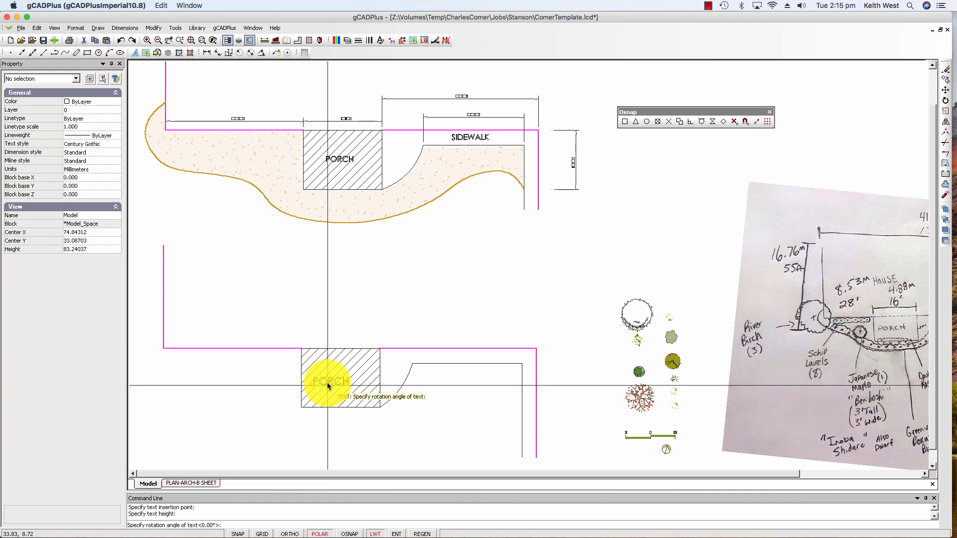
click(329, 386)
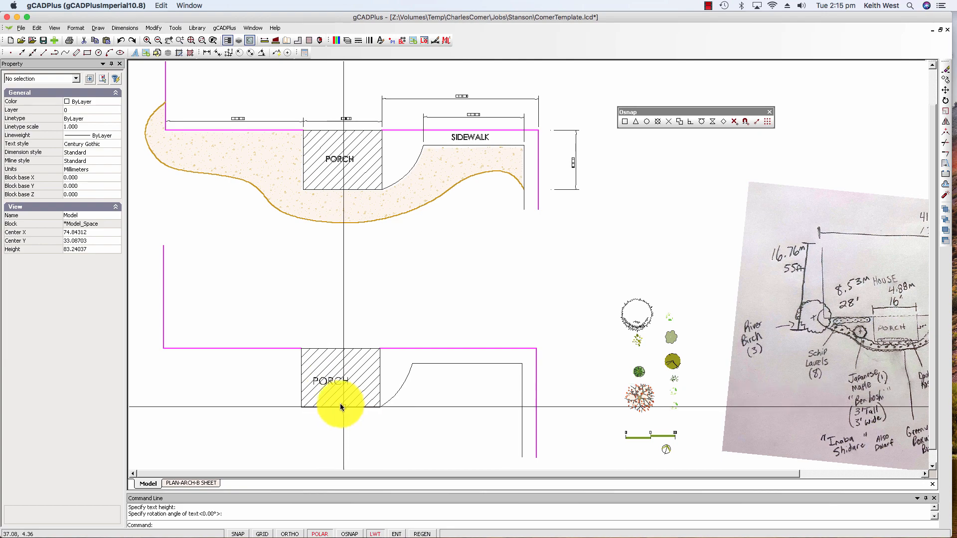
Copy the PORCH label into the strip between the magenta house line and the horizontal sidewalk line.
scroll(340, 403, up, 1)
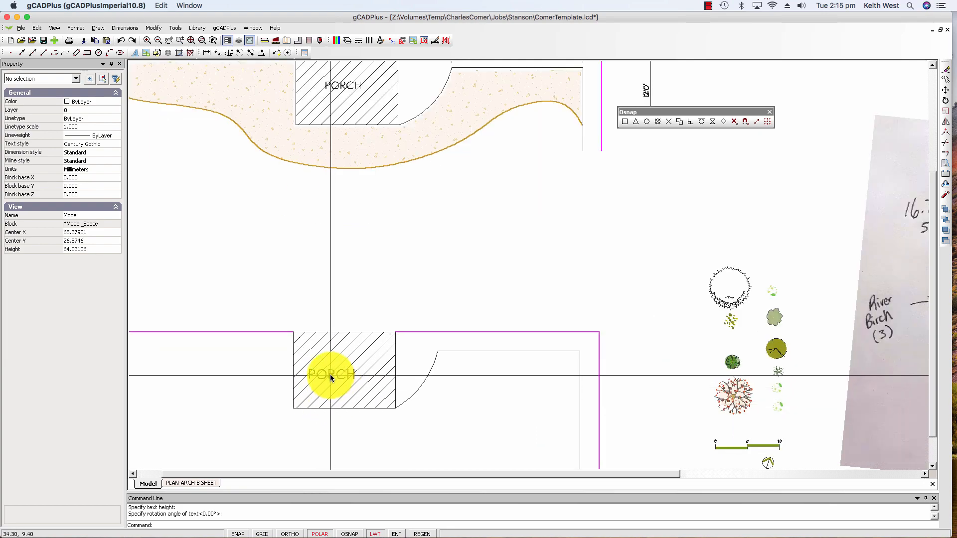
click(331, 379)
right_click(340, 403)
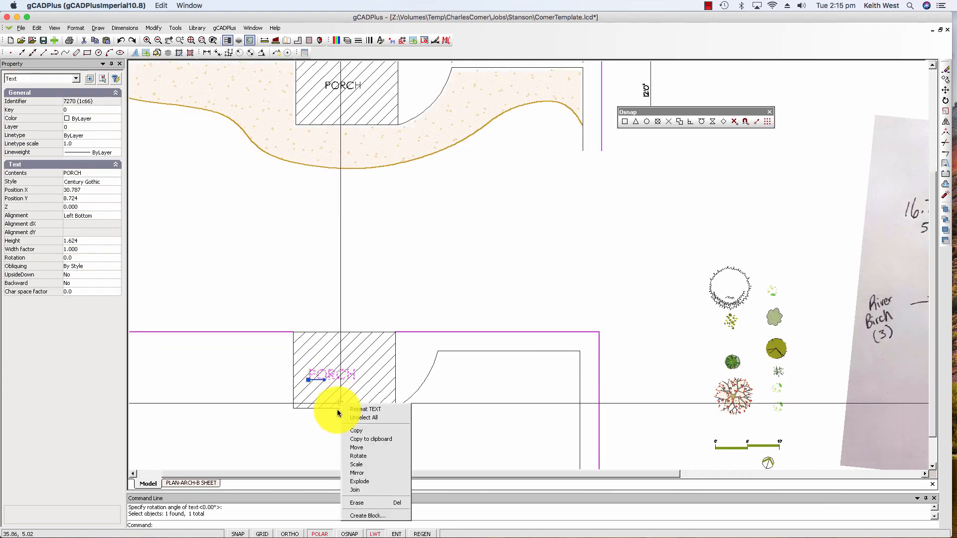
click(366, 432)
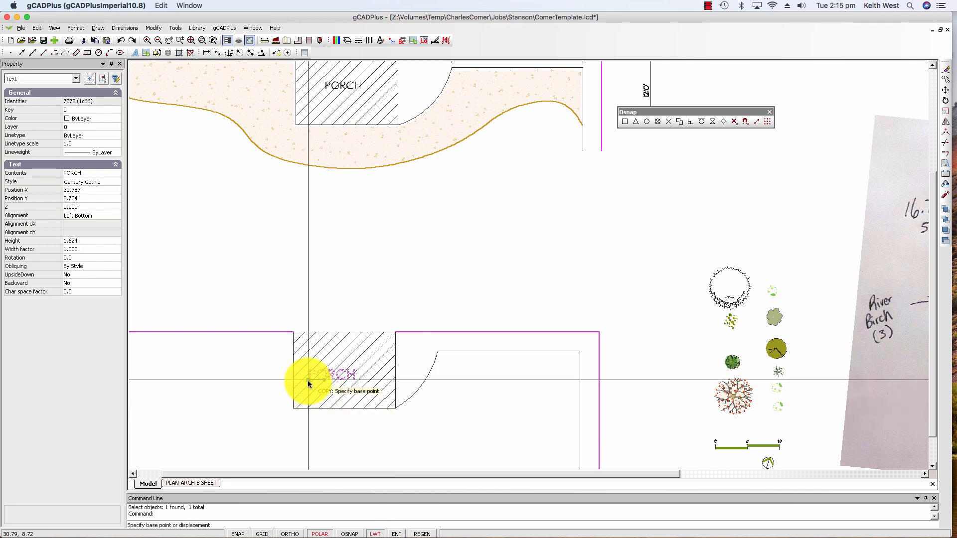
click(307, 380)
click(473, 348)
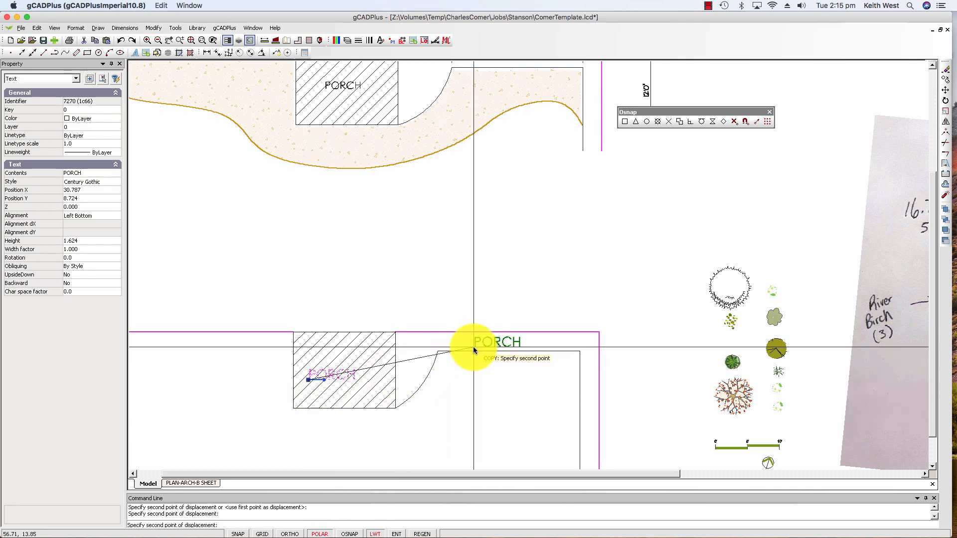
click(474, 348)
key(Escape)
Change the copied label's text contents to SIDEWALK.
click(496, 343)
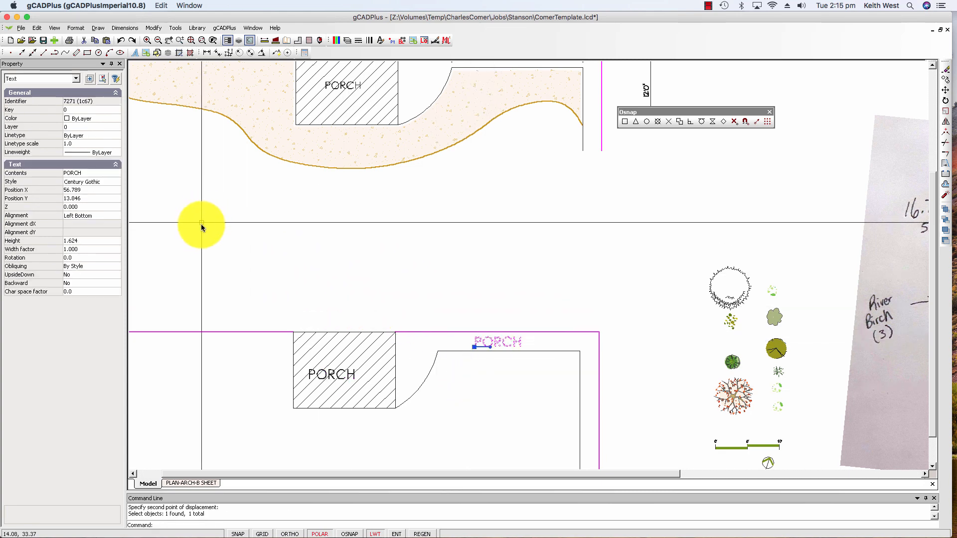
double_click(98, 172)
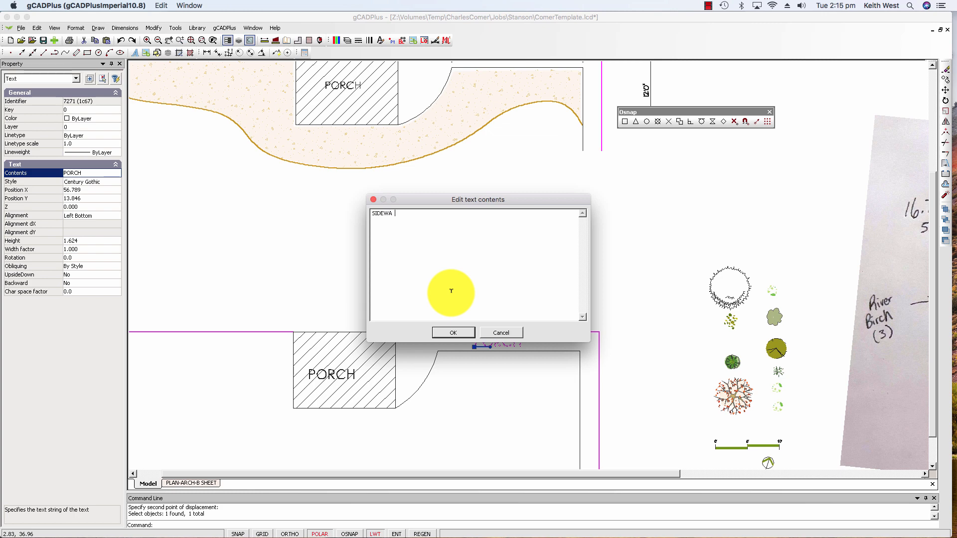
click(445, 333)
key(Escape)
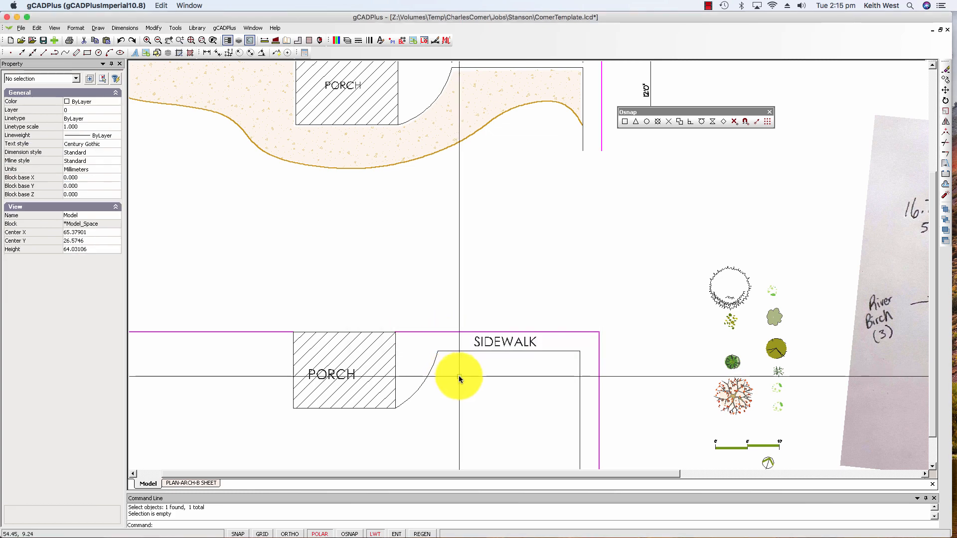
Examine the names and species tags of the small round green shrub, leafy shrub and large tree symbols, then review the whole drawing.
scroll(490, 379, down, 2)
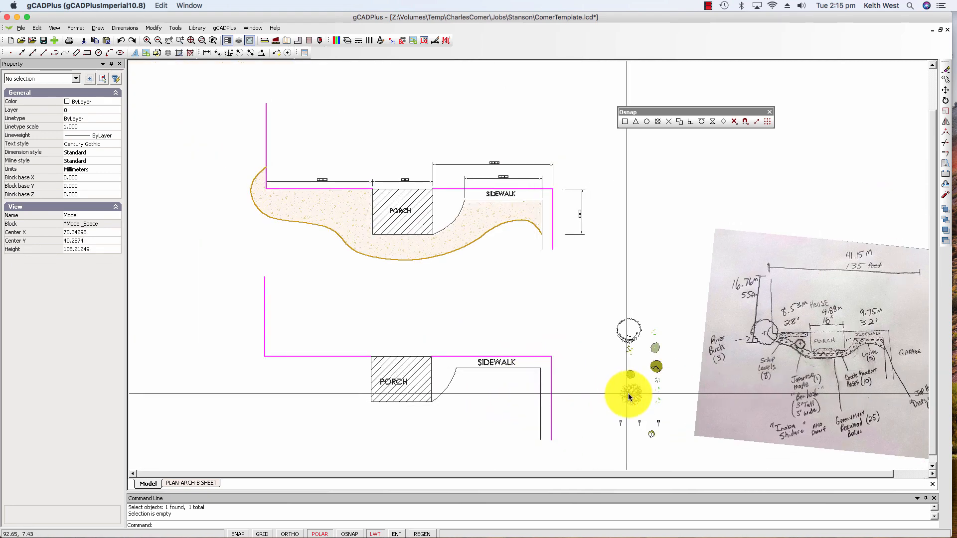
scroll(623, 385, up, 4)
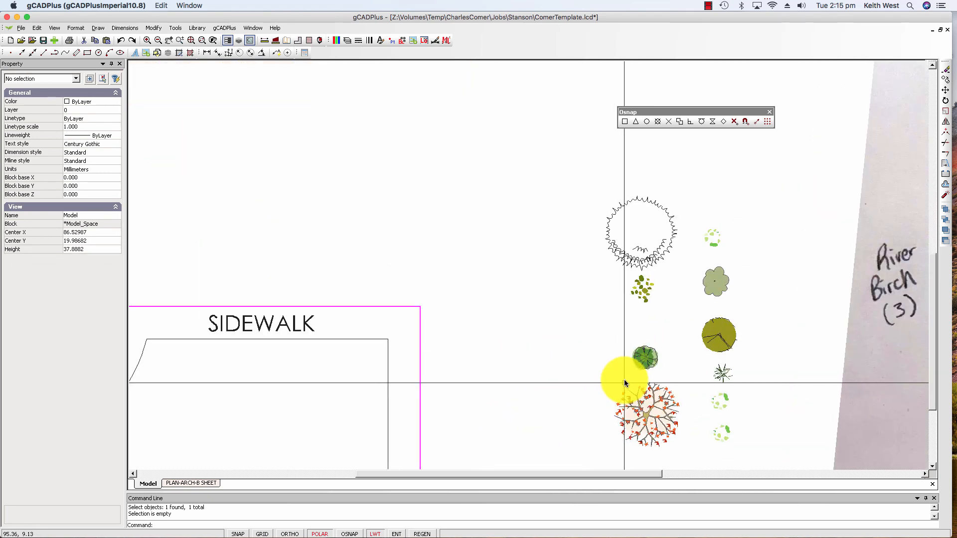
click(648, 361)
drag(647, 361, 654, 377)
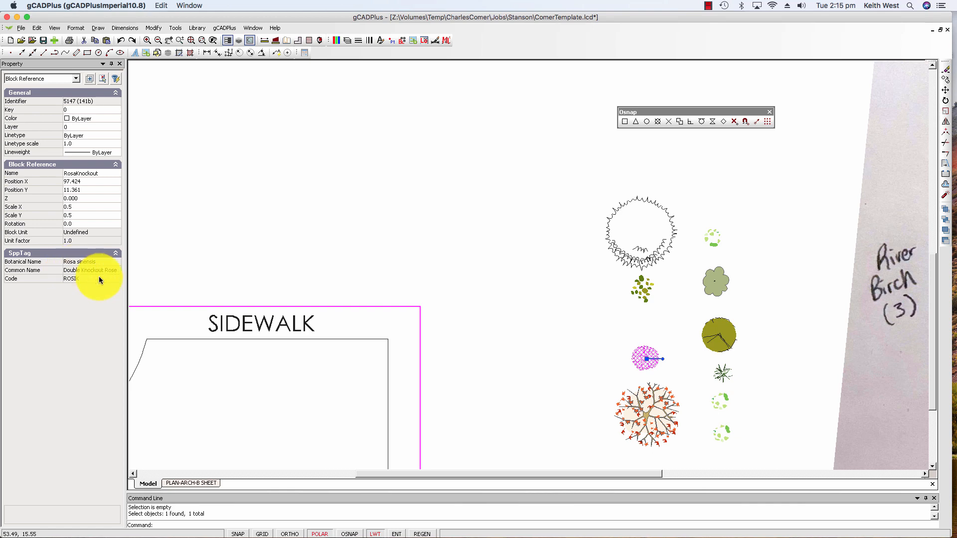
key(Escape)
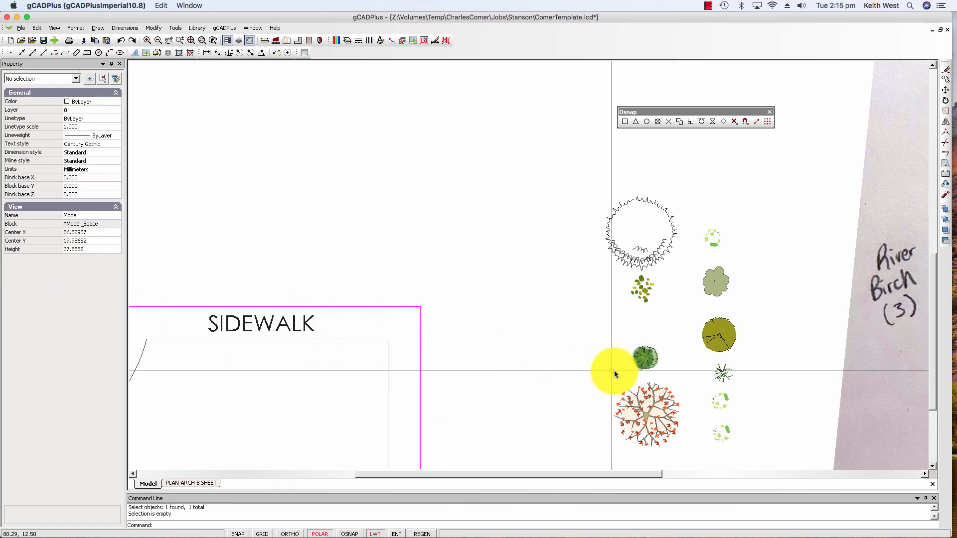
click(639, 294)
drag(641, 295, 647, 303)
click(648, 262)
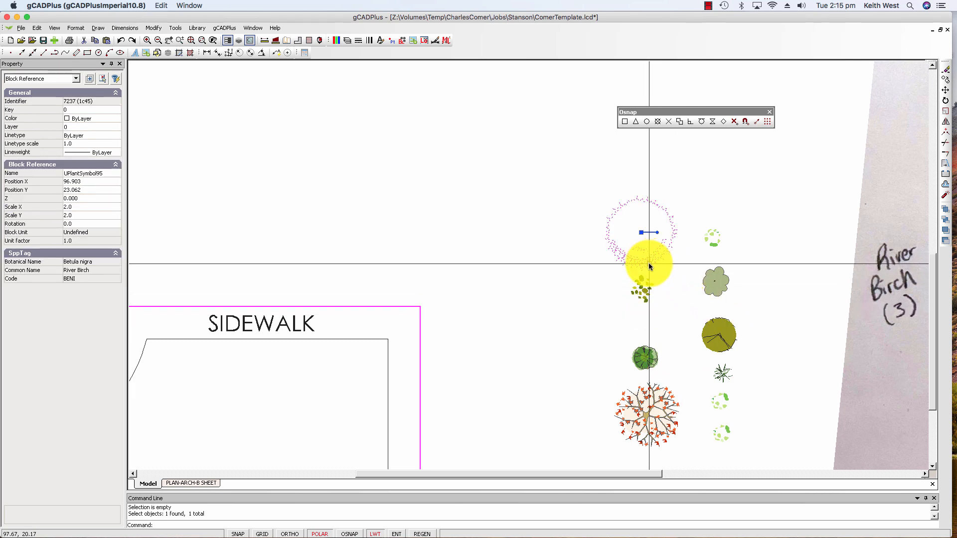
key(Escape)
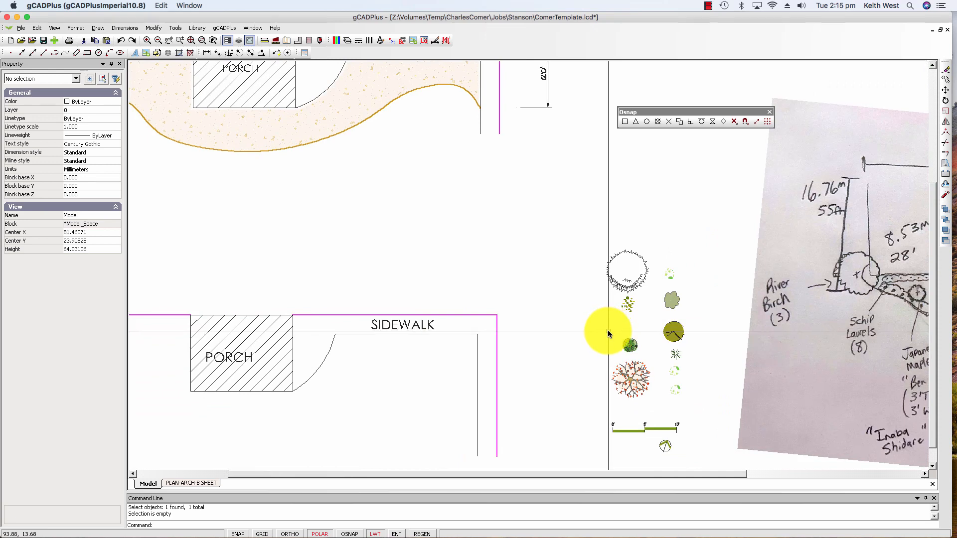
scroll(429, 320, down, 2)
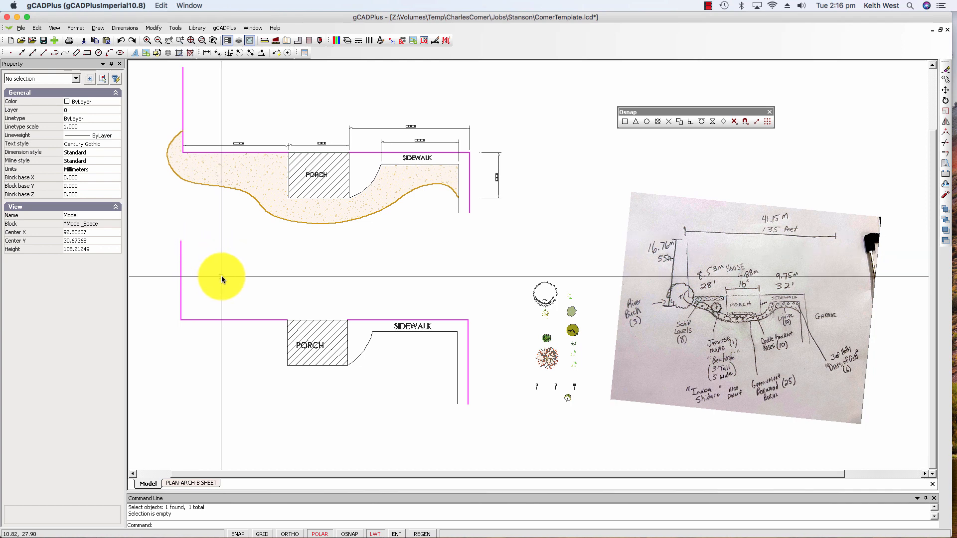
middle_drag(252, 280, 283, 271)
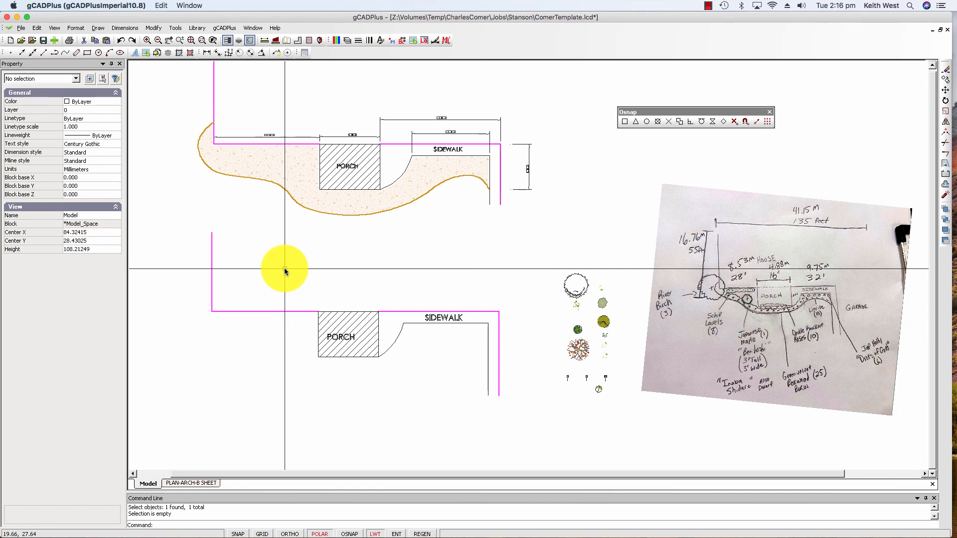
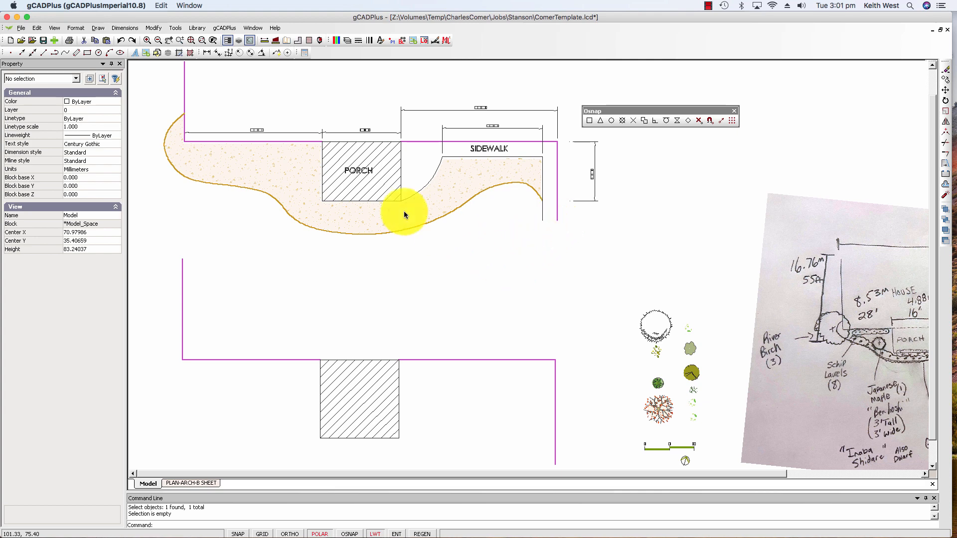
Offset the lower plan's vertical magenta line on the garage side by a distance of 3, inward toward the porch.
click(154, 28)
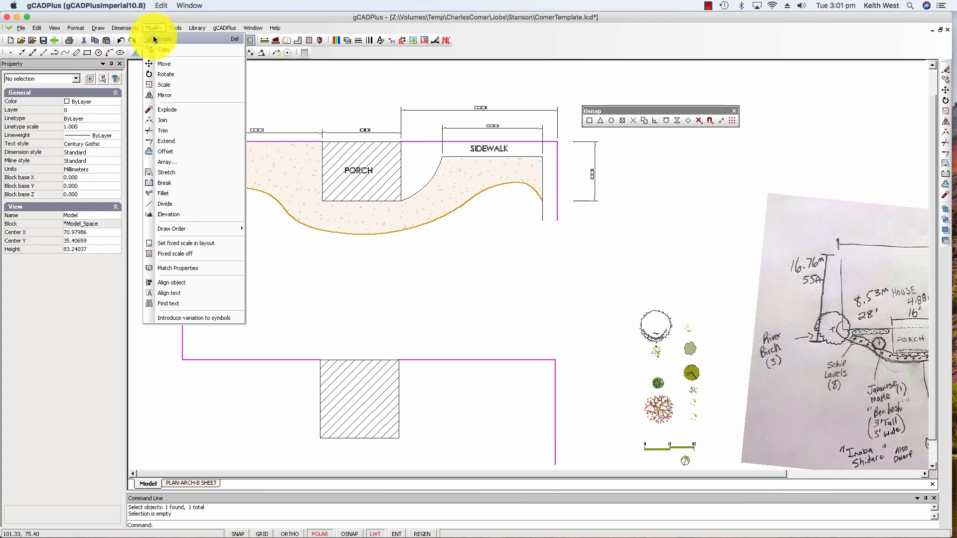
click(174, 152)
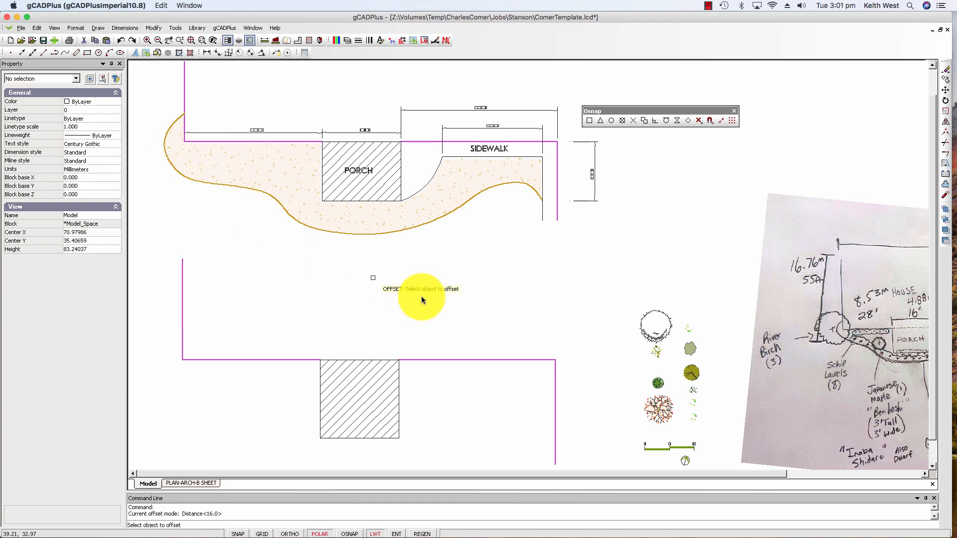
click(555, 429)
right_click(521, 403)
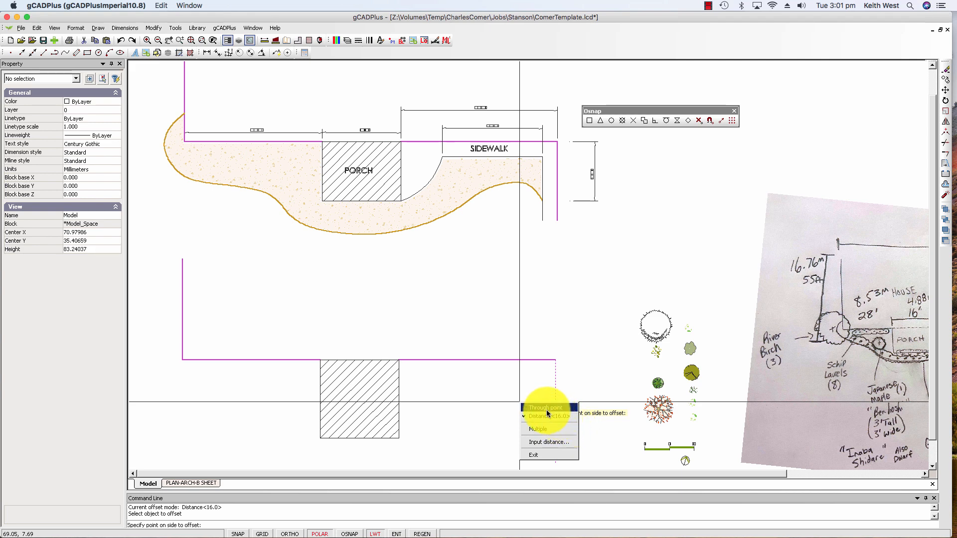
click(547, 410)
right_click(542, 411)
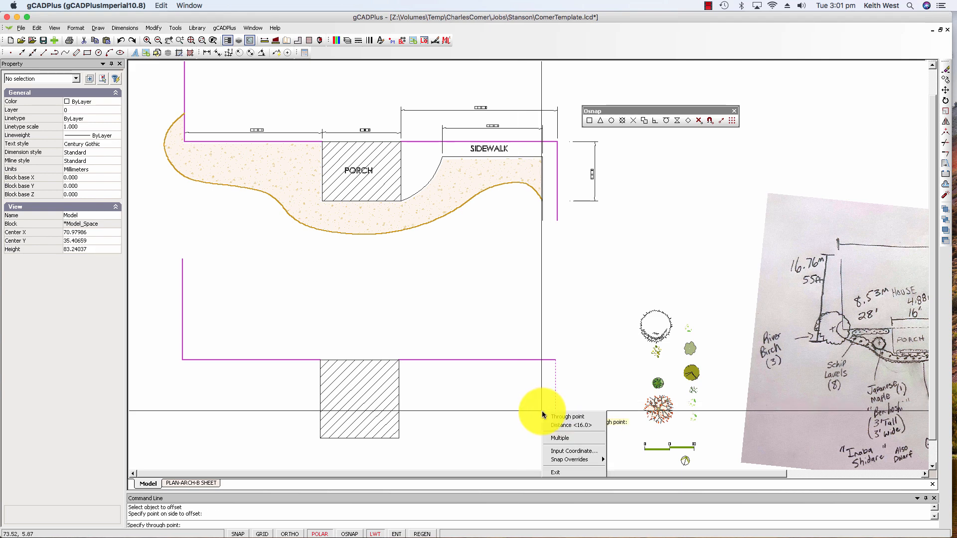
click(564, 426)
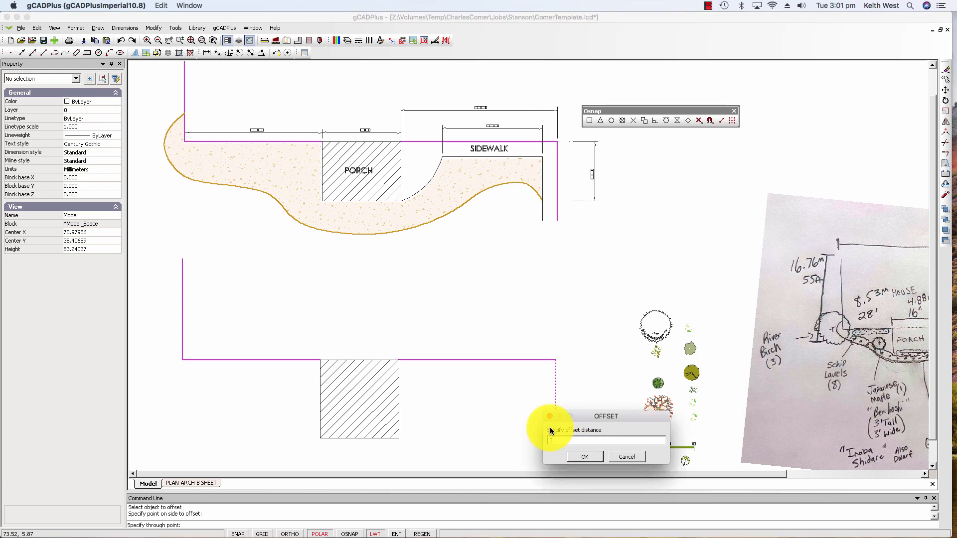
text(3)
key(Return)
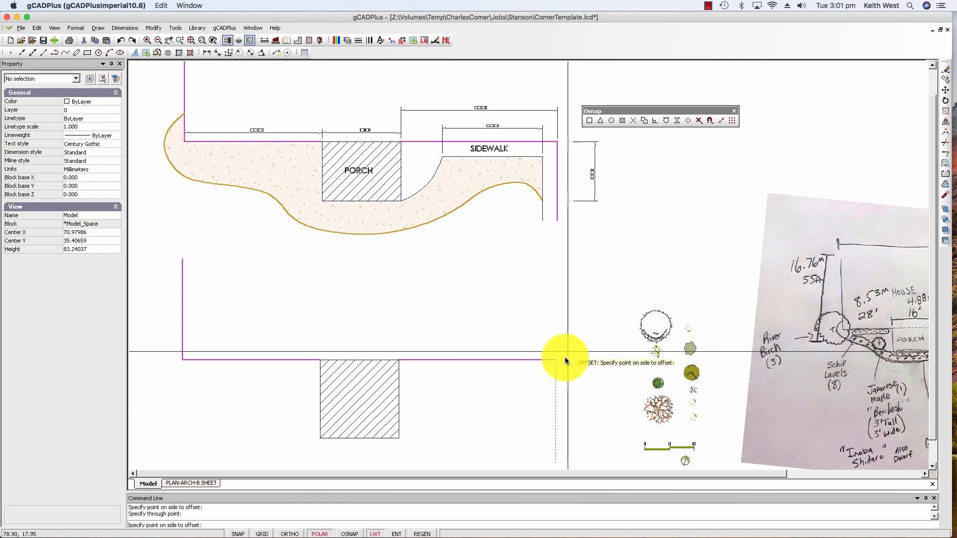
click(540, 413)
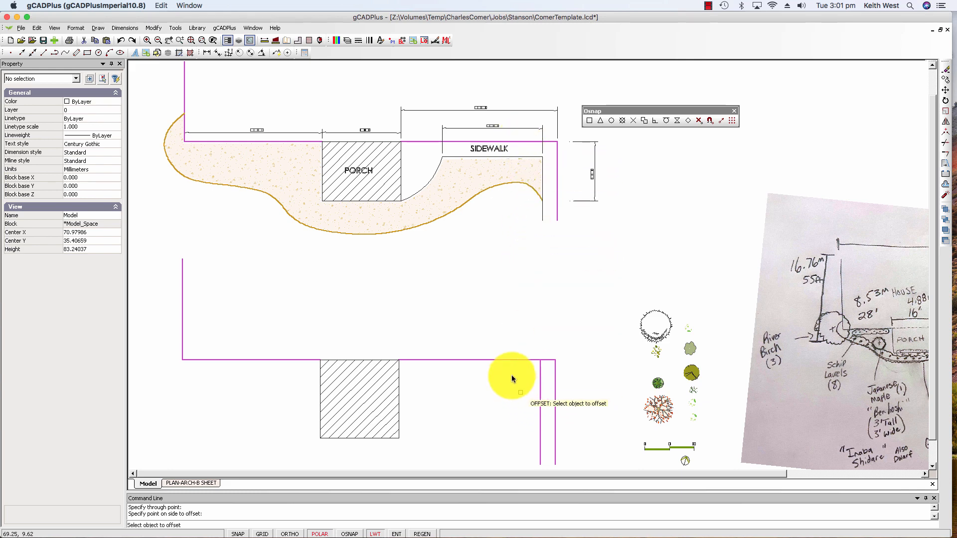
Offset the horizontal magenta house line between the porch and the garage side downward by 3, then end the Offset command.
click(510, 360)
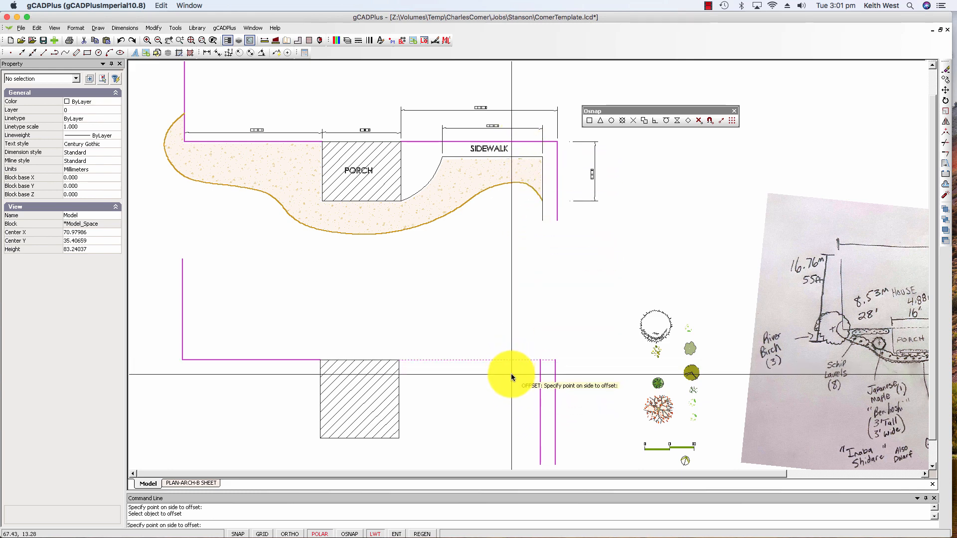
click(513, 378)
right_click(539, 319)
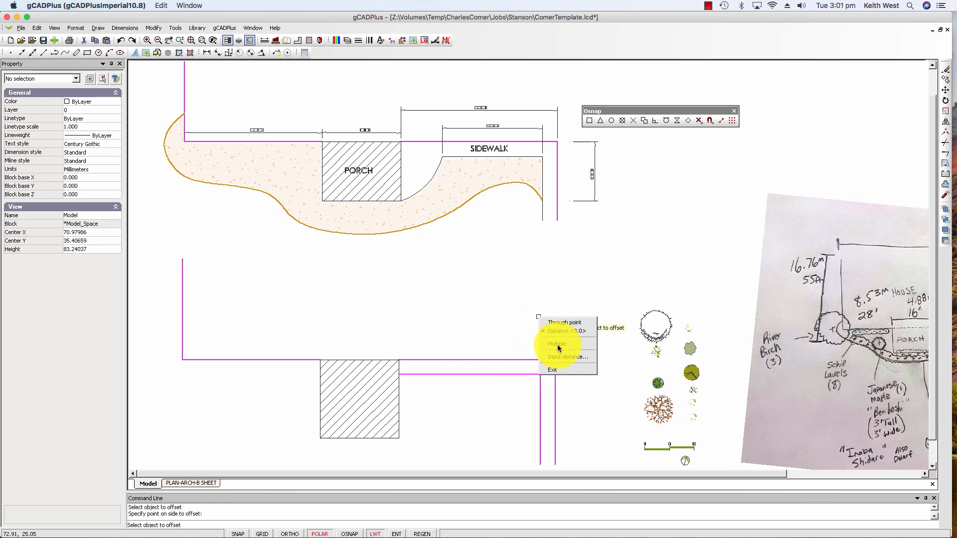
click(556, 369)
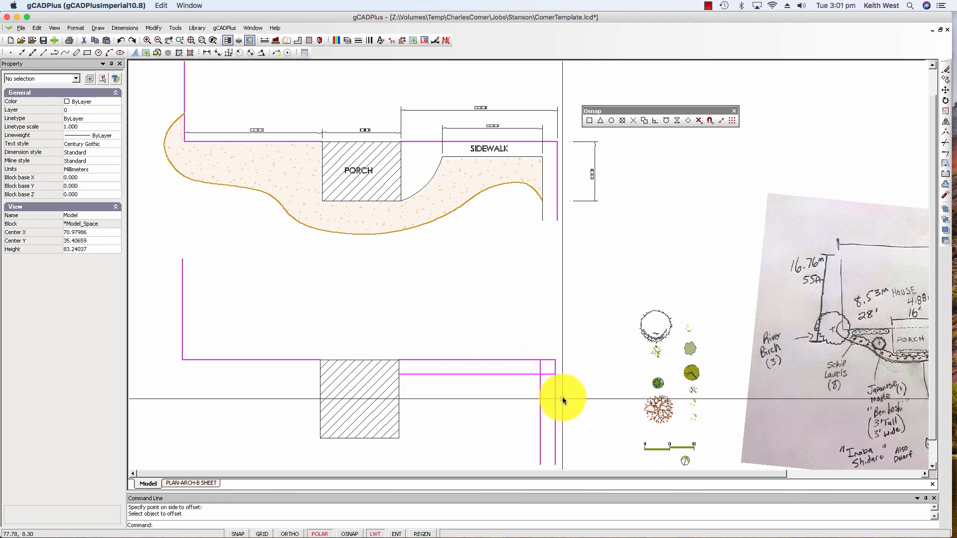
Select both offset sidewalk lines, horizontal and vertical, and open their color choices.
middle_drag(562, 398, 560, 339)
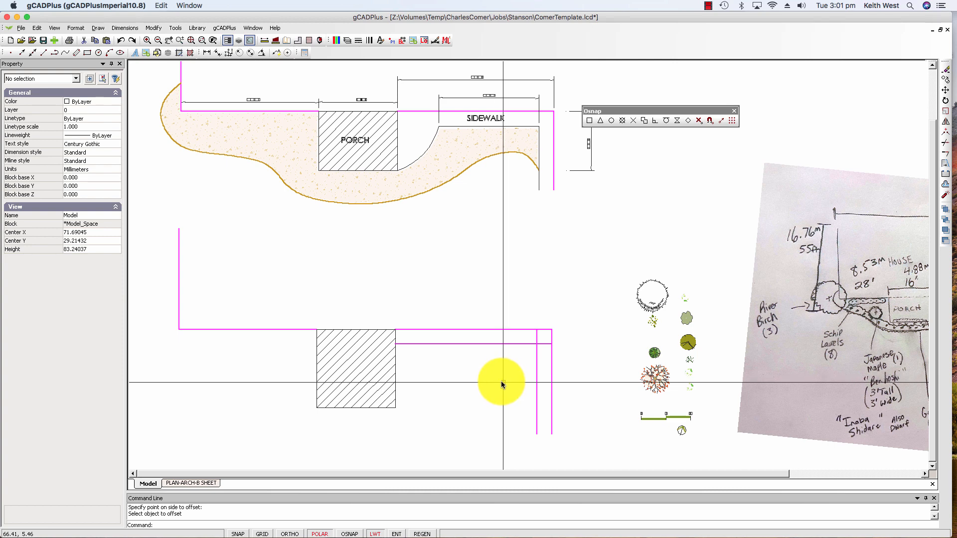
click(513, 344)
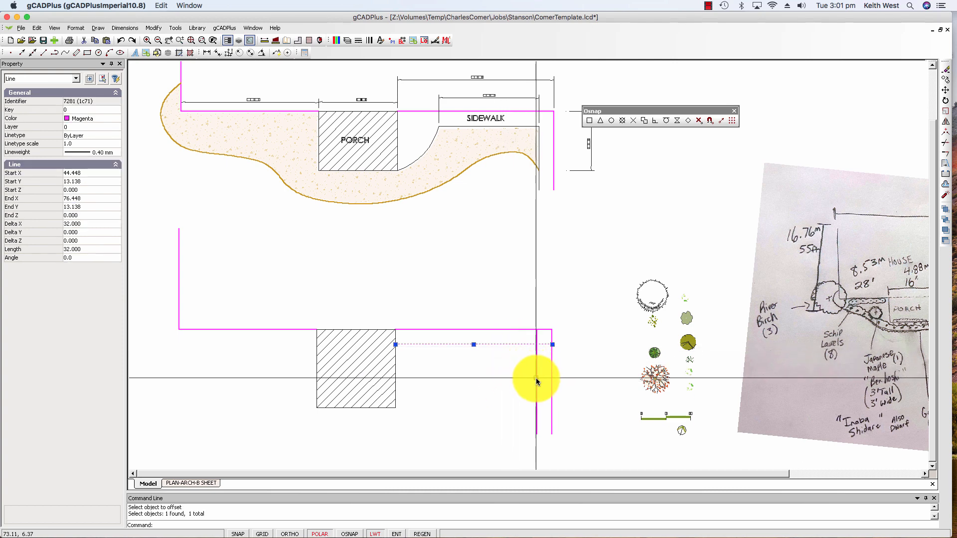
click(537, 382)
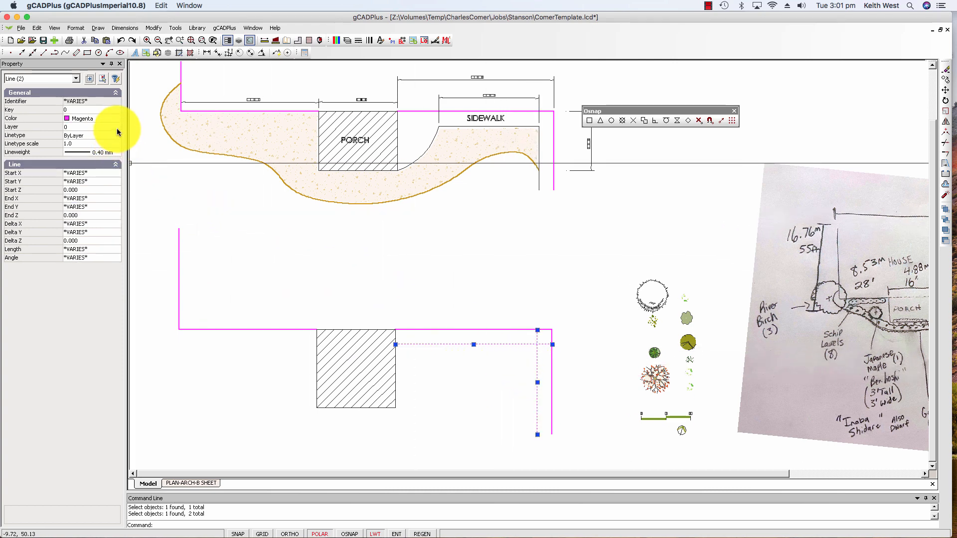
click(117, 121)
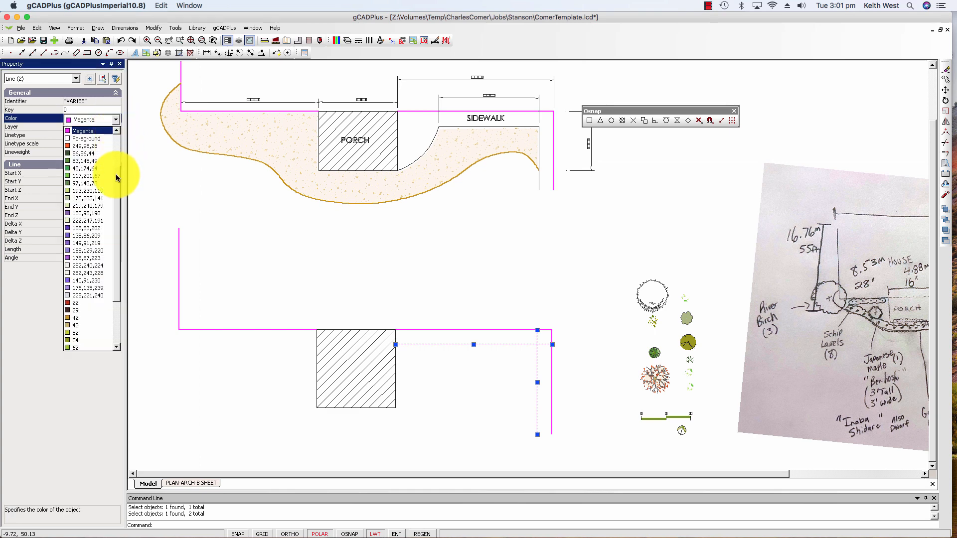
Set the color of the two selected sidewalk lines in the lower plan to ByLayer and clear the selection.
scroll(119, 146, up, 2)
click(100, 131)
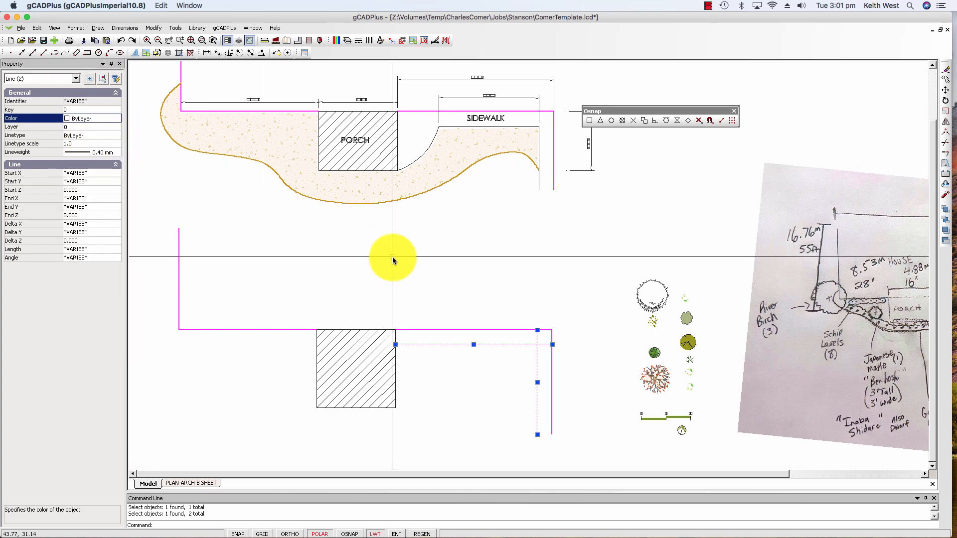
key(Escape)
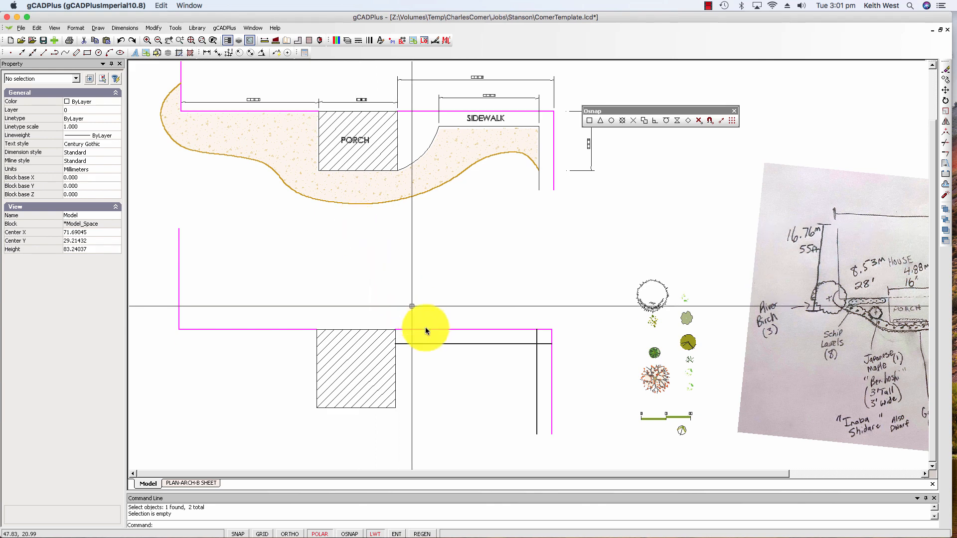
Set the lineweight of the lower plan's horizontal and vertical sidewalk lines to ByLayer.
click(450, 344)
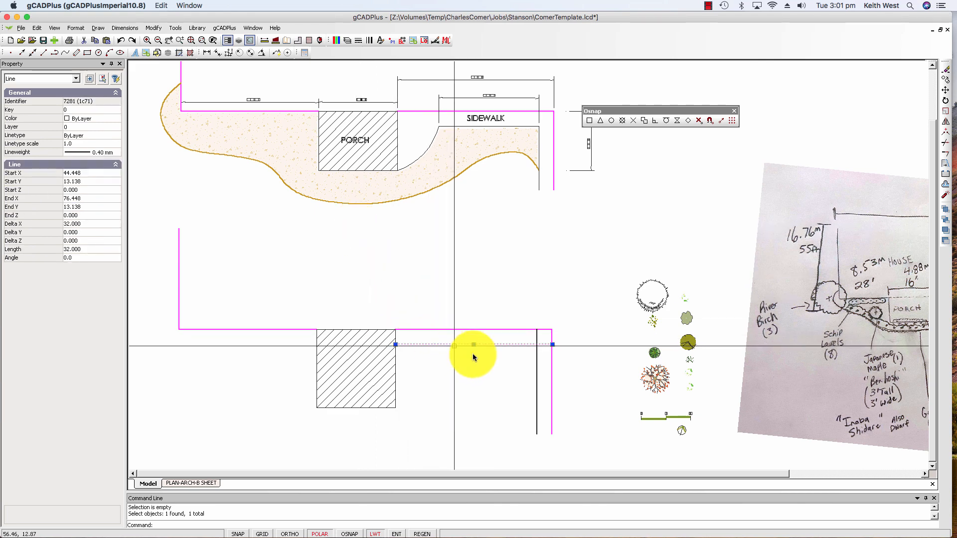
click(537, 408)
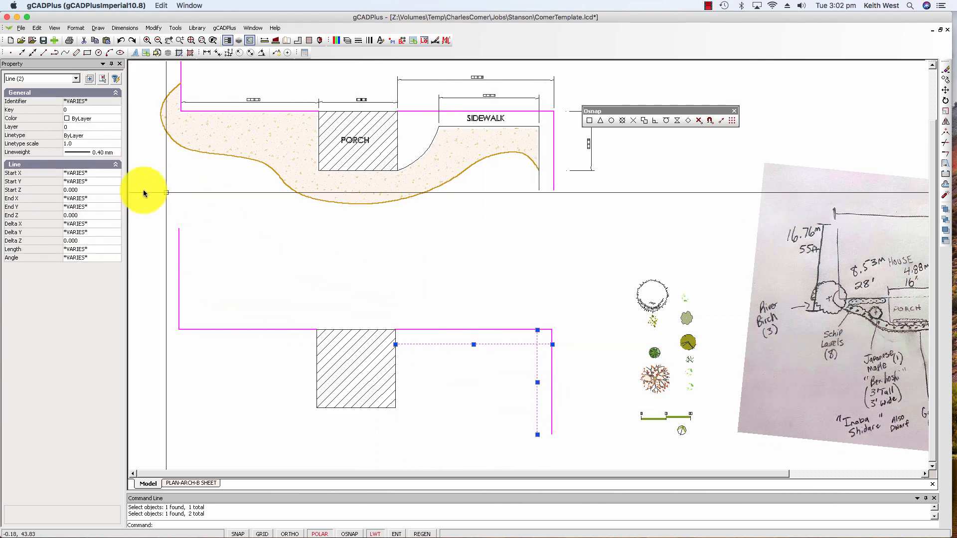
click(119, 152)
click(116, 153)
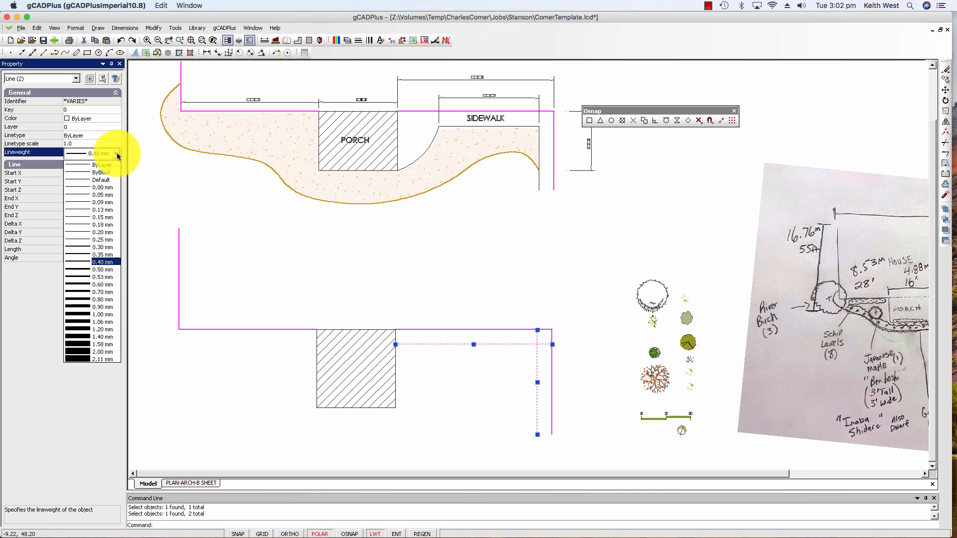
click(114, 166)
key(Escape)
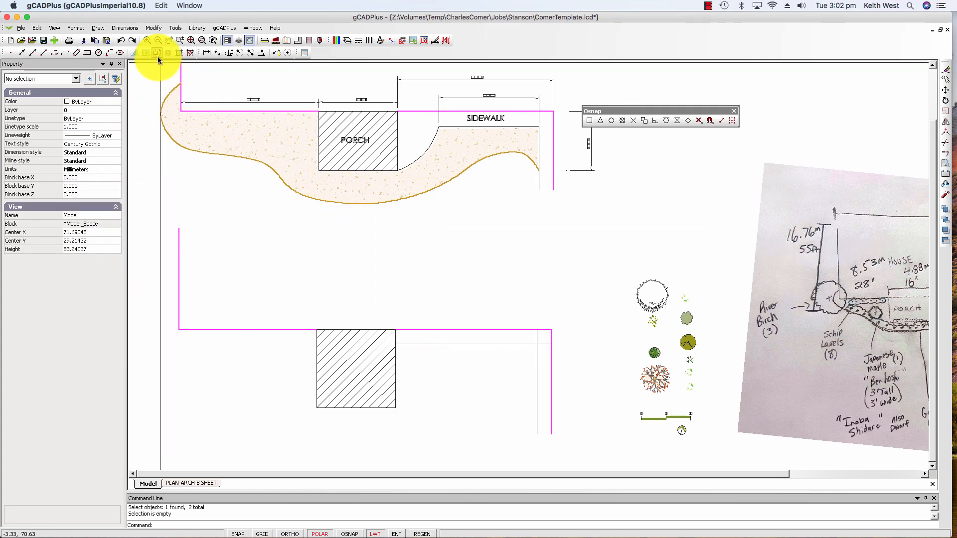
Fillet the horizontal and vertical sidewalk lines of the lower plan into a sharp corner, and save the drawing.
click(154, 28)
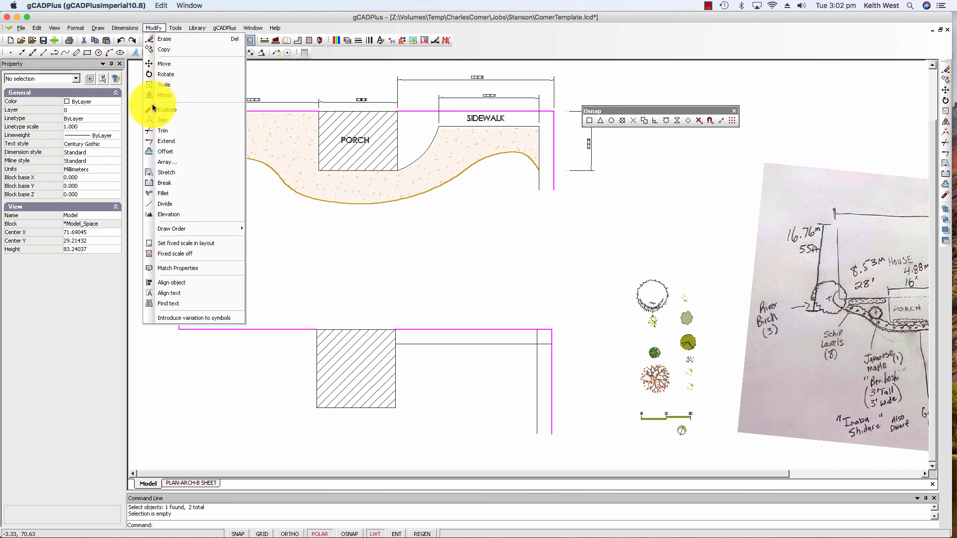
click(165, 194)
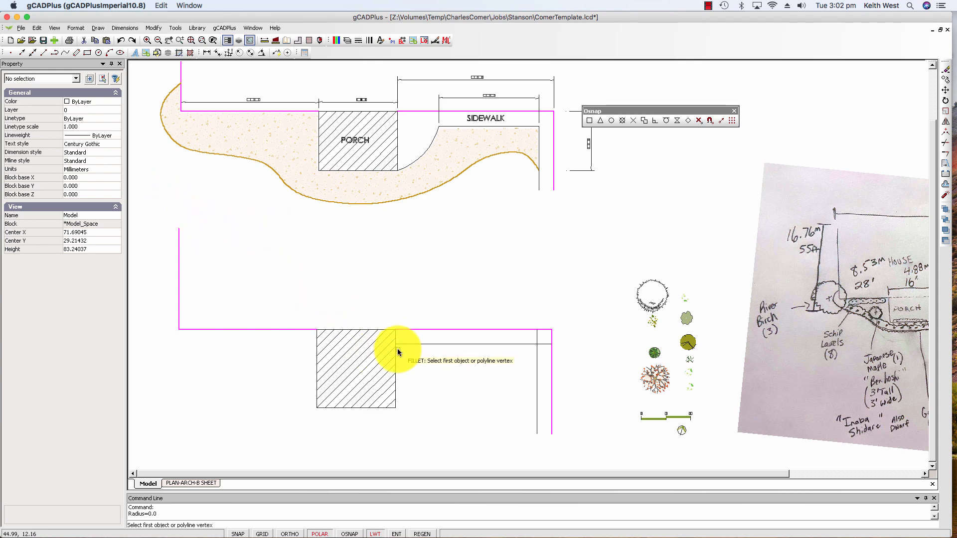
click(526, 345)
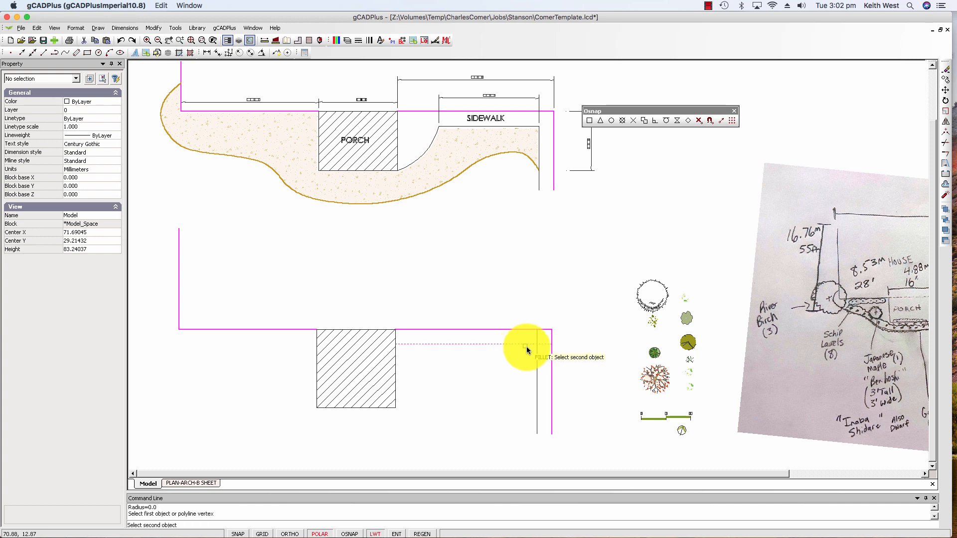
click(536, 355)
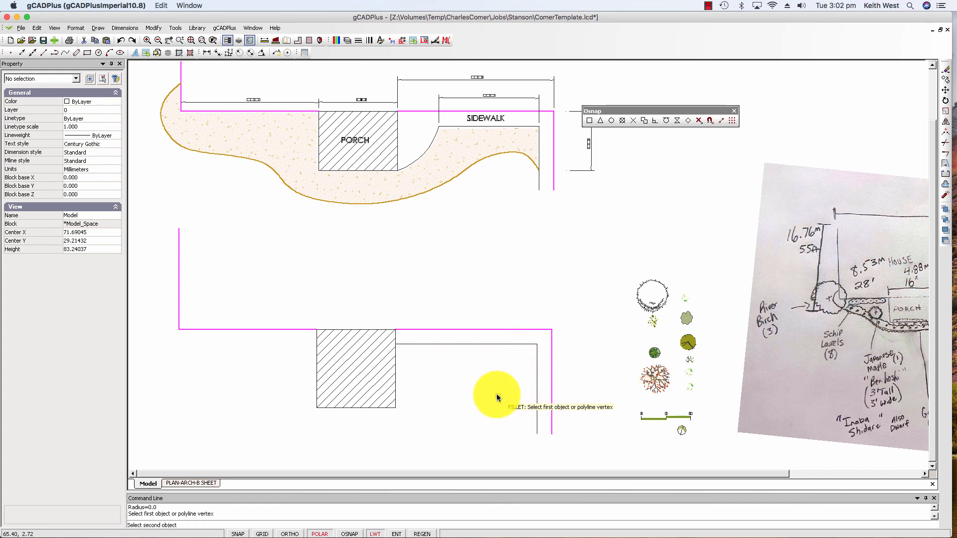
right_click(514, 238)
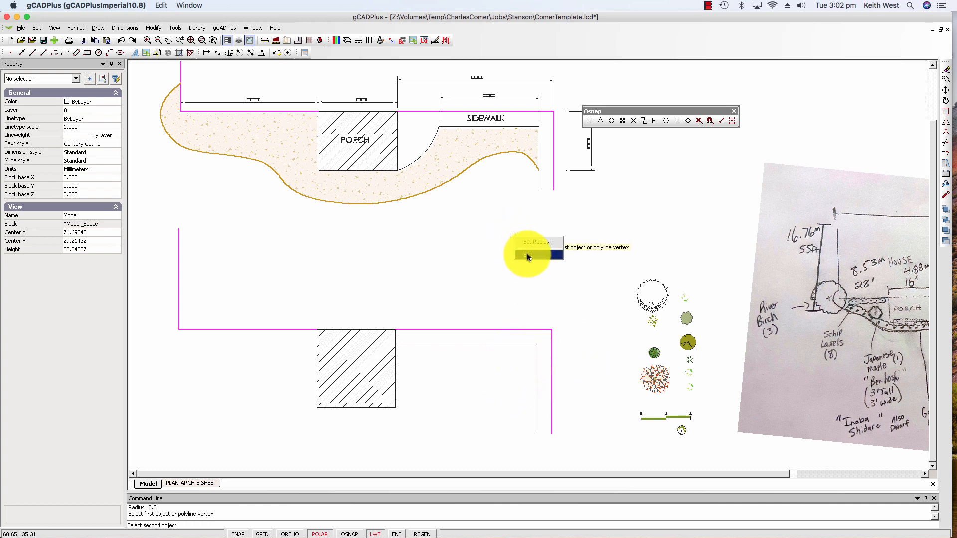
click(528, 253)
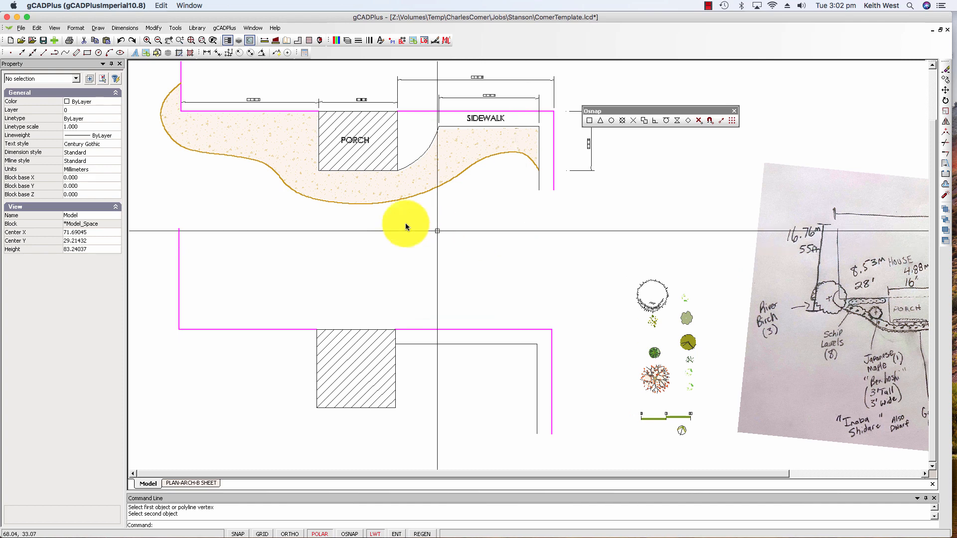
click(43, 43)
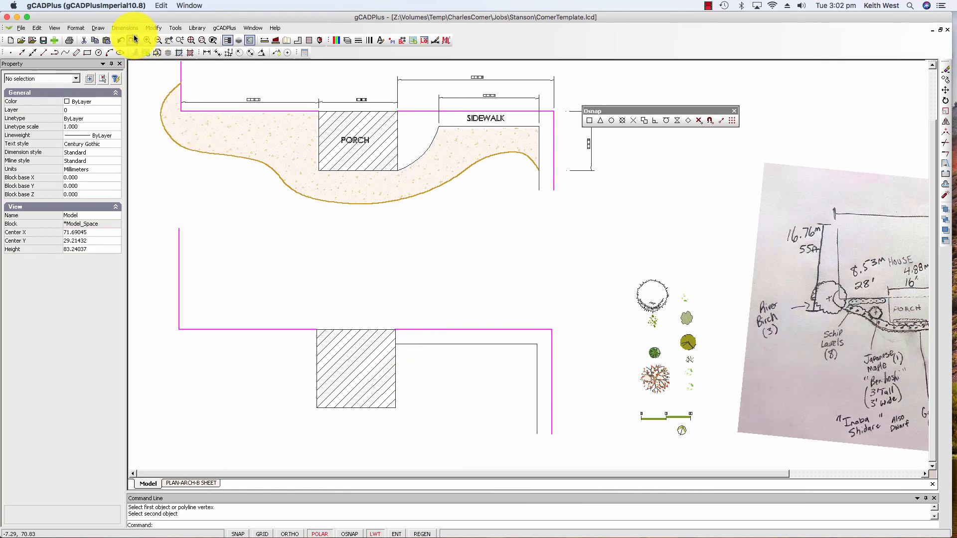
Place the single-line text PORCH inside the lower plan's hatched porch, about 1.5 units high with 0° rotation.
click(98, 28)
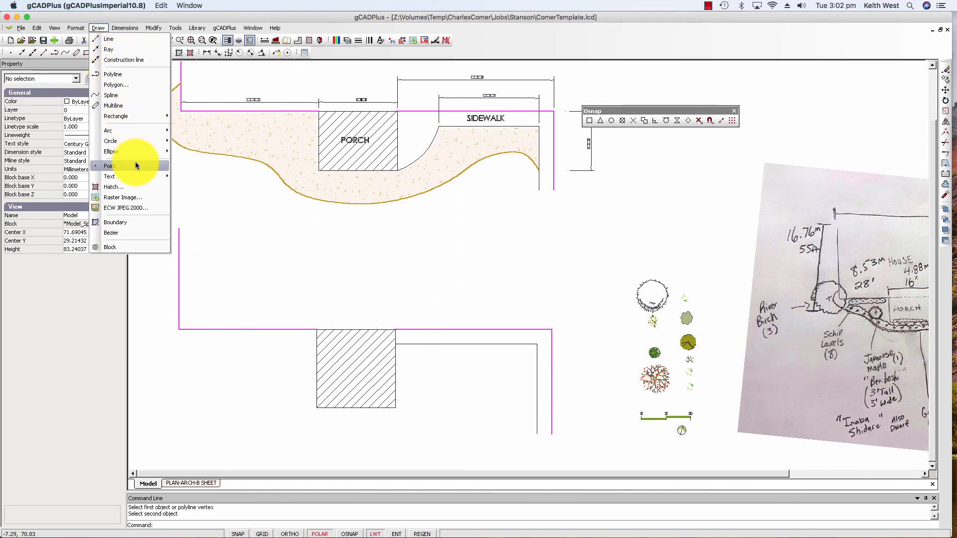
mouse_move(136, 176)
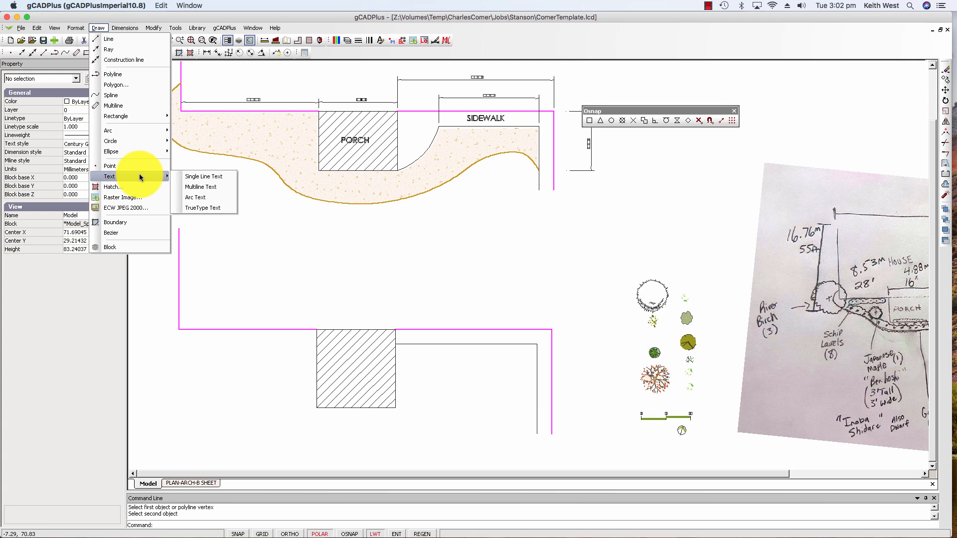
click(205, 176)
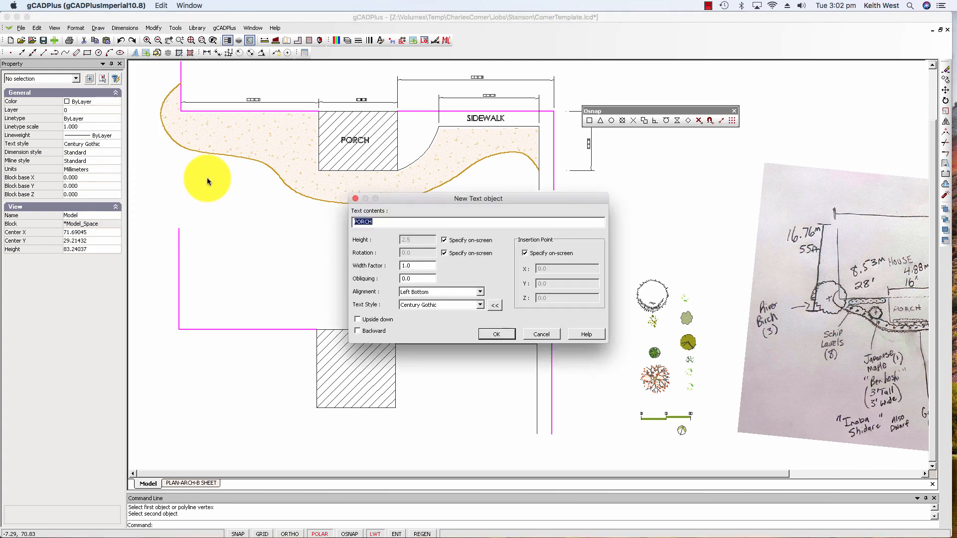
click(496, 334)
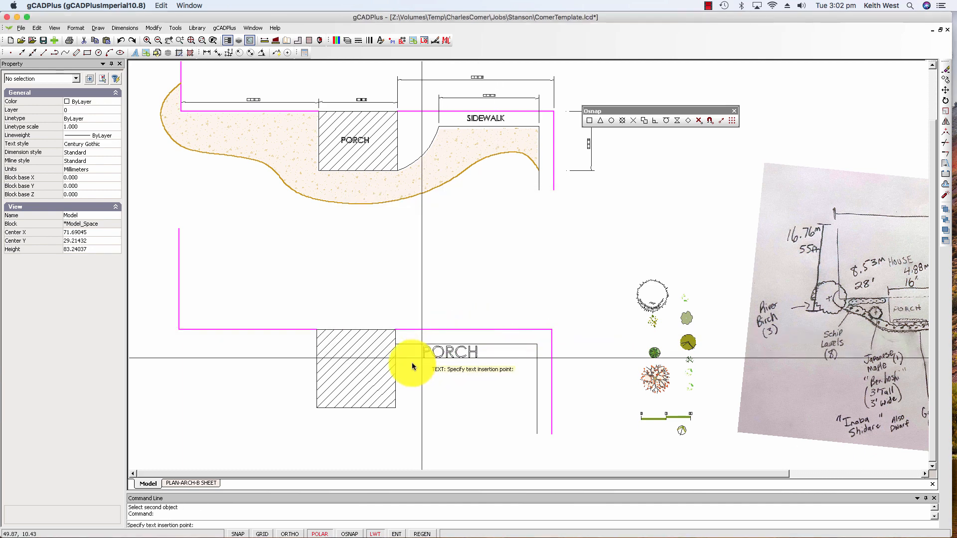
click(331, 381)
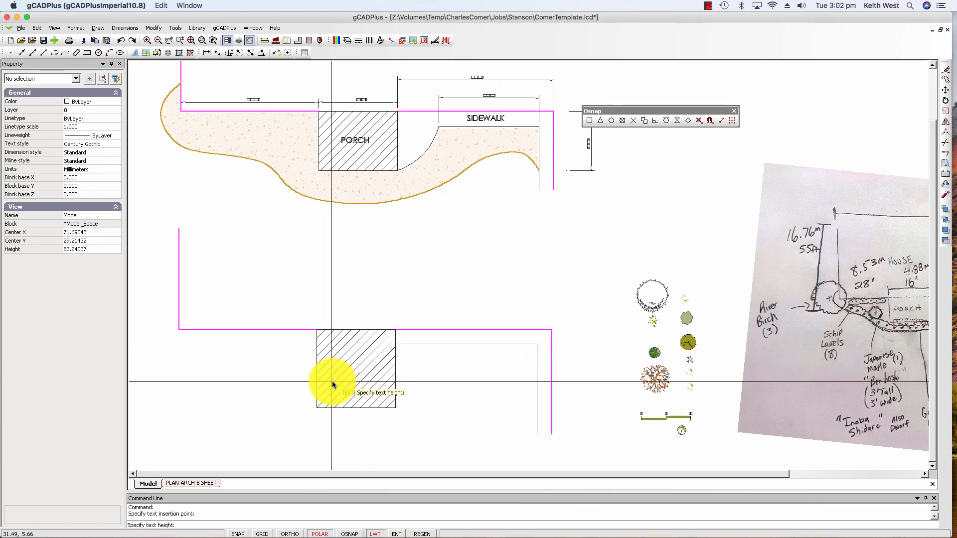
key(Return)
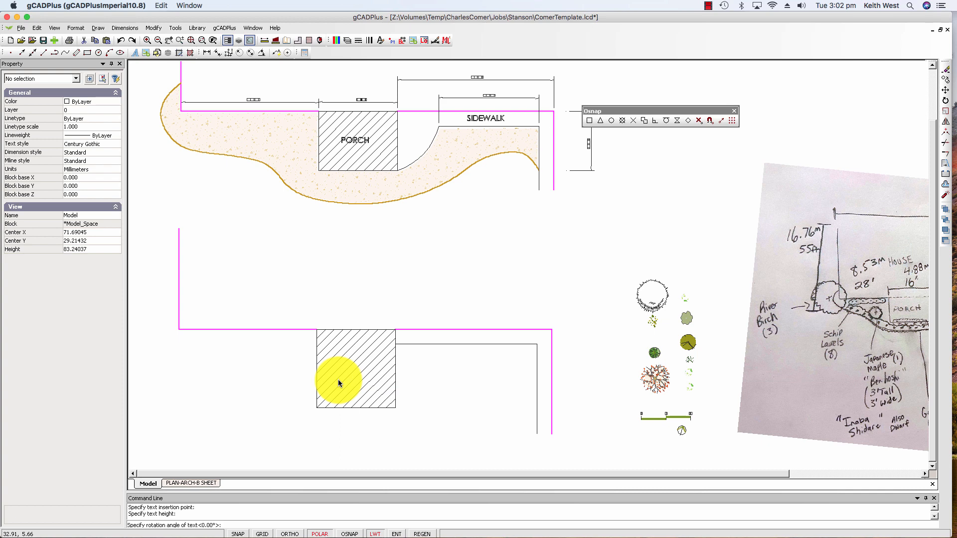
key(Return)
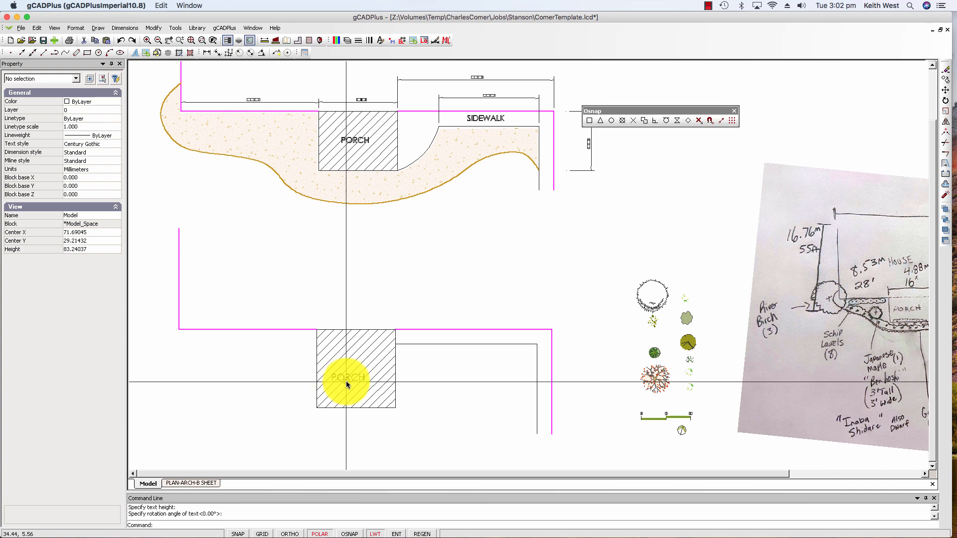
Copy the new PORCH label from its lower-left corner into the sidewalk strip beside the lower plan's porch.
scroll(347, 384, up, 2)
click(346, 385)
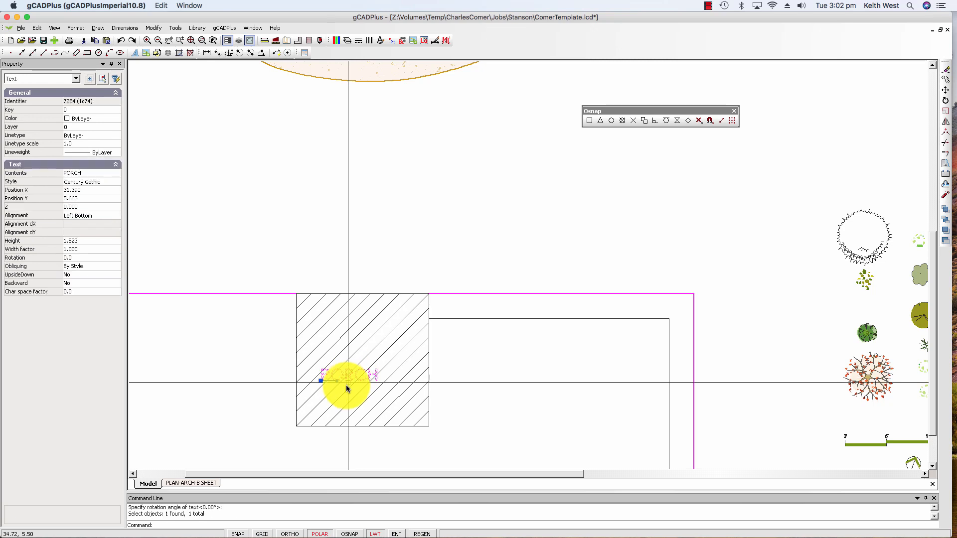
right_click(346, 385)
click(366, 414)
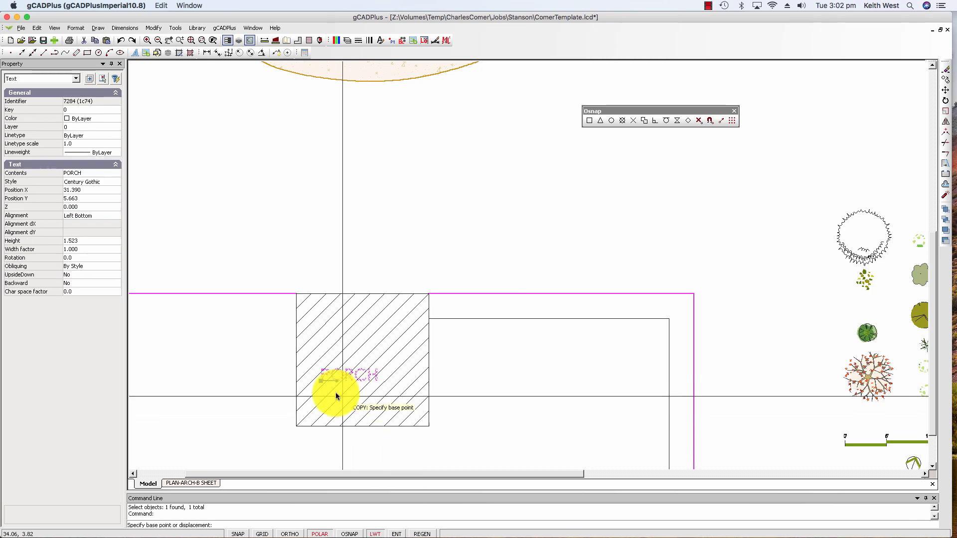
click(320, 381)
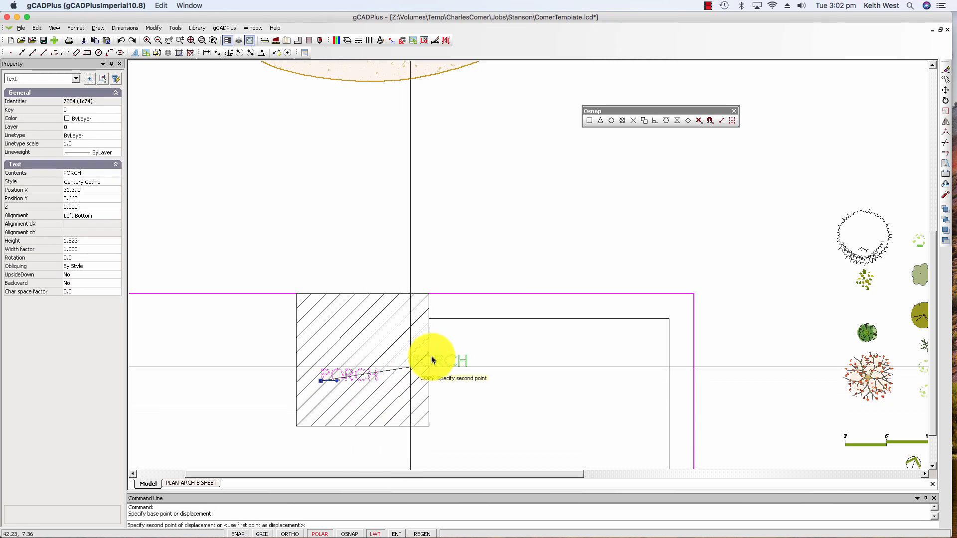
click(544, 311)
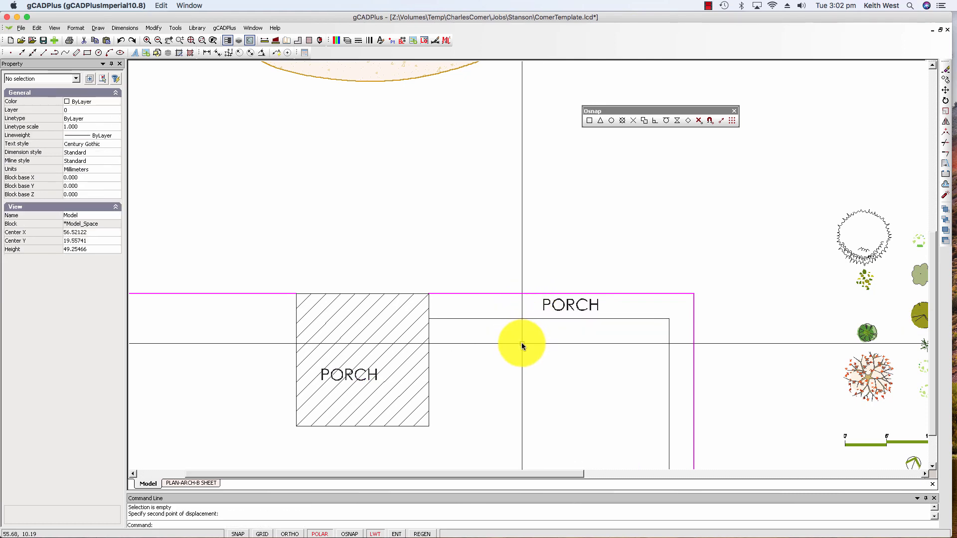
Change the contents of the copied label in the sidewalk strip to SIDEWALK and deselect it.
scroll(521, 343, down, 2)
click(541, 322)
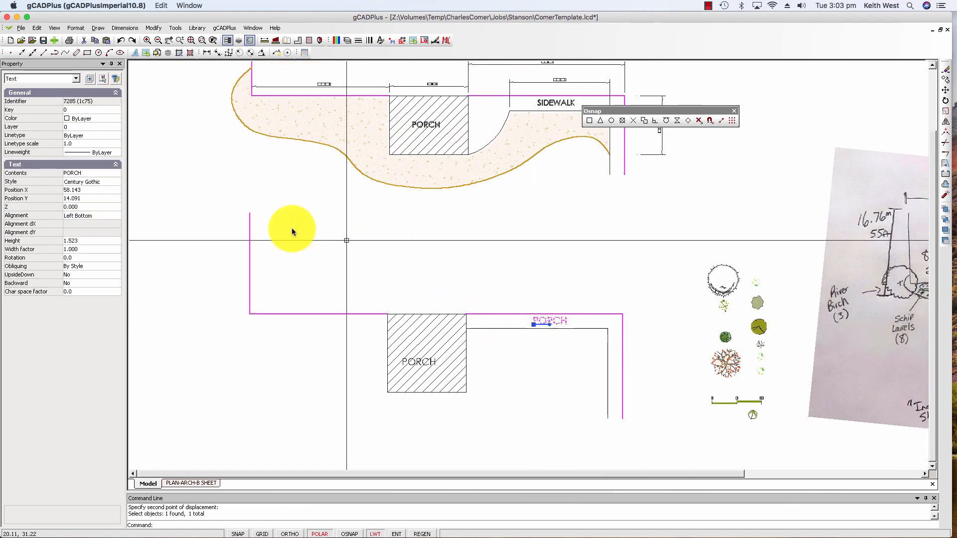
double_click(104, 172)
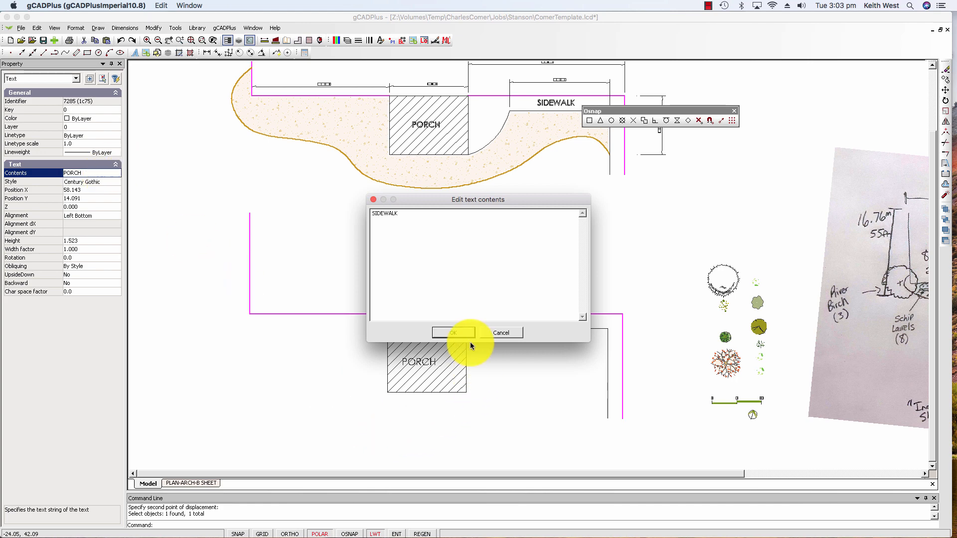
click(453, 333)
key(Escape)
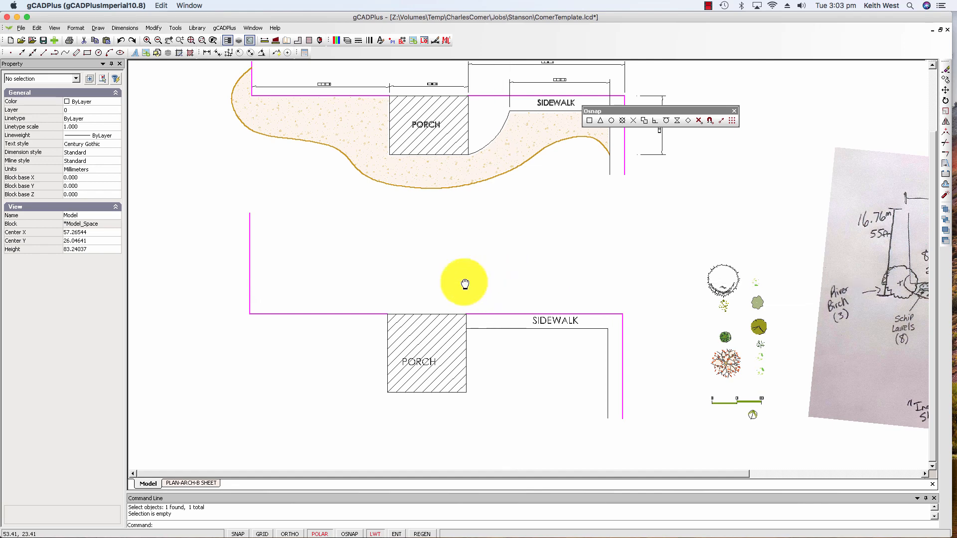
Examine the sidewalk's horizontal length dimension in the upper finished plan and its measurement property.
scroll(439, 279, right, 4)
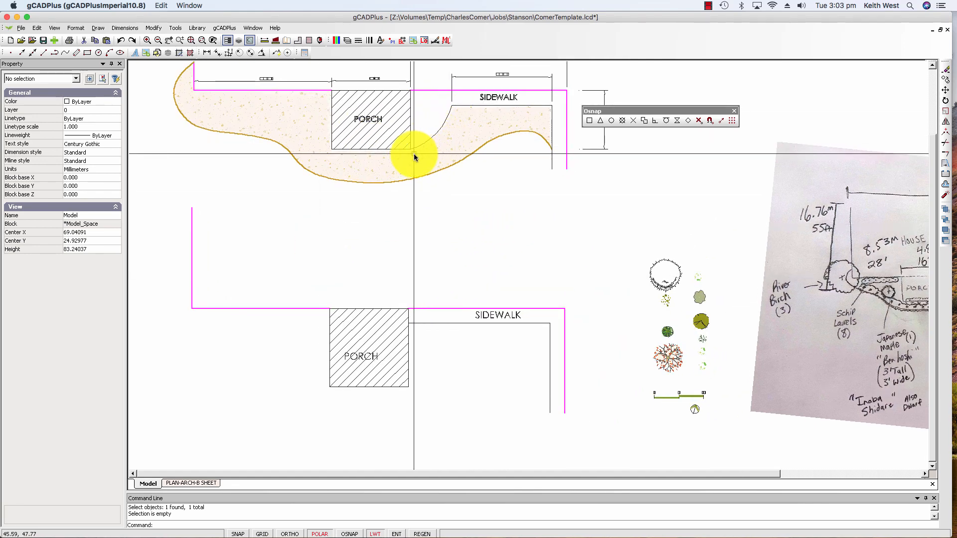
scroll(497, 94, up, 1)
scroll(496, 93, up, 1)
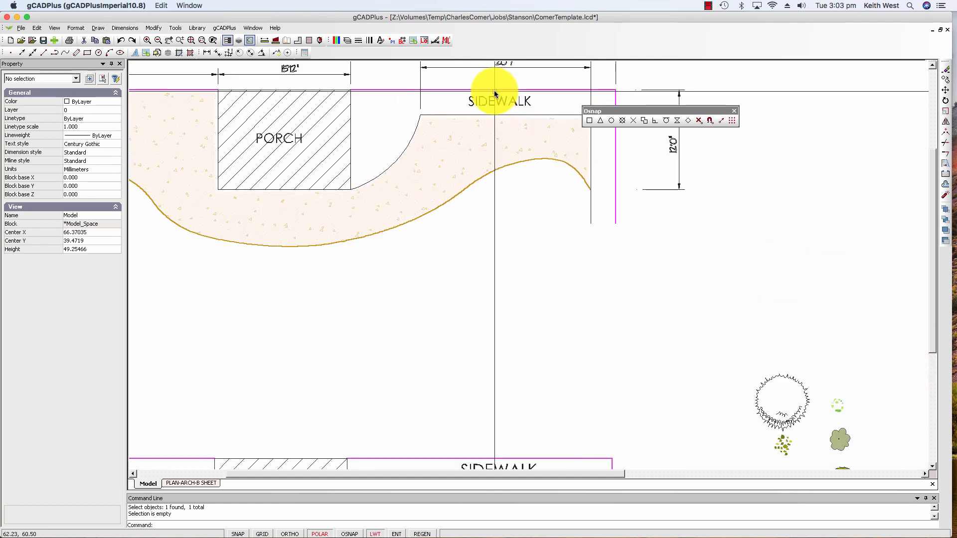
middle_drag(488, 107, 467, 136)
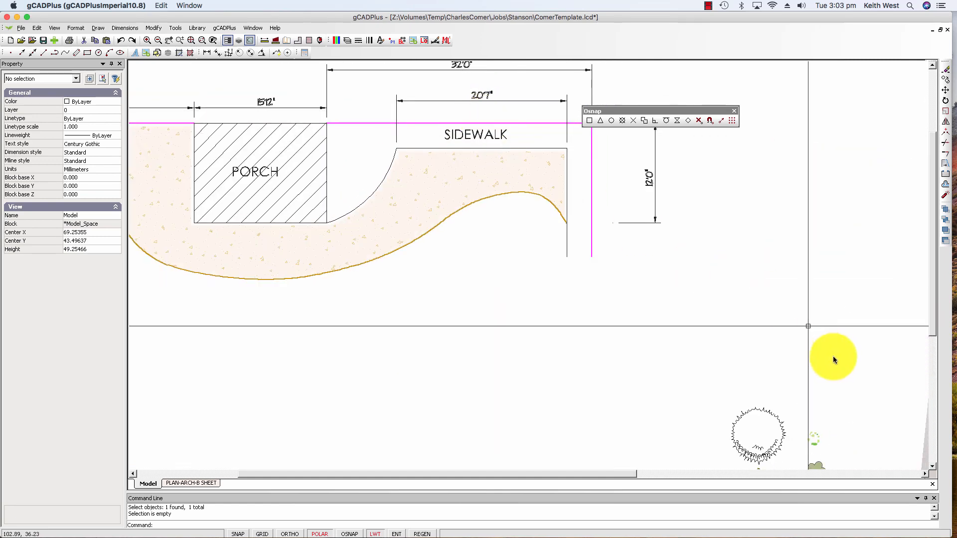
click(489, 123)
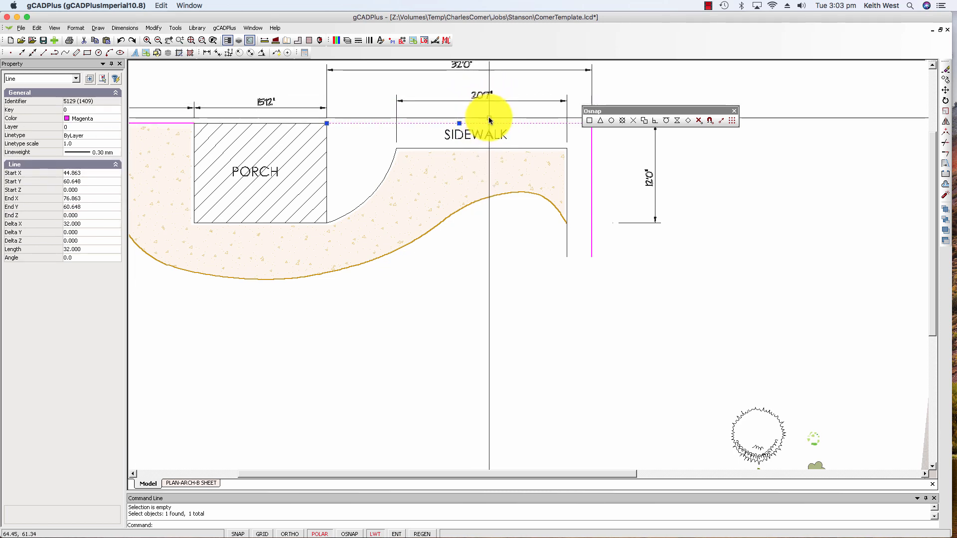
key(Escape)
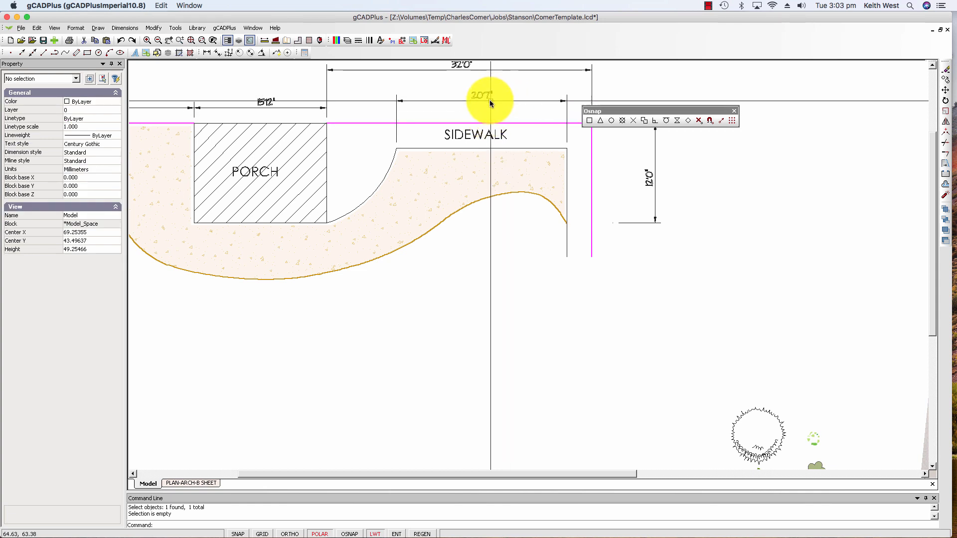
click(490, 98)
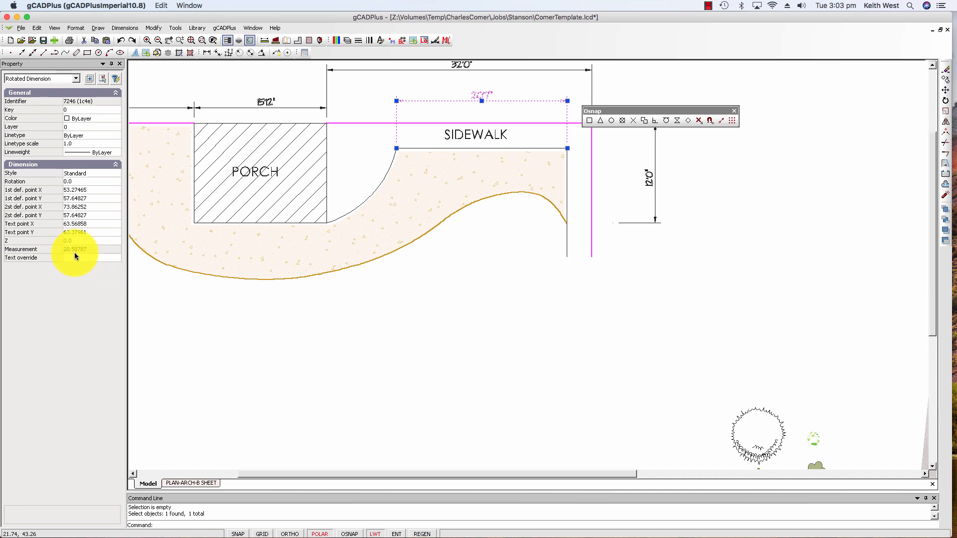
key(Escape)
scroll(380, 355, down, 3)
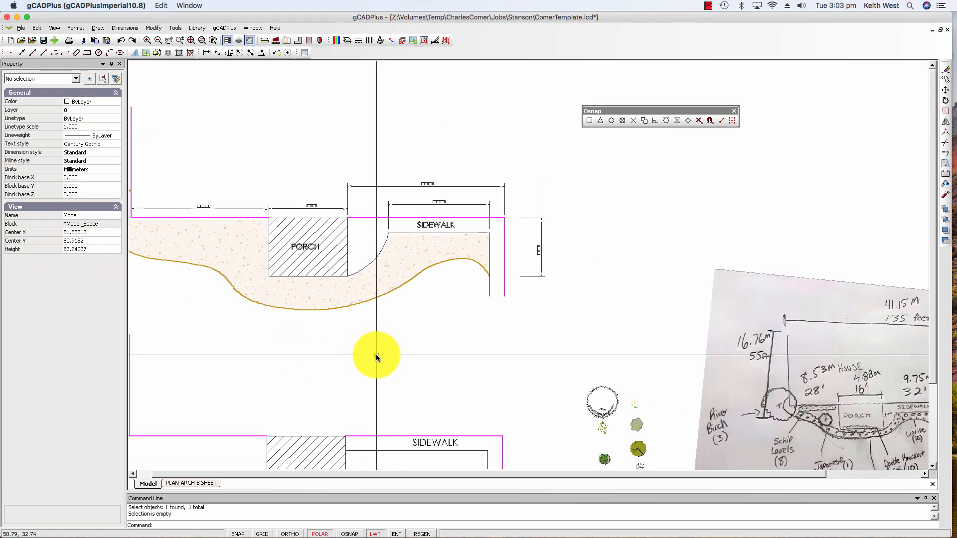
middle_drag(399, 349, 395, 283)
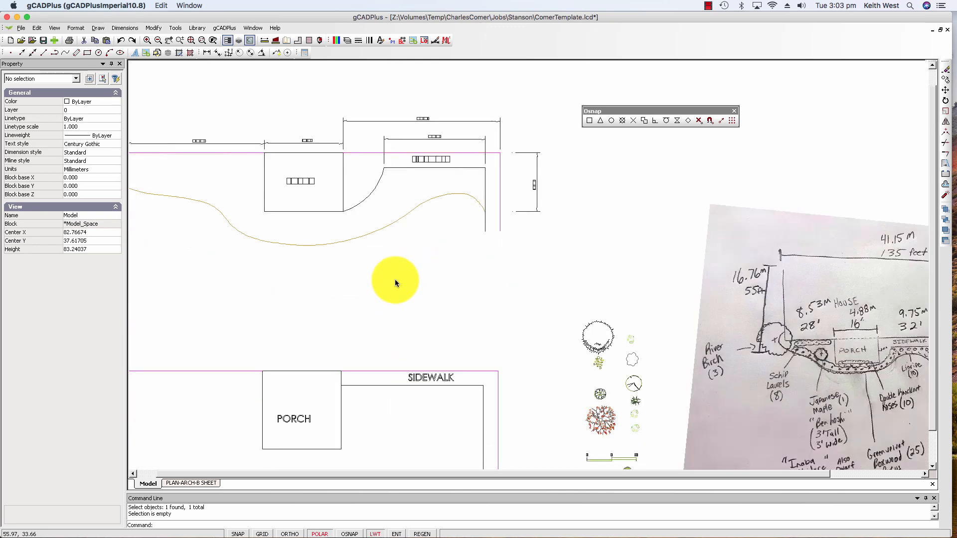
Offset the vertical sidewalk edge near the lower plan's house corner by 20.587 toward the porch.
right_click(421, 302)
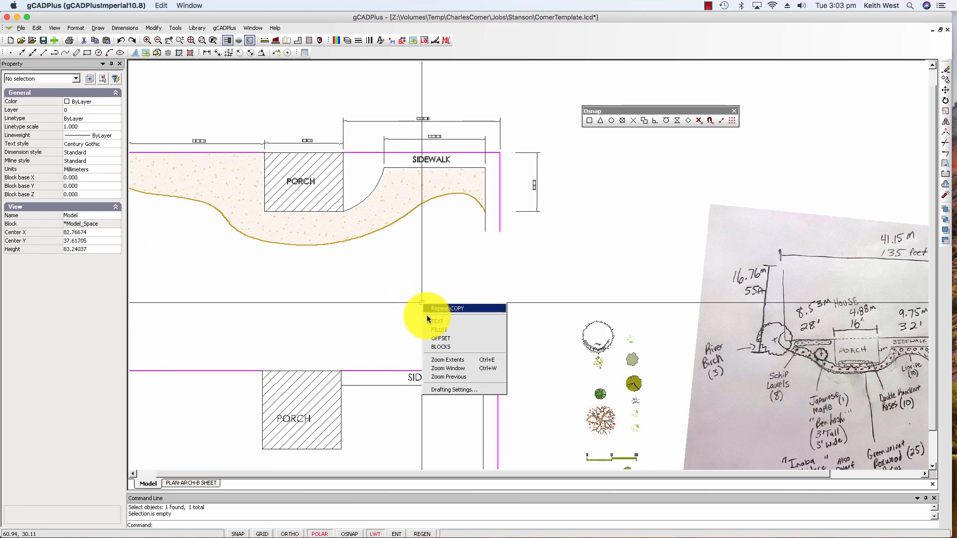
click(452, 338)
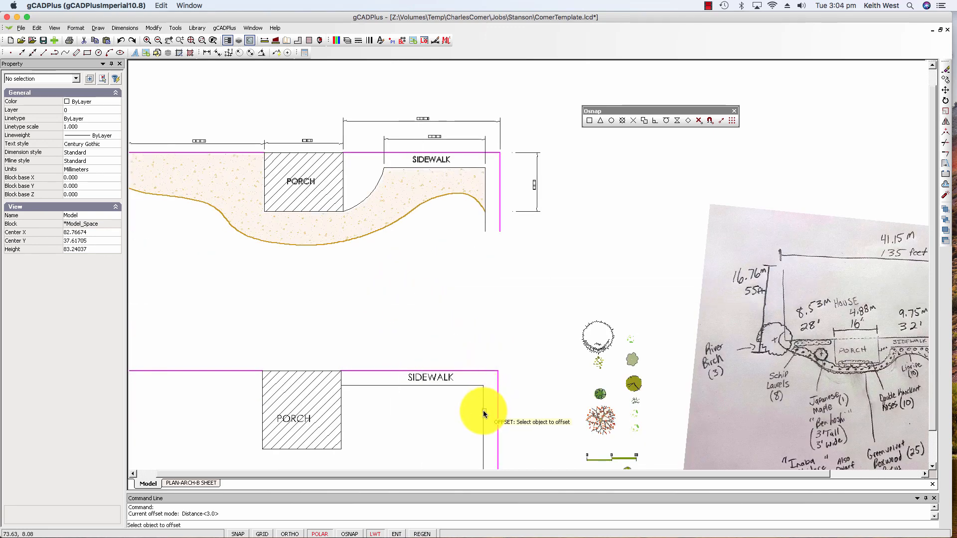
click(484, 411)
right_click(477, 414)
click(488, 421)
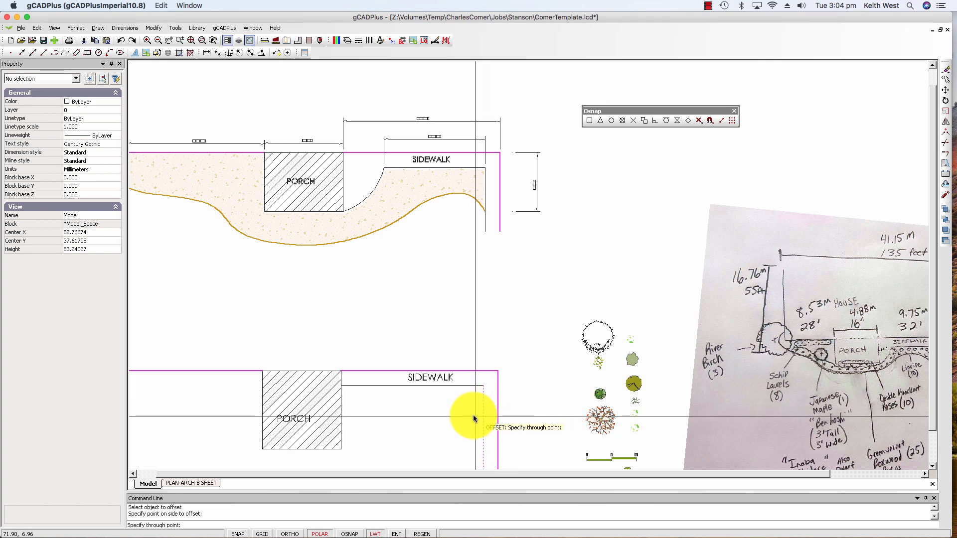
right_click(474, 424)
key(Escape)
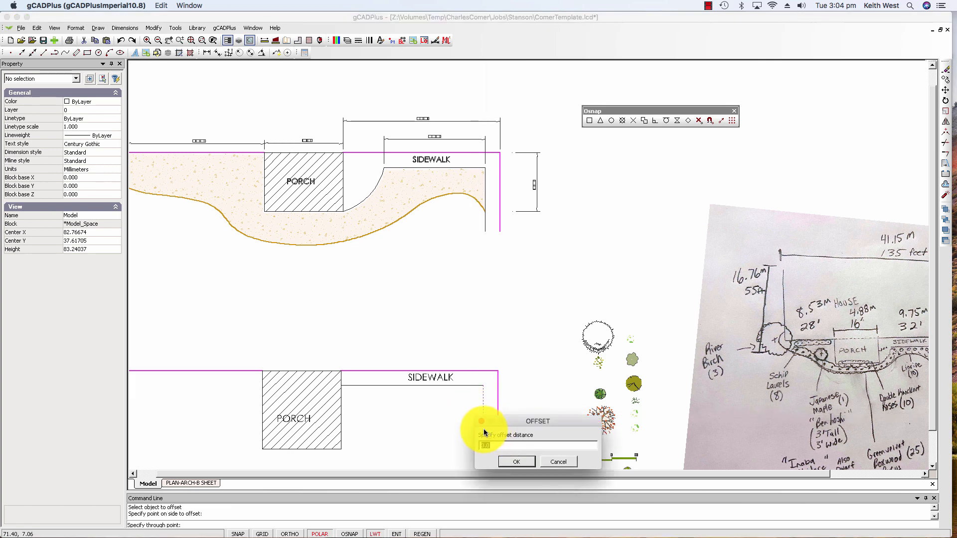
text(20)
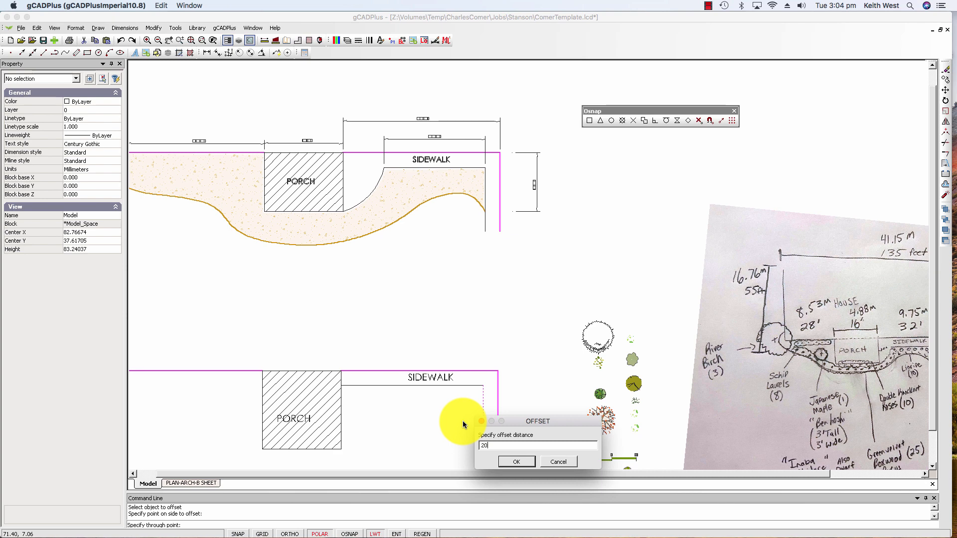
text(.587)
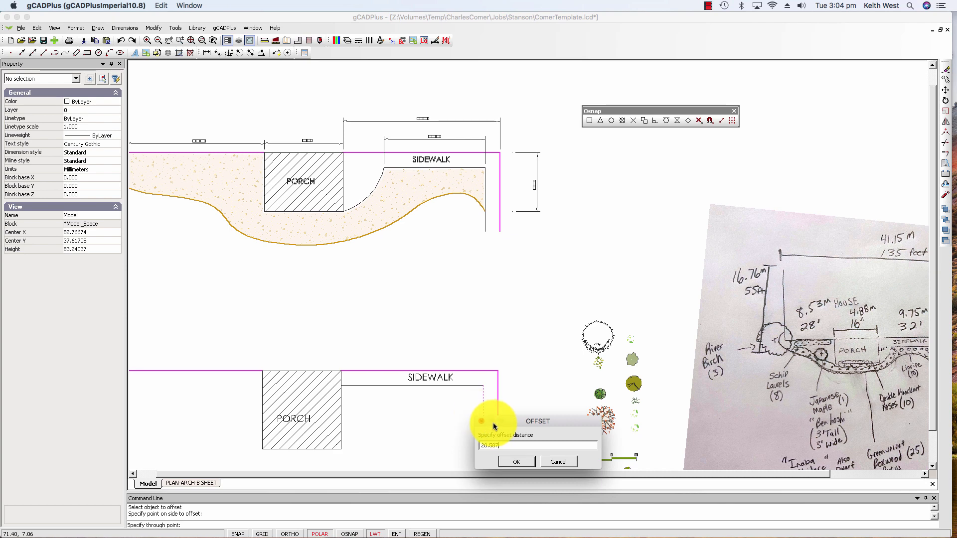
click(516, 462)
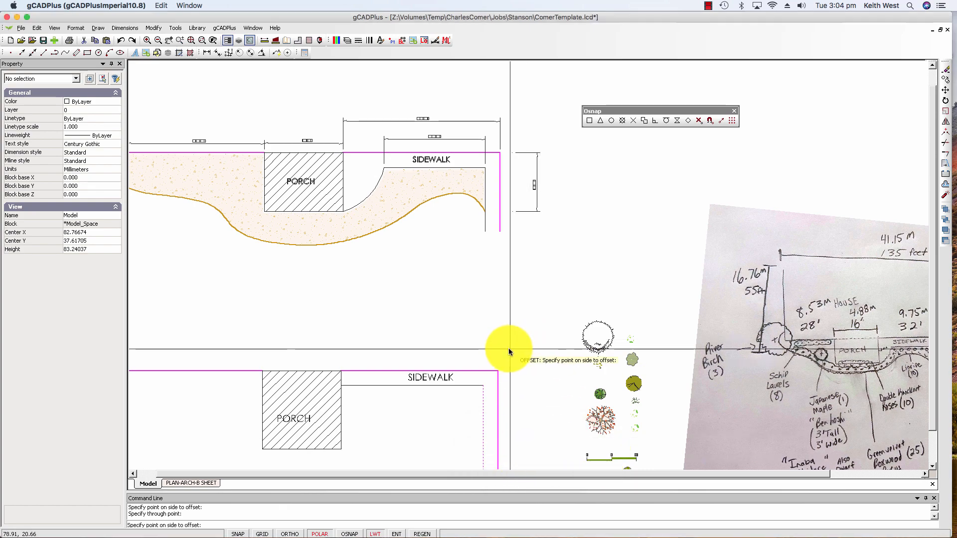
scroll(521, 257, down, 3)
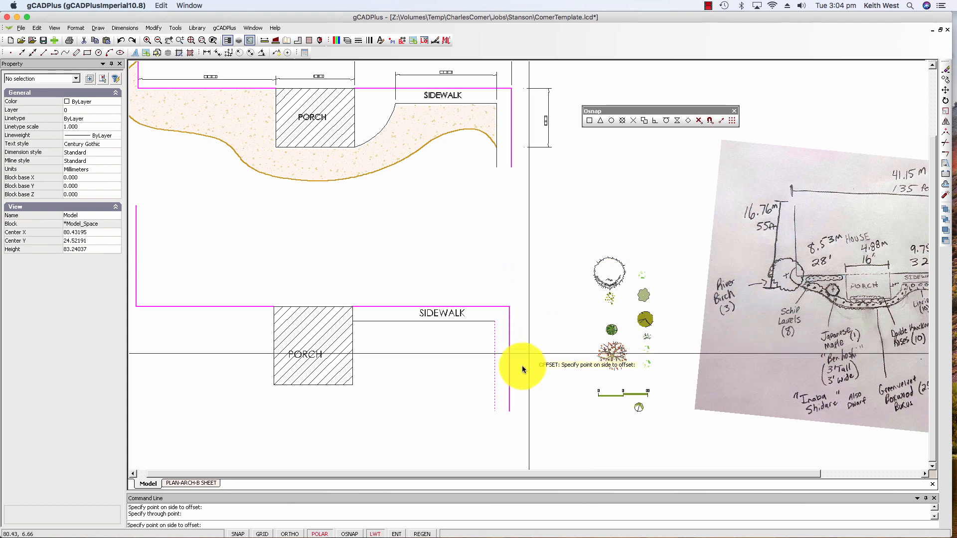
click(399, 371)
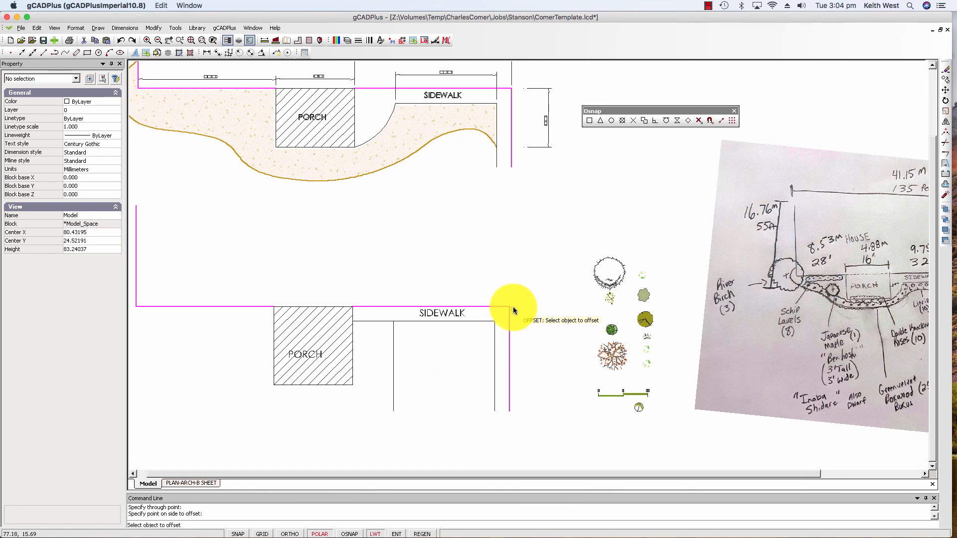
key(Escape)
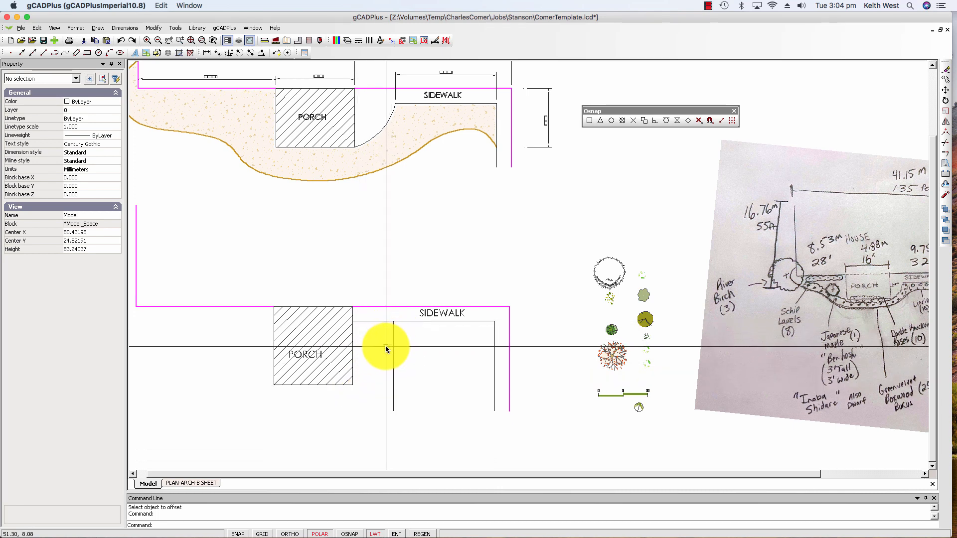
Fillet the new vertical line with the lower sidewalk's horizontal edge at radius 0, trimming the segment toward the porch.
scroll(397, 322, up, 3)
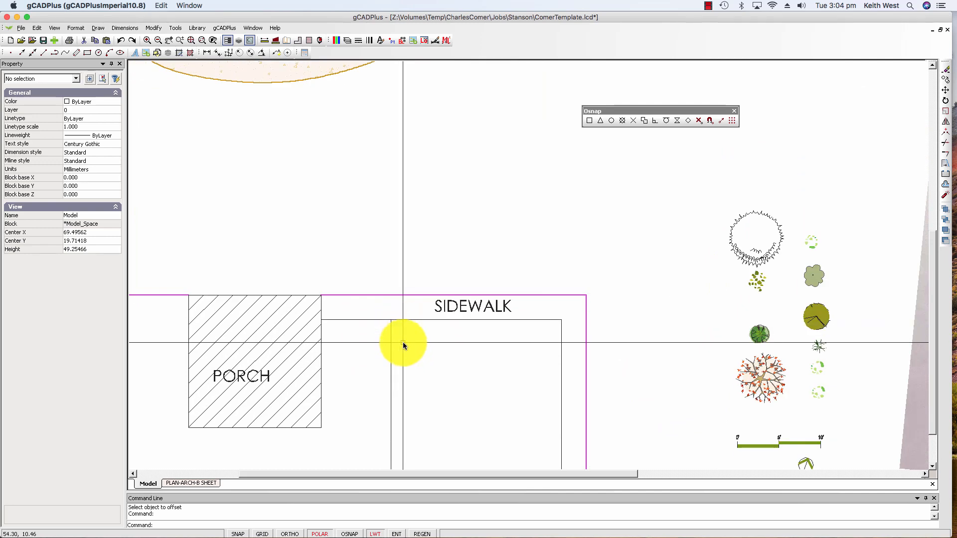
scroll(404, 345, up, 1)
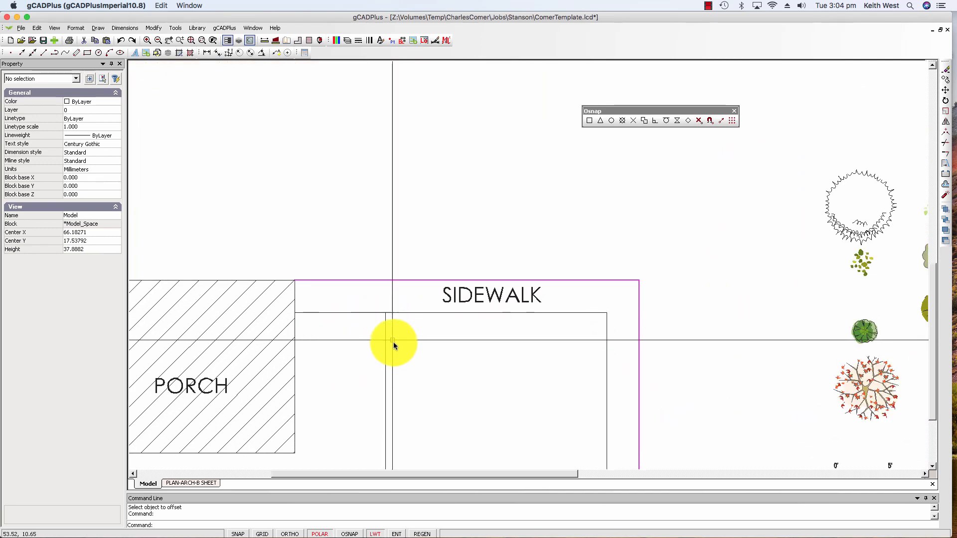
scroll(394, 342, down, 2)
right_click(412, 354)
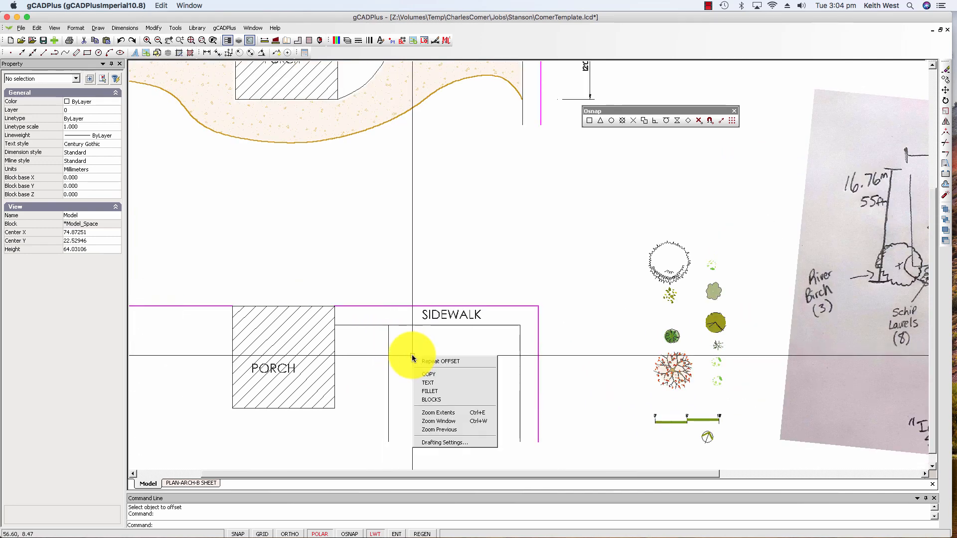
click(441, 390)
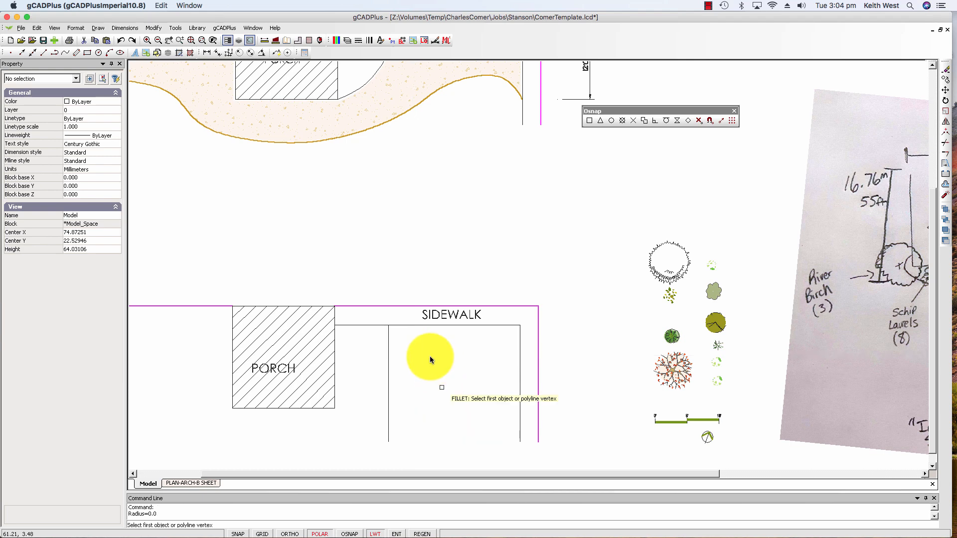
click(388, 337)
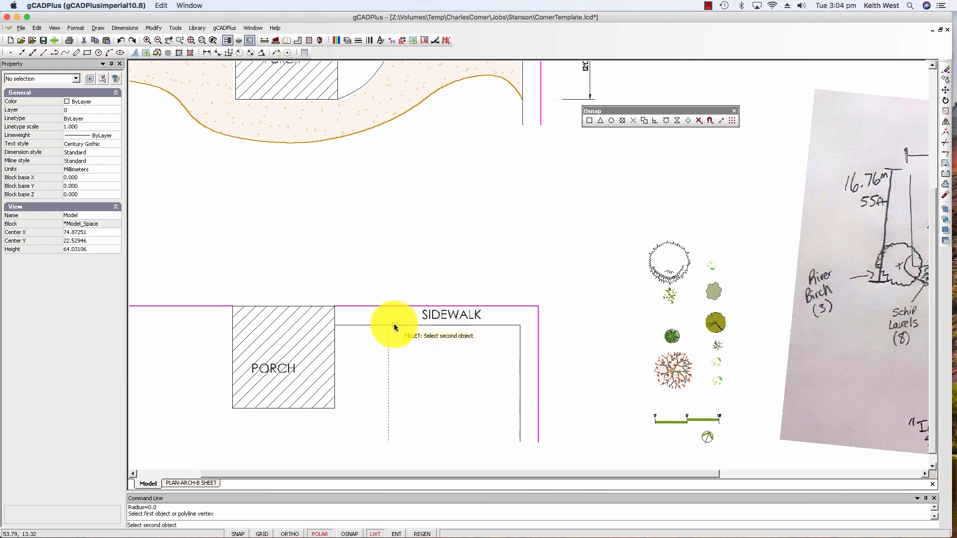
click(390, 325)
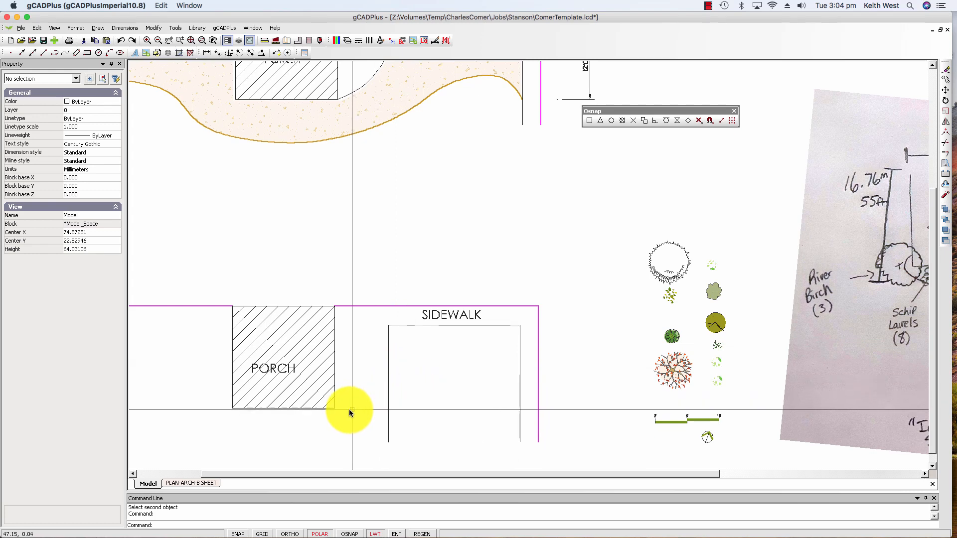
Check the lower porch outline's properties and measure the length of its side facing the sidewalk, corner to corner.
scroll(353, 409, down, 1)
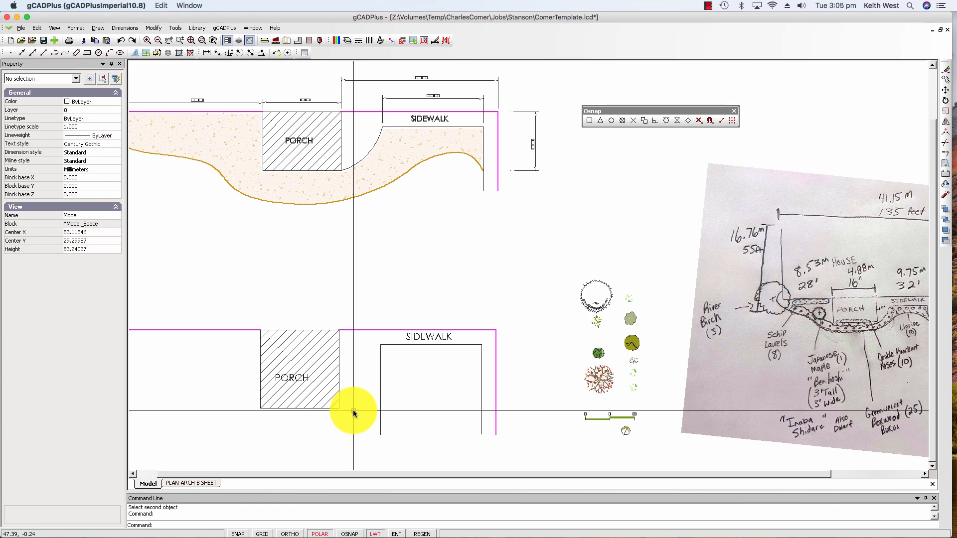
click(339, 363)
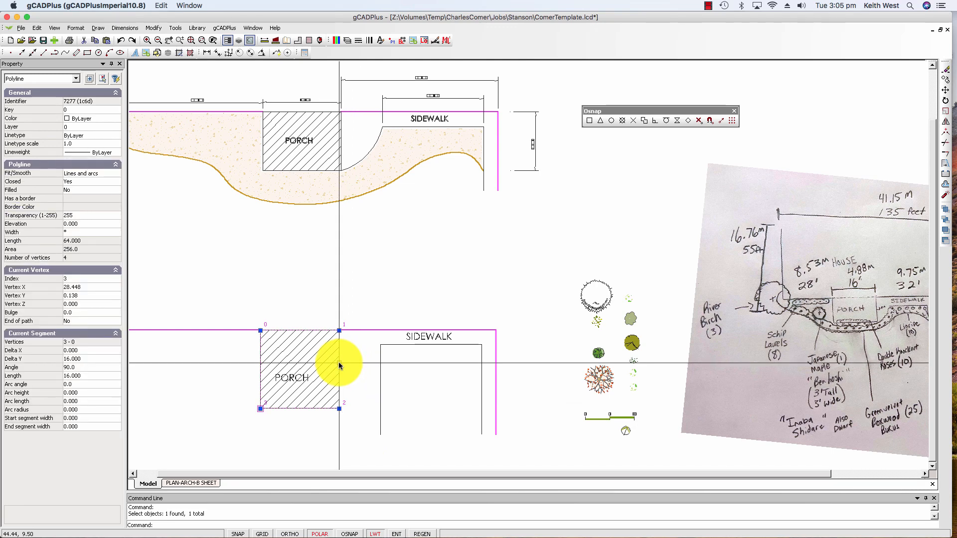
key(Escape)
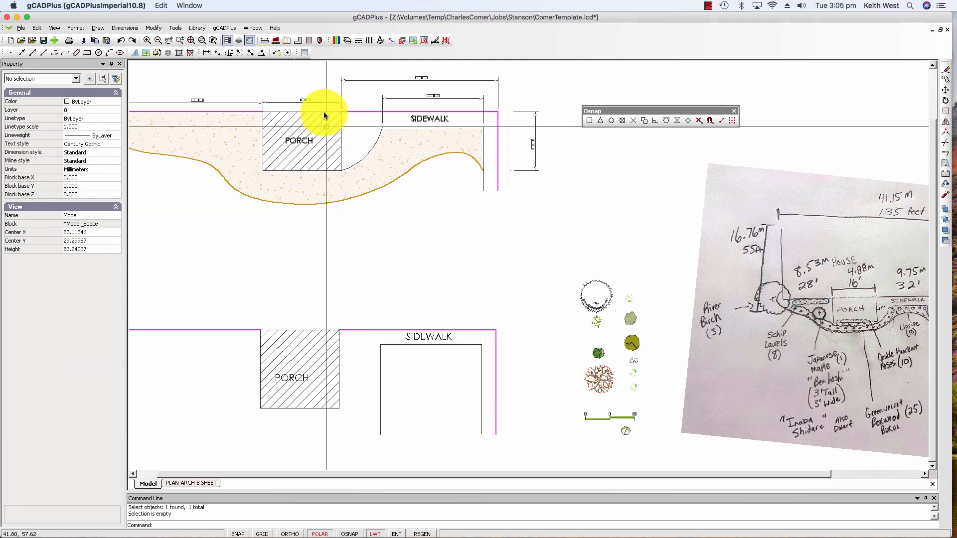
click(264, 40)
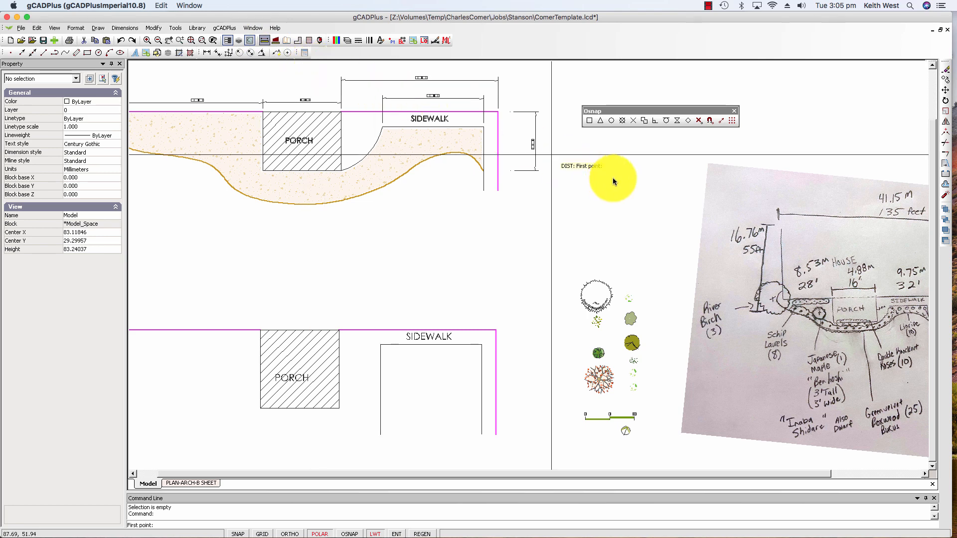
click(339, 330)
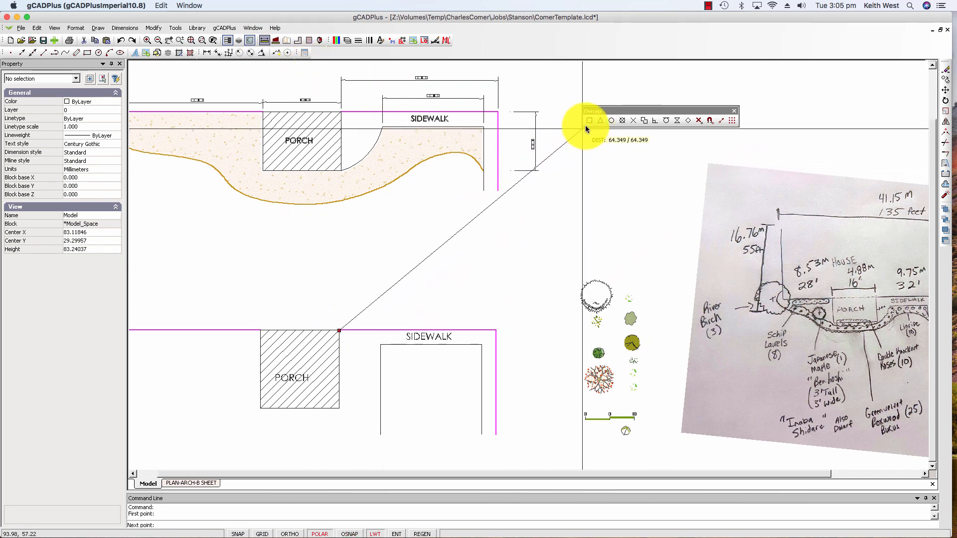
click(339, 410)
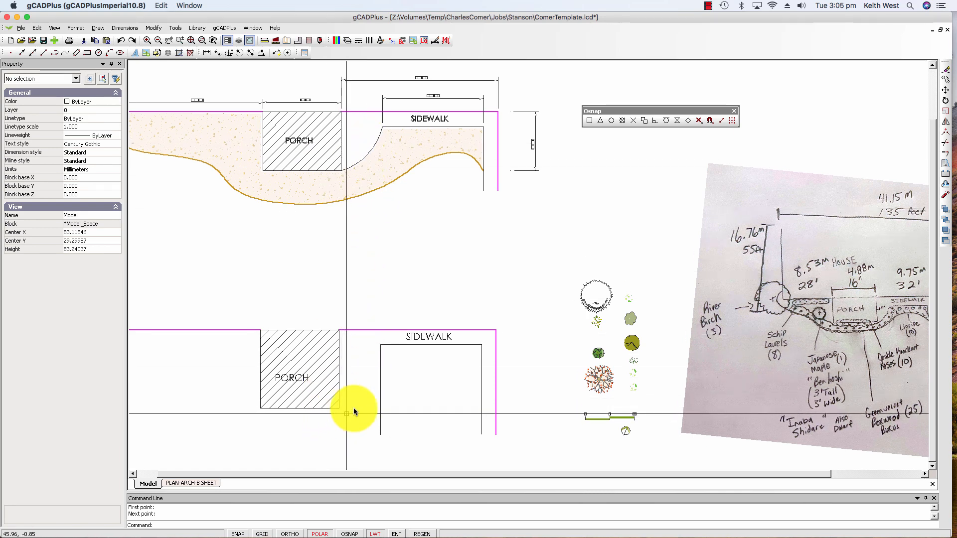
middle_drag(352, 405, 346, 370)
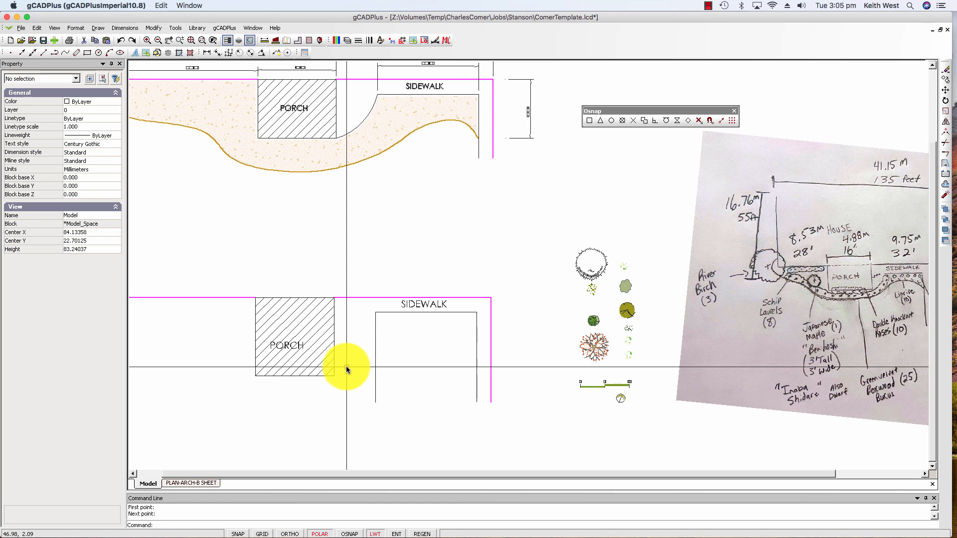
Draw a three-point arc from the lower porch's outer corner, bowed away from the house, to the endpoint of the sidewalk's inner corner.
click(97, 28)
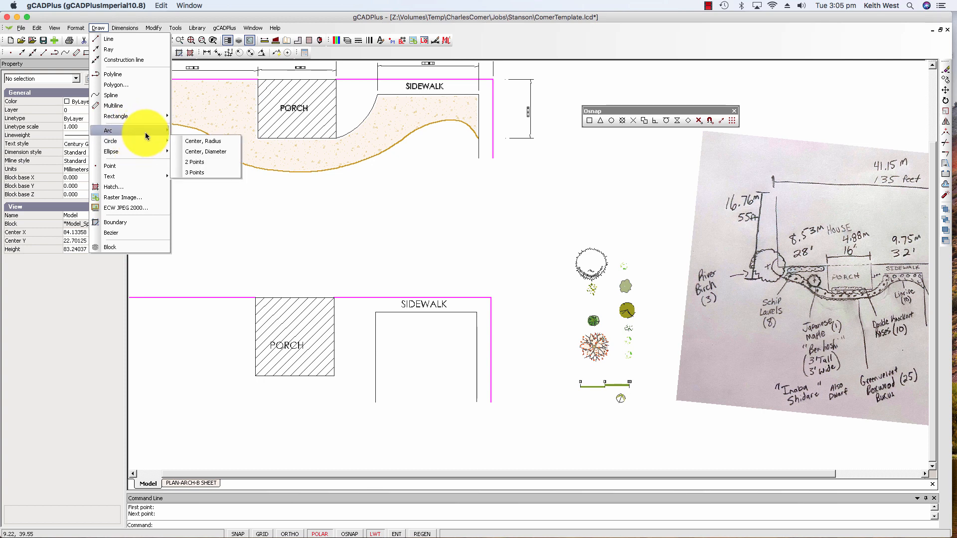
mouse_move(145, 132)
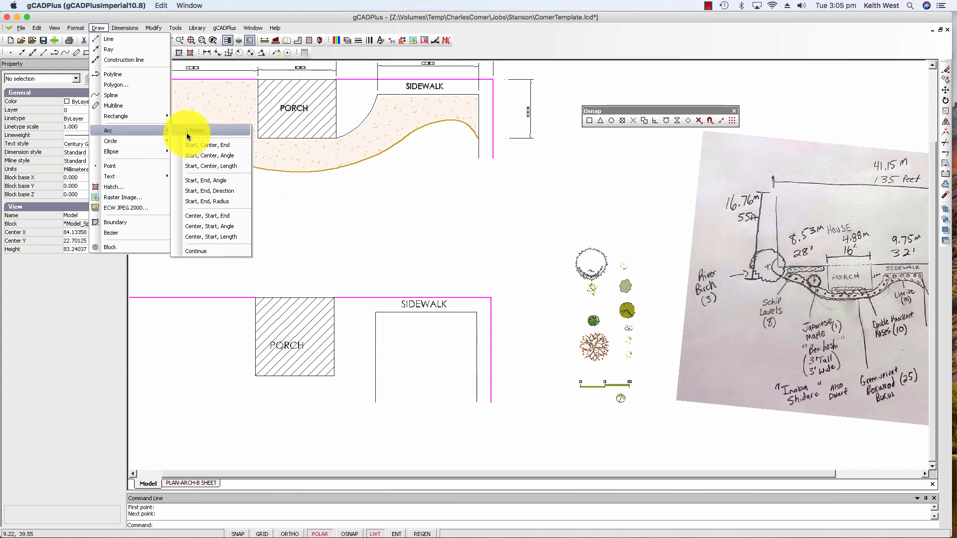
click(189, 134)
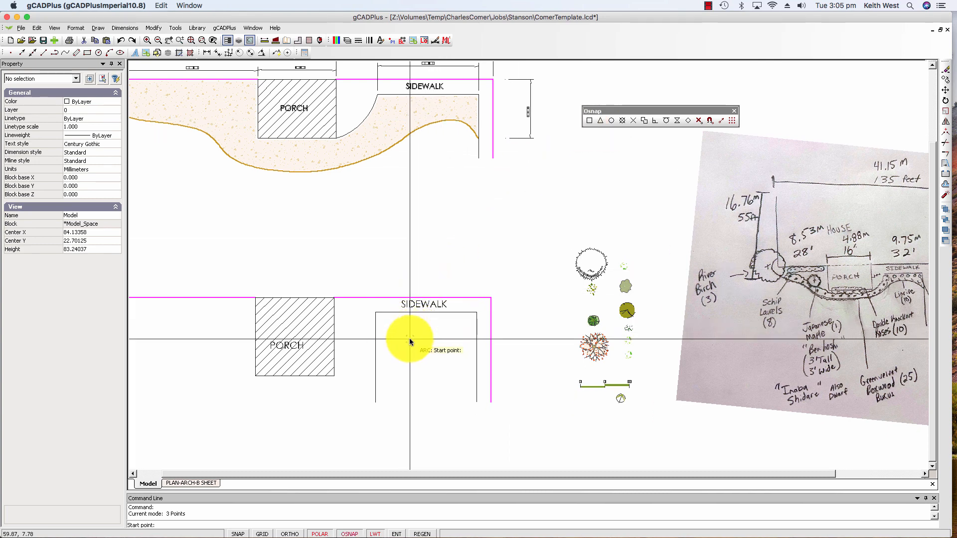
click(352, 373)
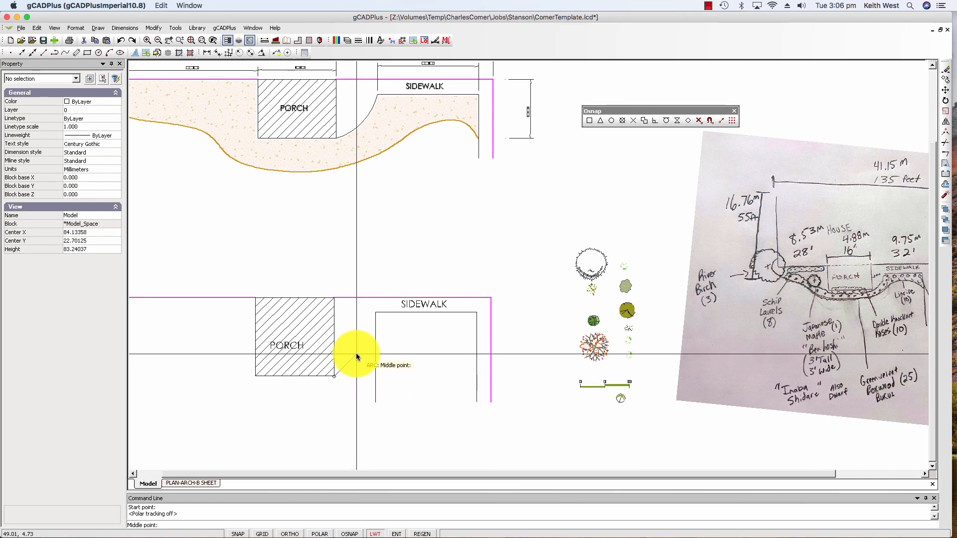
click(356, 353)
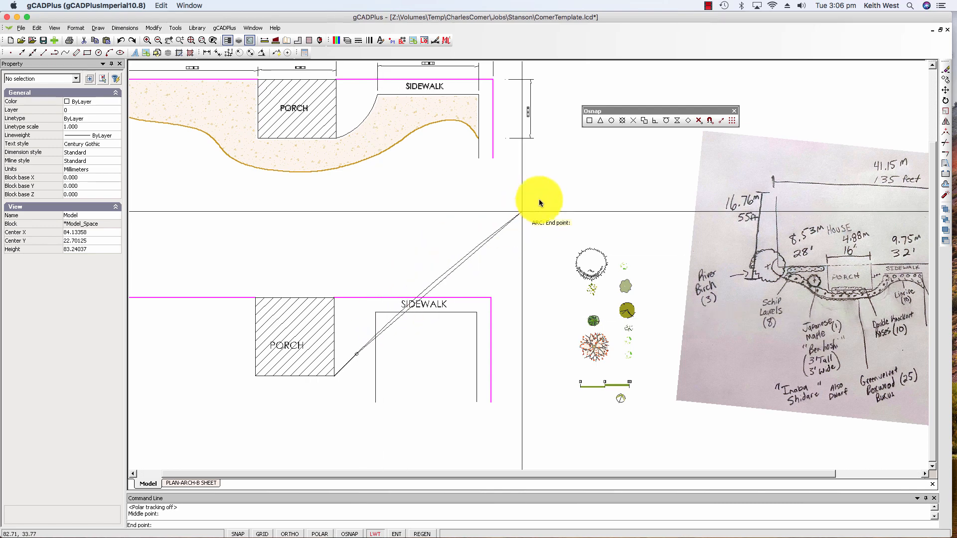
click(588, 121)
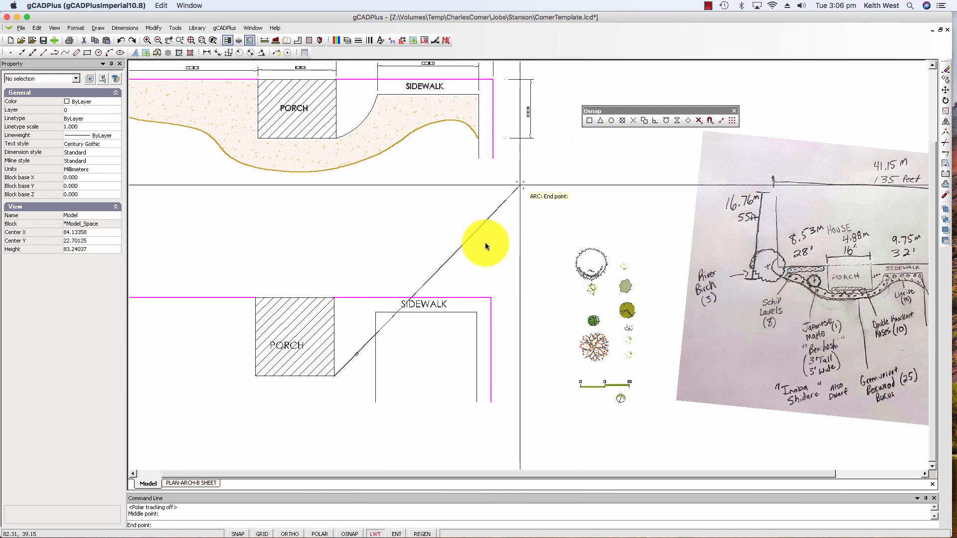
click(375, 316)
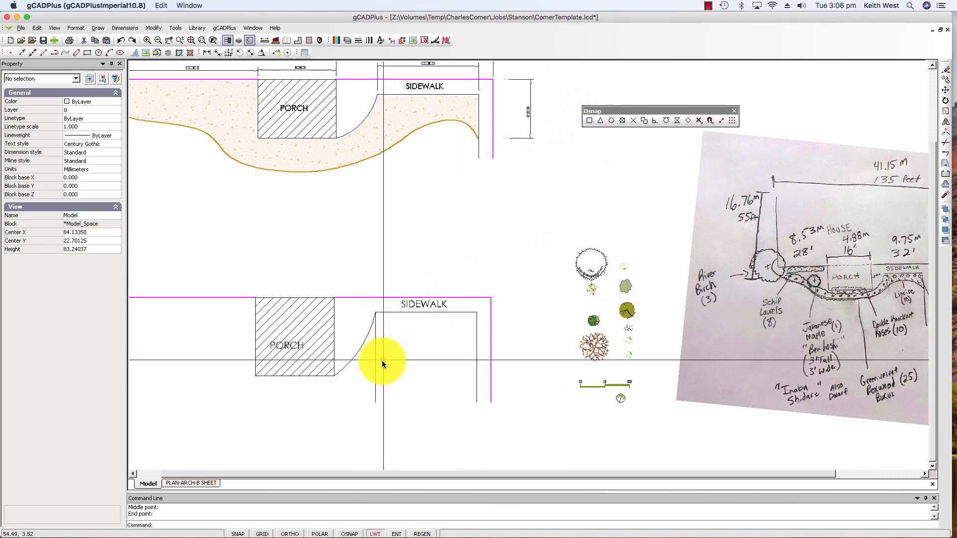
Delete the vertical construction line below the arc's end at the sidewalk corner.
click(376, 373)
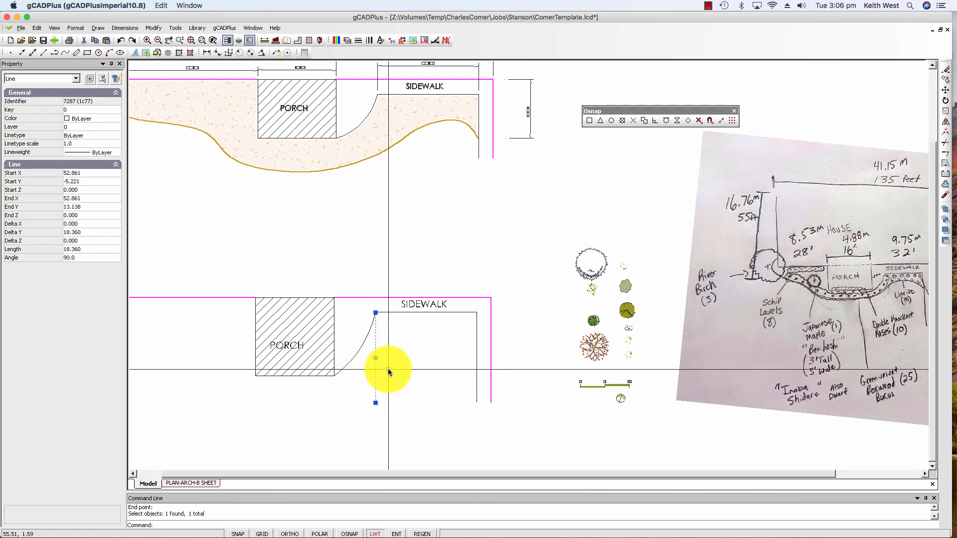
right_click(388, 369)
click(415, 461)
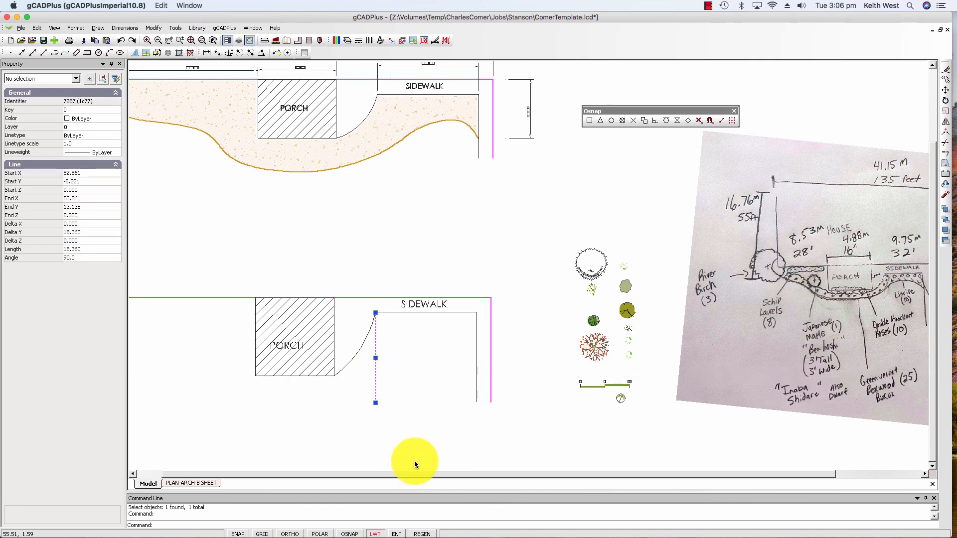
Select the curved planting-bed edge in the upper finished plan and examine its polyline color, lineweight and smoothing properties.
scroll(402, 396, down, 2)
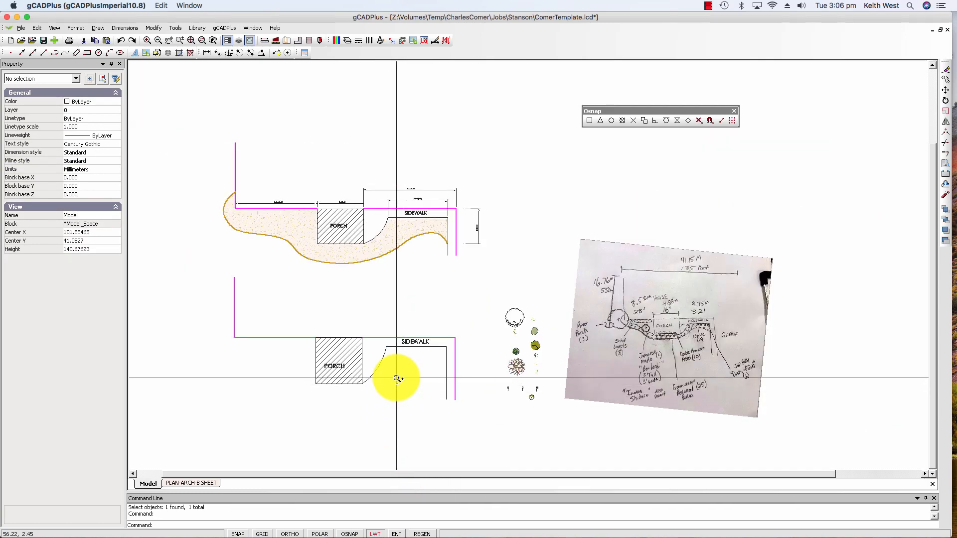
scroll(397, 378, up, 1)
middle_drag(402, 370, 468, 290)
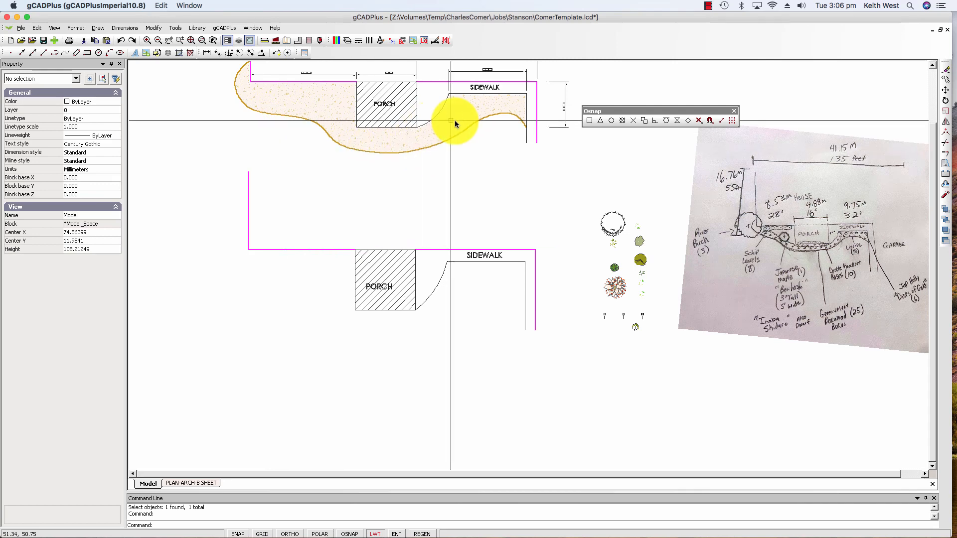
click(433, 146)
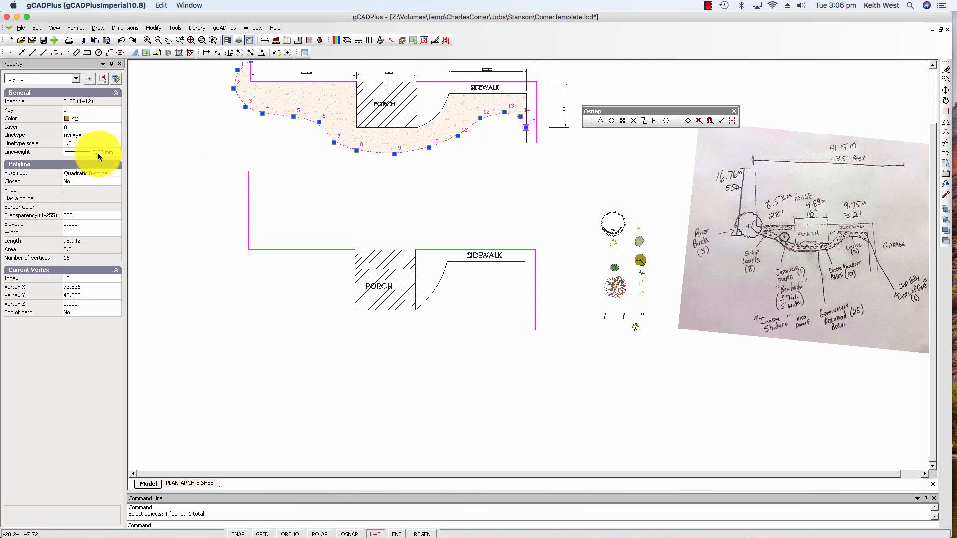
Examine the River Birch plant symbol's properties and compare its placement with the trees on the hand sketch.
key(Escape)
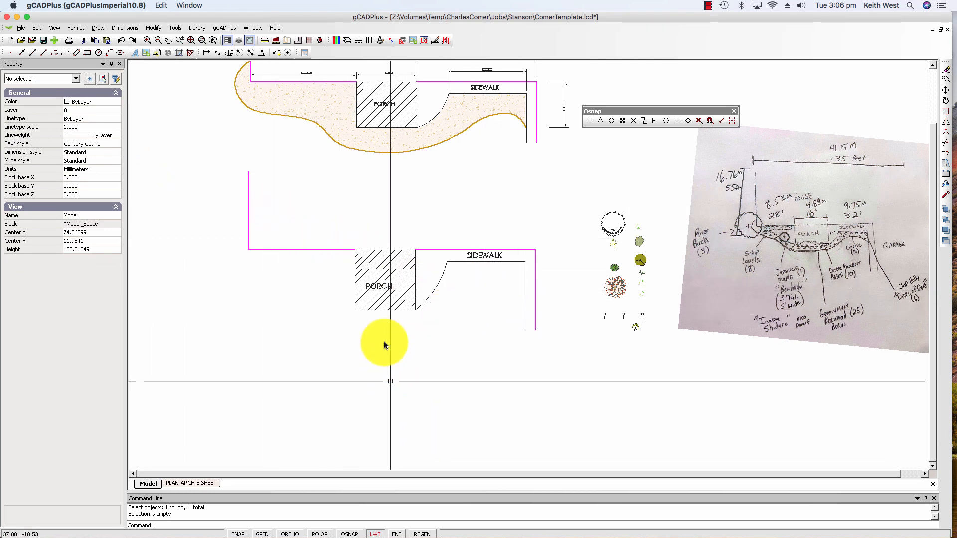
scroll(382, 316, down, 1)
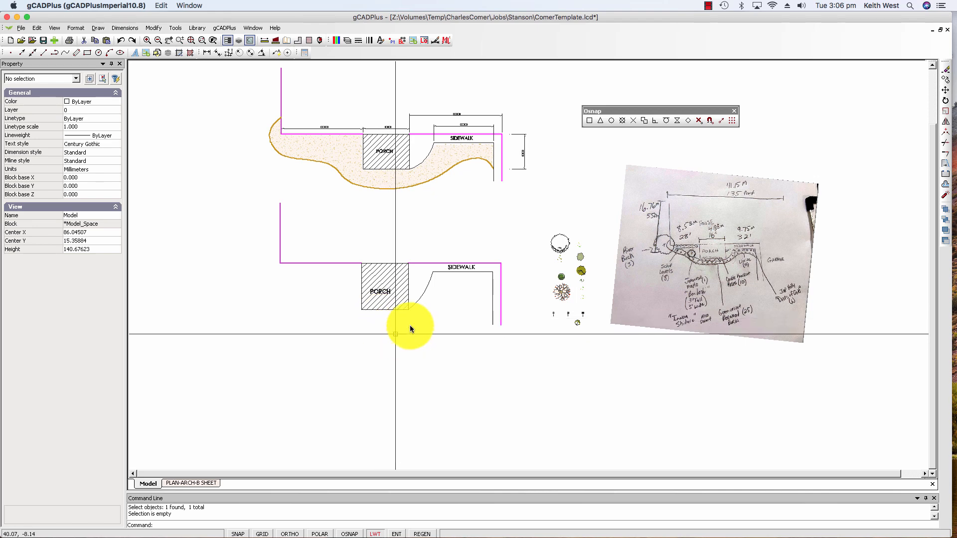
scroll(573, 275, up, 4)
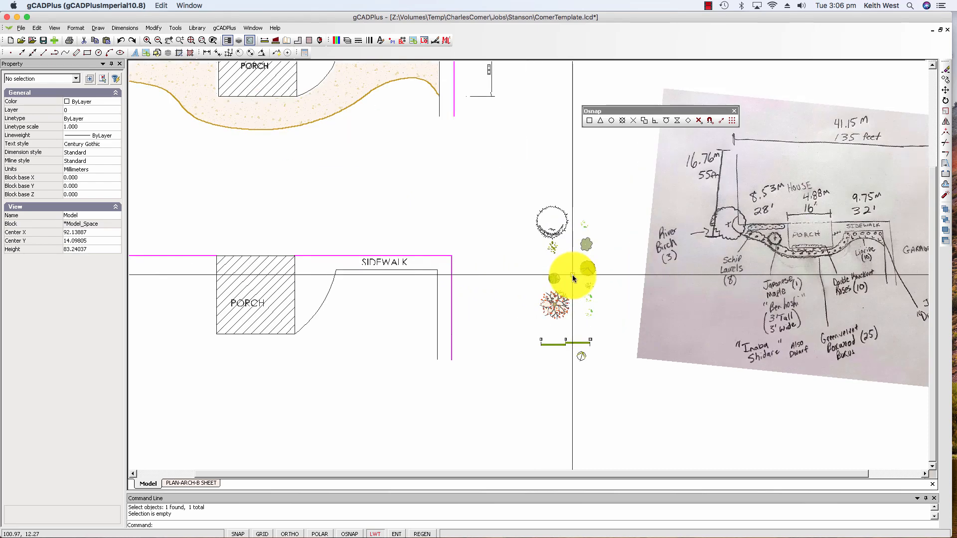
click(549, 230)
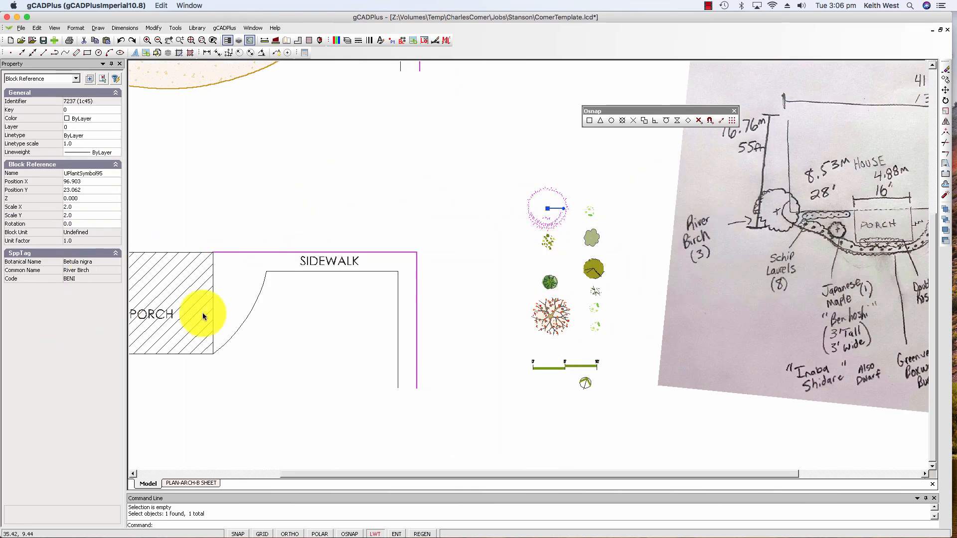
scroll(526, 357, down, 3)
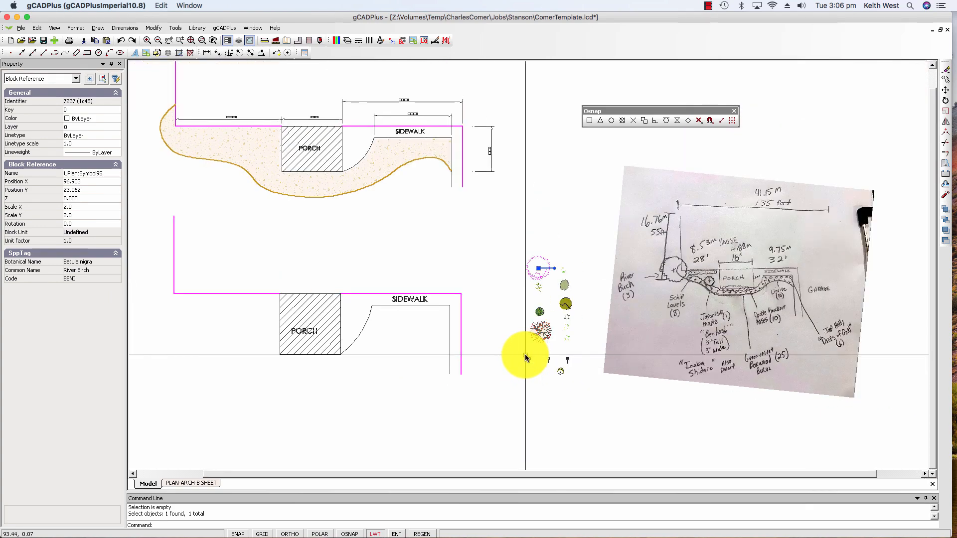
scroll(689, 269, up, 3)
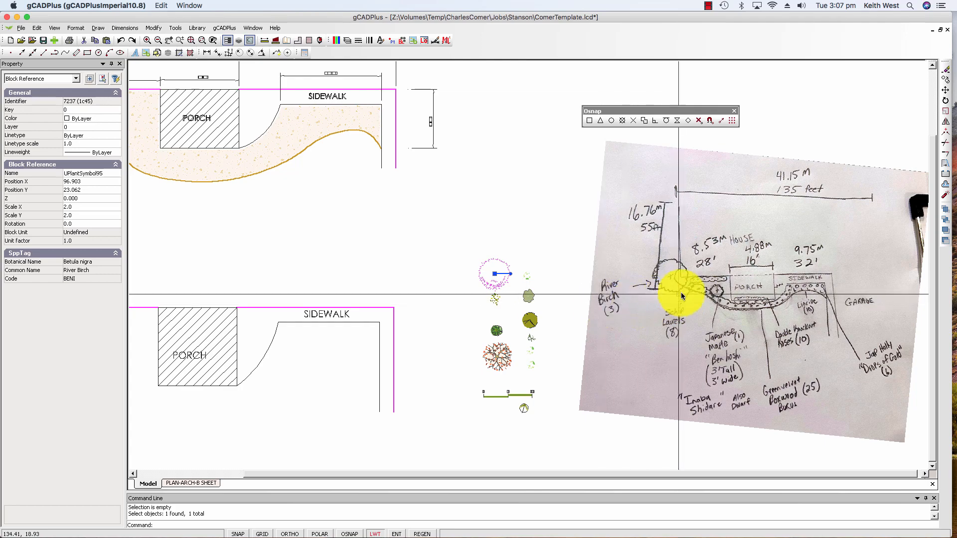
scroll(679, 292, down, 3)
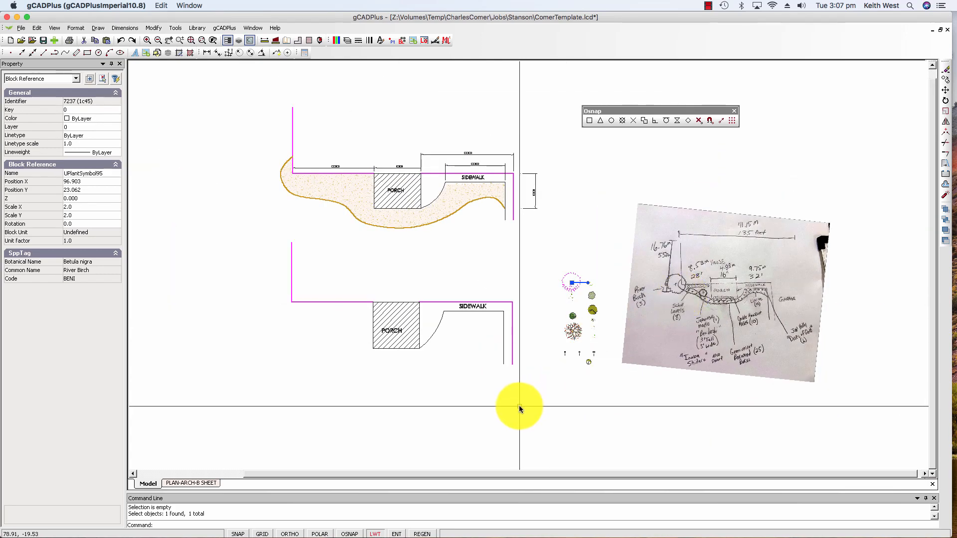
key(Escape)
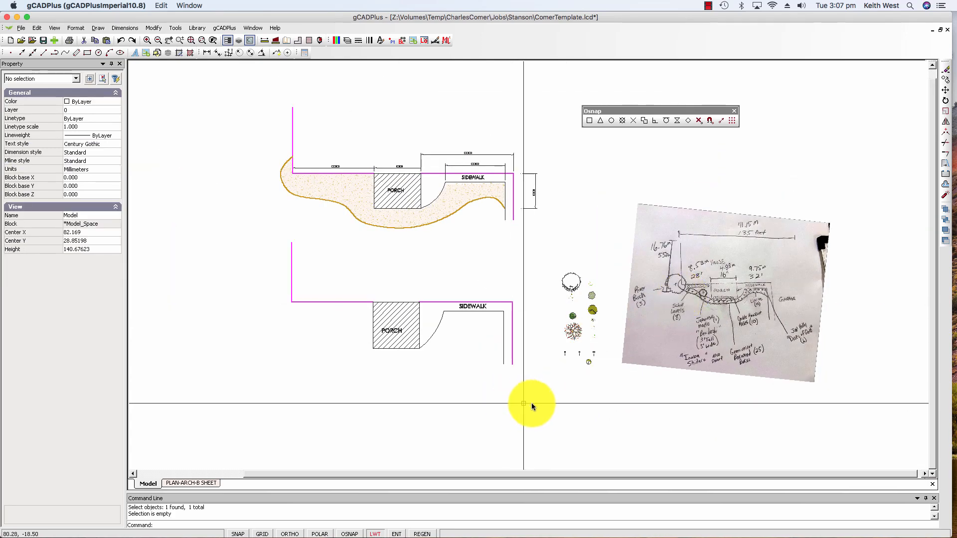
Move the River Birch symbol from the plant symbol group to just outside the lower plan's left house corner.
click(570, 285)
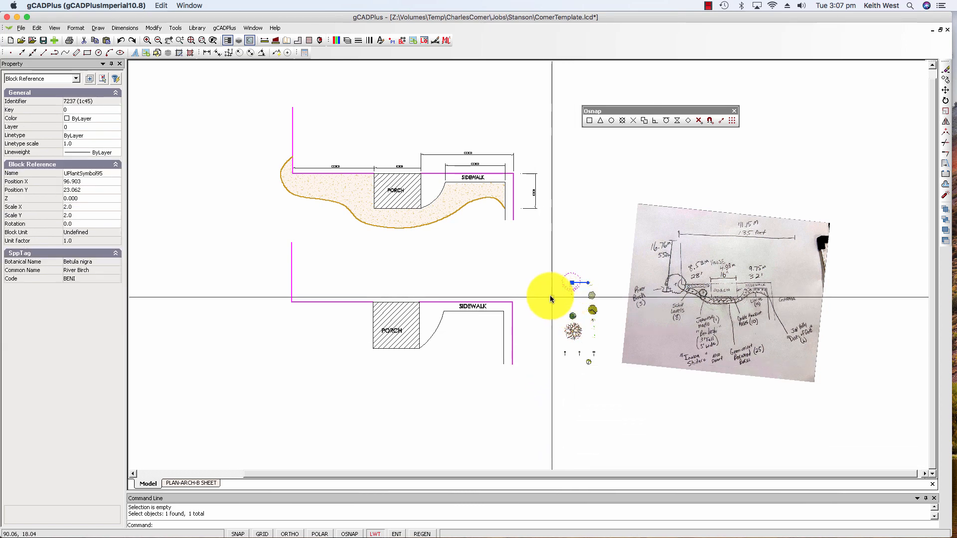
click(572, 283)
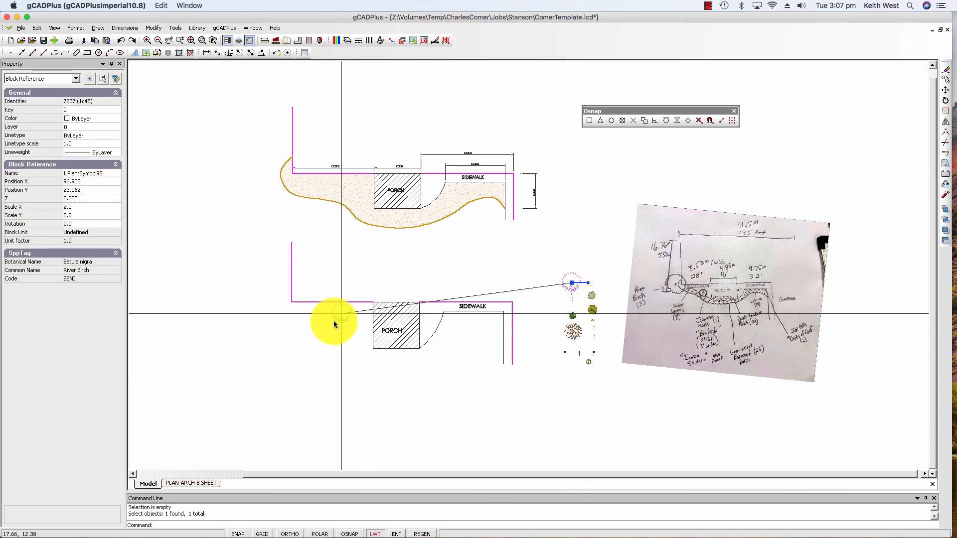
click(266, 297)
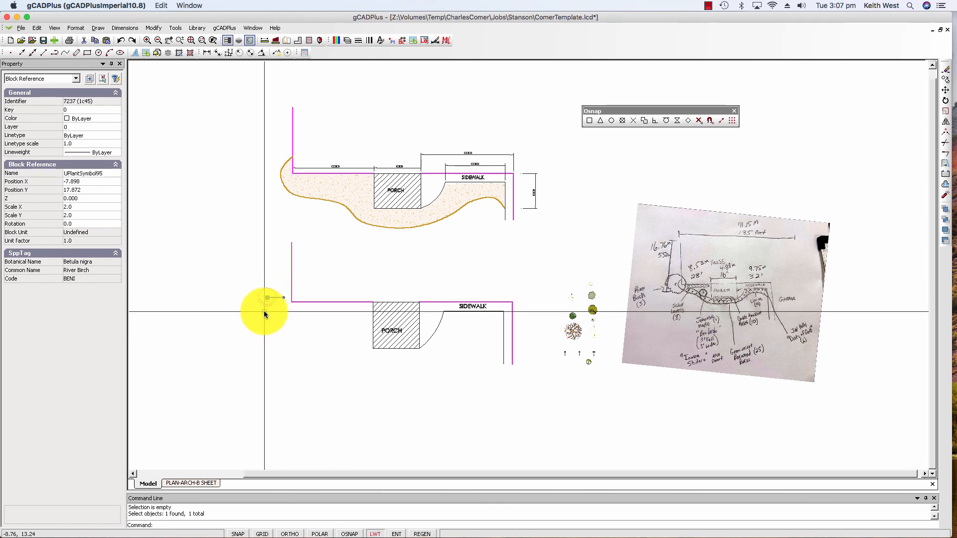
scroll(265, 313, up, 3)
key(Escape)
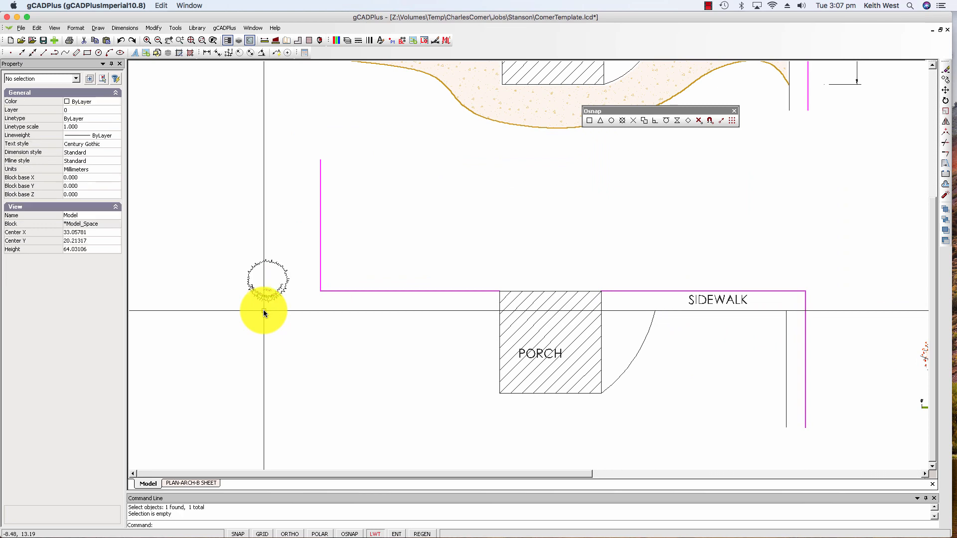
Measure across the placed River Birch symbol.
click(264, 41)
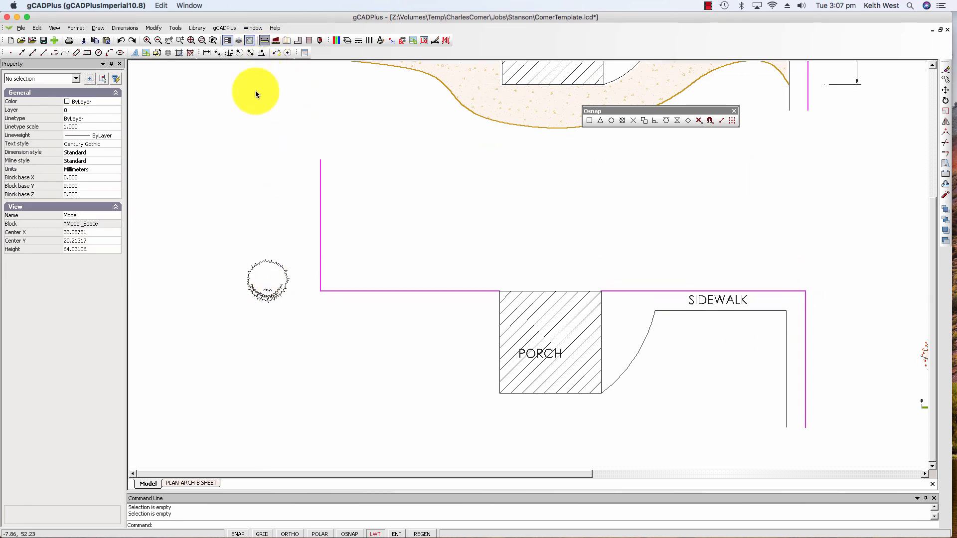
click(254, 295)
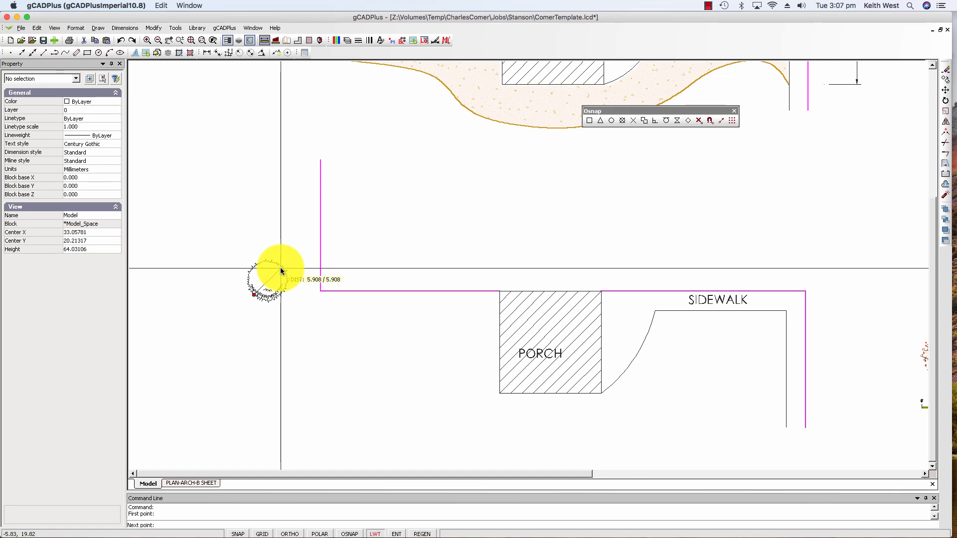
key(Escape)
Scale the River Birch symbol up about its centre to a block scale of about 2.84, using two picked reference points.
click(273, 298)
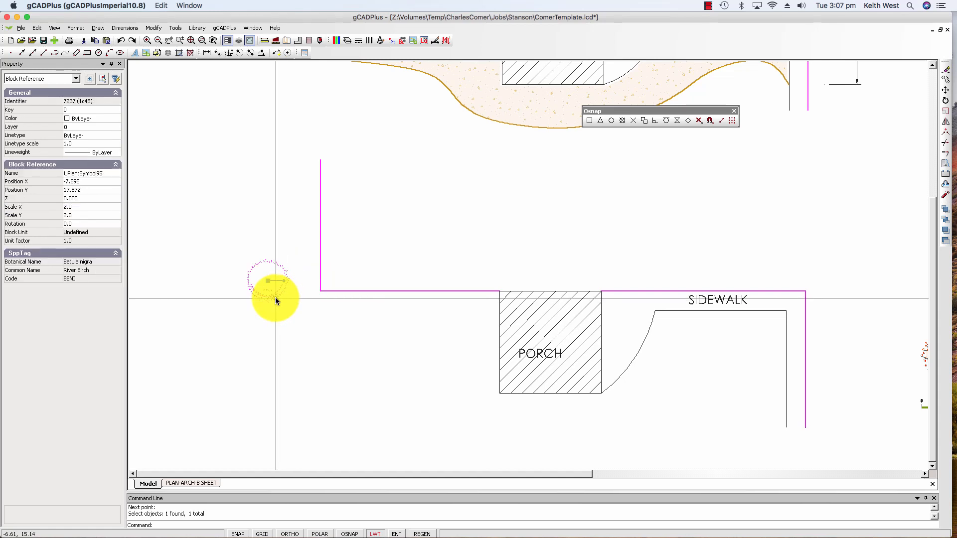
right_click(288, 325)
click(308, 383)
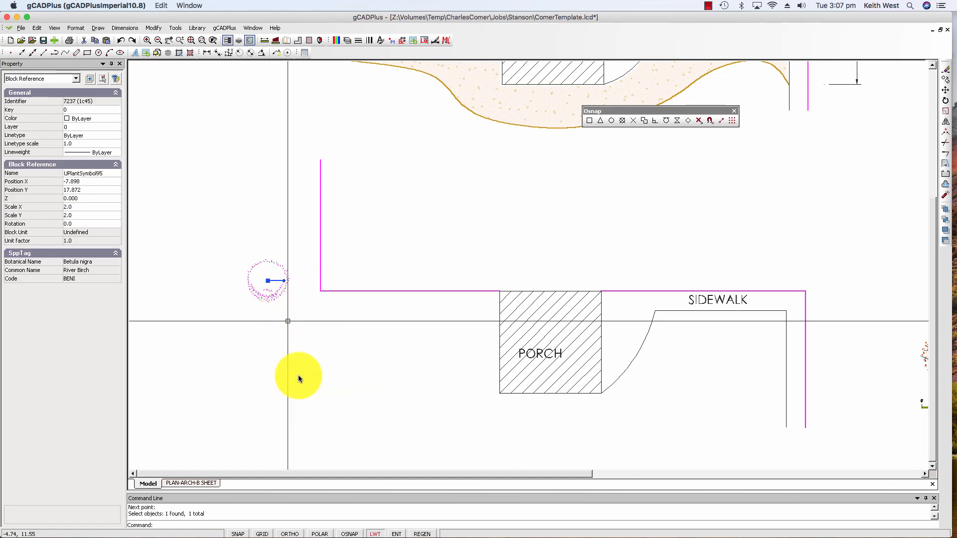
click(267, 281)
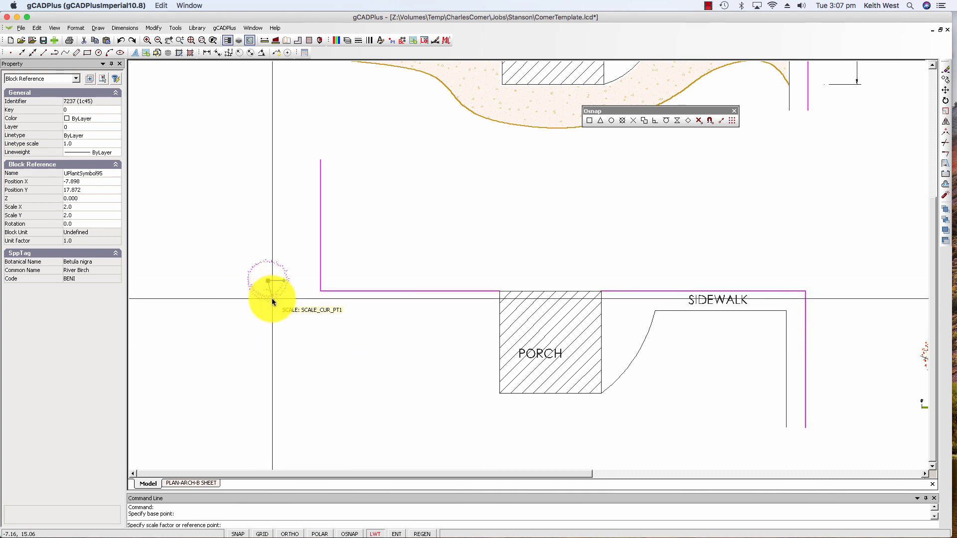
click(271, 302)
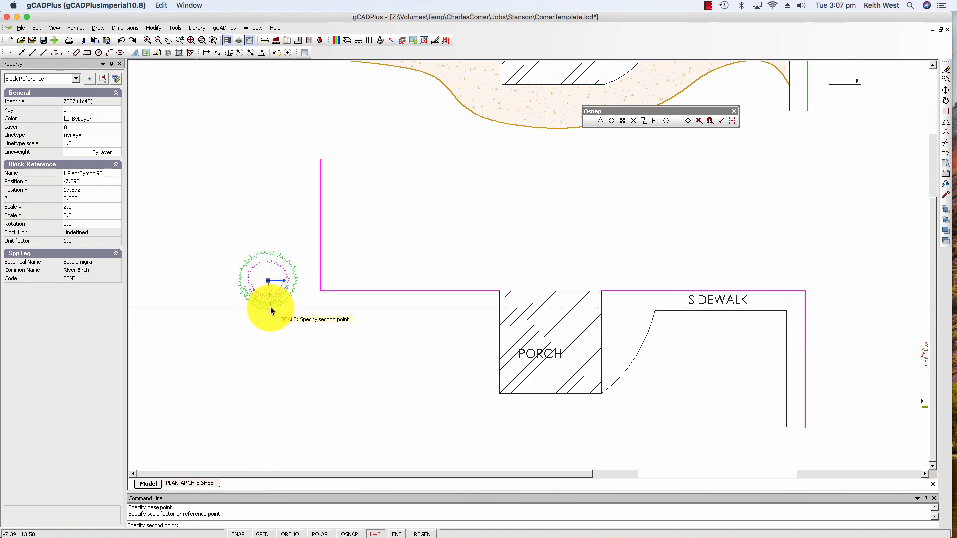
click(272, 311)
Copy the River Birch twice from its centre, beside and diagonally above the original, forming an overlapping cluster of three trees.
right_click(274, 279)
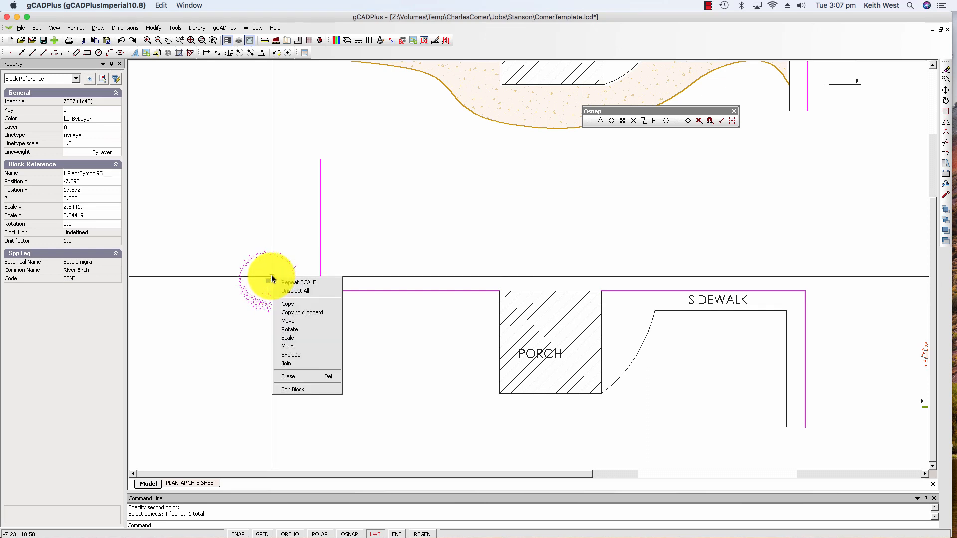
click(296, 306)
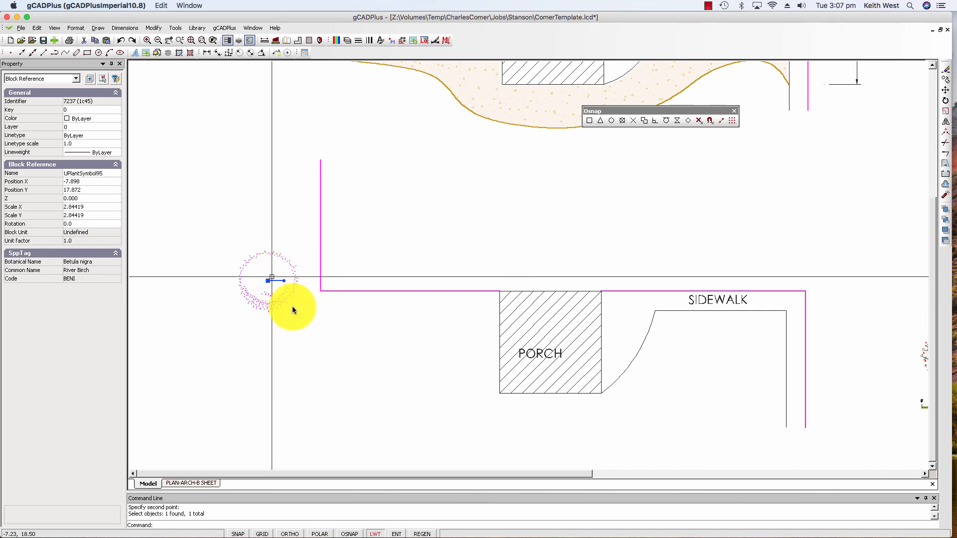
click(269, 282)
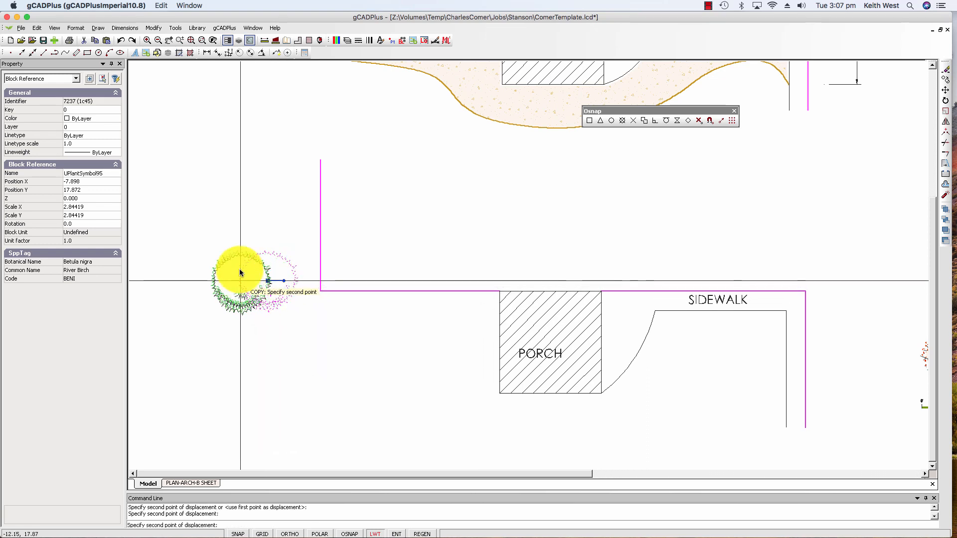
click(241, 251)
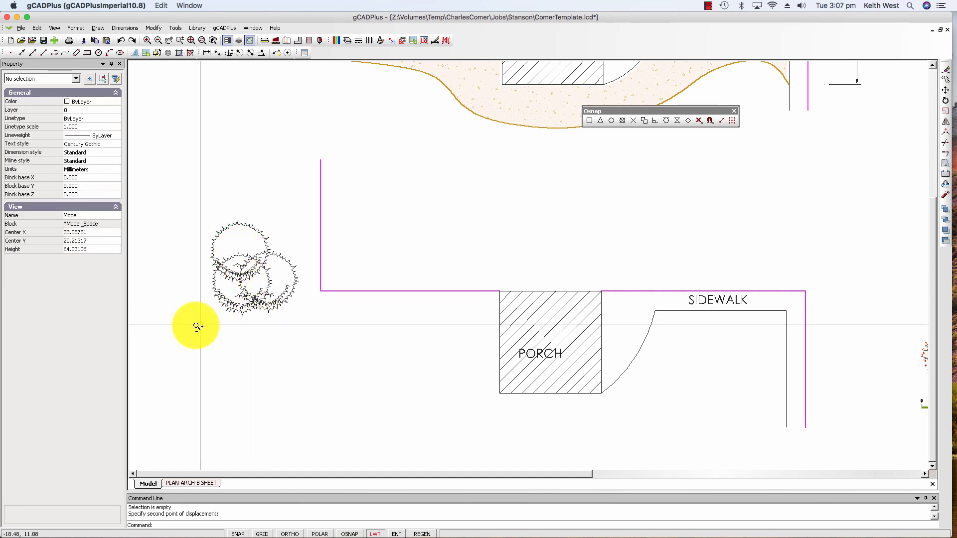
Move the Osnap toolbar clear of the plan and start a polyline on the lower plan's left house wall, just above the corner, with Nearest snap.
scroll(193, 325, down, 2)
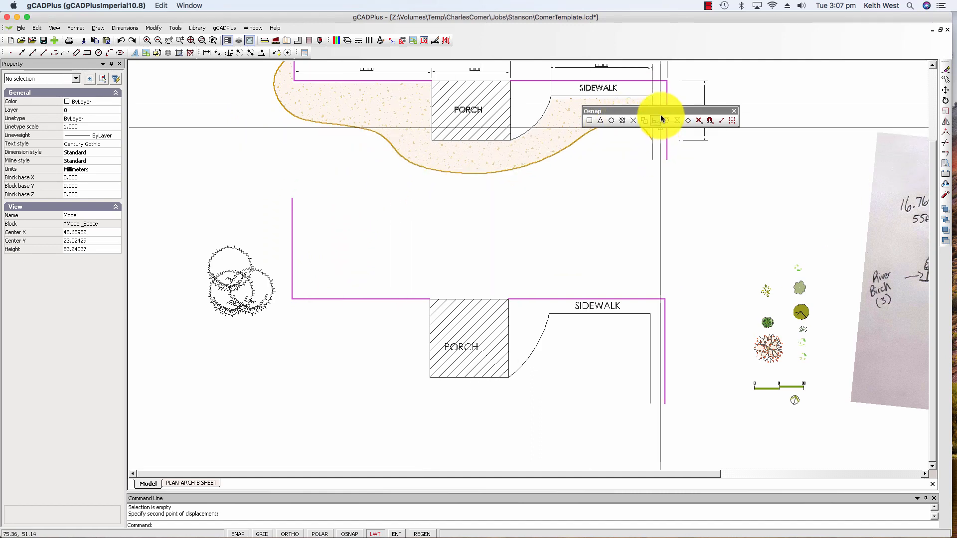
drag(660, 113, 827, 75)
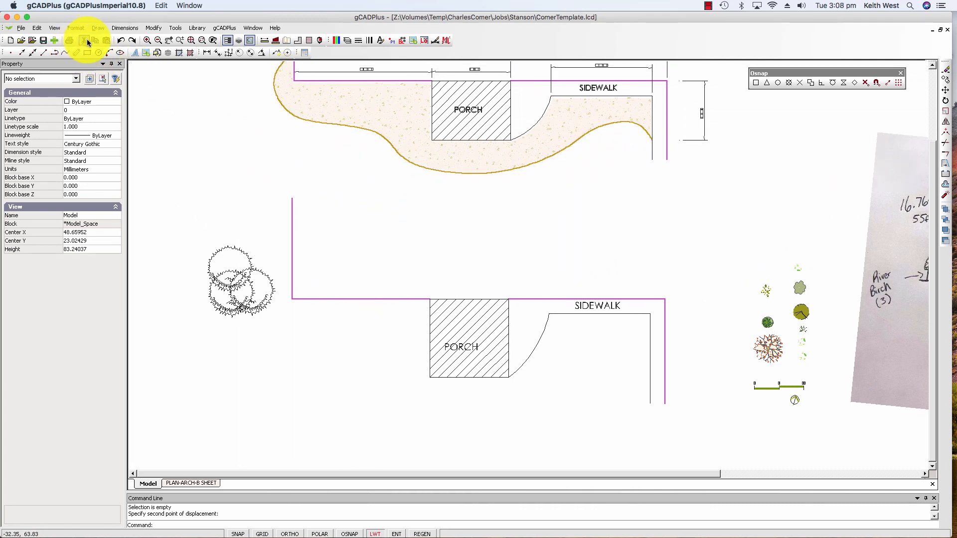
click(98, 29)
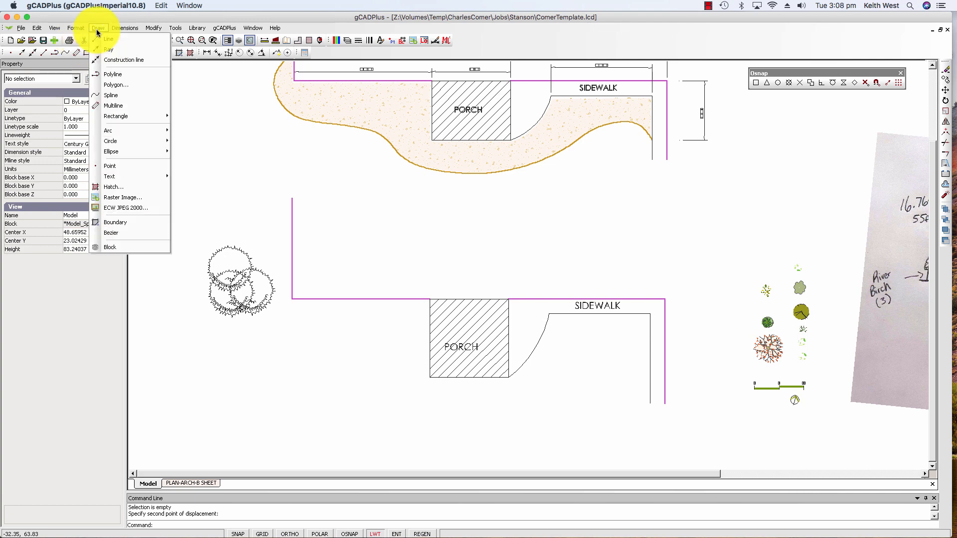
click(123, 78)
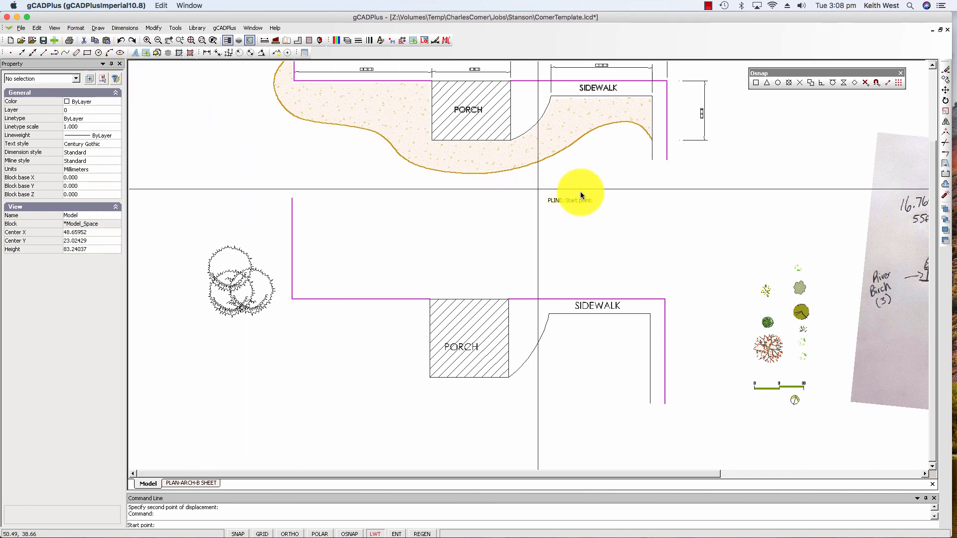
click(844, 84)
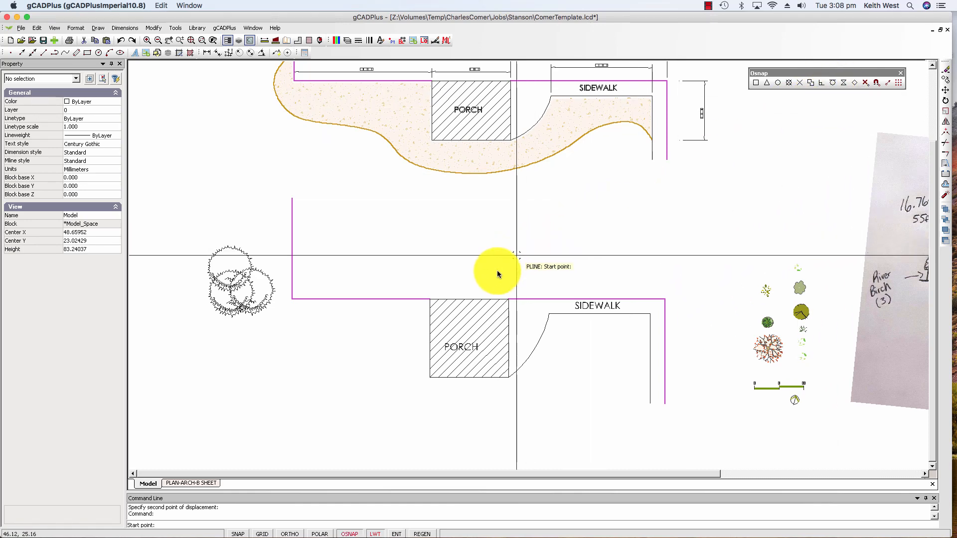
scroll(349, 272, down, 2)
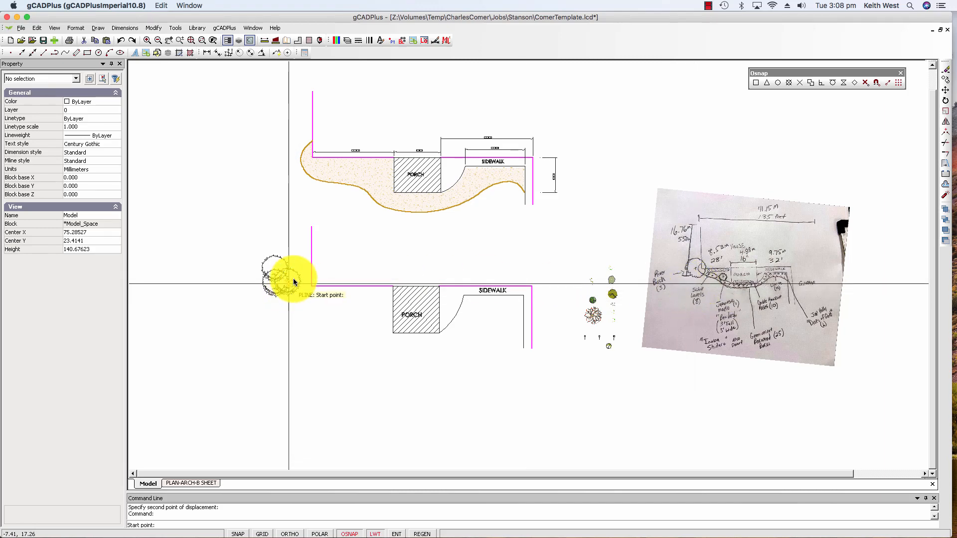
scroll(292, 276, up, 2)
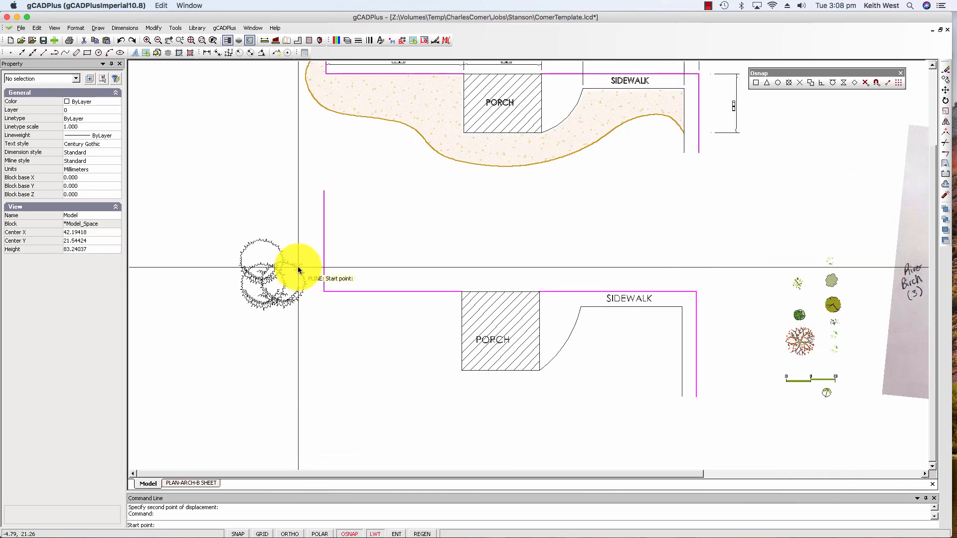
key(F3)
click(325, 253)
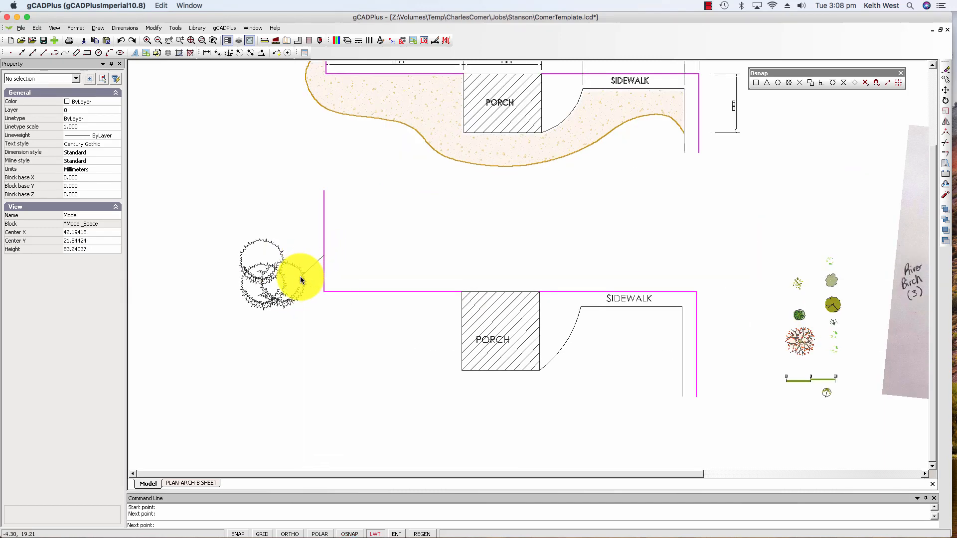
Continue the bed-edge polyline past the river birches, diagonally toward the porch and around below the porch on the lower plan.
scroll(288, 303, down, 2)
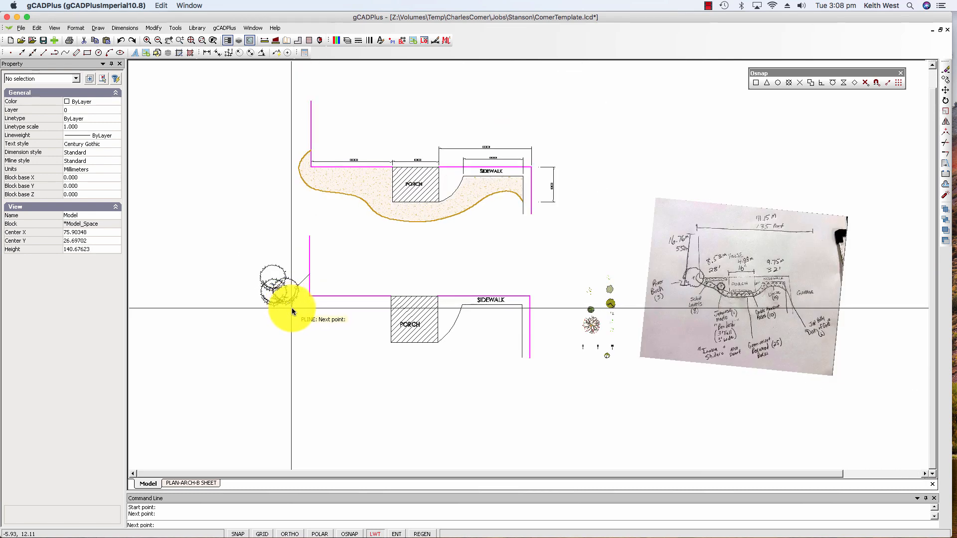
click(291, 308)
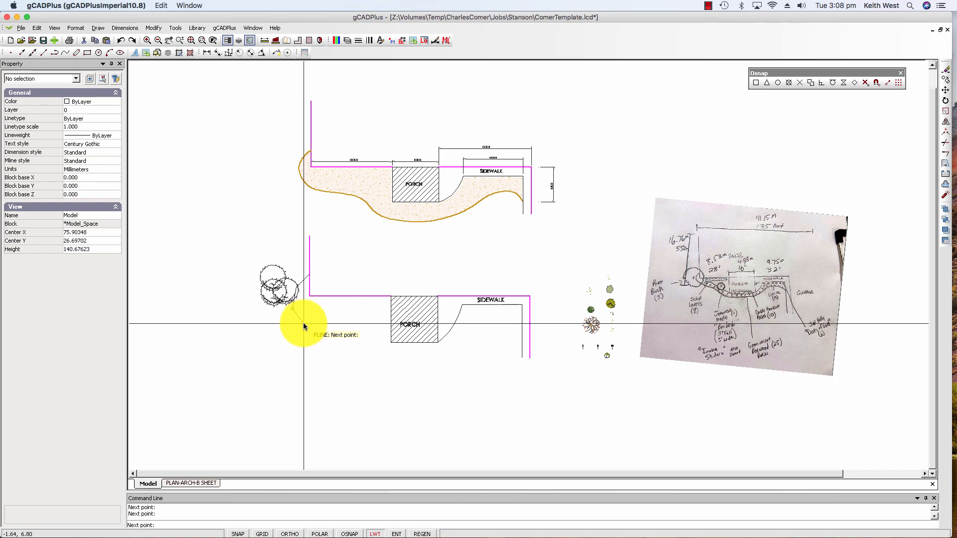
click(304, 324)
click(327, 330)
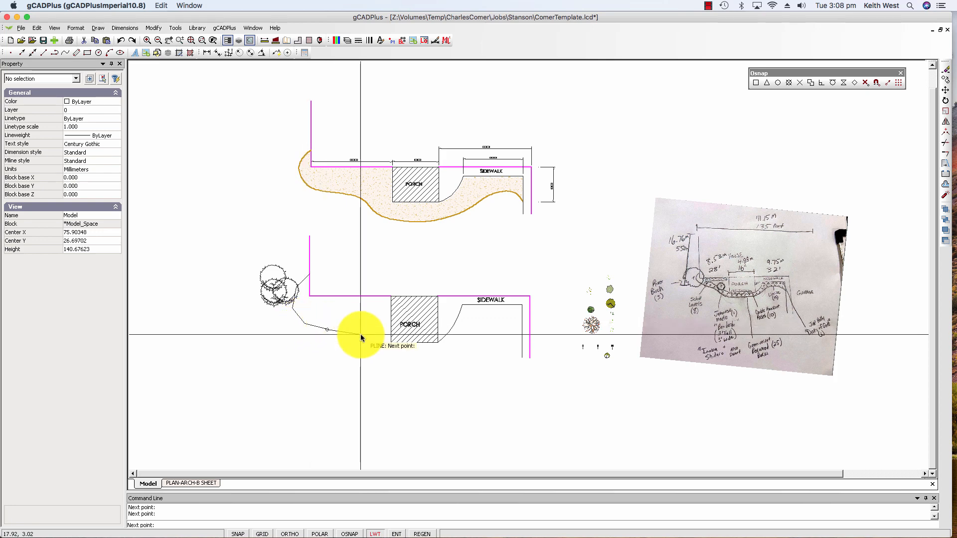
click(360, 343)
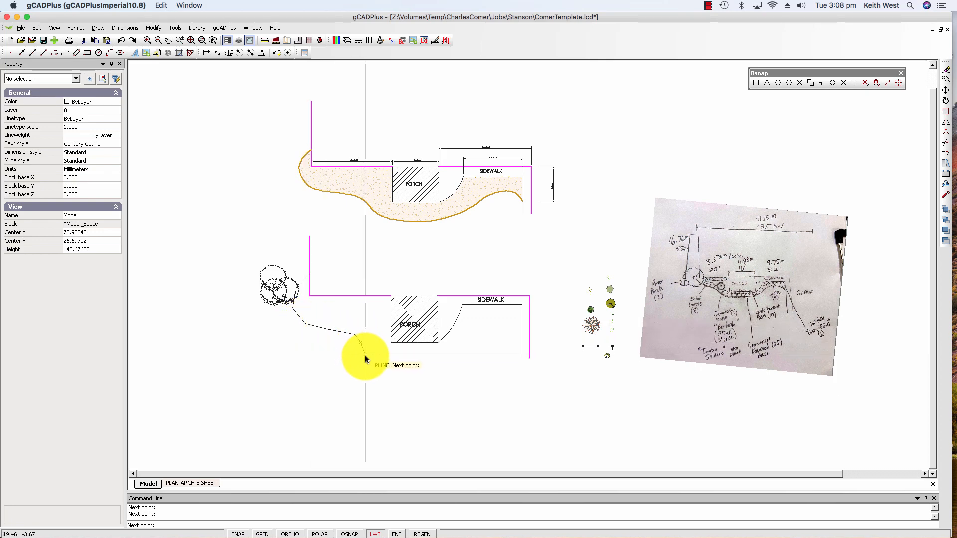
click(367, 358)
click(418, 372)
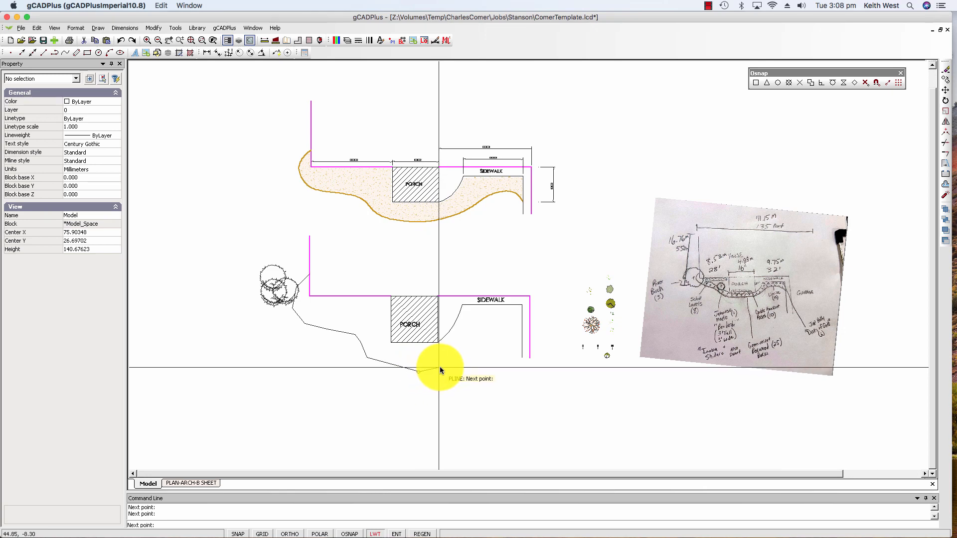
click(453, 363)
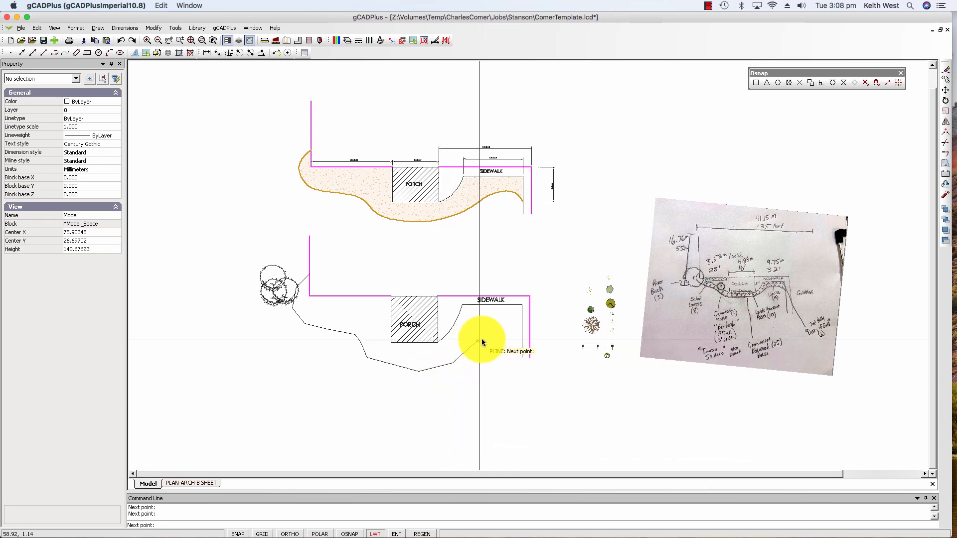
Finish the bed-edge polyline over a hump below the sidewalk, ending on the sidewalk's outer vertical line with Nearest snap.
click(508, 344)
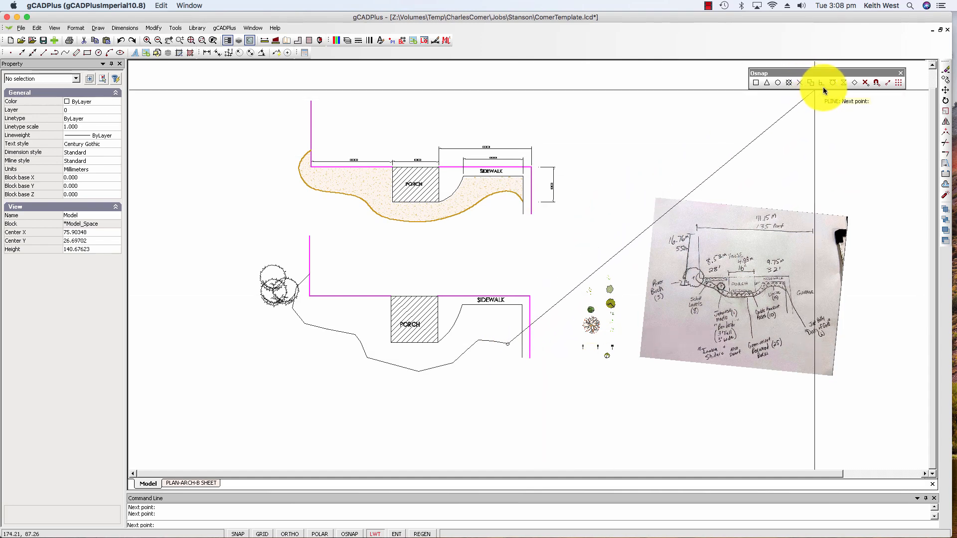
click(843, 85)
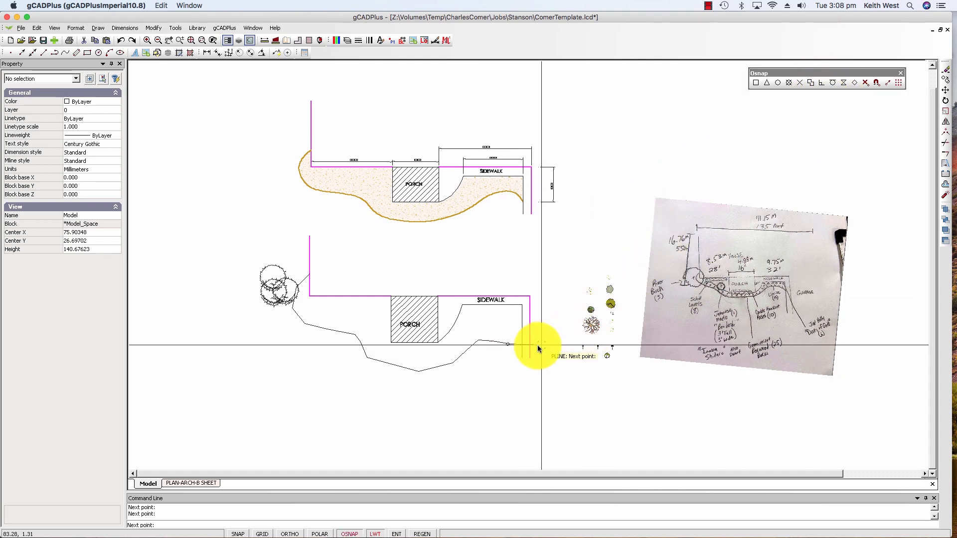
click(522, 352)
right_click(507, 381)
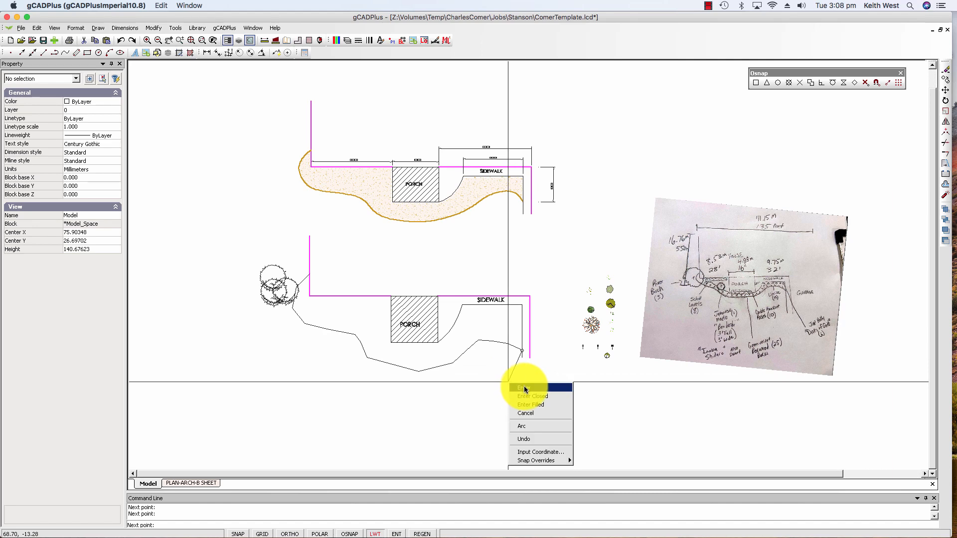
click(521, 387)
Smooth the bed-edge polyline by setting its Fit/Smooth type to Quadratic B-spline.
scroll(482, 357, up, 3)
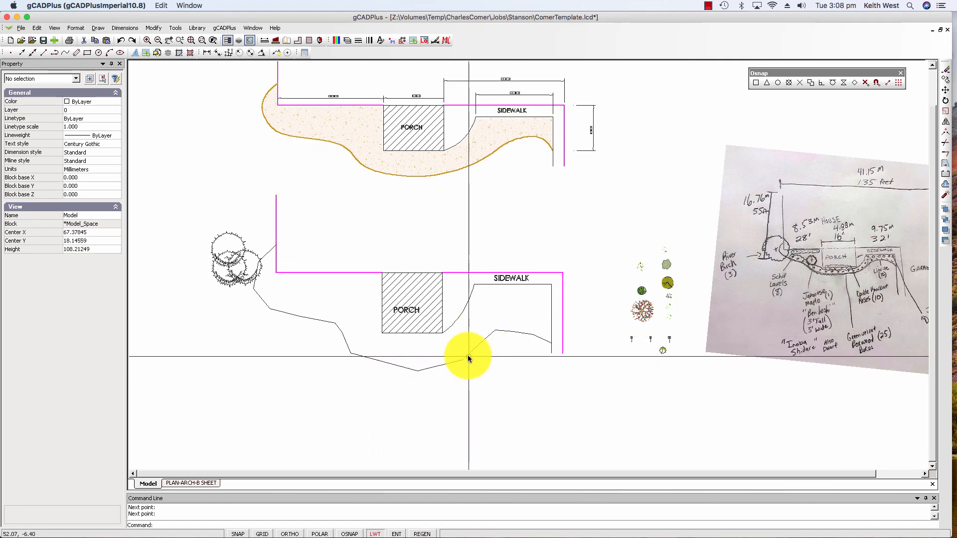
click(466, 358)
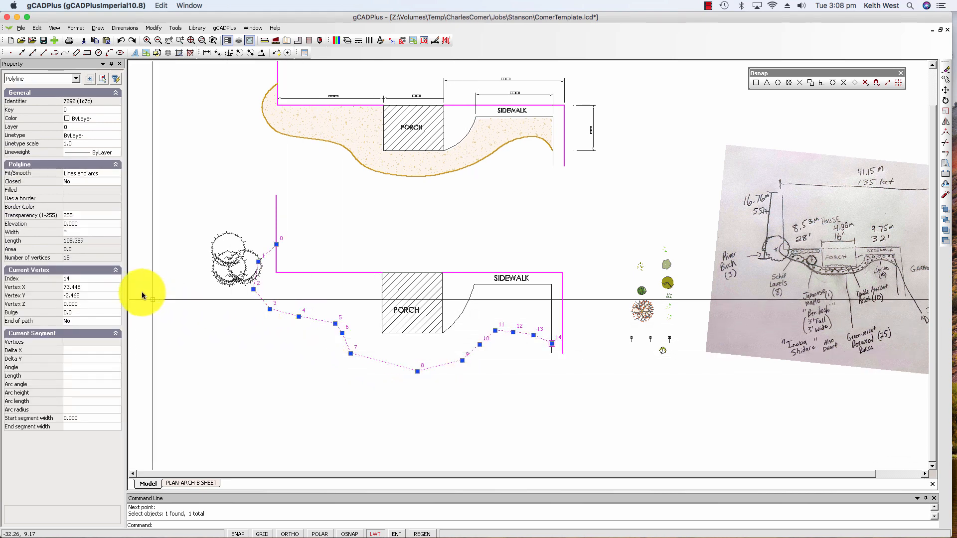
click(117, 174)
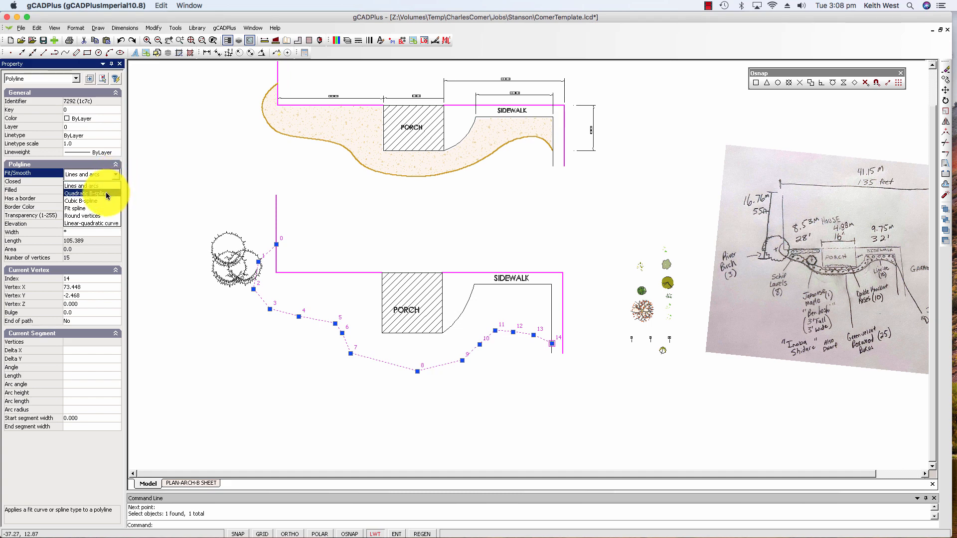
click(107, 194)
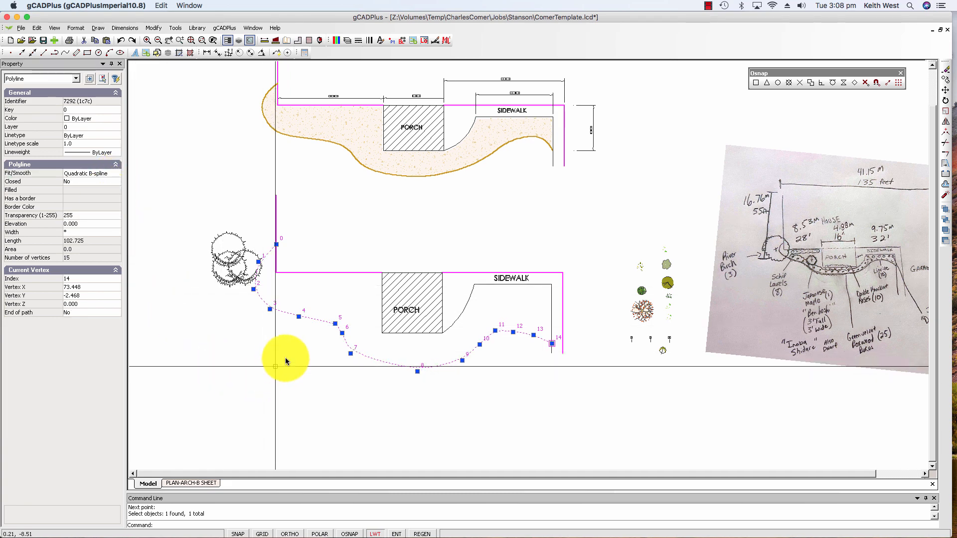
Reshape the bed edge between the birches and the porch by moving vertices 5, 4 and 7 slightly, and deselect it.
click(322, 326)
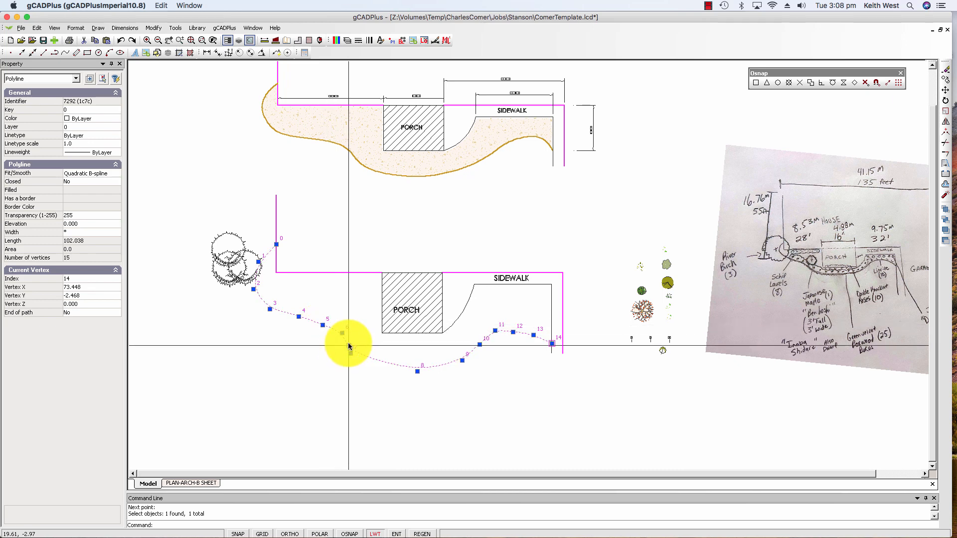
click(302, 315)
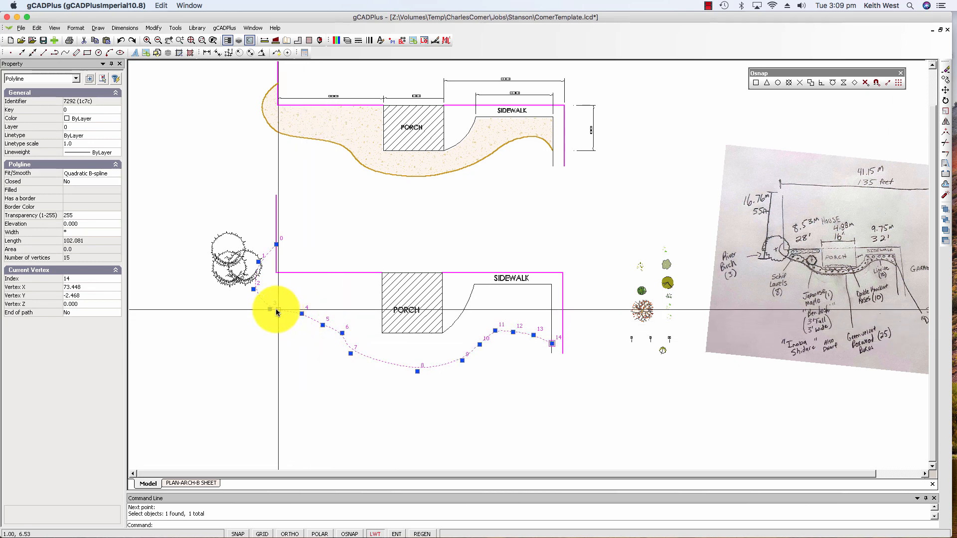
click(350, 353)
click(363, 359)
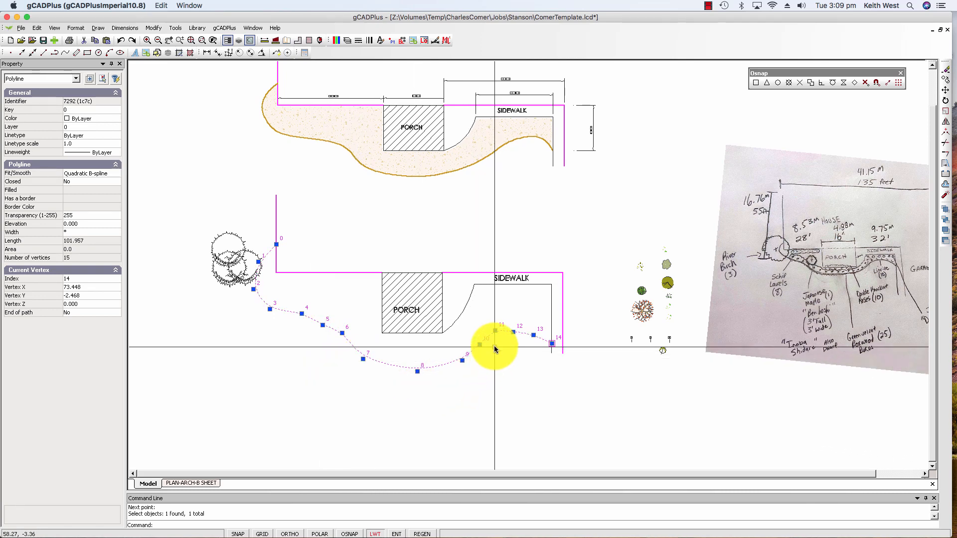
key(Escape)
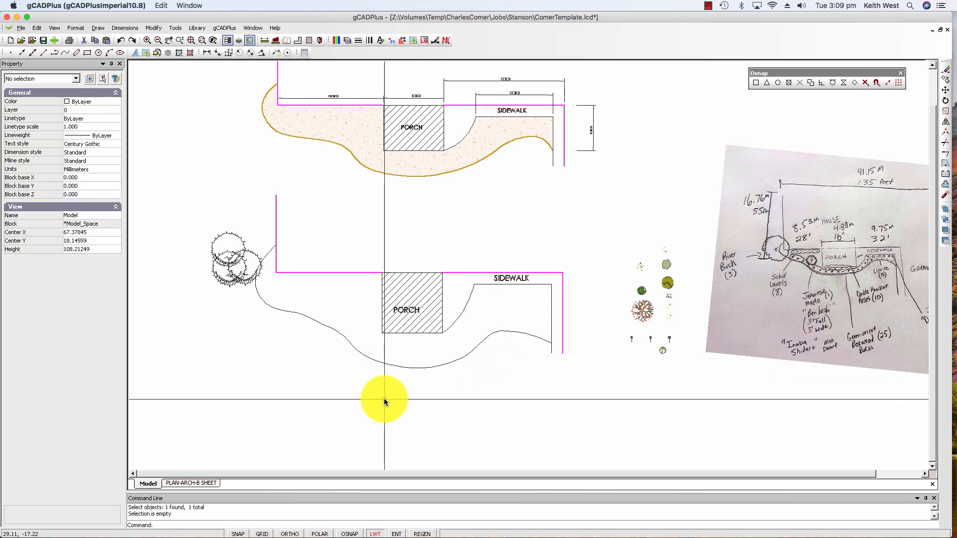
Refine the bed-edge curve on both sides of the porch by nudging vertices 11, 9 and 6.
click(488, 342)
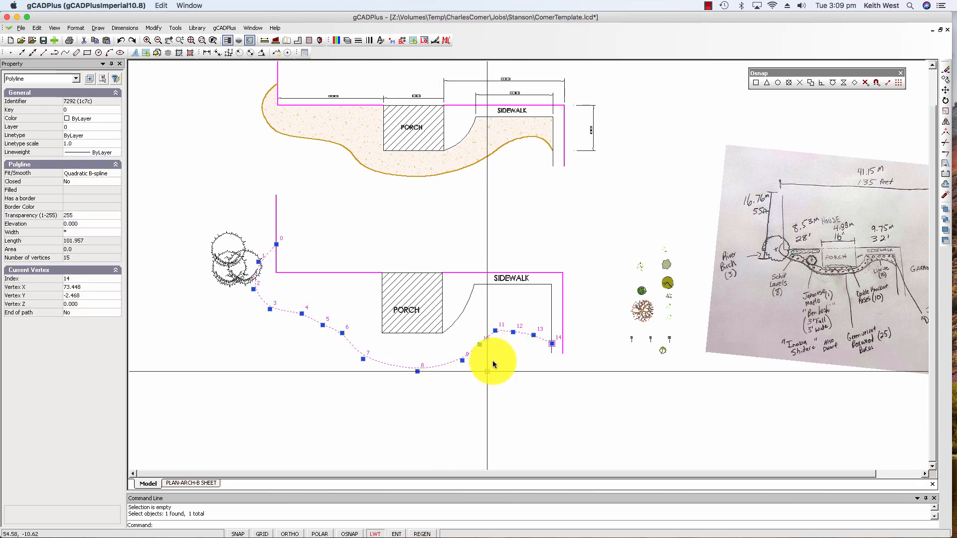
scroll(494, 349, up, 5)
drag(496, 307, 498, 312)
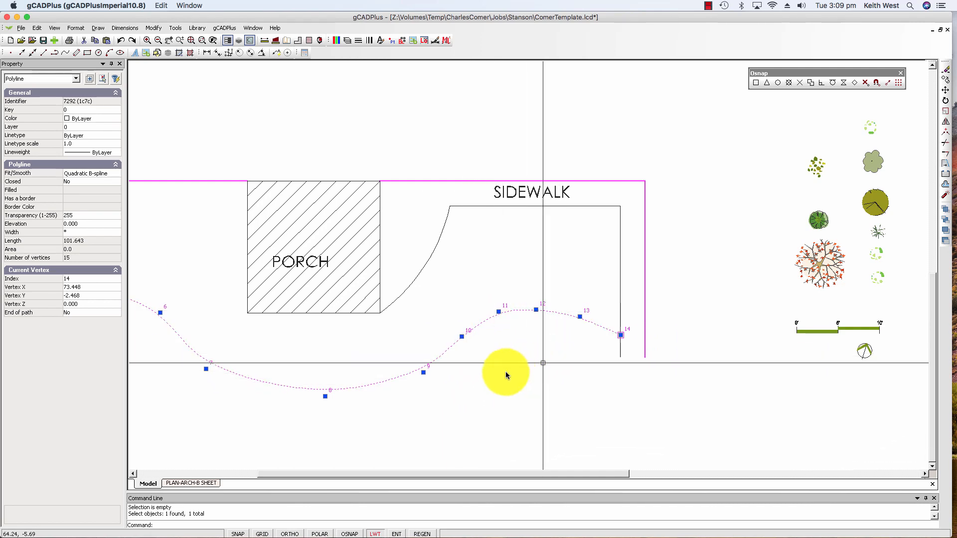
click(421, 371)
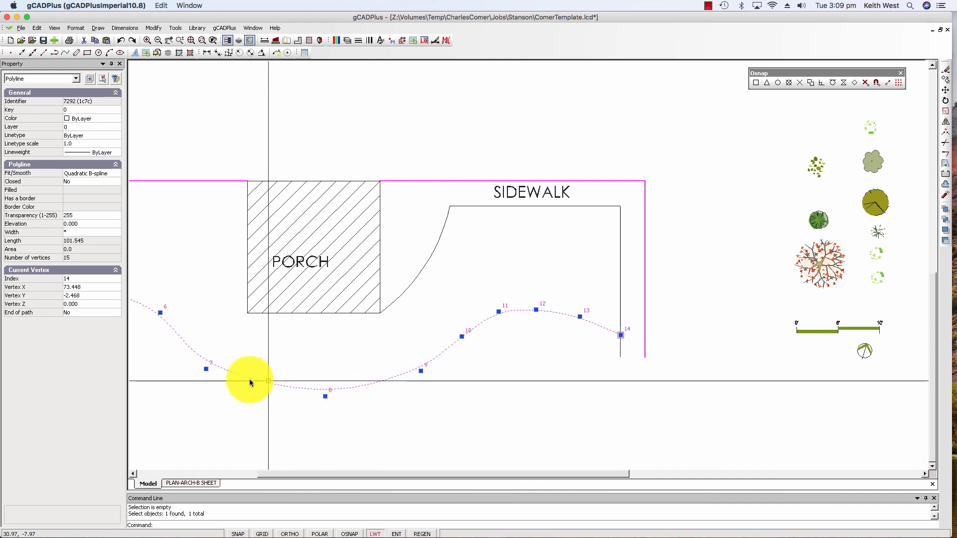
scroll(295, 399, down, 2)
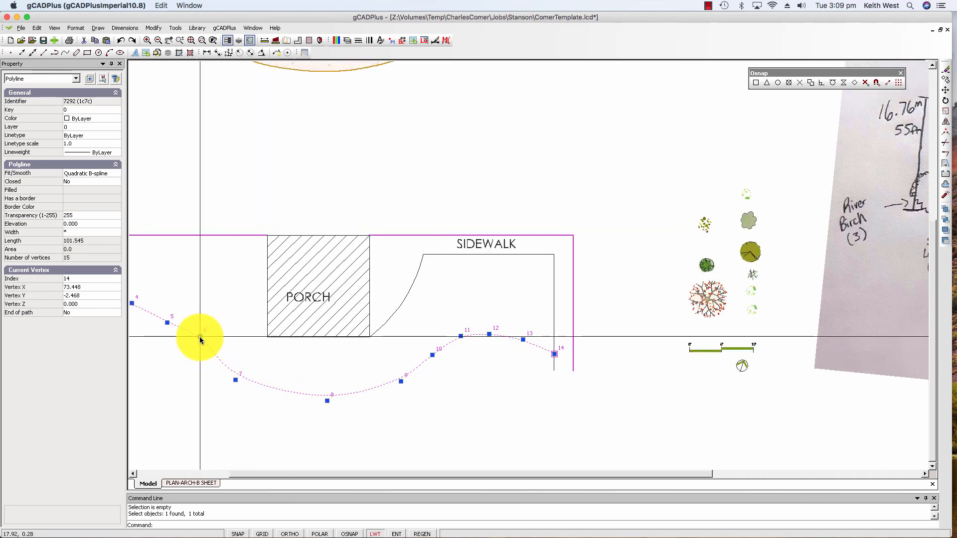
click(200, 337)
click(200, 347)
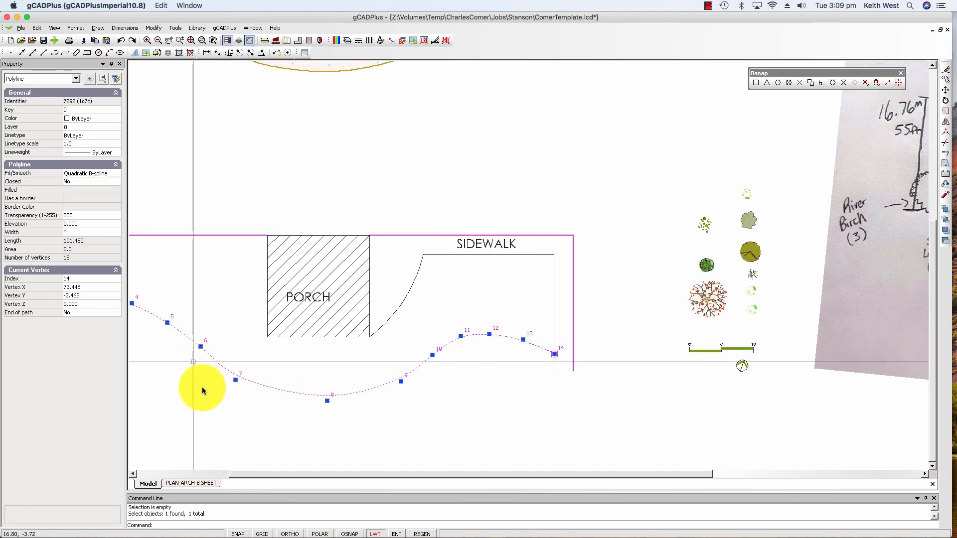
Set the bed-edge polyline's color to 43 and its lineweight to 0.35 mm, and unselect it.
middle_drag(249, 395, 344, 408)
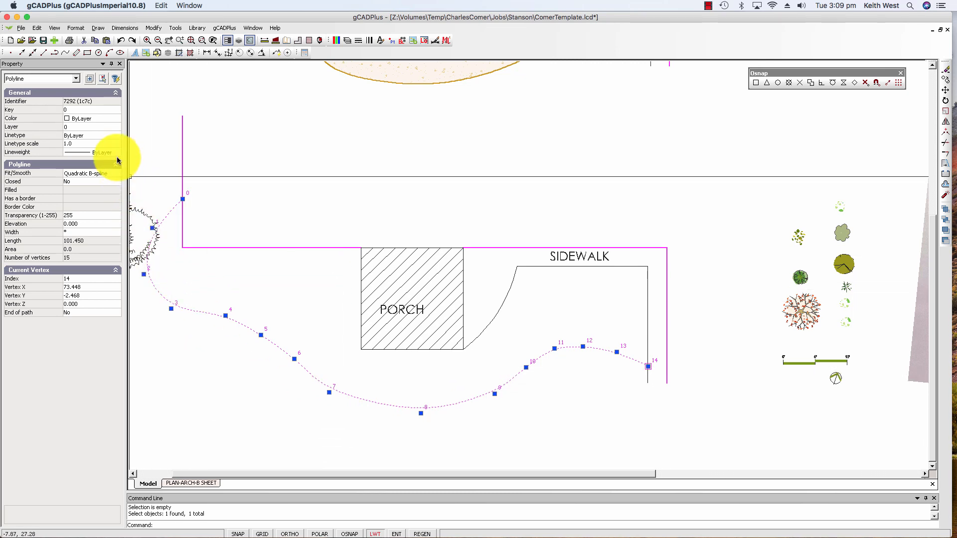
click(115, 123)
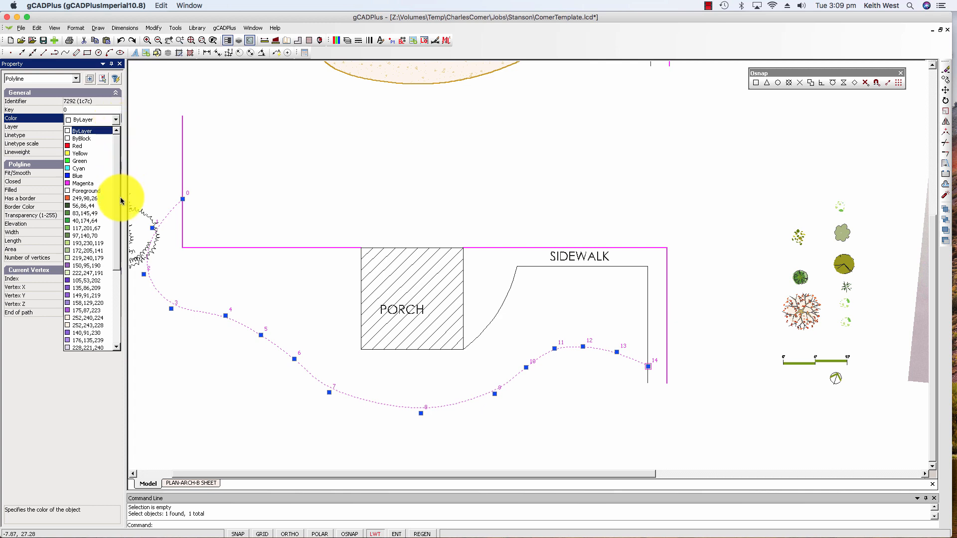
drag(116, 244, 116, 312)
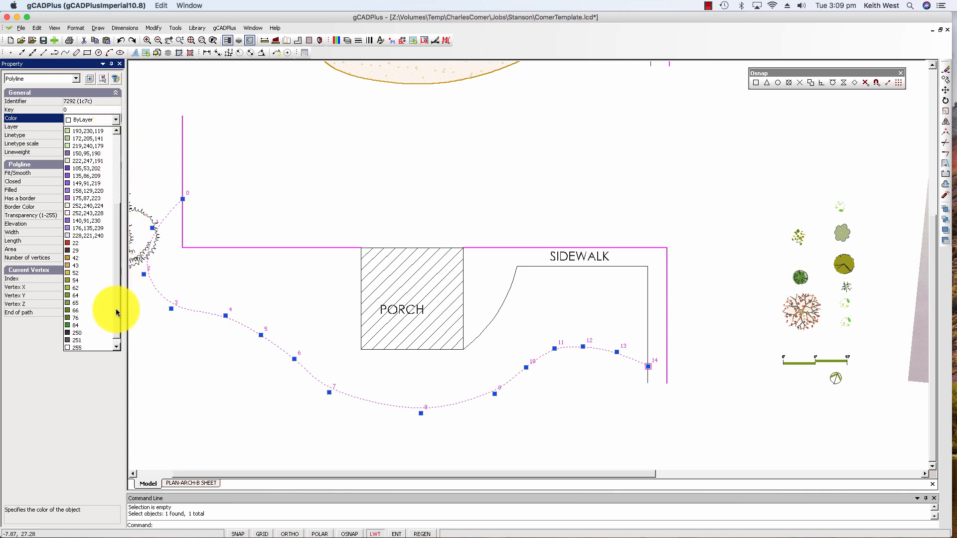
click(84, 266)
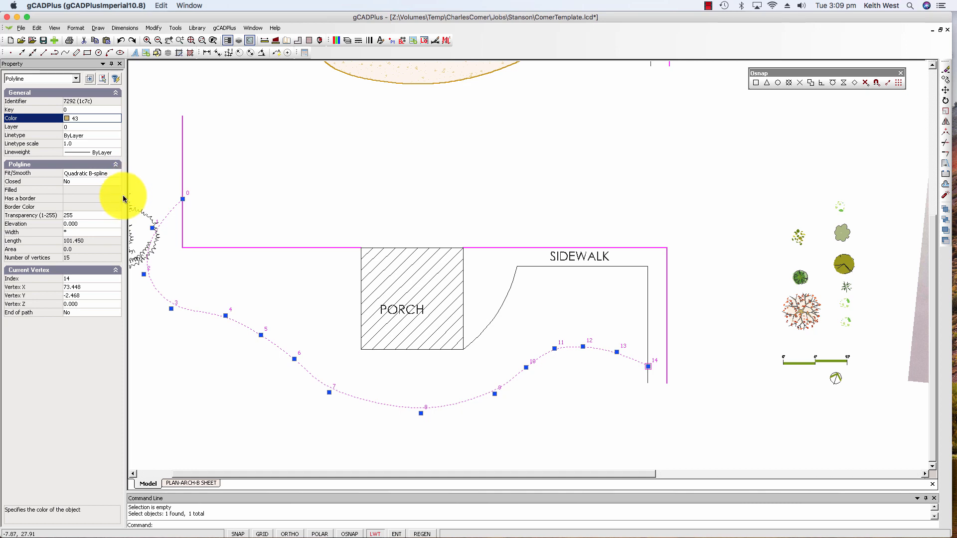
click(117, 155)
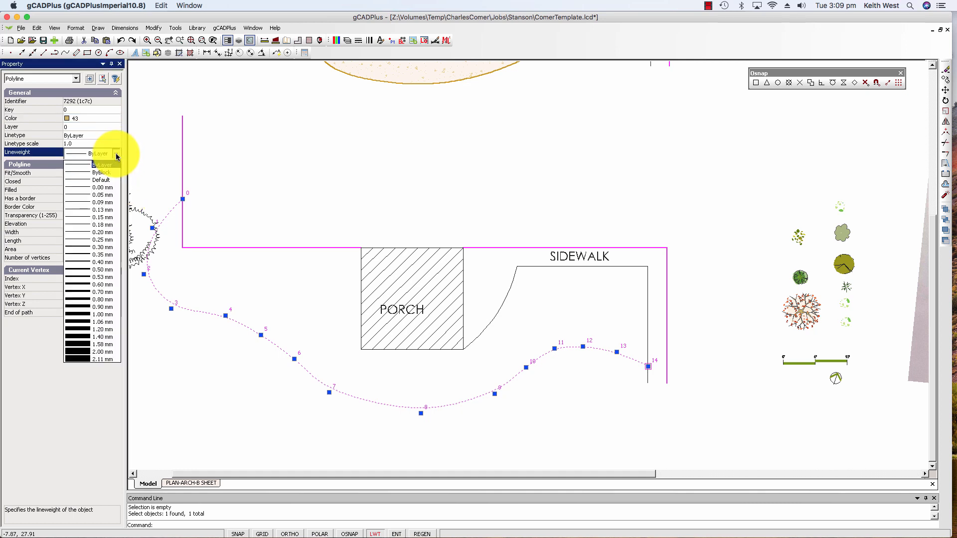
click(83, 255)
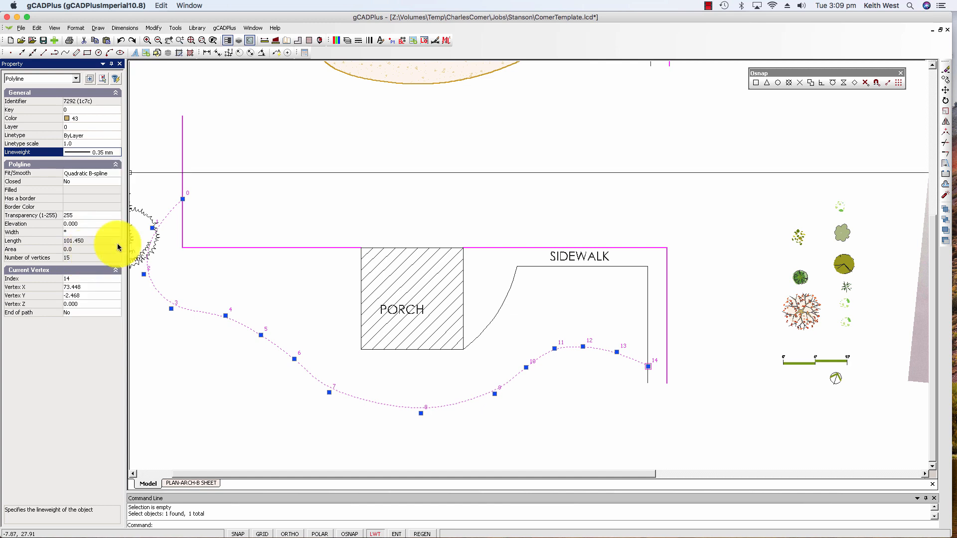
right_click(260, 186)
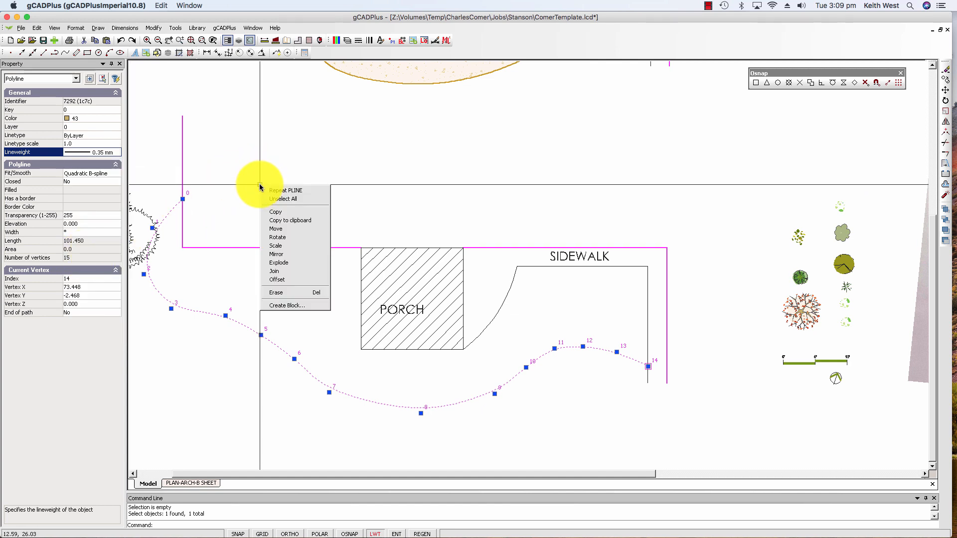
click(295, 202)
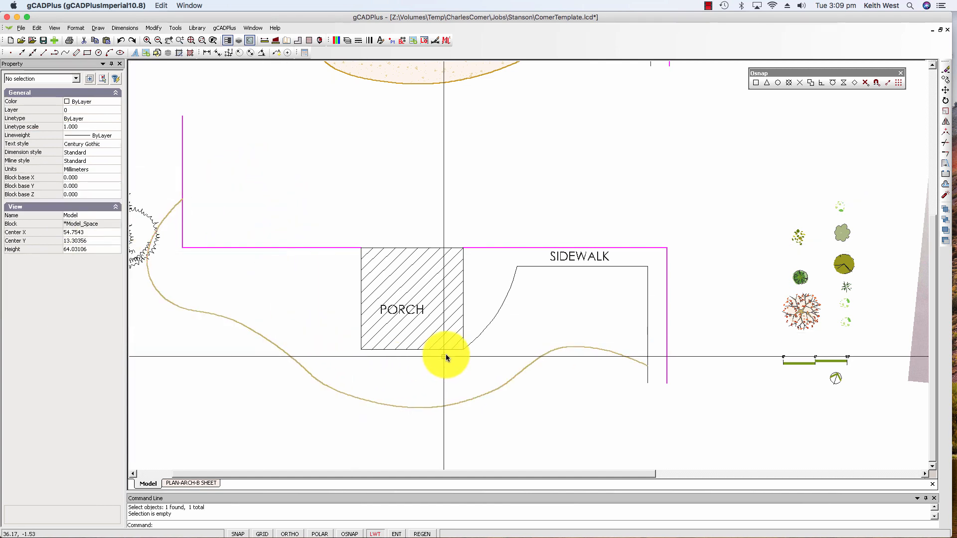
Move the Double Knockout Rose symbol from the plant symbols beside the plan to just below the porch's front-left corner.
scroll(446, 354, down, 3)
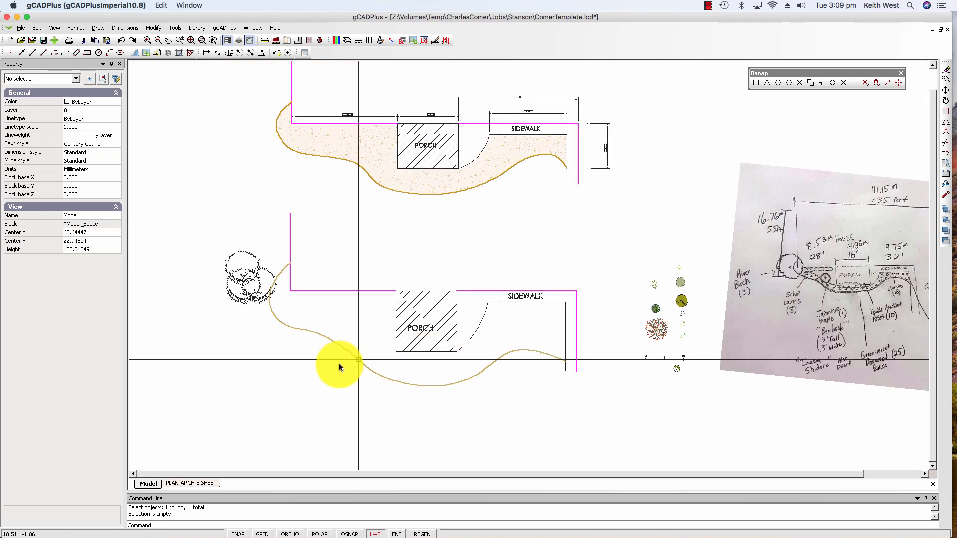
middle_drag(342, 364, 302, 354)
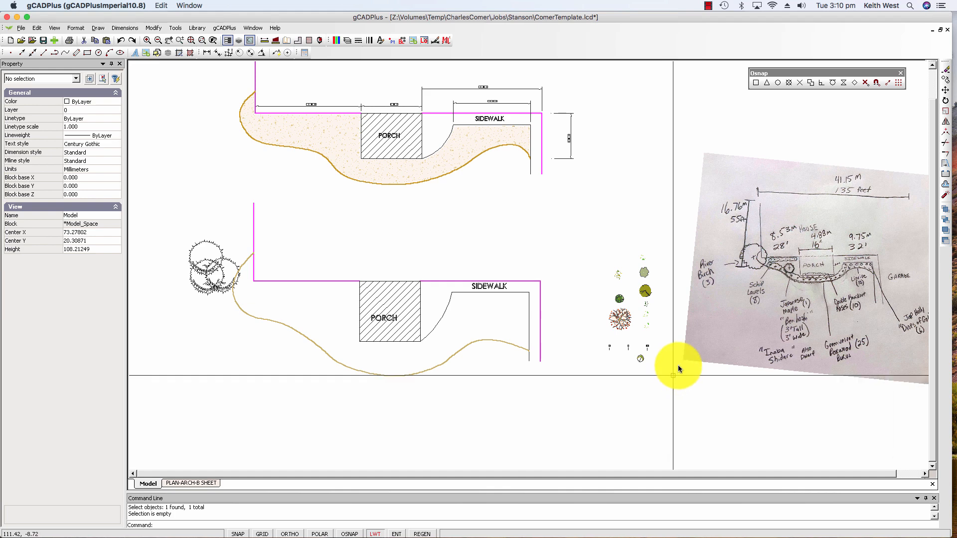
scroll(767, 286, up, 4)
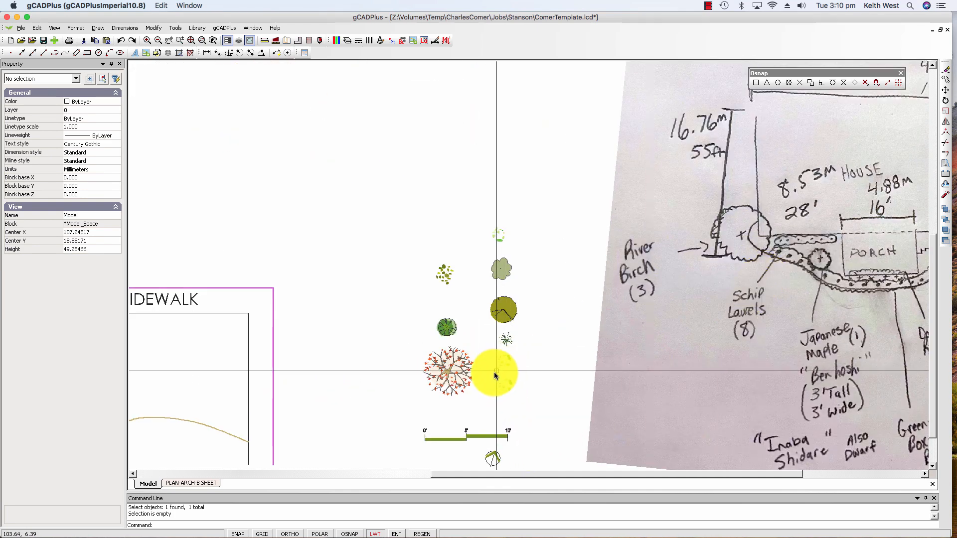
click(448, 330)
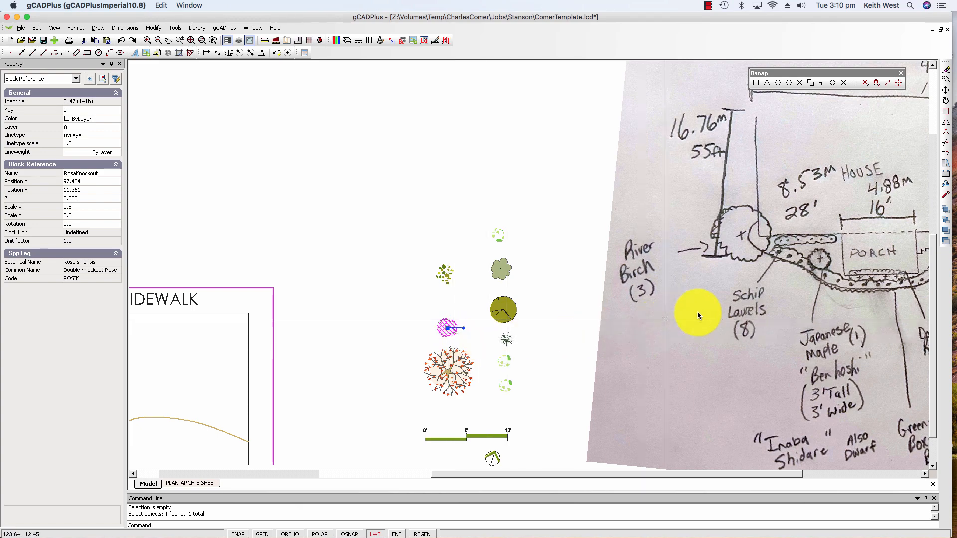
scroll(507, 384, down, 5)
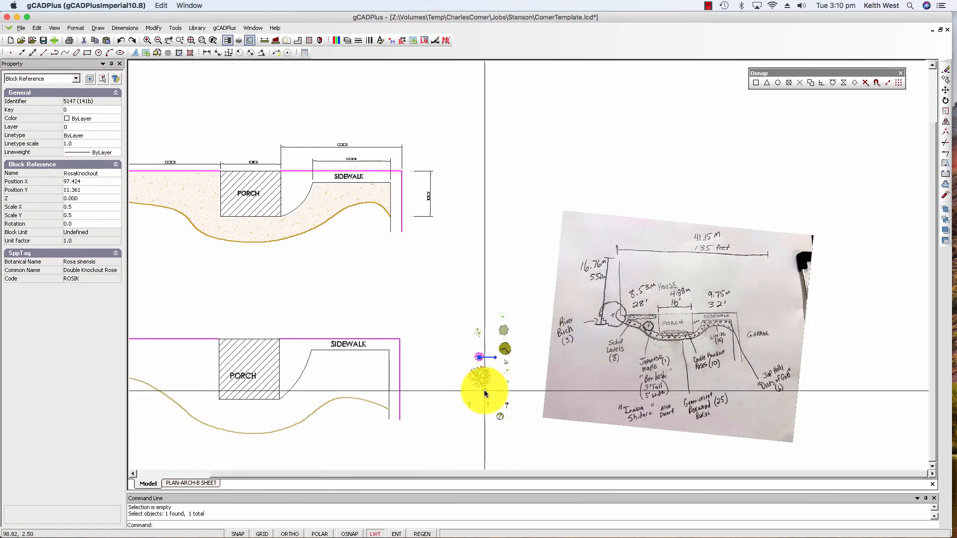
key(Escape)
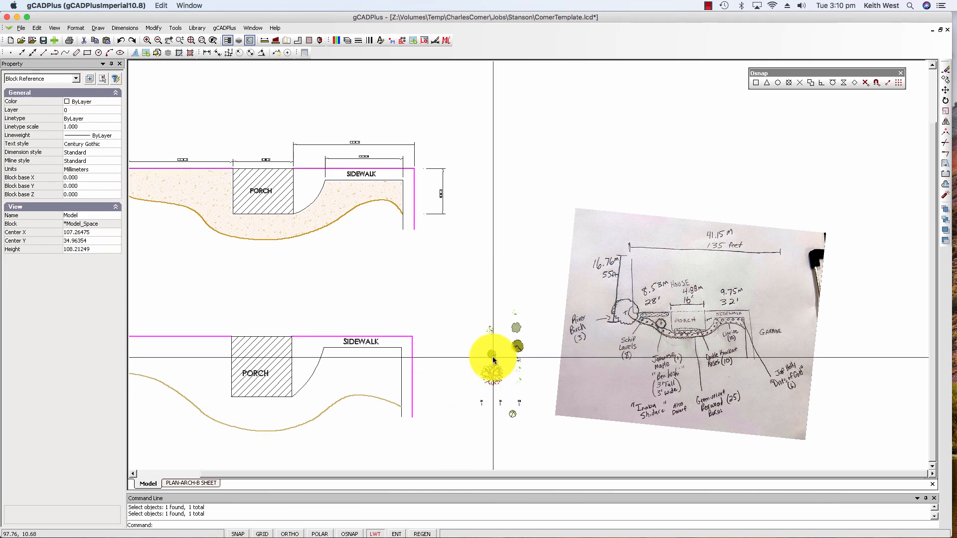
click(492, 355)
click(492, 355)
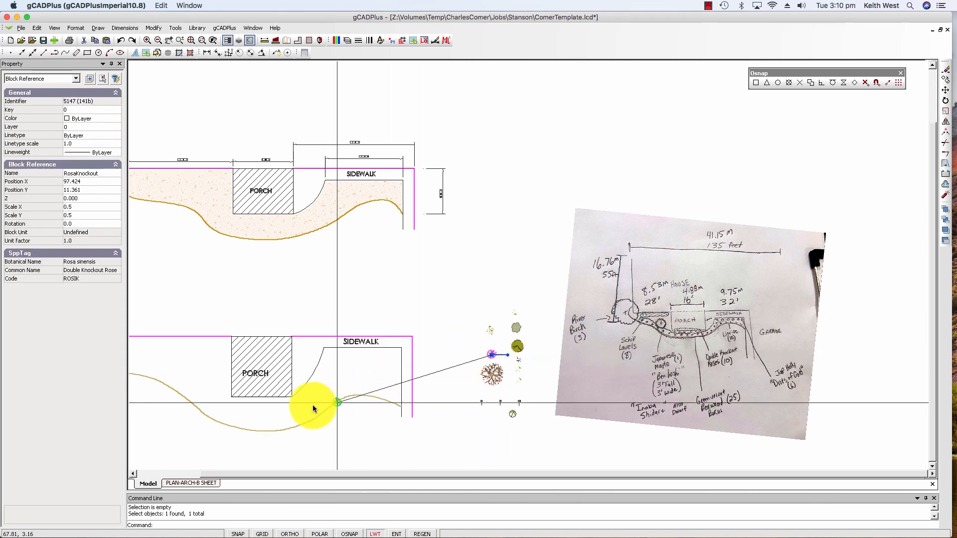
click(232, 403)
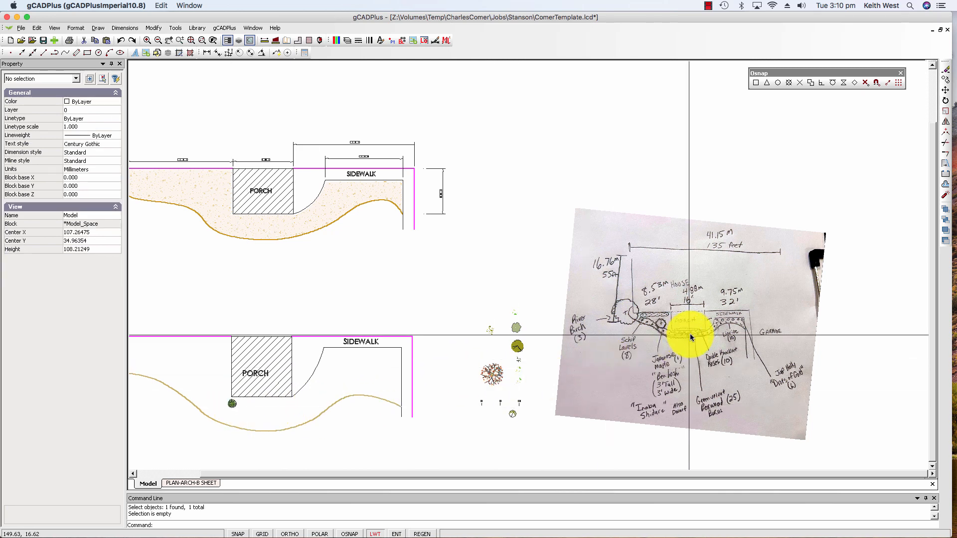
Check the rose layout on the hand sketch and nudge the placed rose slightly closer to the porch's front edge.
scroll(691, 337, up, 4)
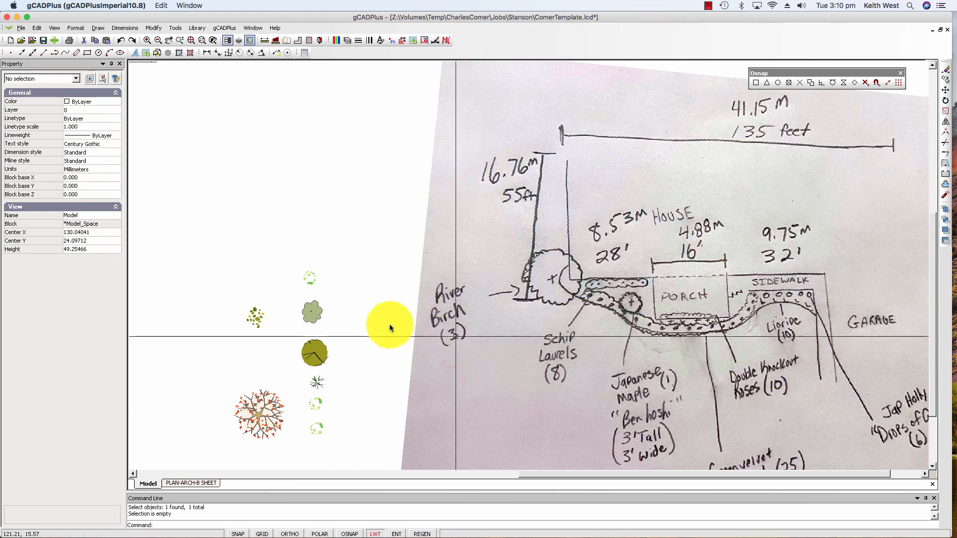
scroll(390, 327, down, 6)
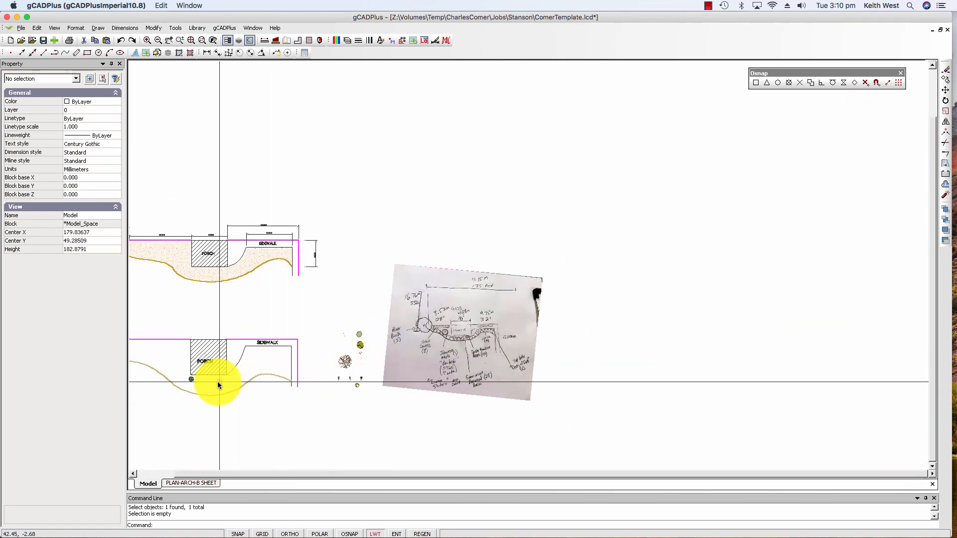
middle_drag(243, 377, 301, 364)
scroll(283, 361, up, 6)
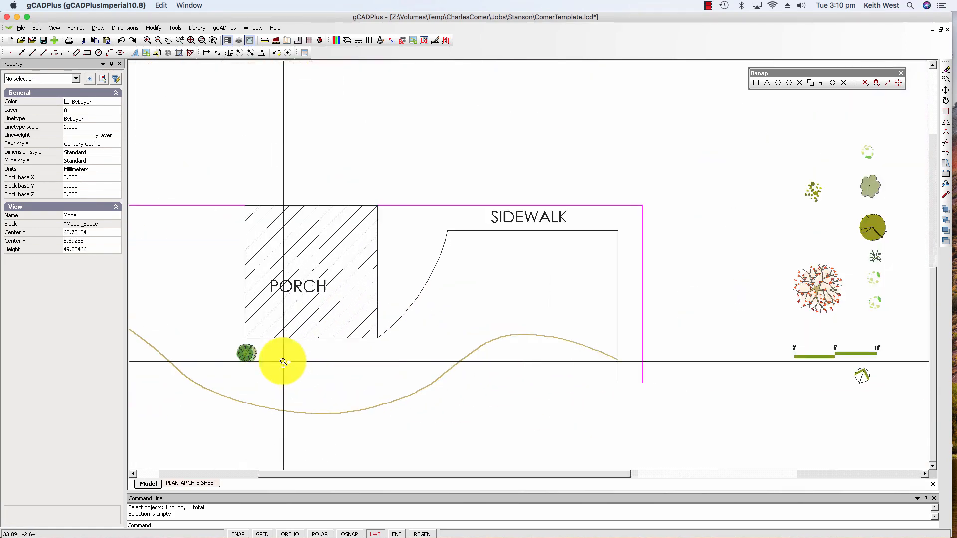
scroll(282, 363, up, 1)
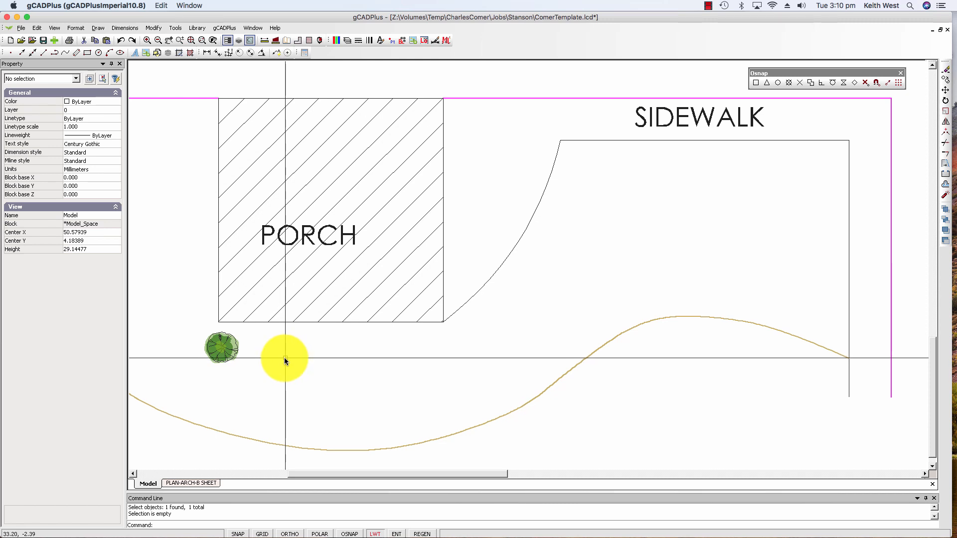
click(223, 351)
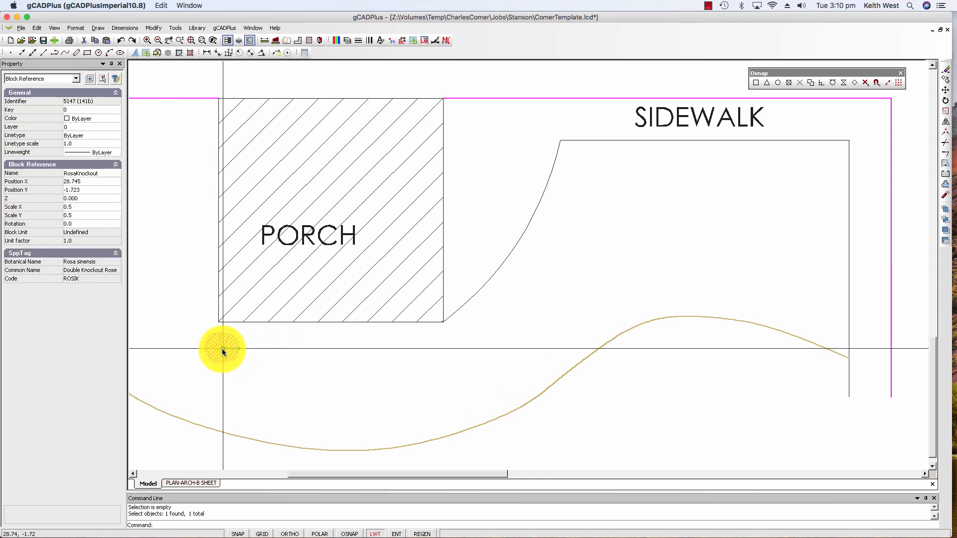
click(222, 348)
Copy the rose six times in an evenly spaced row along the porch's front edge to its right corner.
right_click(223, 346)
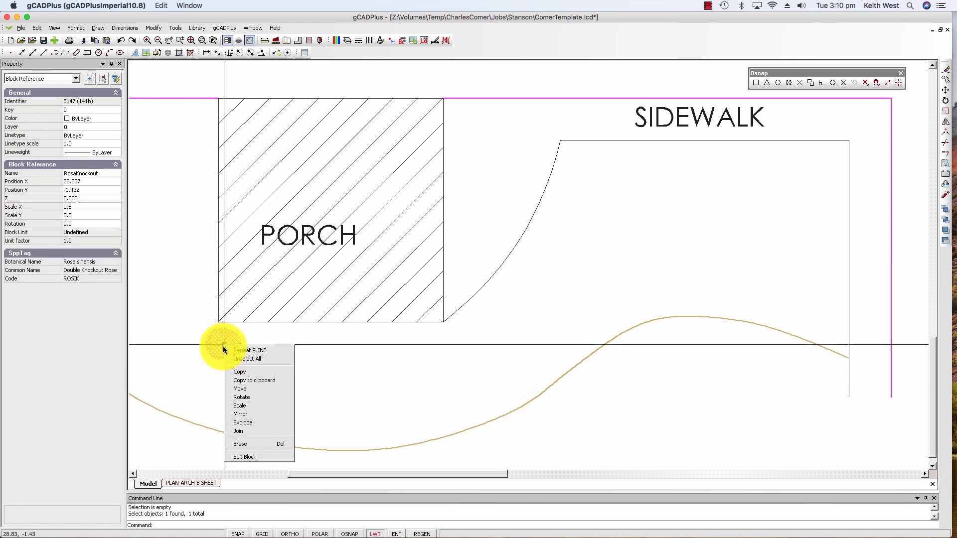
click(244, 375)
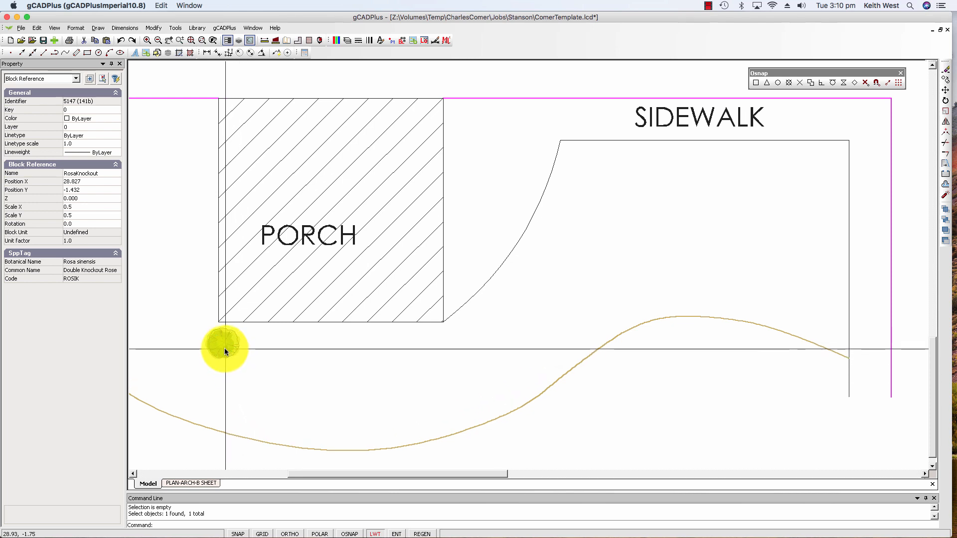
right_click(223, 347)
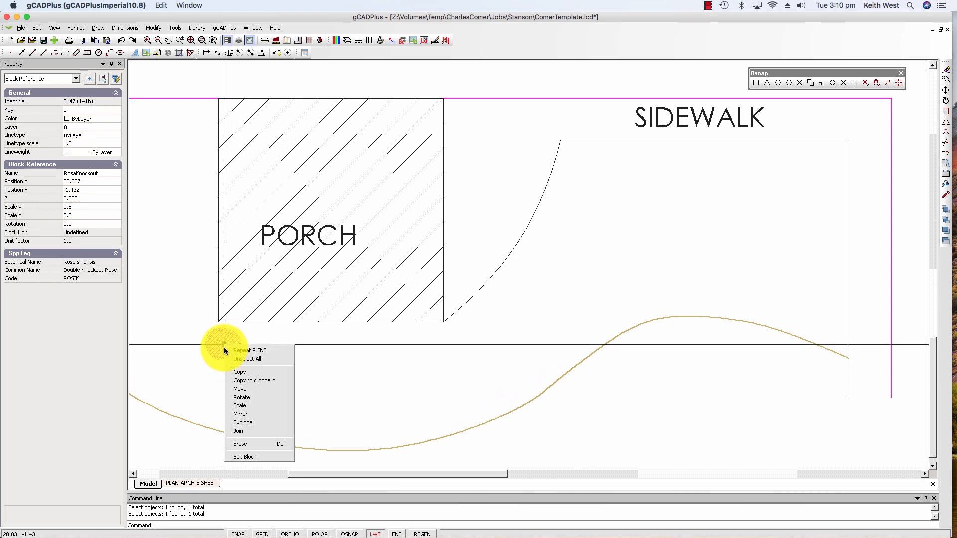
click(241, 372)
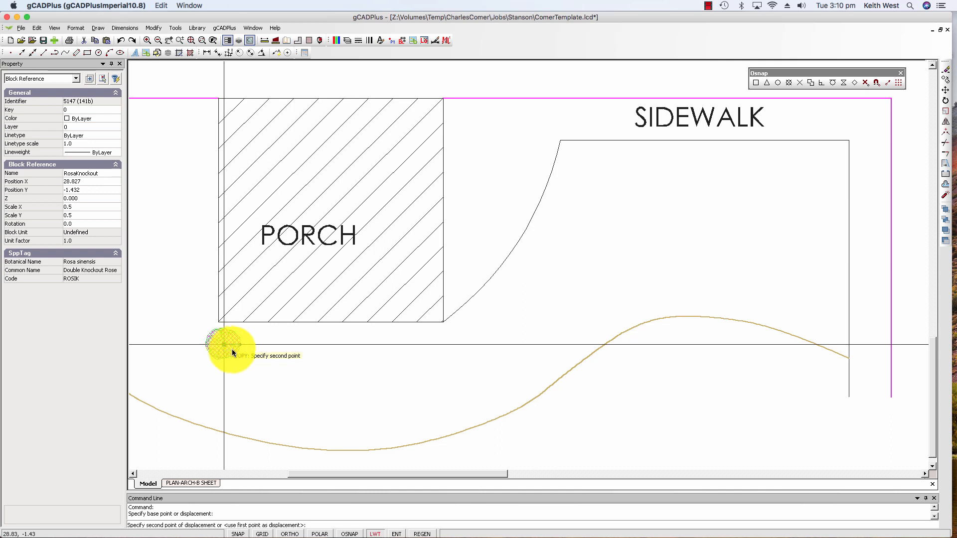
click(262, 346)
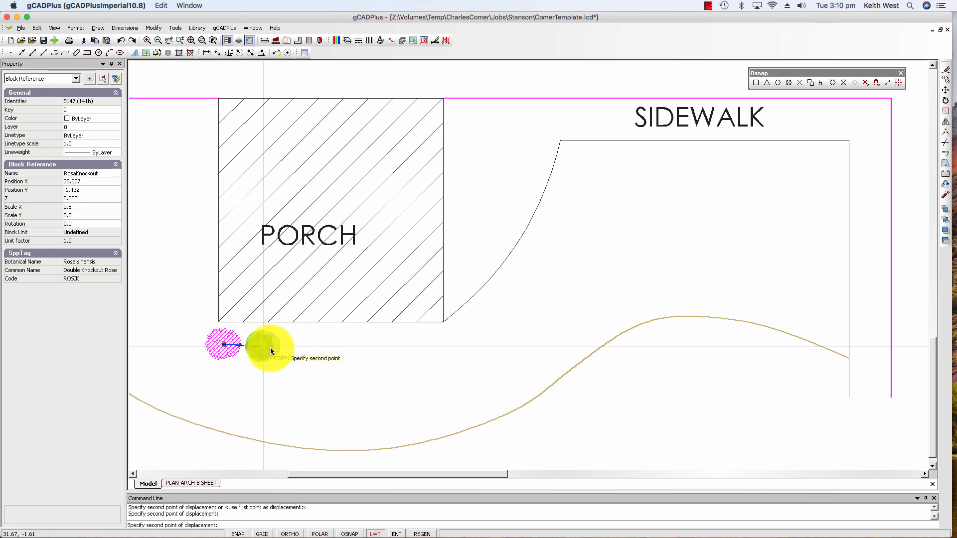
click(303, 346)
click(340, 346)
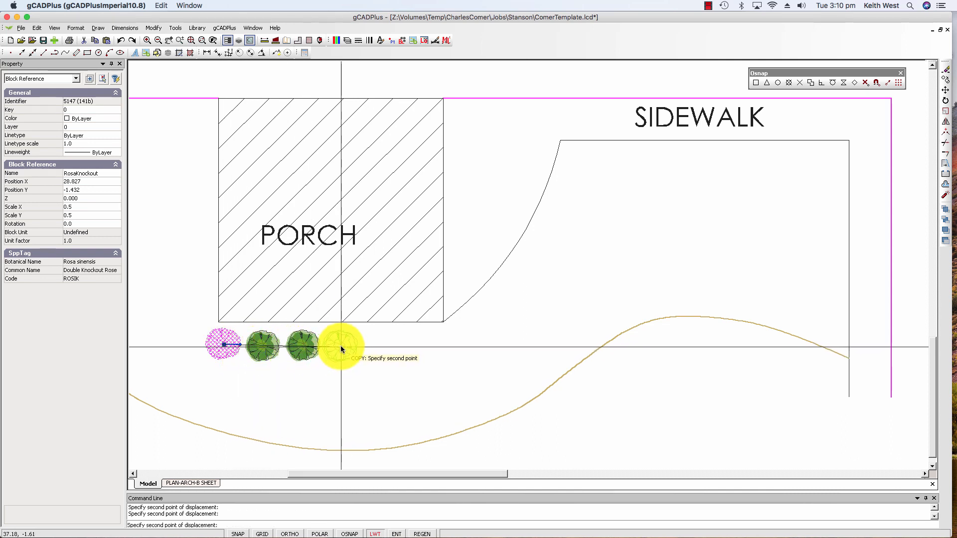
click(375, 346)
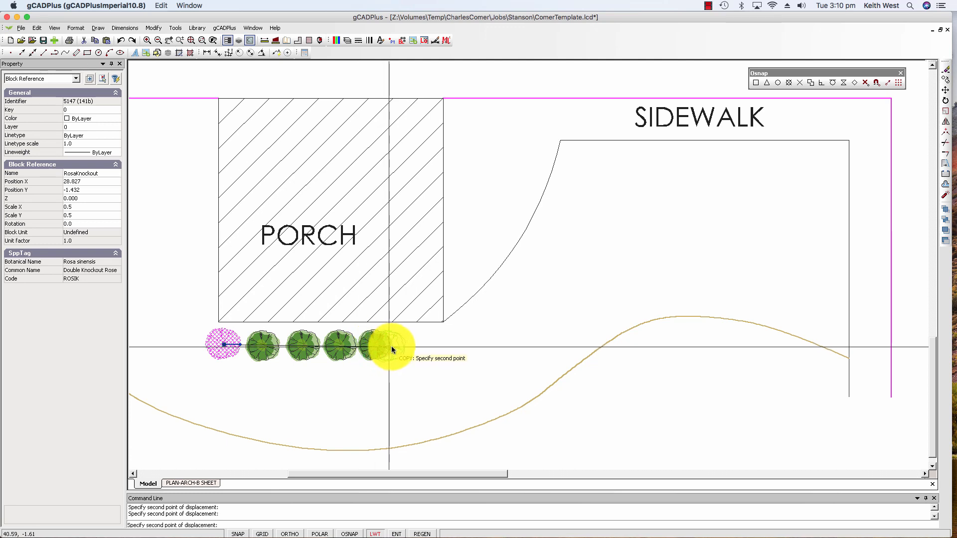
click(409, 346)
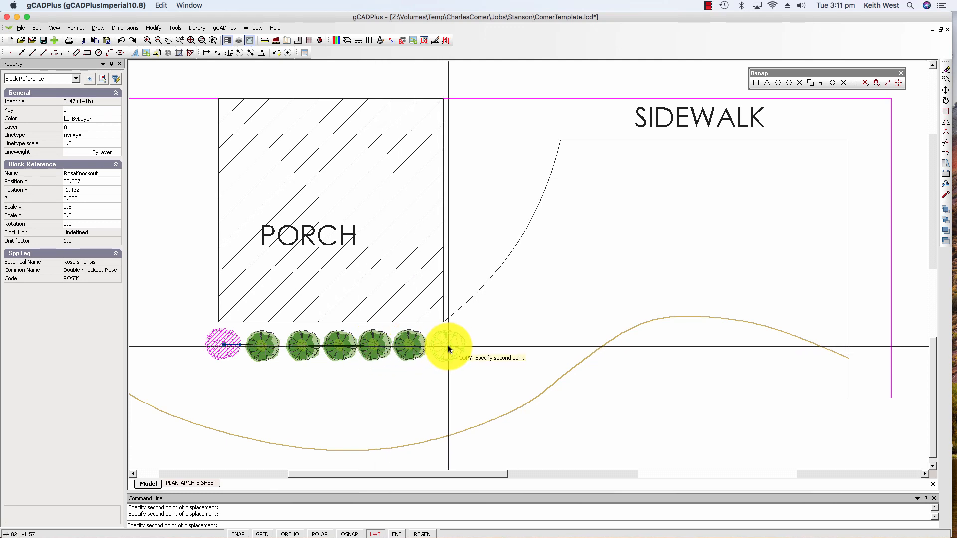
click(448, 348)
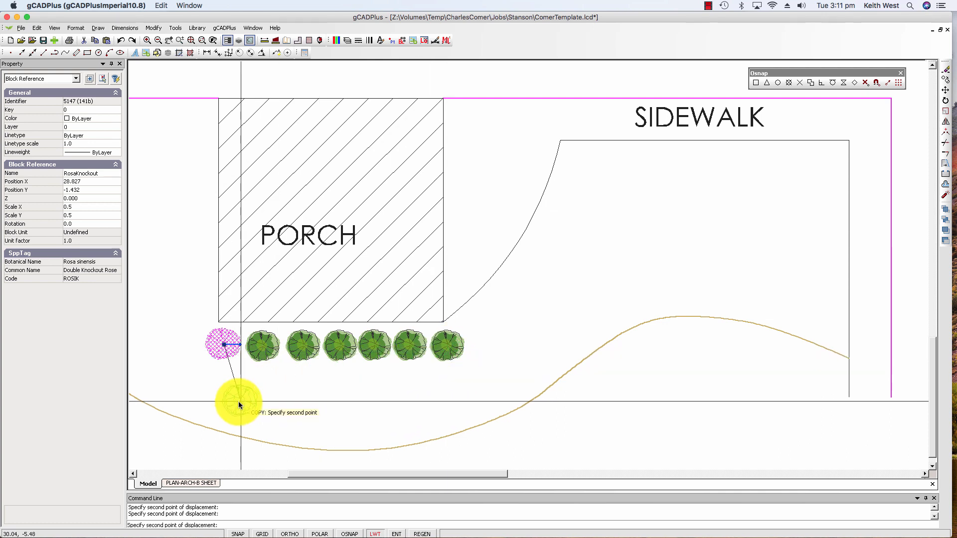
Place three more rose copies, one beyond the porch's left corner and two along the curved sidewalk edge, and end the copying.
click(192, 322)
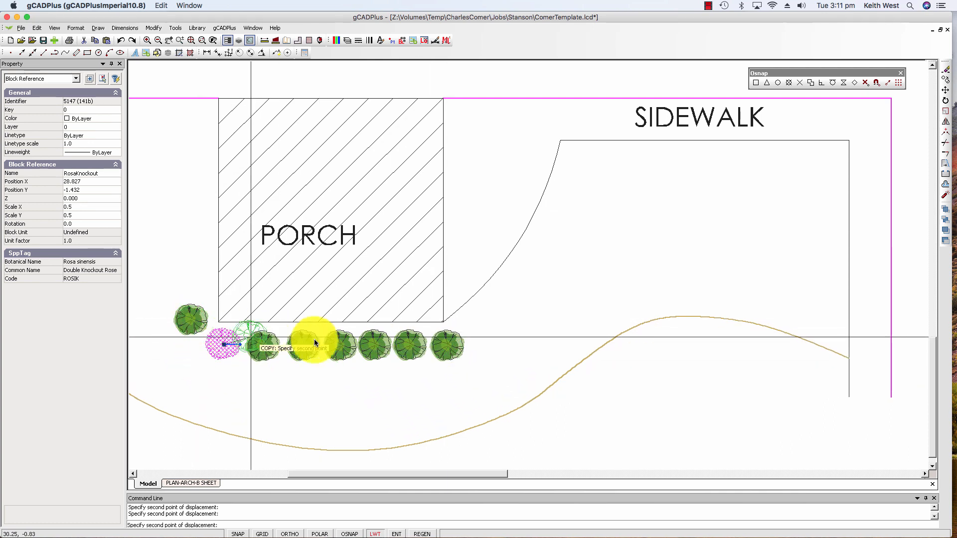
click(484, 318)
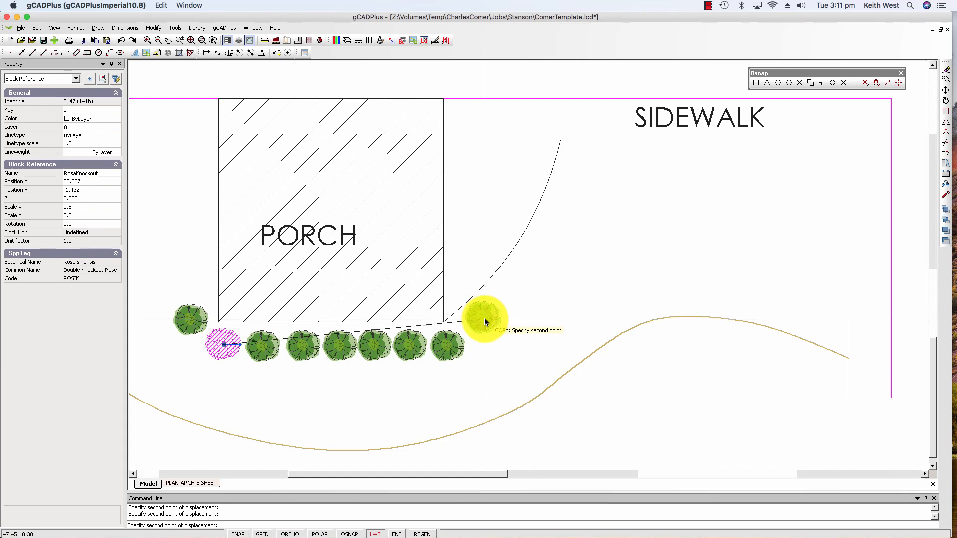
click(509, 288)
key(Escape)
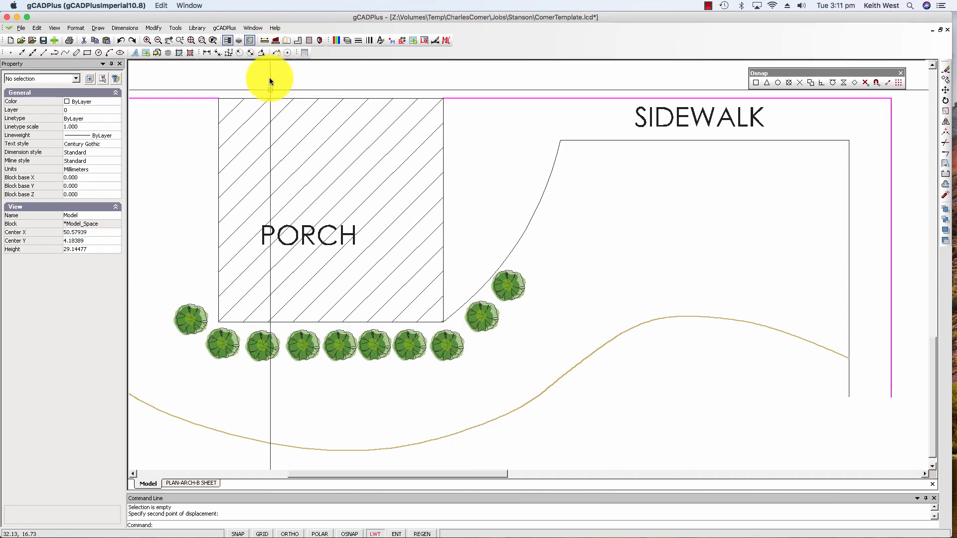
Measure the diameter of the lower rose beside the curved sidewalk.
click(264, 43)
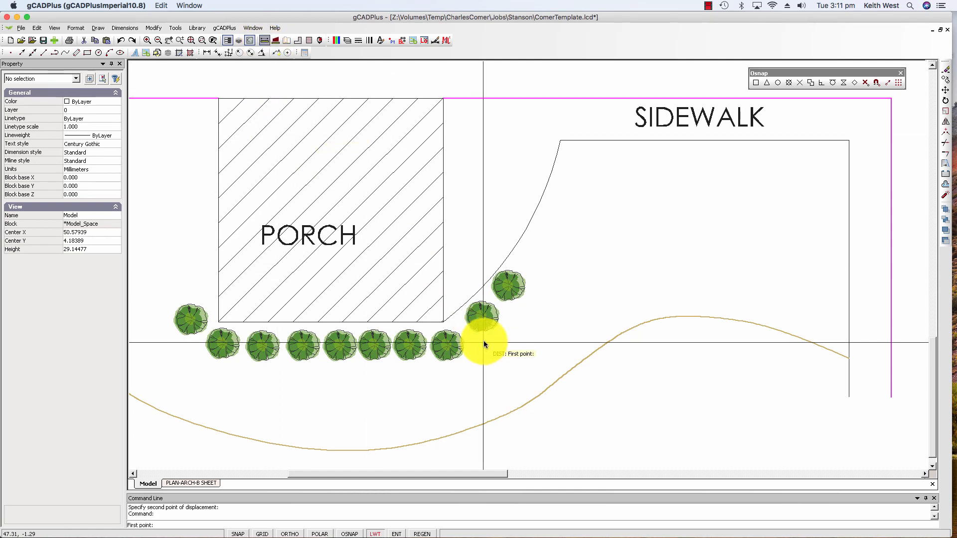
click(471, 330)
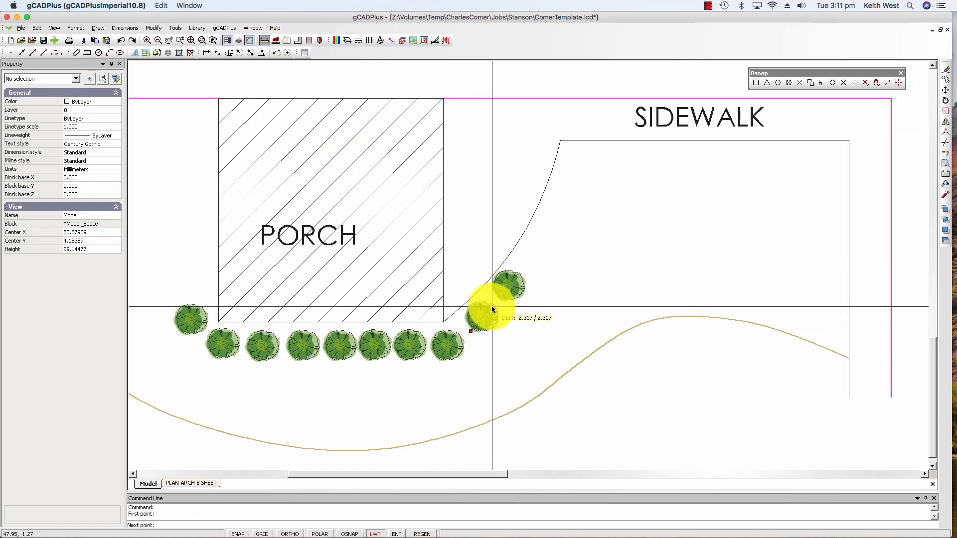
click(492, 307)
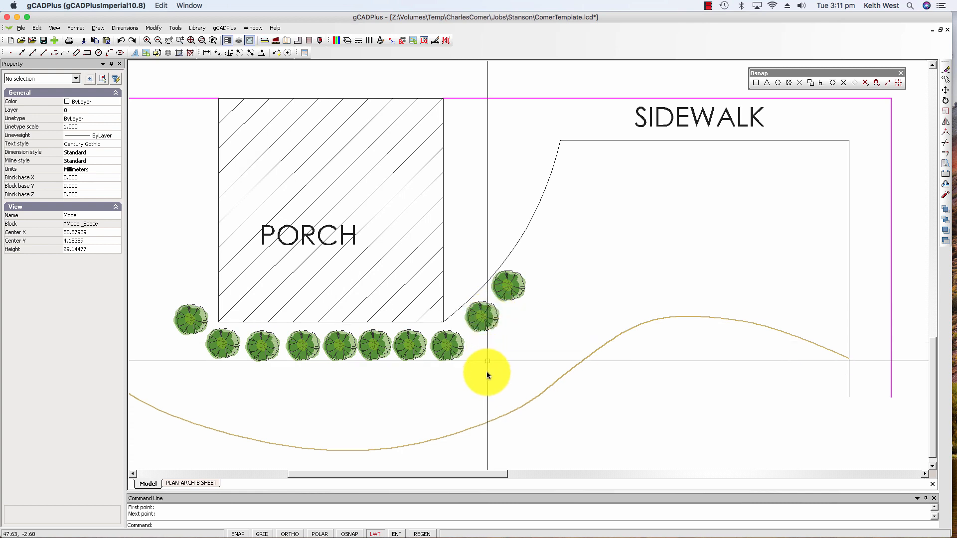
Move the two roses beside the curved sidewalk down and left, closer to the porch row and clear of the curve.
click(485, 322)
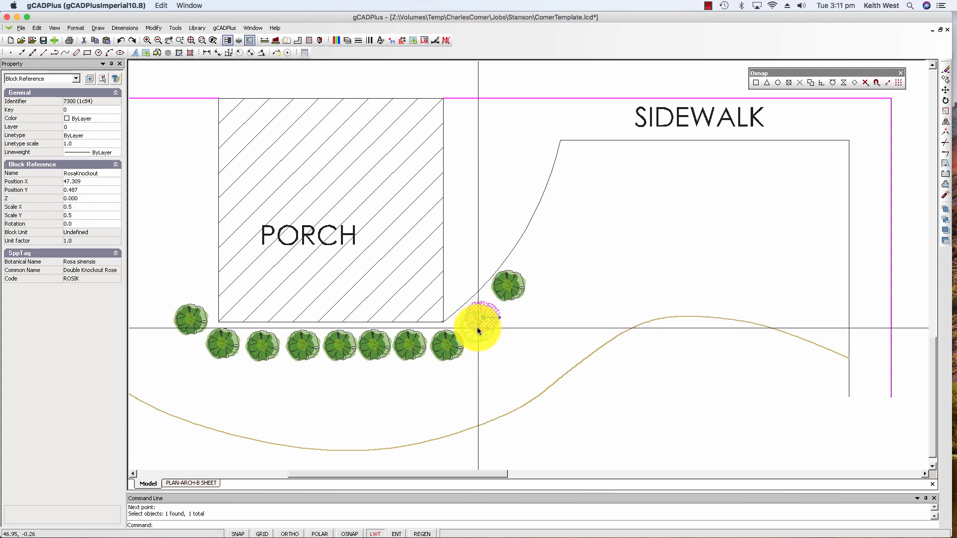
click(477, 327)
key(Escape)
click(509, 293)
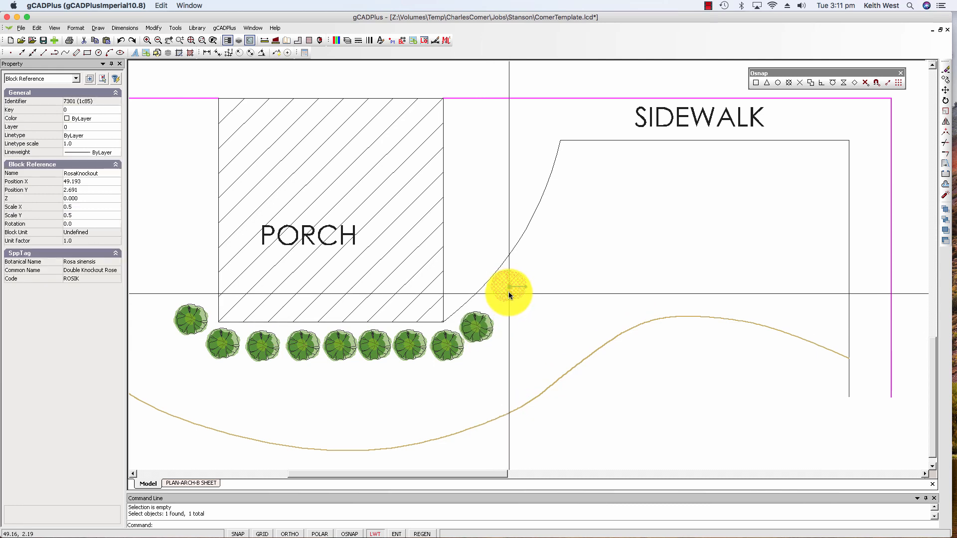
click(500, 309)
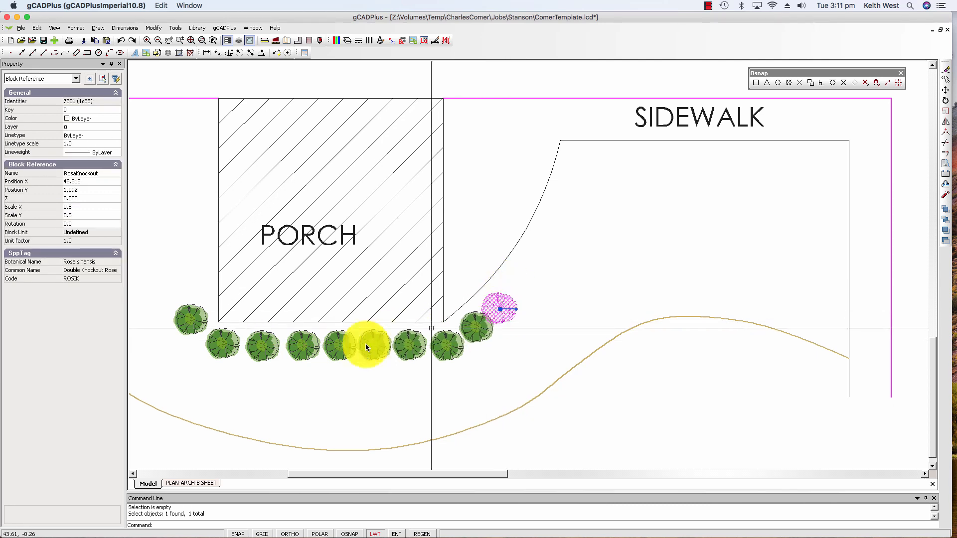
key(Escape)
Shift the leftmost rose slightly down and right toward the porch row, and deselect it.
scroll(301, 391, down, 1)
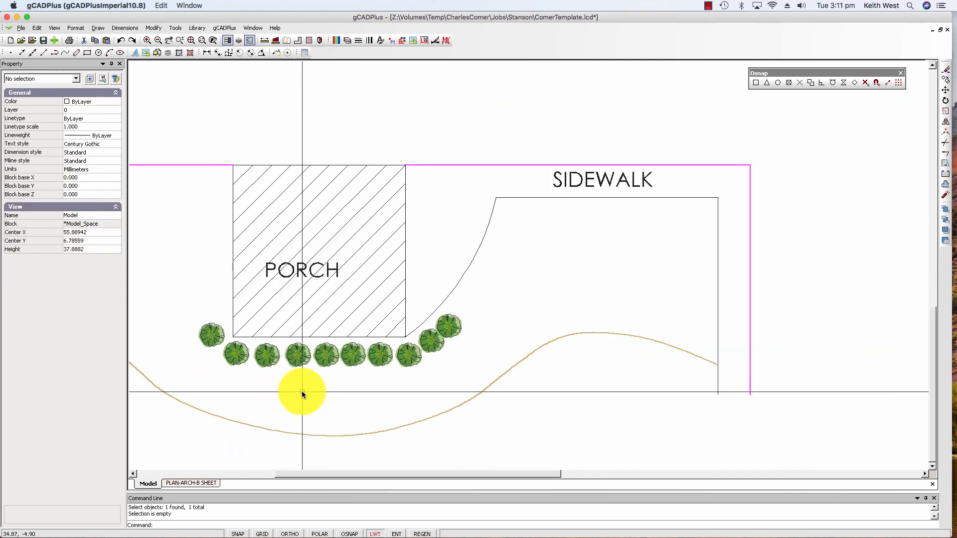
click(214, 340)
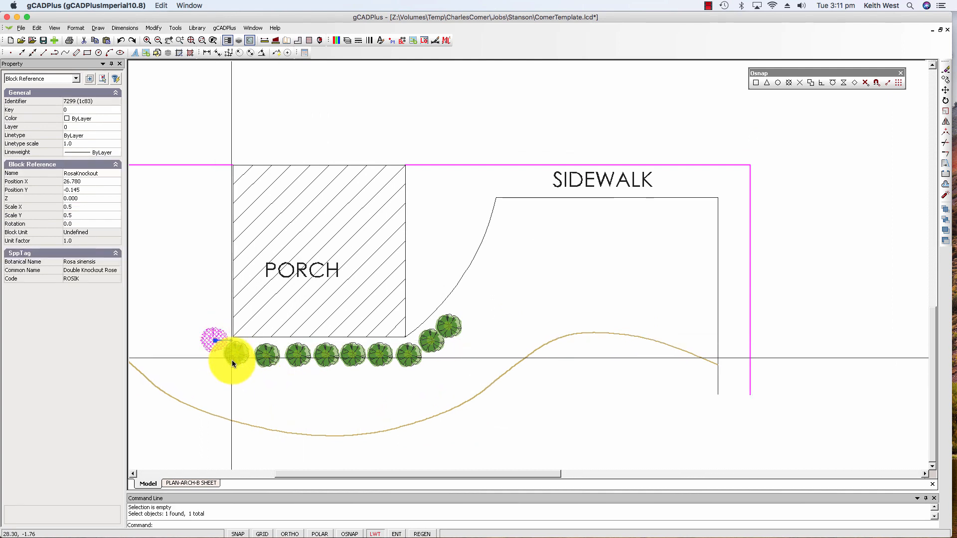
key(Escape)
scroll(301, 391, down, 1)
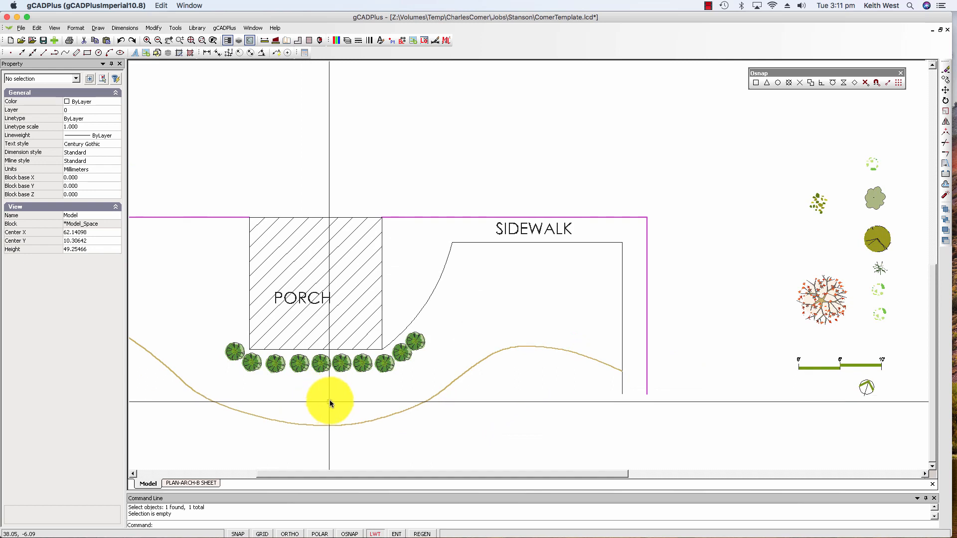
middle_drag(325, 395, 418, 336)
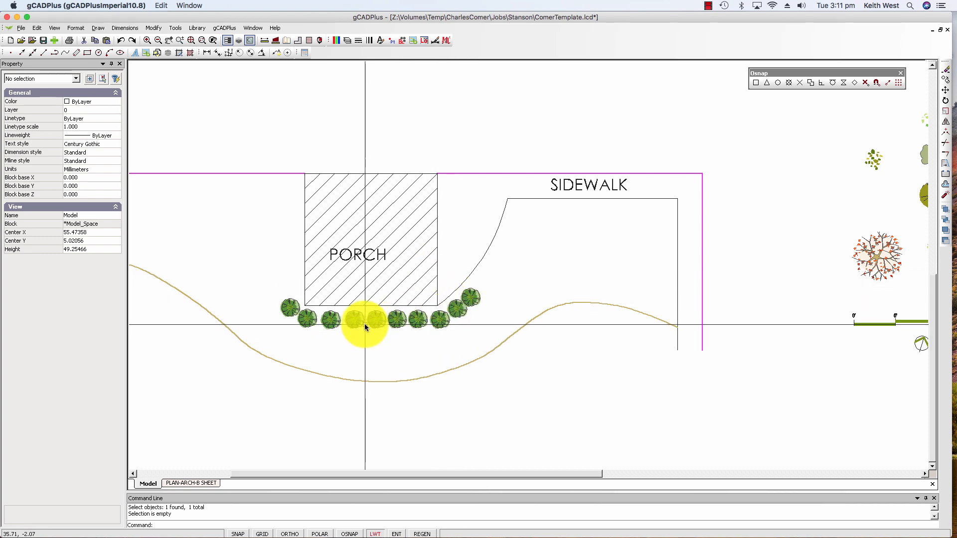
Move the Japanese maple symbol from the loose plant symbols into the planting area just left of the porch, checking the hand sketch.
scroll(359, 355, down, 3)
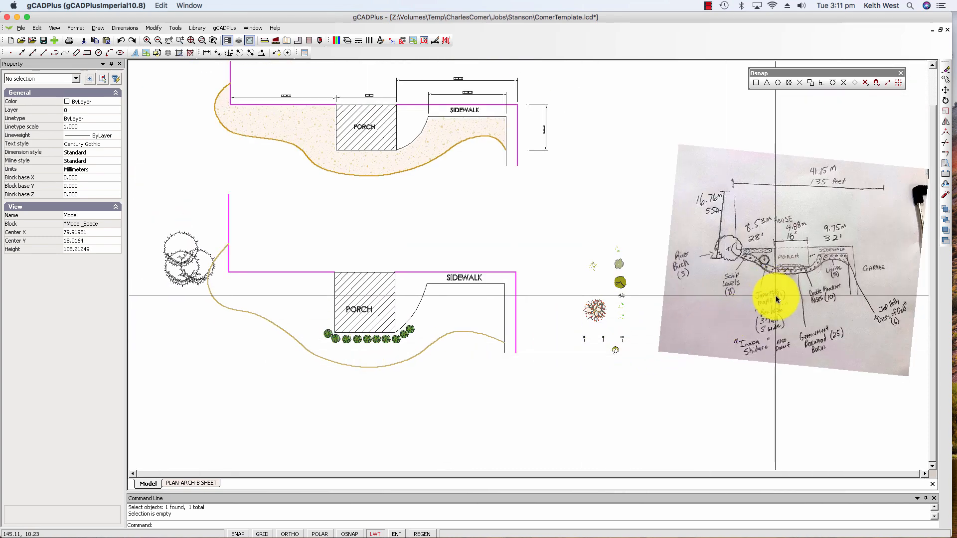
scroll(776, 301, up, 3)
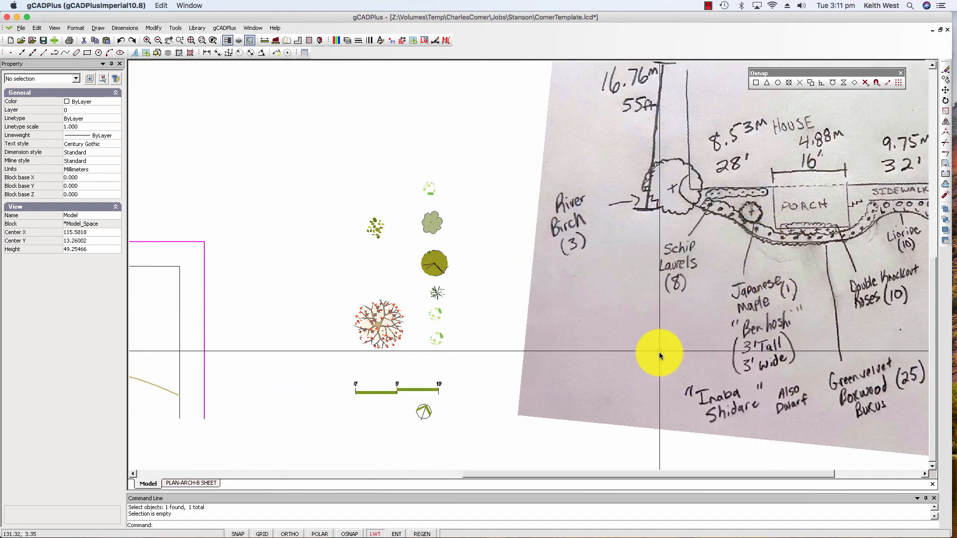
scroll(660, 357, down, 2)
scroll(660, 357, down, 1)
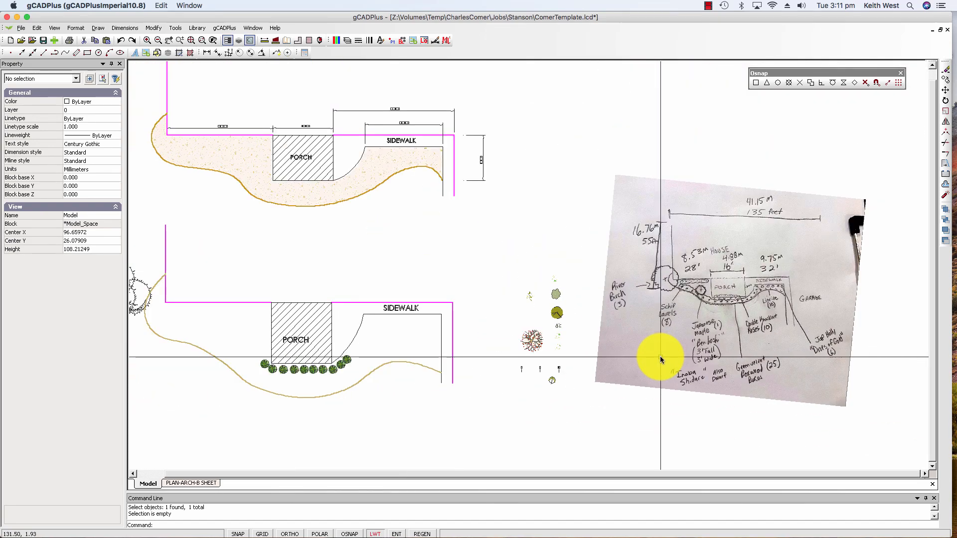
click(532, 346)
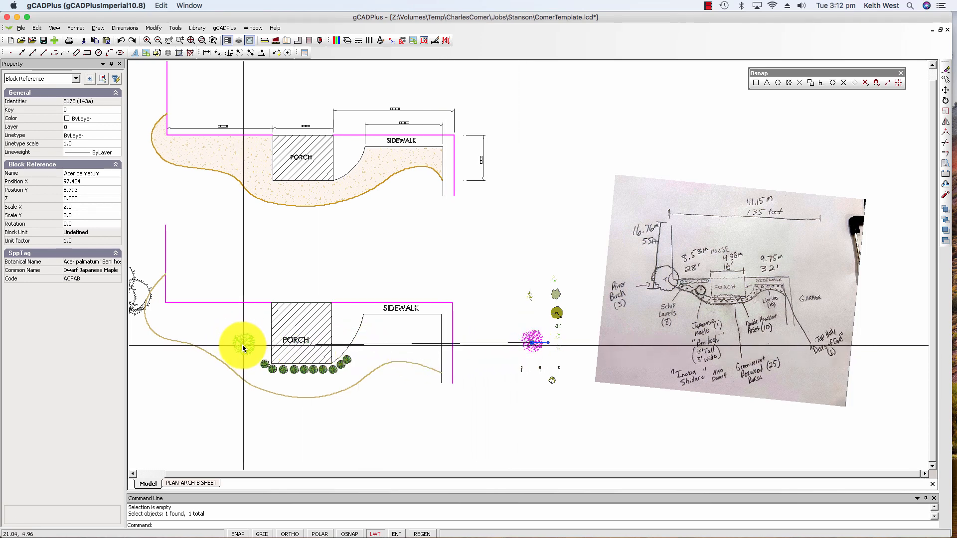
click(243, 345)
key(Escape)
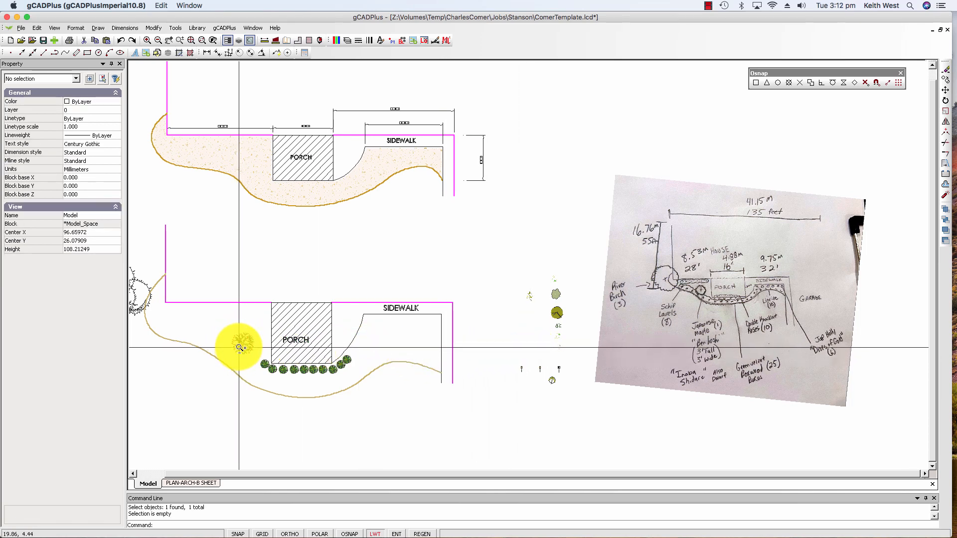
Measure the diameter of the Japanese maple left of the porch.
scroll(239, 349, up, 3)
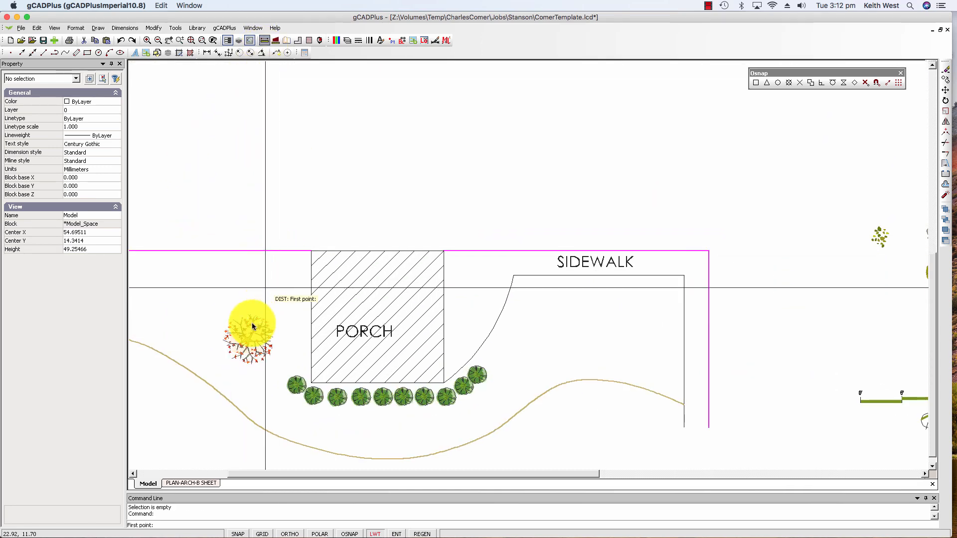
click(235, 354)
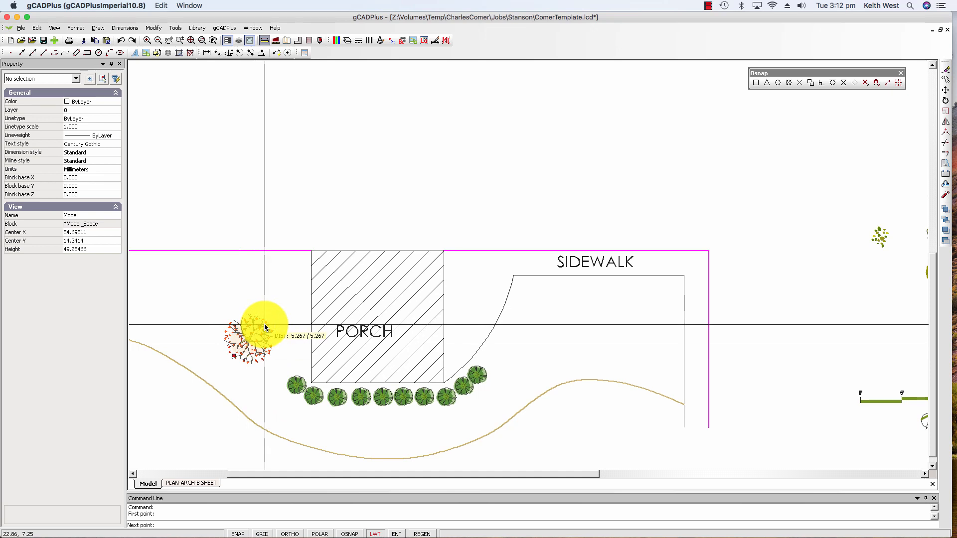
click(248, 346)
right_click(248, 346)
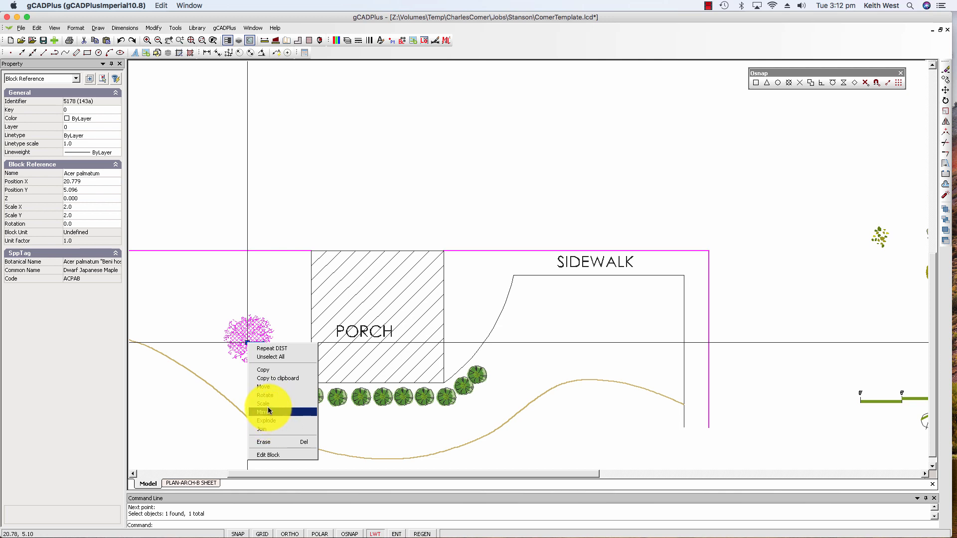
click(268, 411)
click(248, 343)
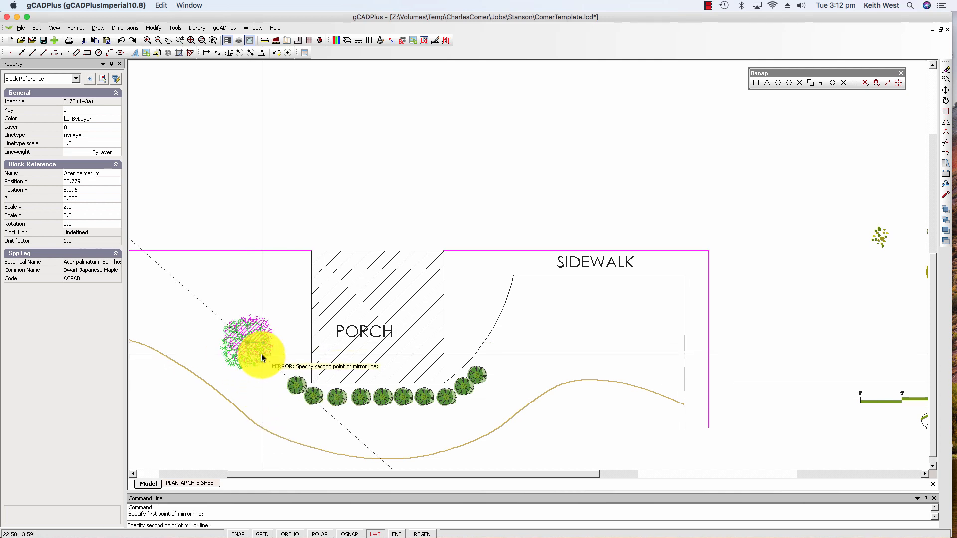
click(259, 355)
Scale up the Japanese maple symbol left of the porch about its centre.
click(253, 348)
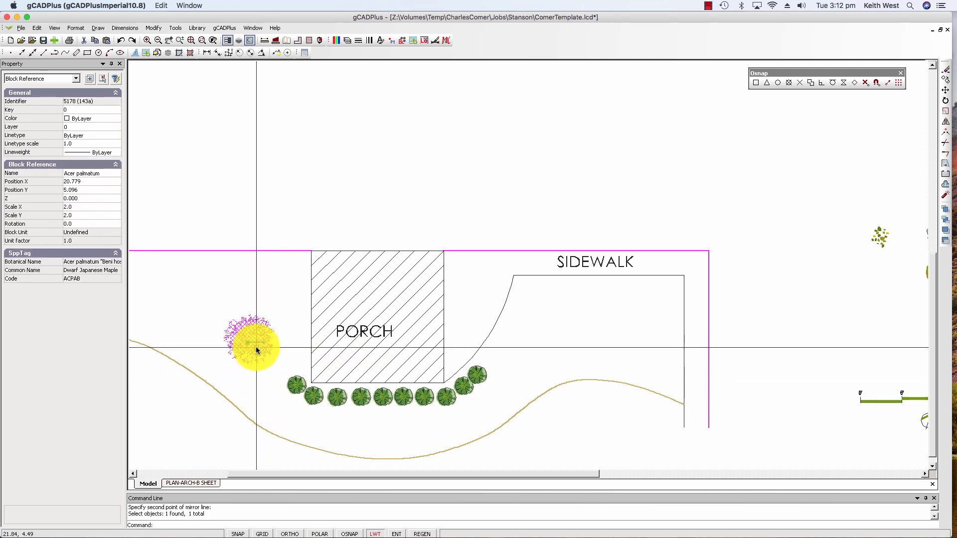
right_click(254, 348)
click(283, 413)
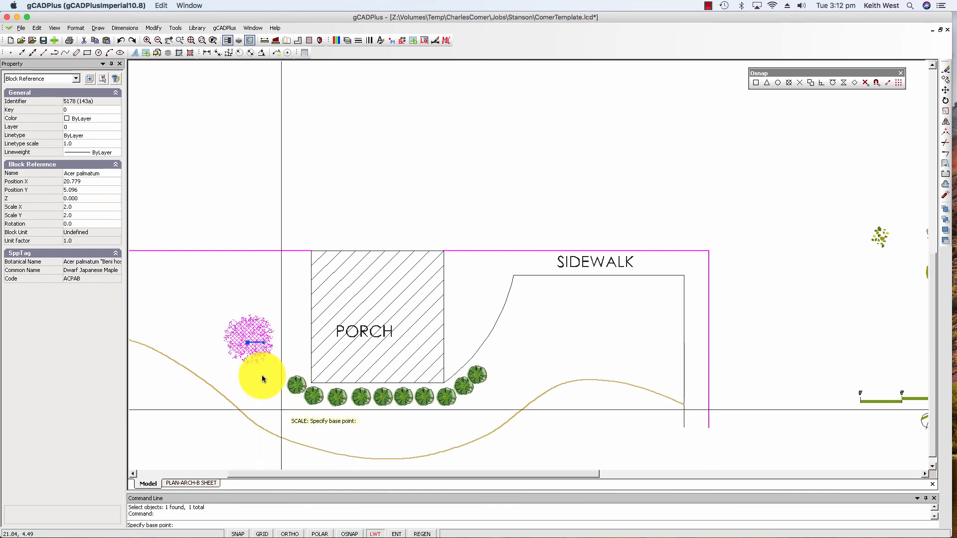
click(247, 343)
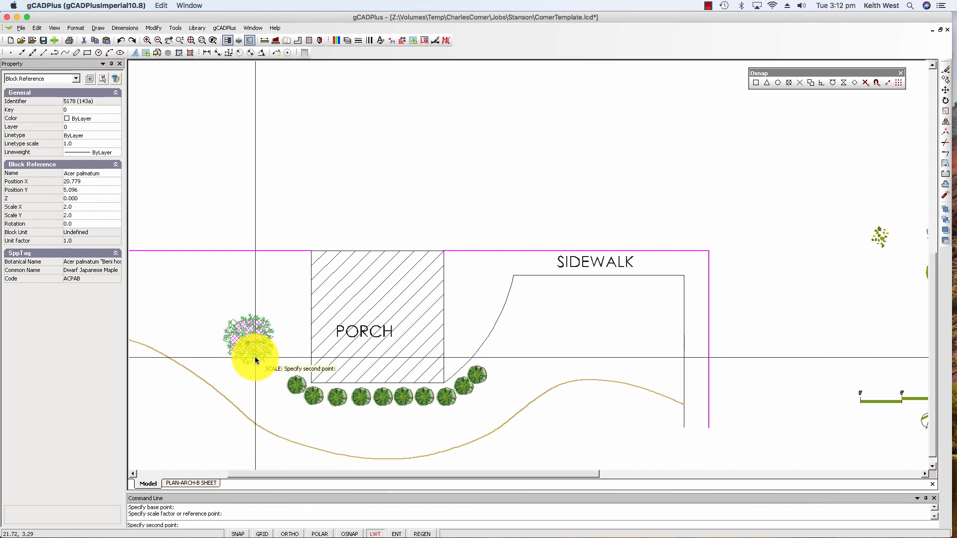
click(260, 366)
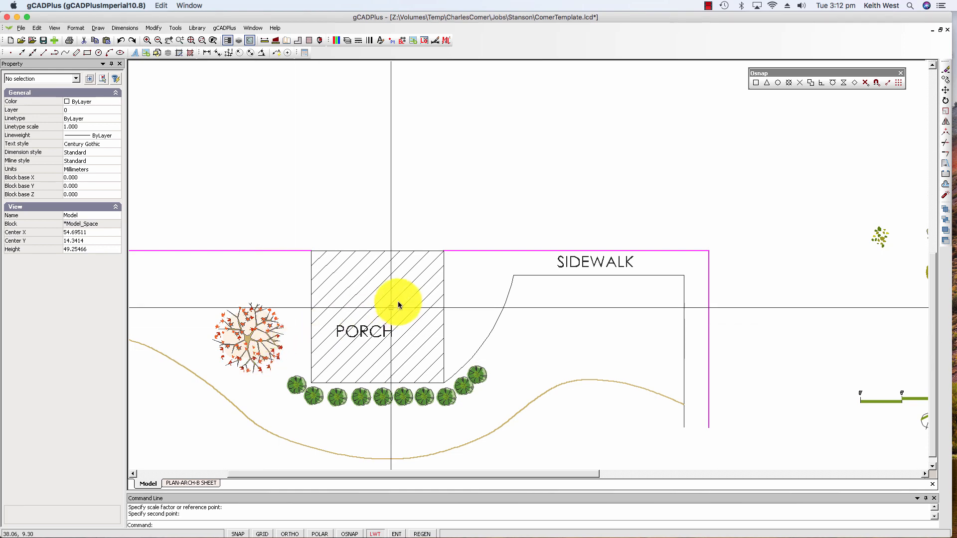
Try to scale the scale bar and north arrow together, and undo the Japanese maple's enlargement.
scroll(399, 307, down, 2)
scroll(399, 307, down, 1)
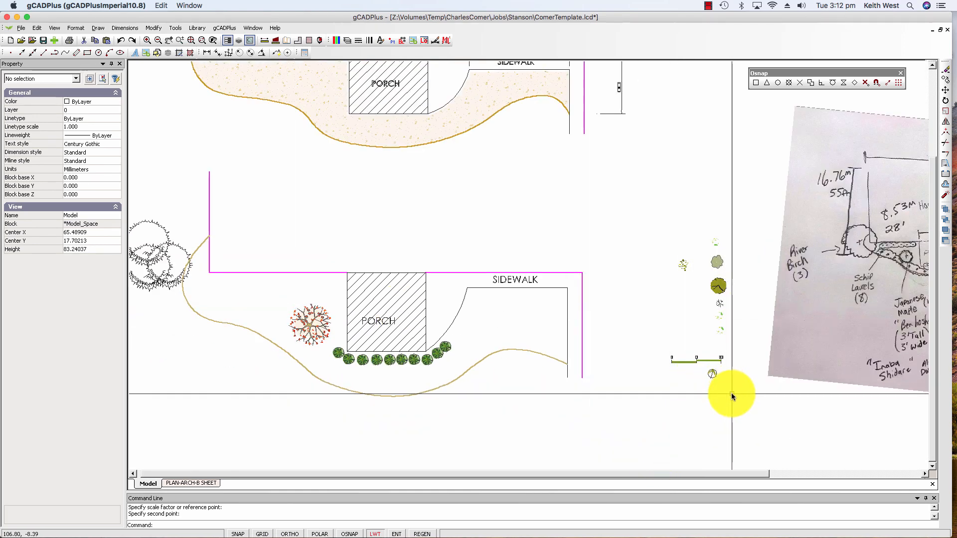
drag(732, 393, 684, 353)
right_click(689, 385)
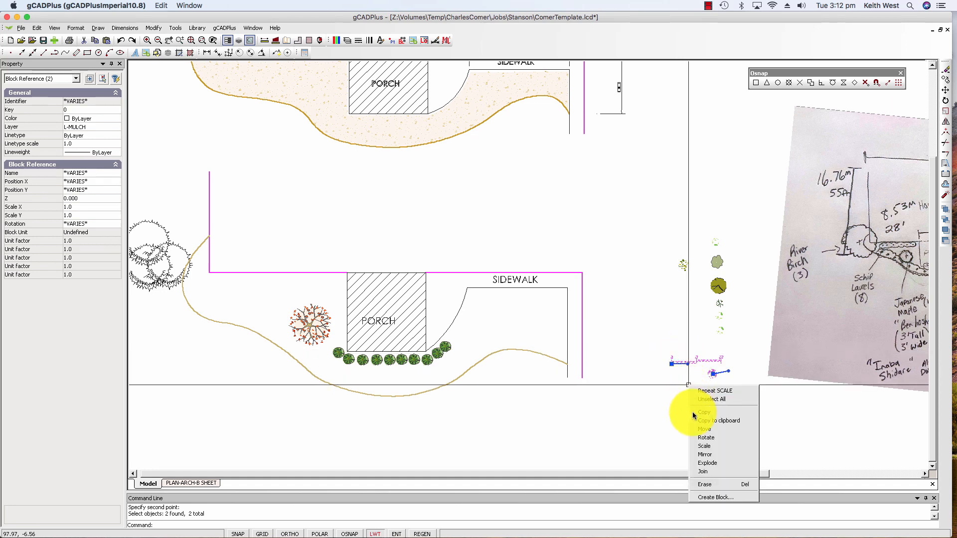
click(712, 447)
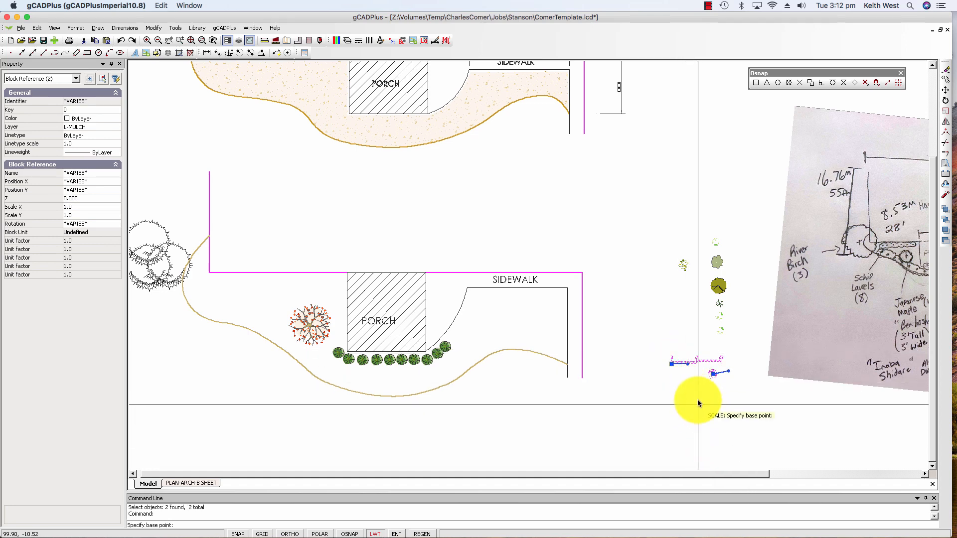
click(700, 387)
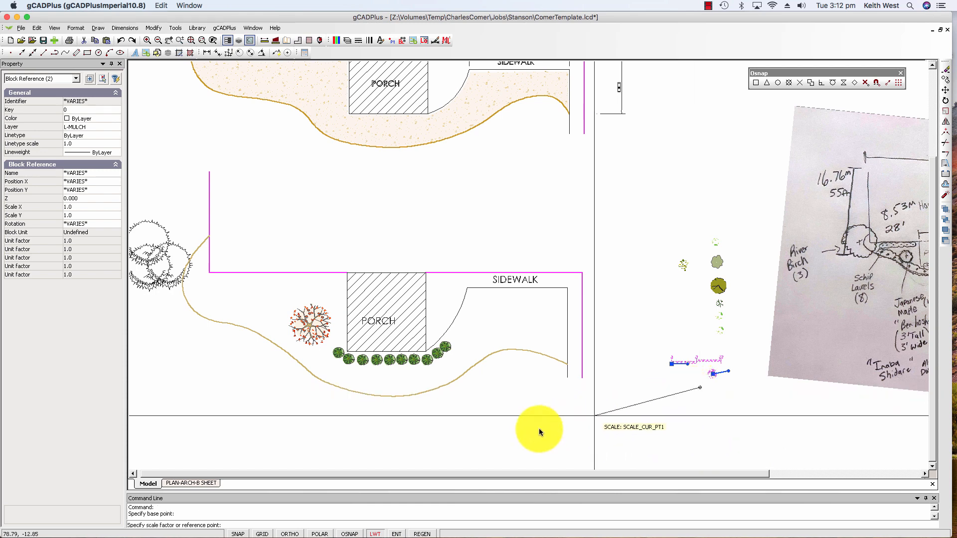
click(671, 413)
key(Escape)
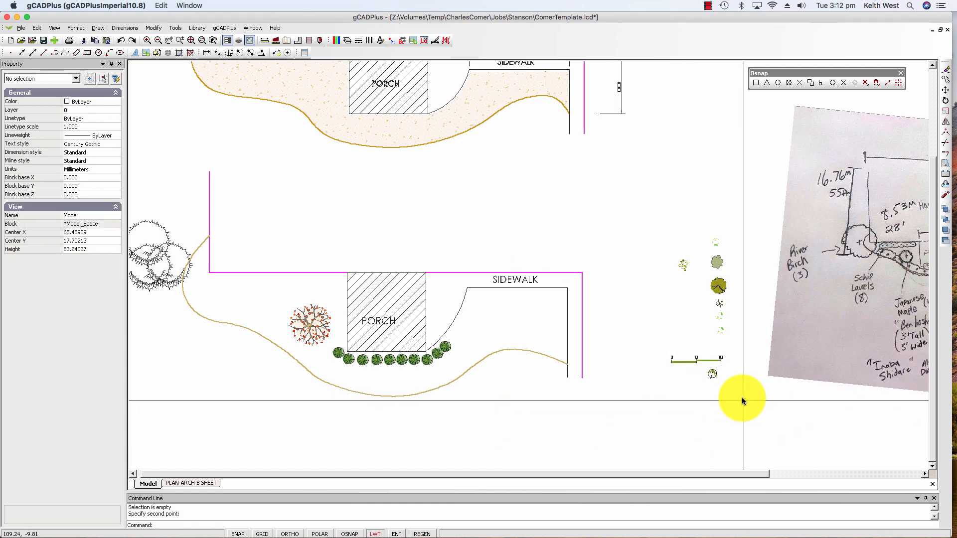
click(120, 42)
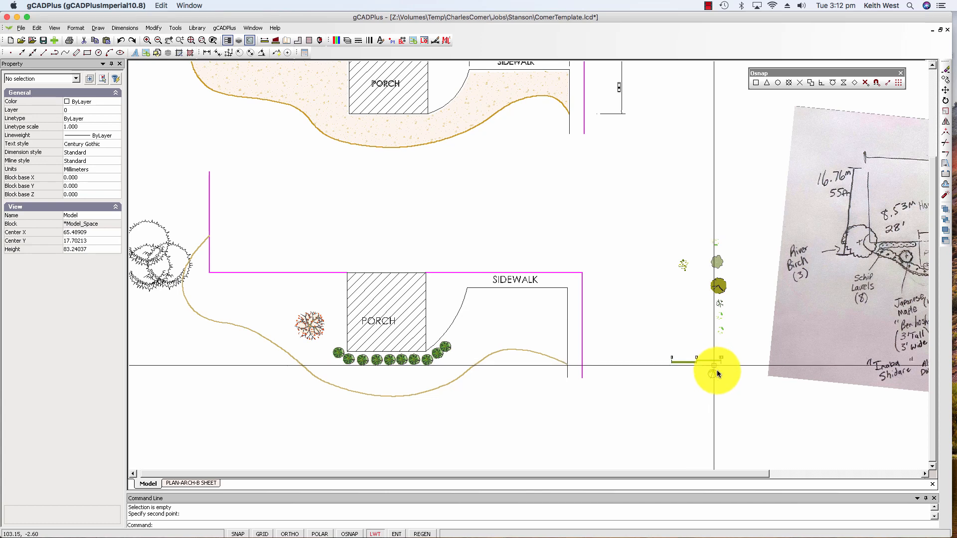
Move the scale bar and north arrow together to just below the planting bed, on the sidewalk side.
click(728, 385)
click(660, 351)
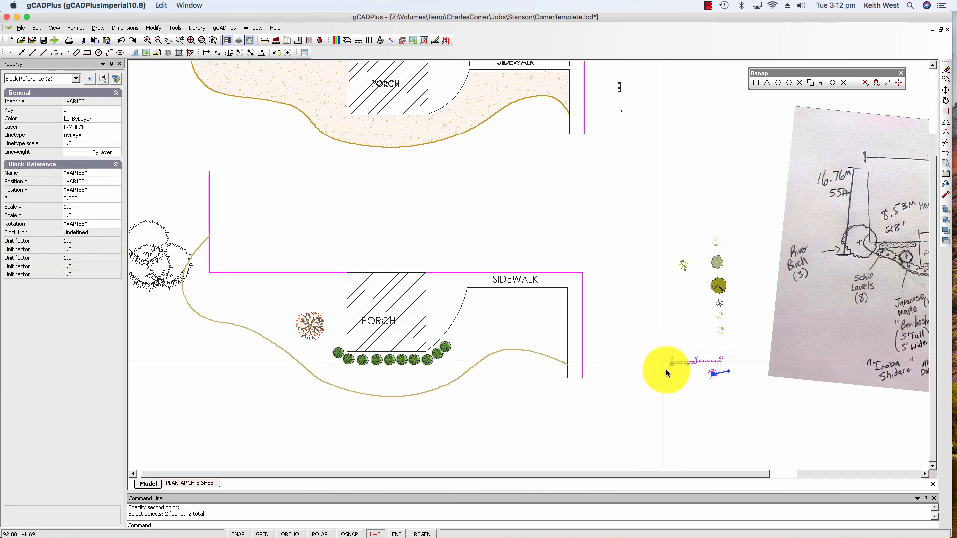
right_click(671, 373)
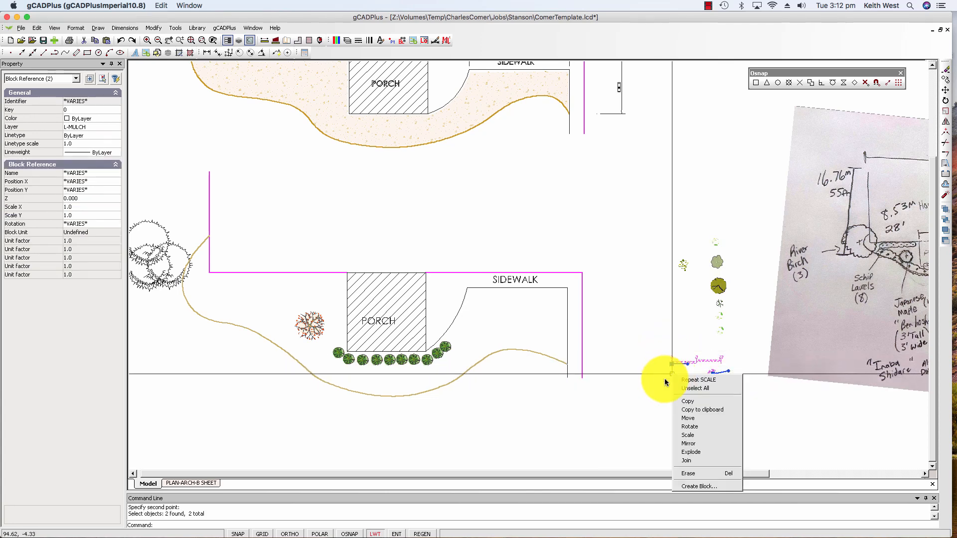
click(699, 418)
click(699, 376)
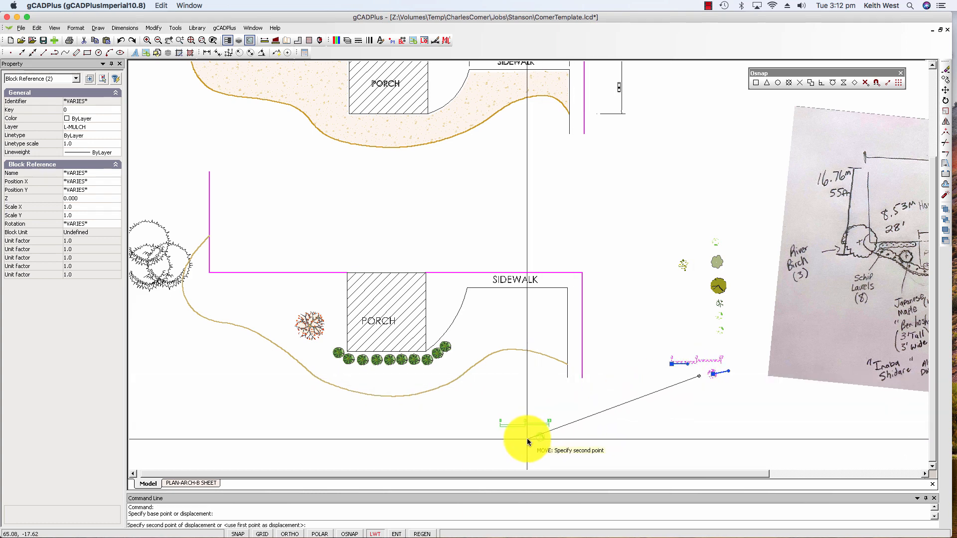
click(528, 439)
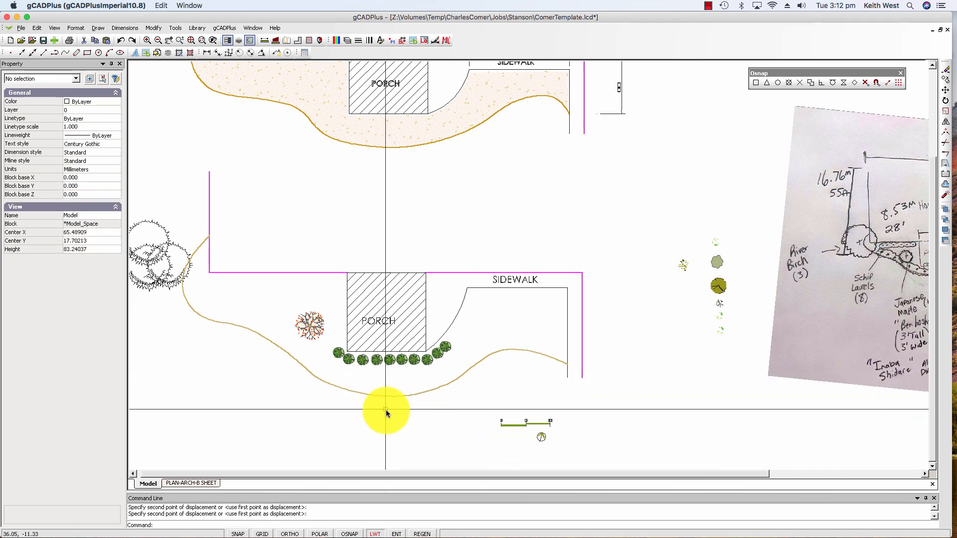
Check the remaining plant symbols, and open the PLAN-ARCH-B SHEET layout to examine the plan and title block.
scroll(712, 275, up, 5)
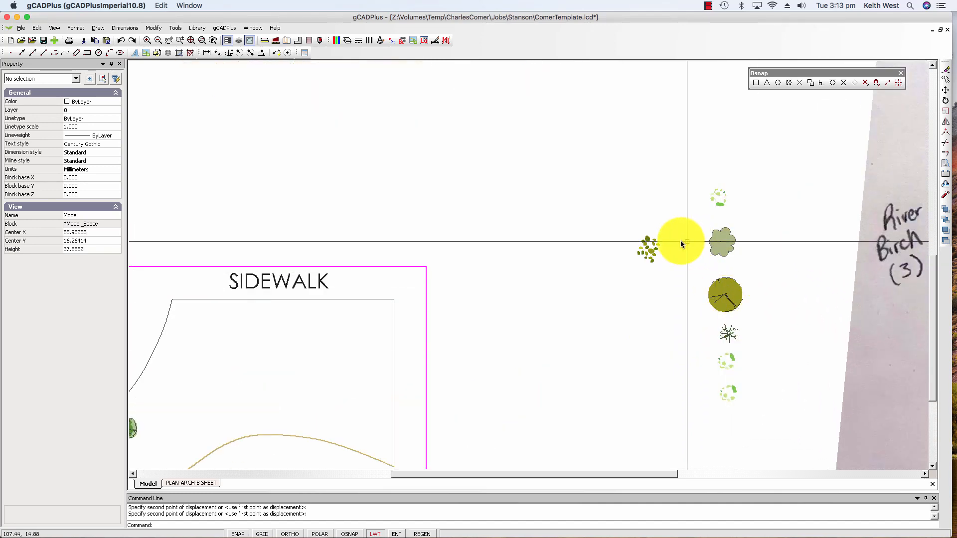
scroll(721, 380, down, 1)
scroll(721, 380, down, 2)
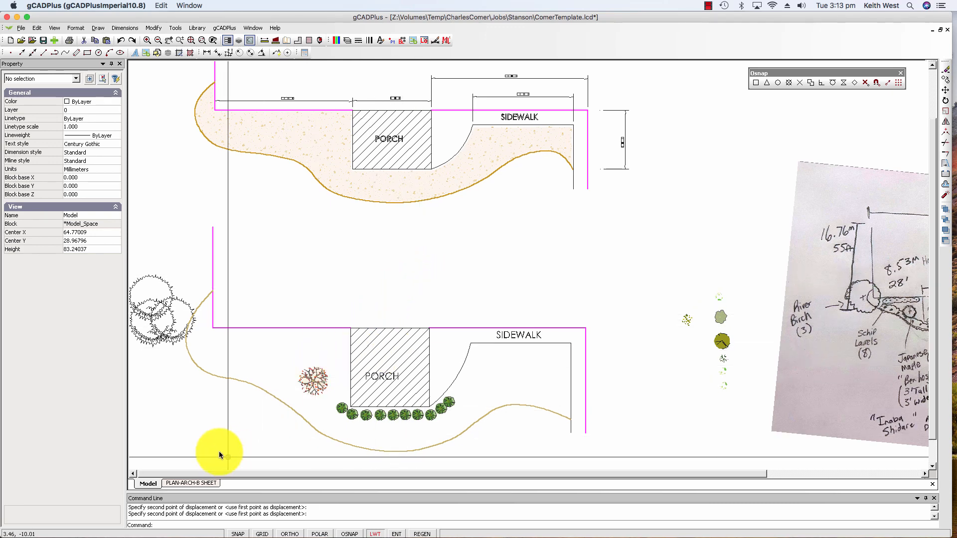
click(205, 484)
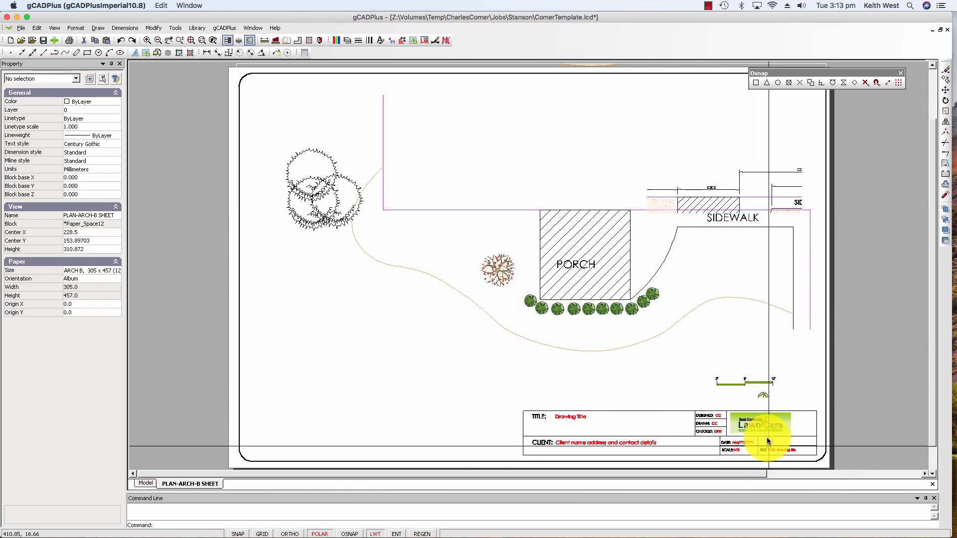
scroll(764, 439, up, 3)
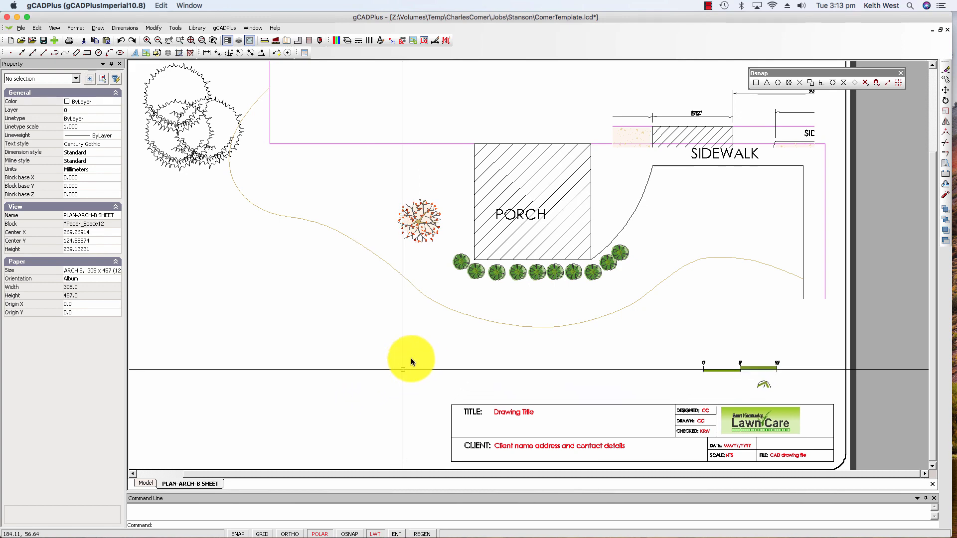
scroll(421, 363, down, 1)
Shift the sheet viewport's model area slightly down and right over the plan, and return to the sheet layout.
double_click(406, 333)
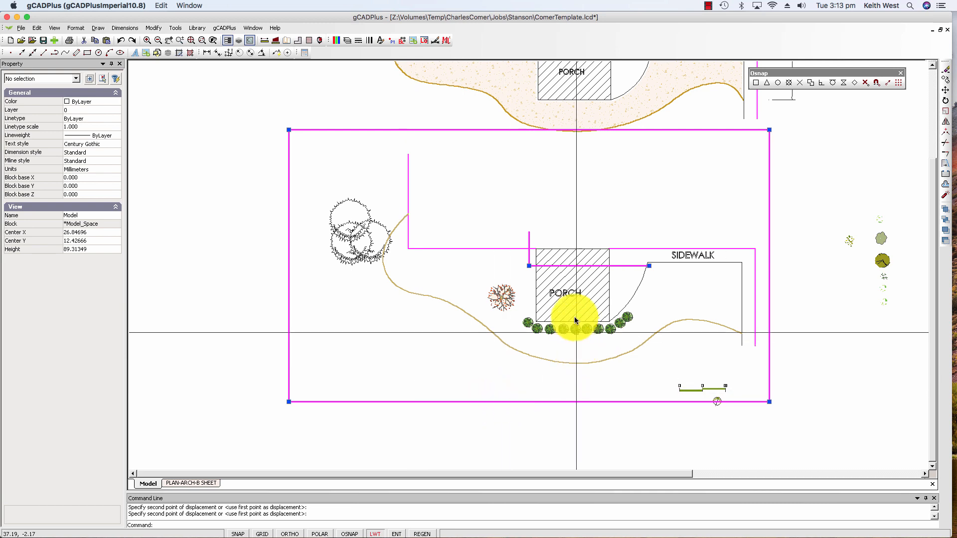
click(543, 282)
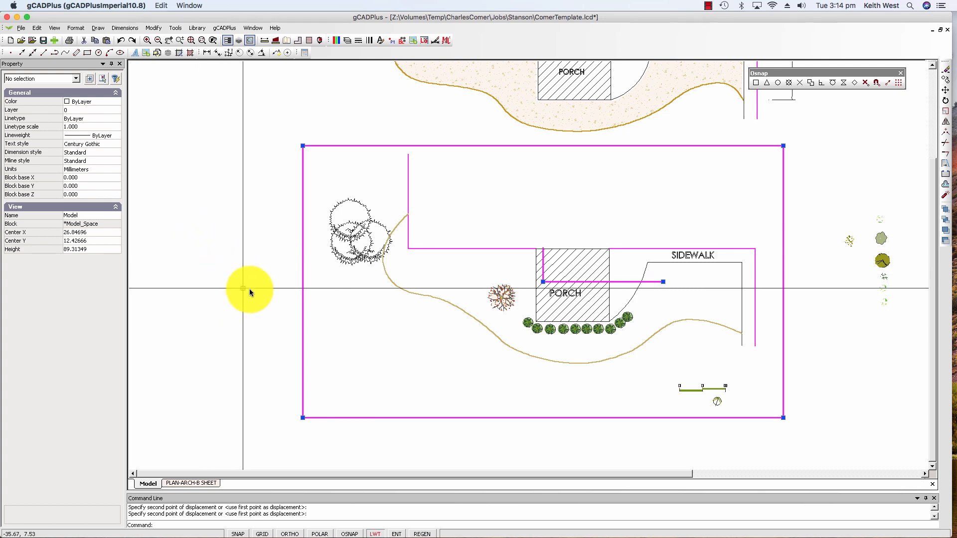
right_click(336, 315)
click(352, 321)
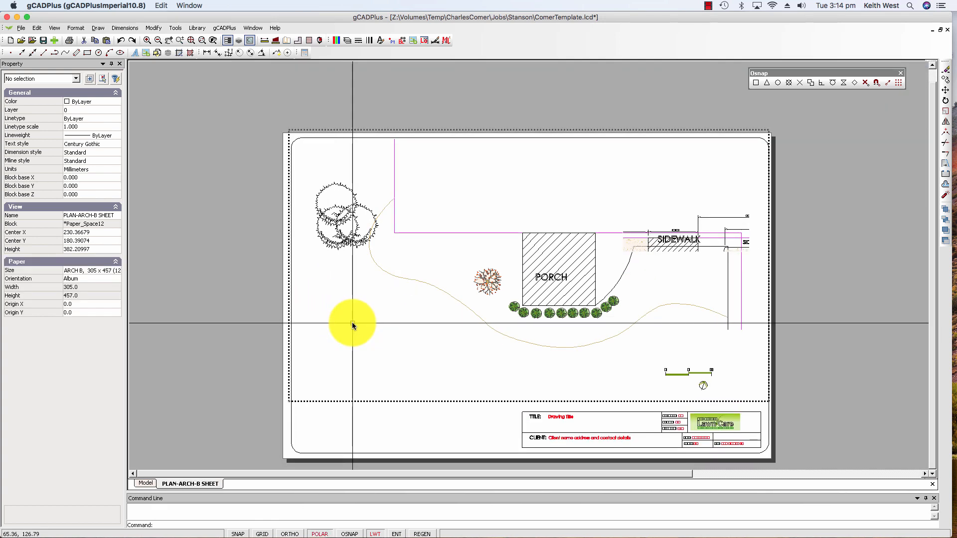
Inspect the plan viewport's properties on the sheet, and examine the scale bar, north arrow and overlapping drawing near the sidewalk.
click(375, 423)
click(342, 396)
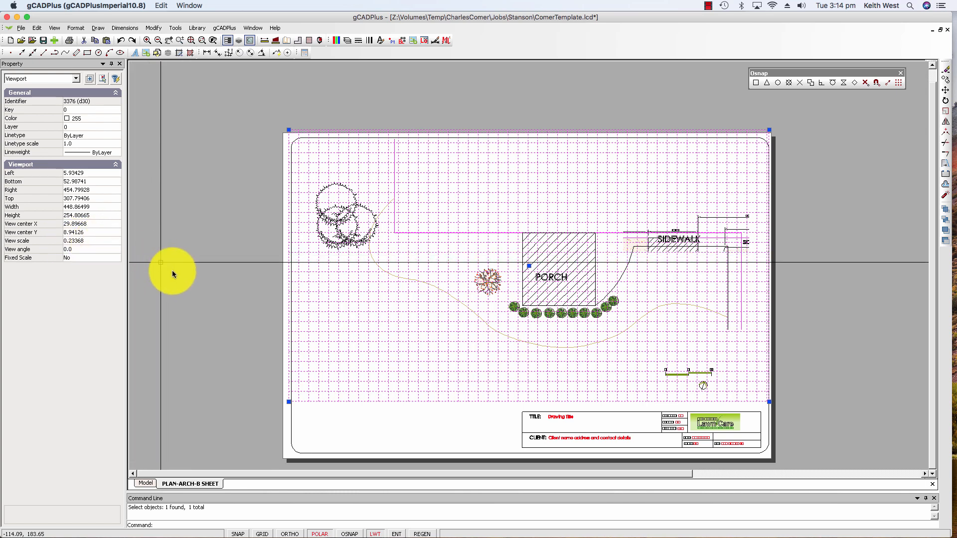
click(189, 286)
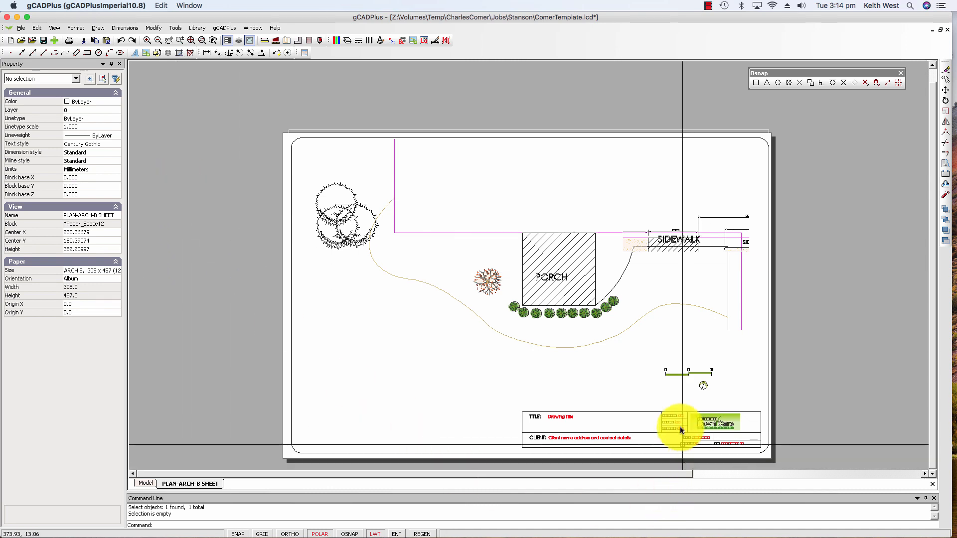
scroll(717, 370, up, 2)
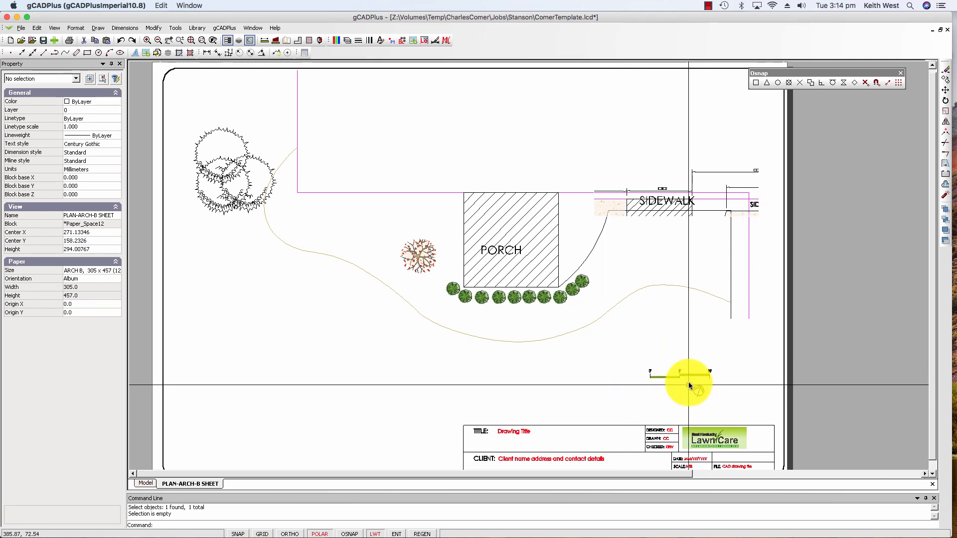
scroll(690, 395, up, 3)
scroll(581, 395, down, 2)
scroll(579, 397, down, 2)
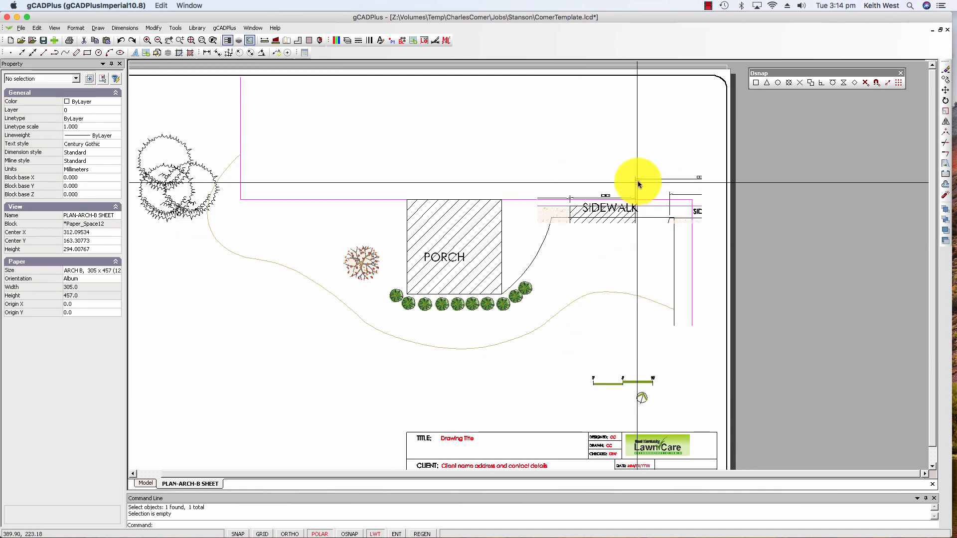
scroll(563, 306, down, 2)
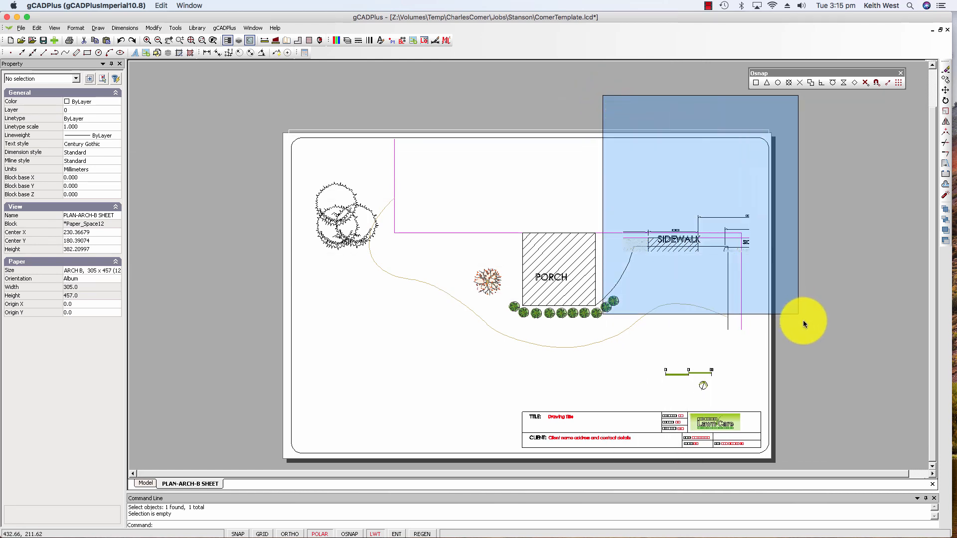
Delete the extra small viewport overlapping the sidewalk area, and fit the whole sheet in view.
click(817, 349)
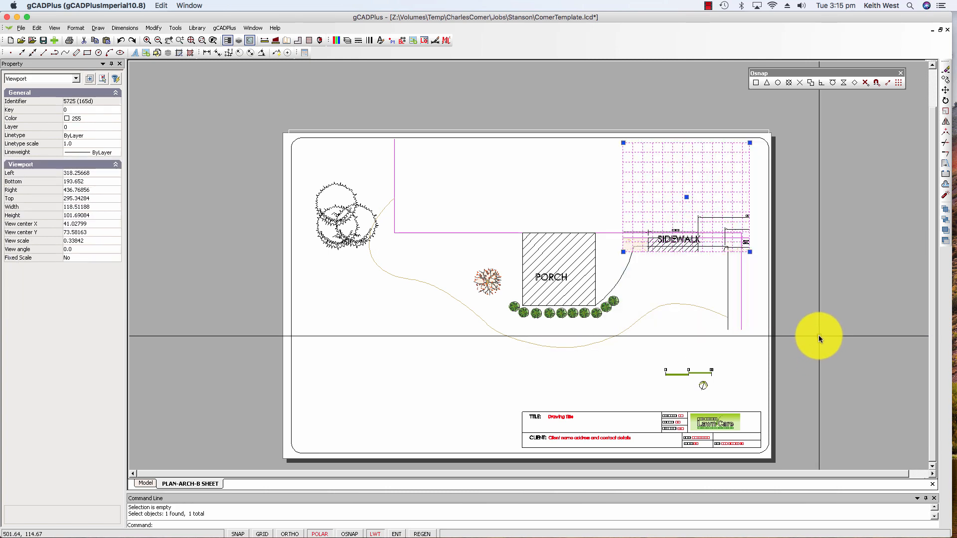
key(Escape)
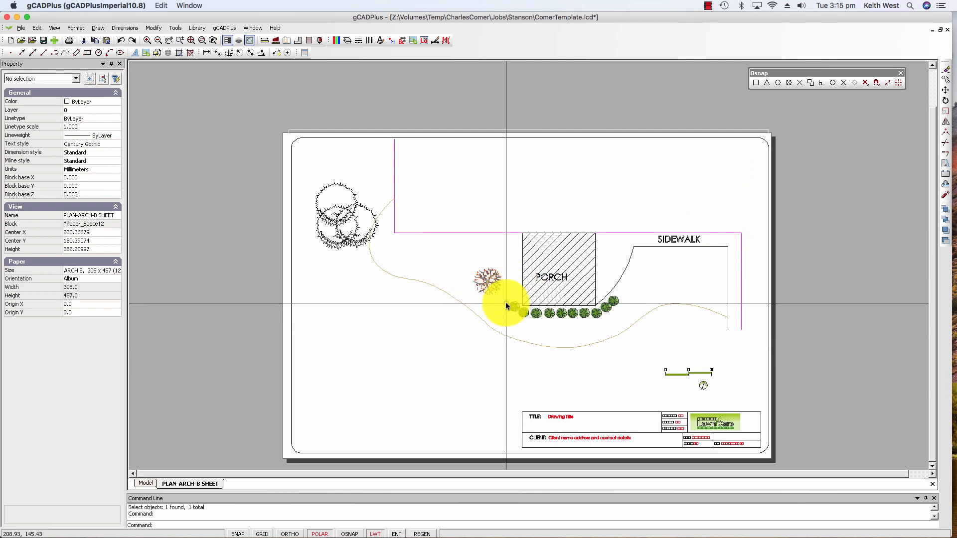
right_click(436, 335)
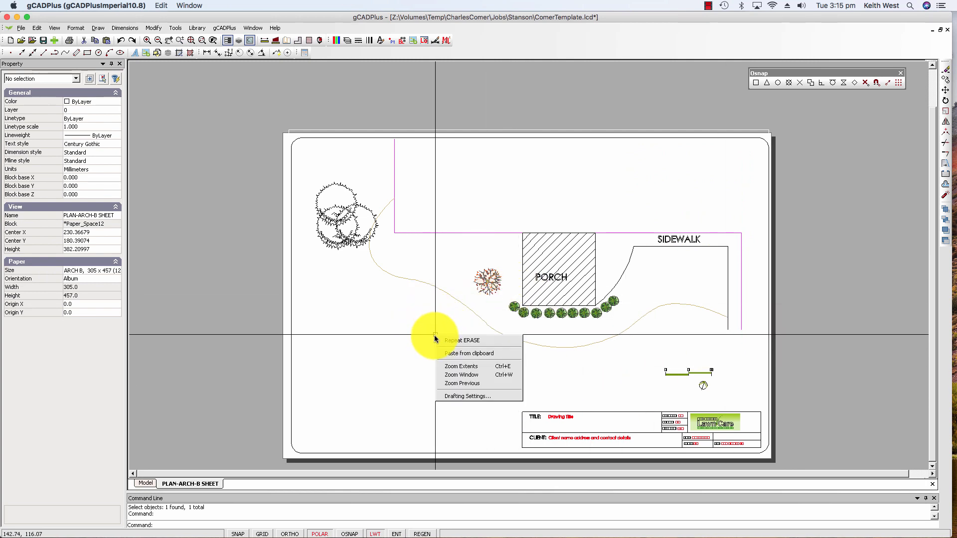
click(469, 367)
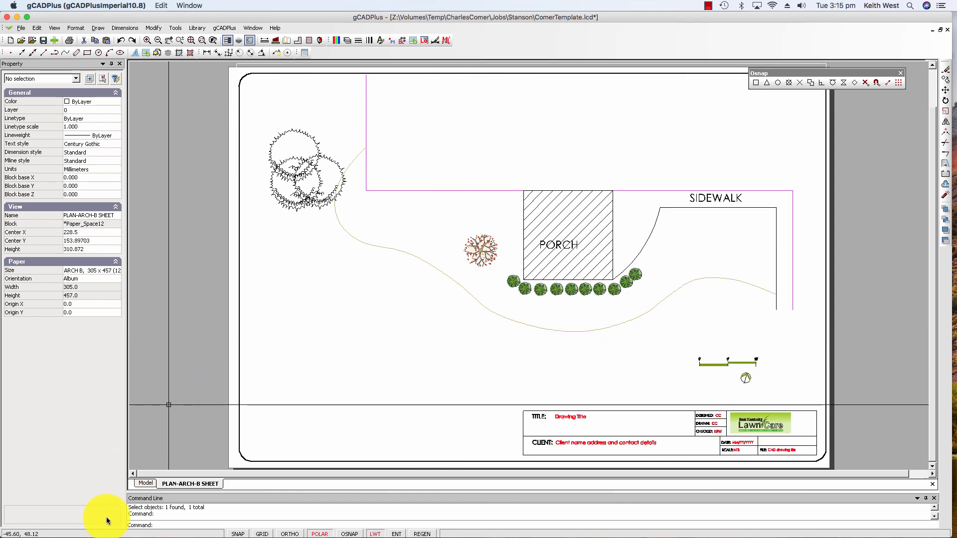
Examine the plan, scale bar and north arrow in model space, and compare them with the PLAN-ARCH-B SHEET layout.
click(145, 484)
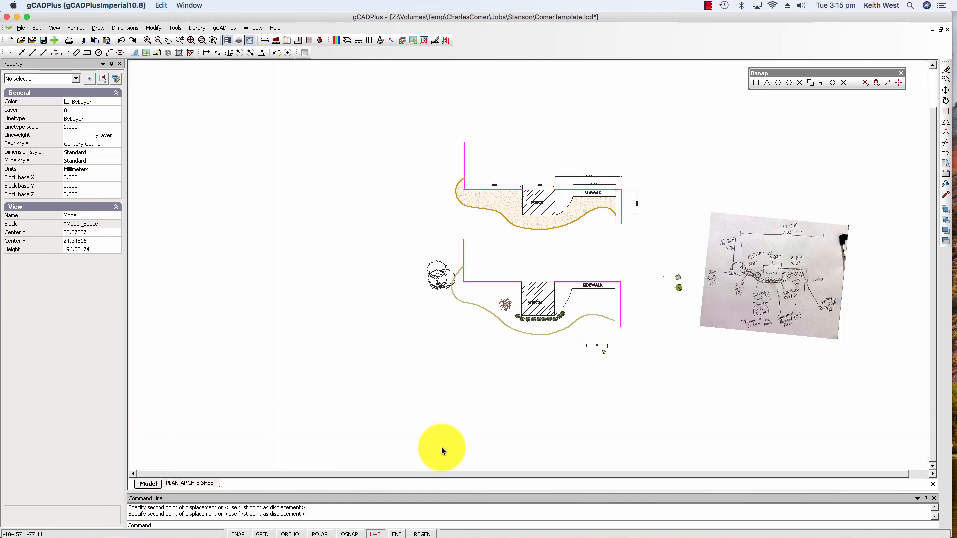
scroll(567, 253, up, 4)
scroll(569, 252, down, 1)
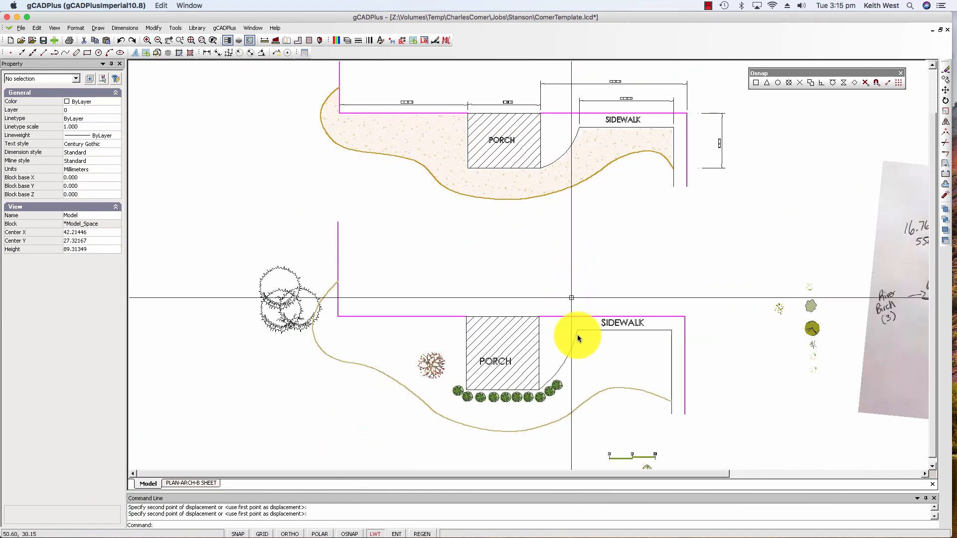
middle_drag(572, 319, 543, 258)
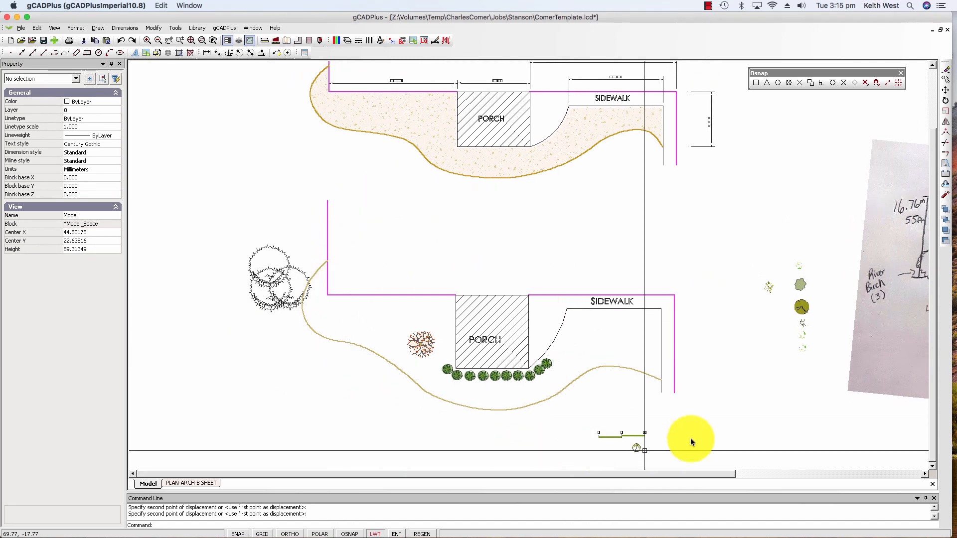
middle_drag(586, 425, 567, 335)
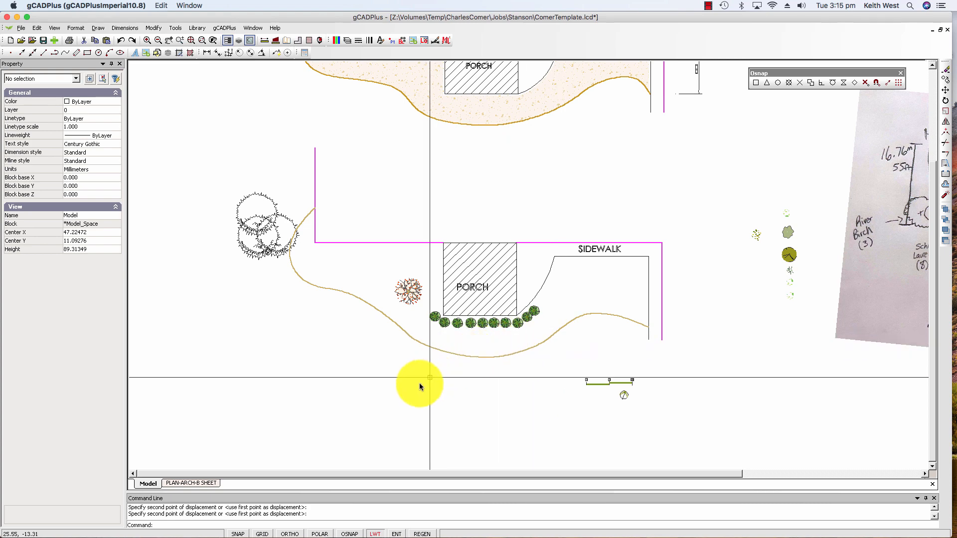
click(206, 483)
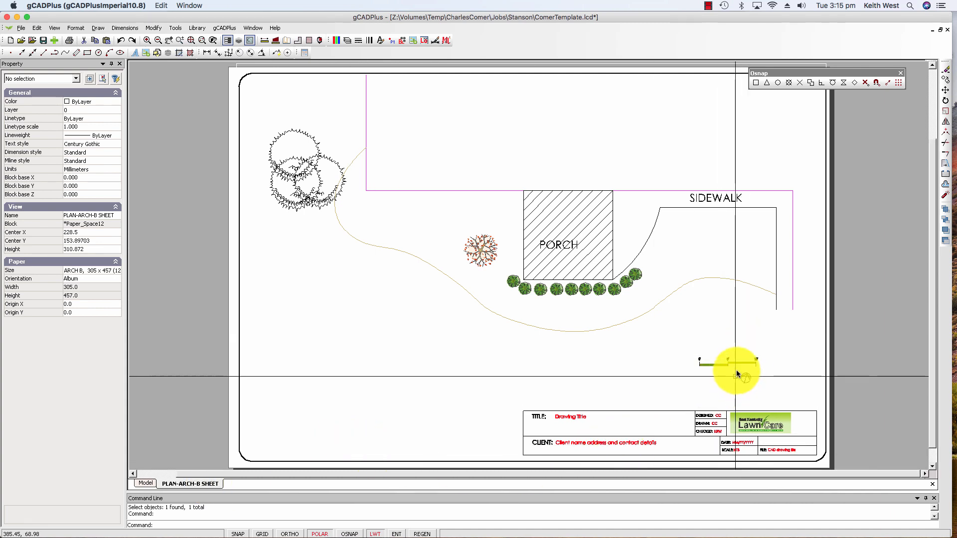
scroll(738, 372, up, 1)
scroll(737, 369, down, 1)
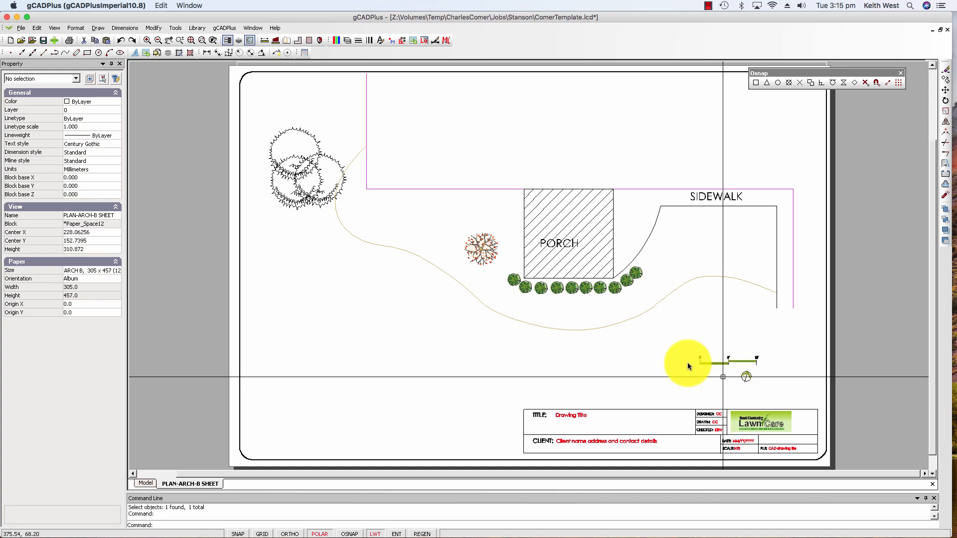
Set the plan viewport on the sheet to a fixed imperial scale of 1/48.
click(269, 389)
click(248, 371)
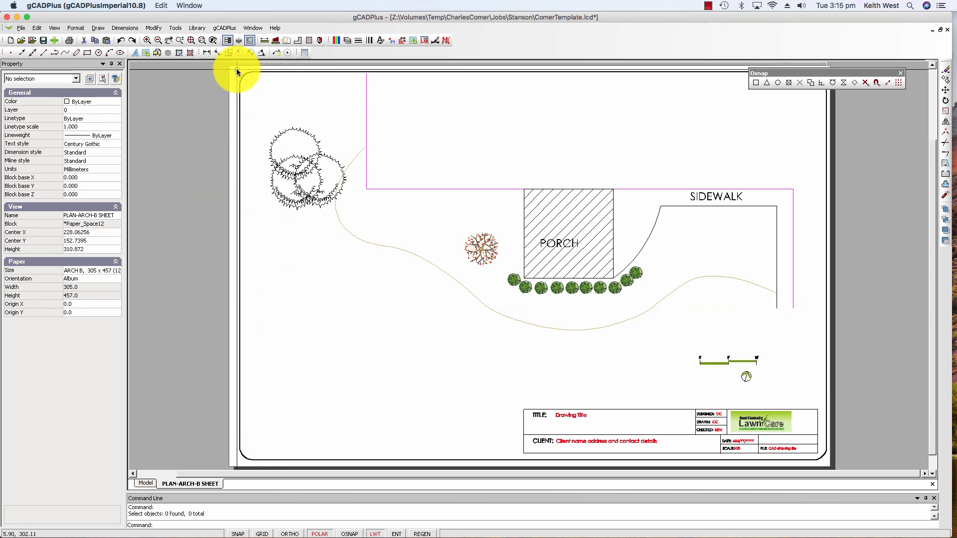
click(236, 64)
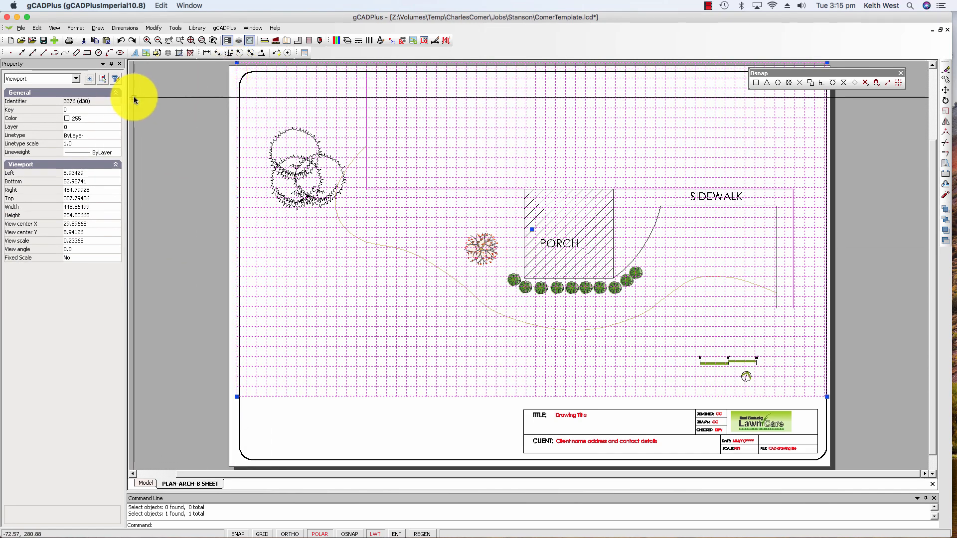
click(153, 29)
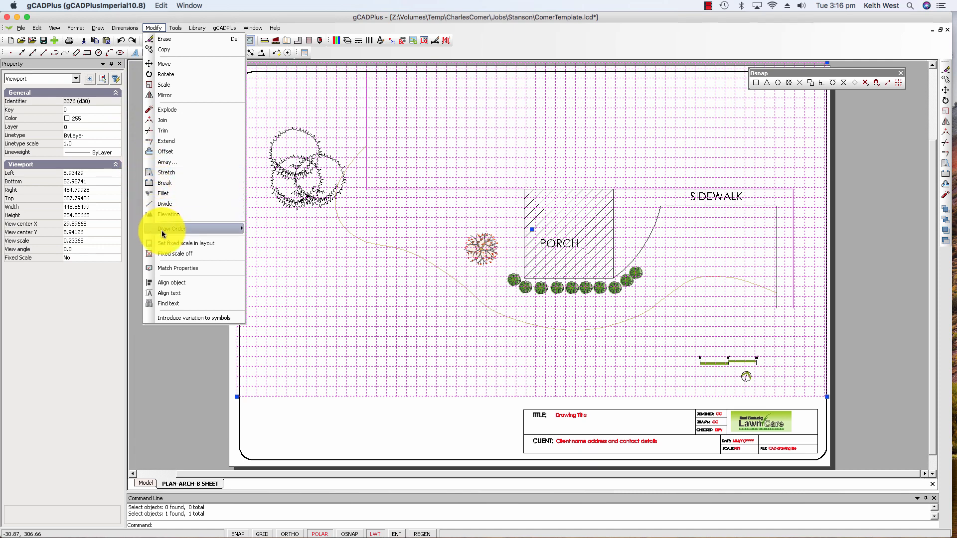
click(188, 244)
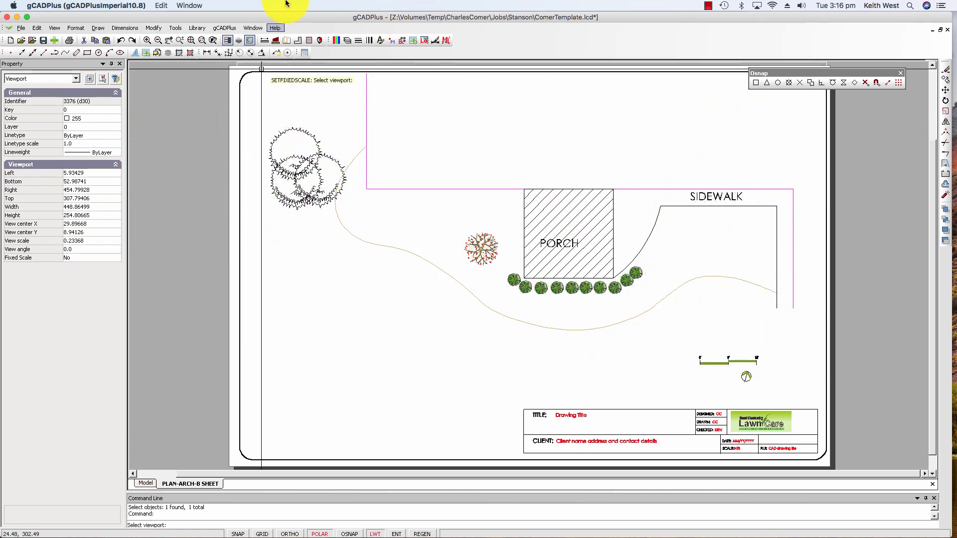
click(235, 71)
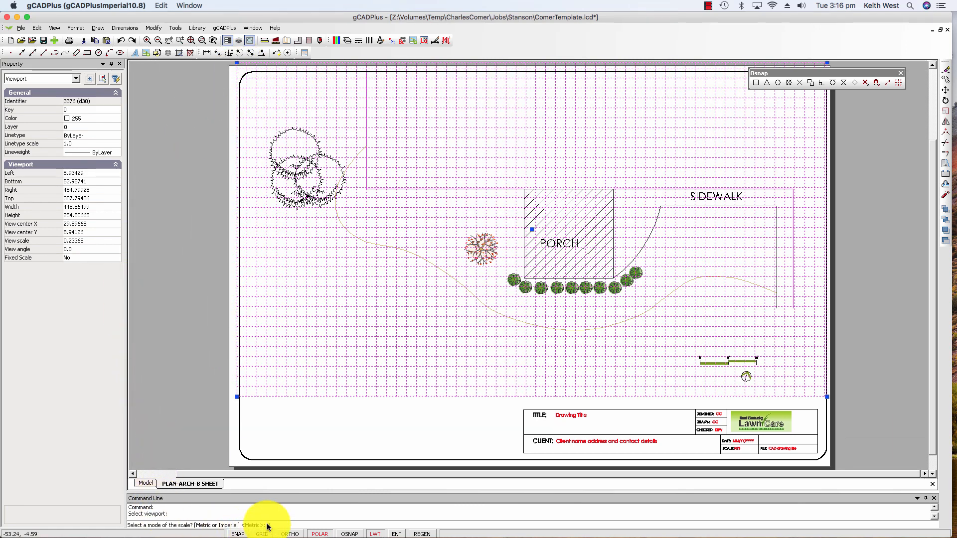
text(I)
key(Return)
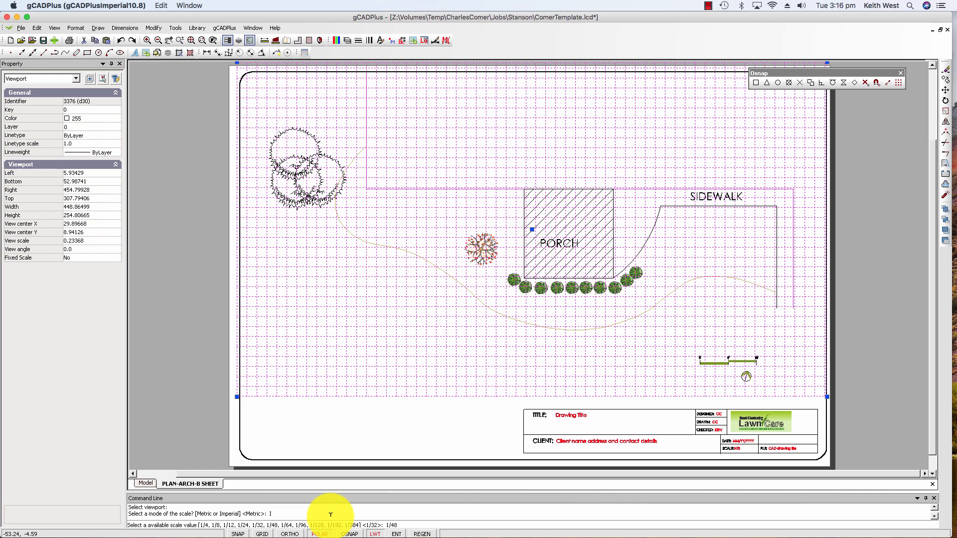
key(Return)
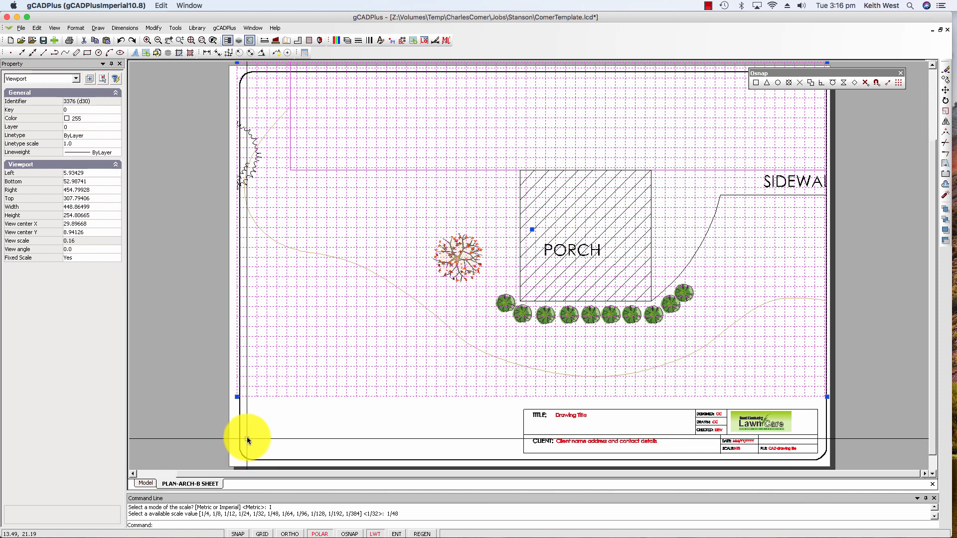
key(Escape)
Set the plan viewport's fixed imperial scale to 1/64.
right_click(260, 435)
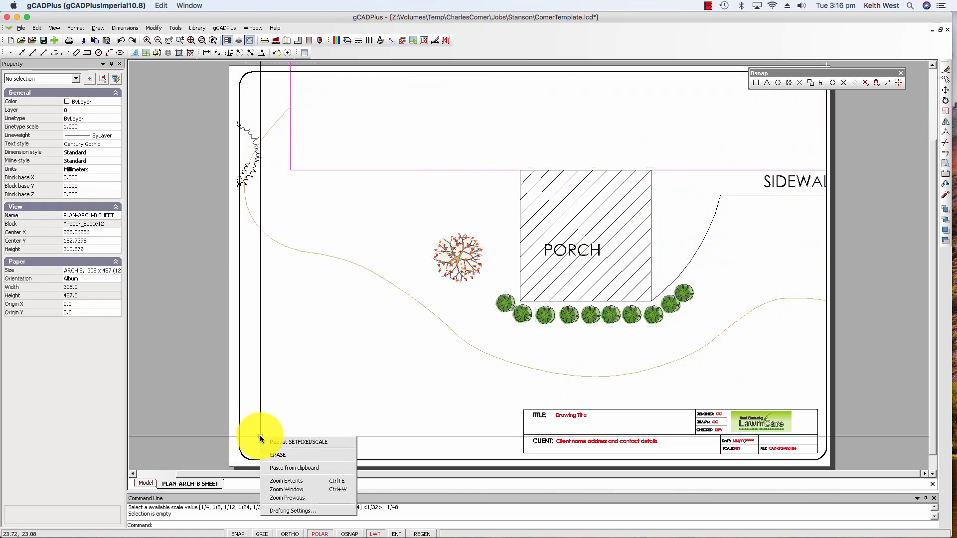
click(274, 442)
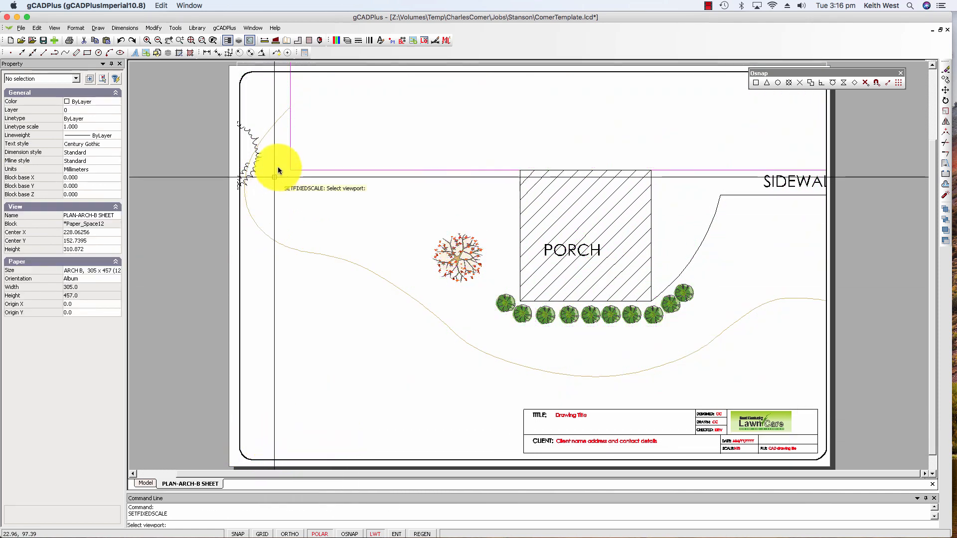
click(238, 74)
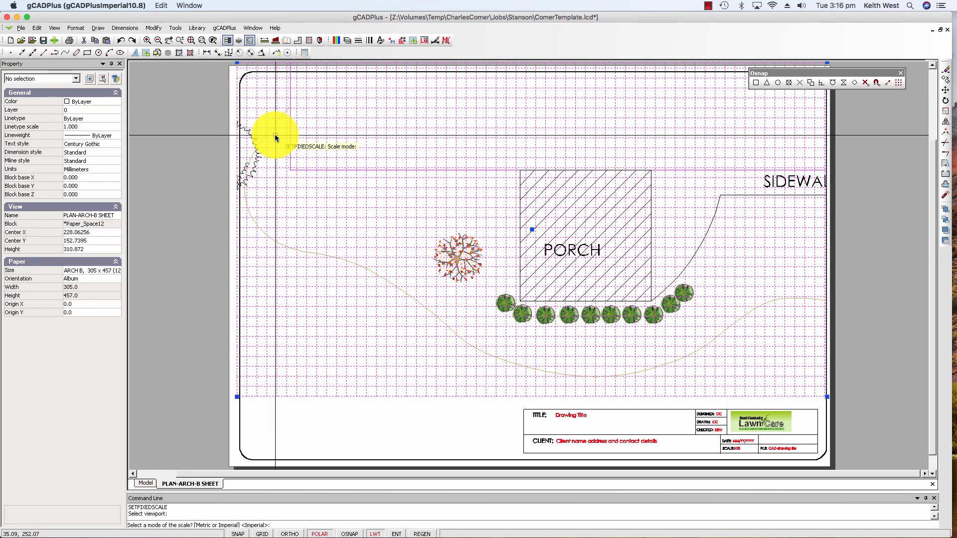
key(Return)
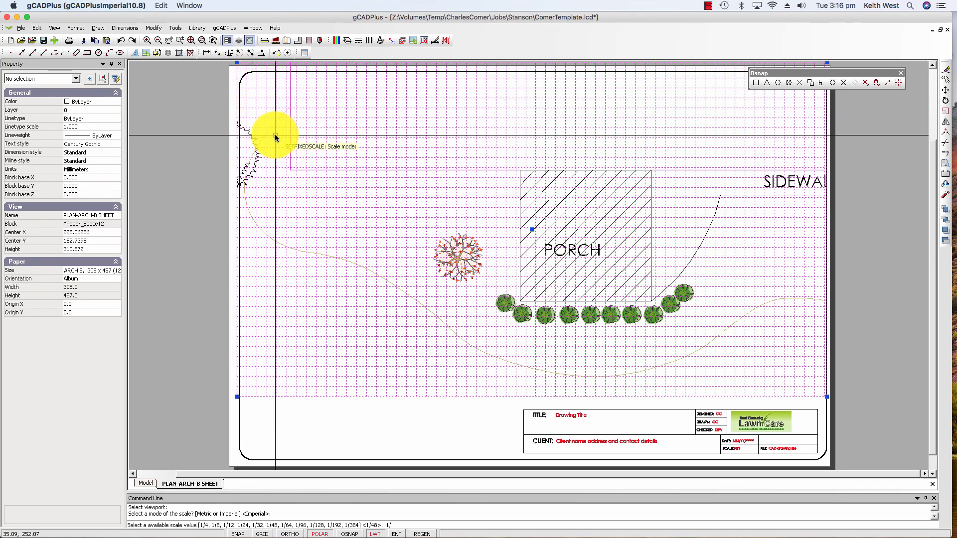
key(Return)
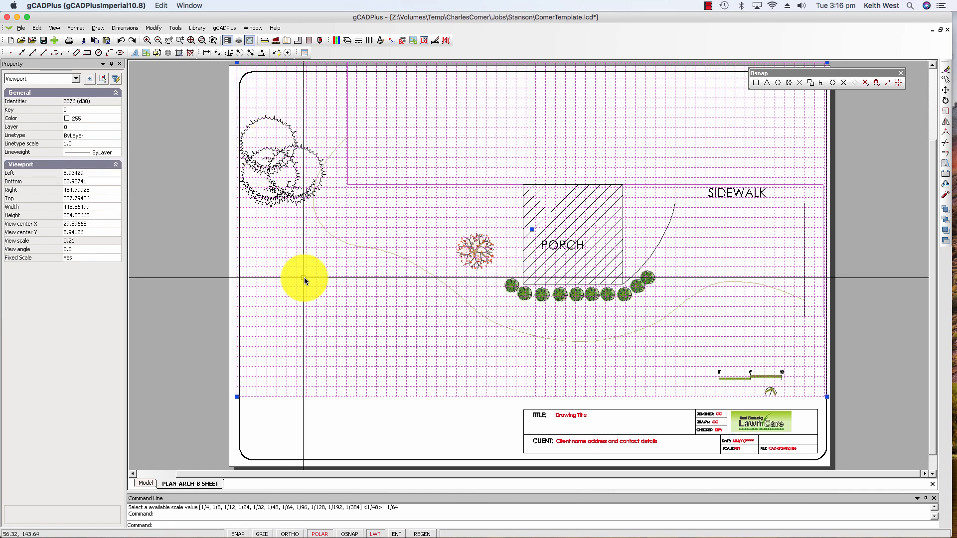
key(Escape)
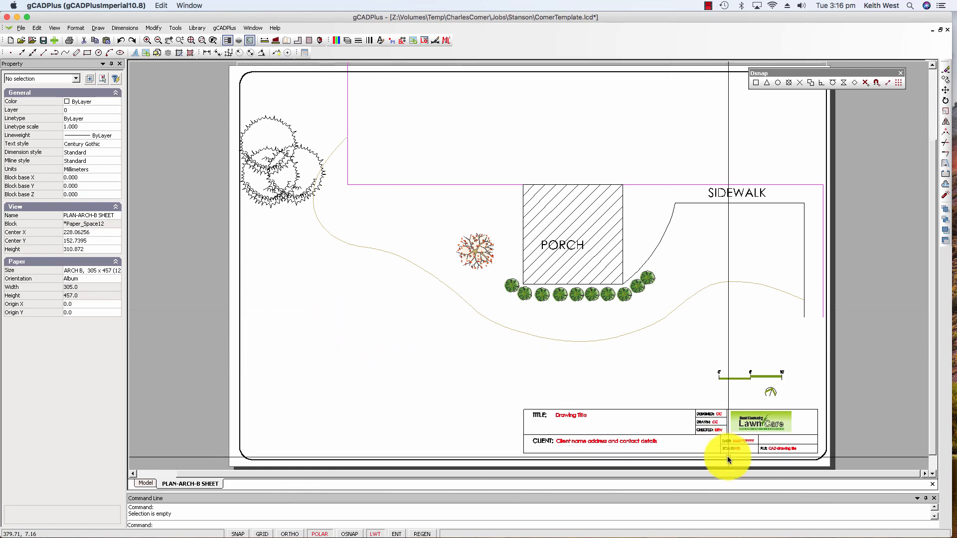
Examine the title block's scale field together with the scale bar and north arrow on the sheet.
scroll(732, 457, up, 5)
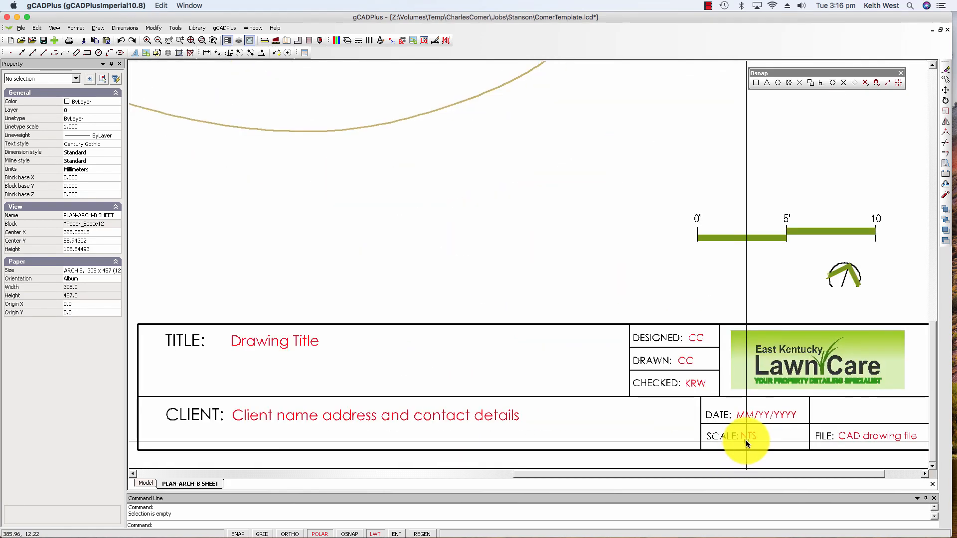
scroll(747, 443, down, 3)
scroll(604, 394, down, 2)
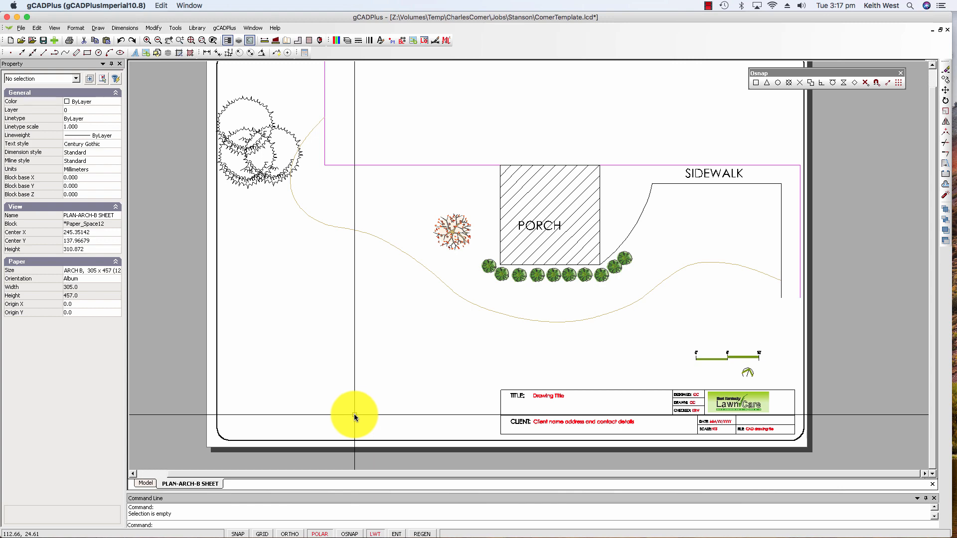
scroll(748, 417, up, 3)
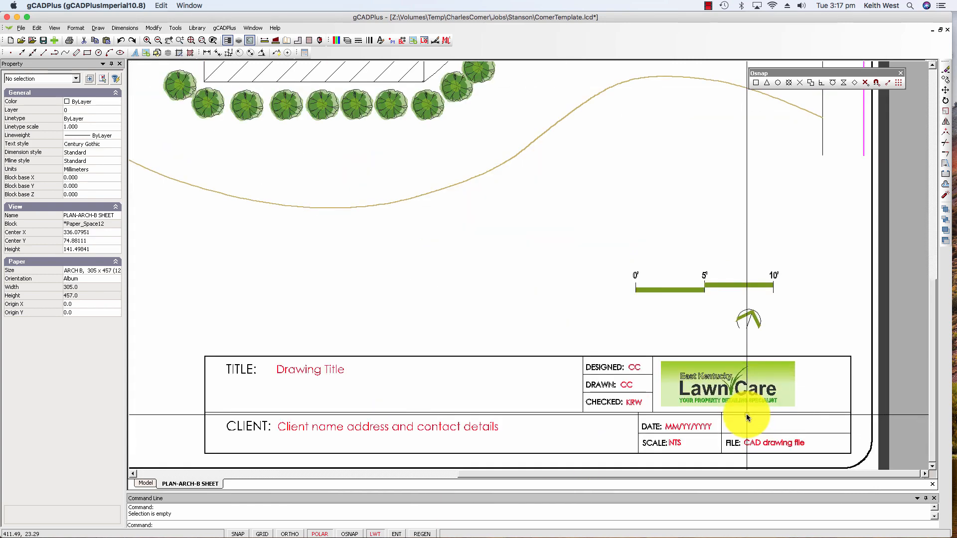
scroll(738, 407, down, 3)
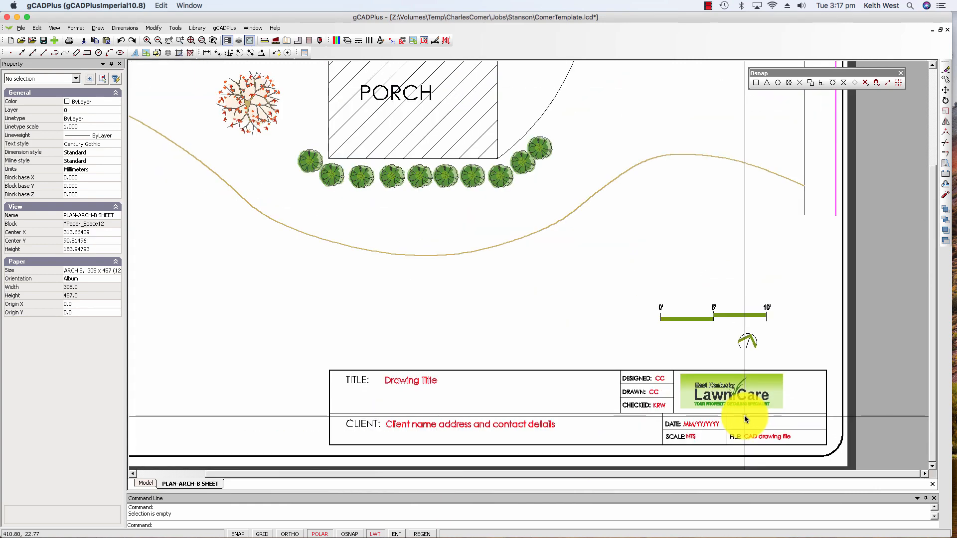
scroll(402, 346, down, 1)
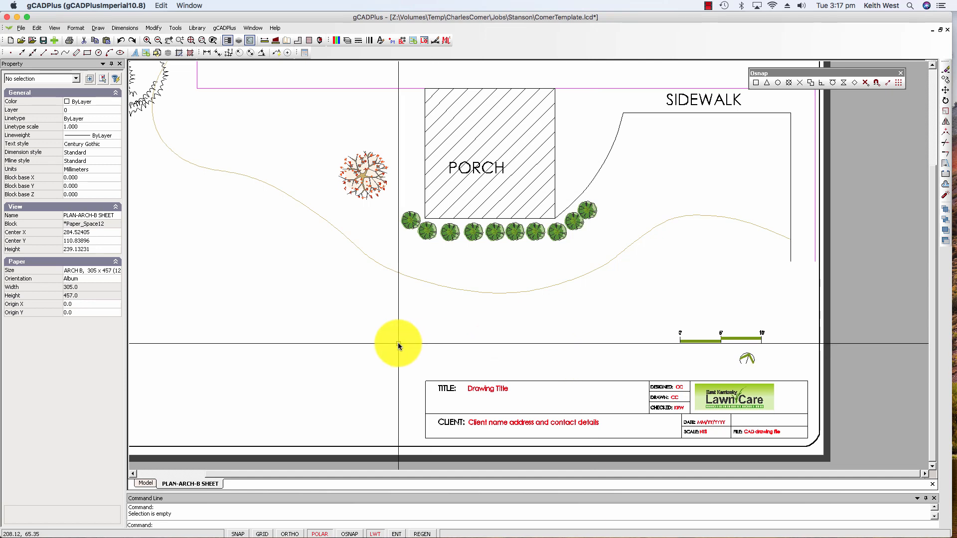
Examine the landscape plan in model space alongside the hatched version of the plan above it.
click(145, 483)
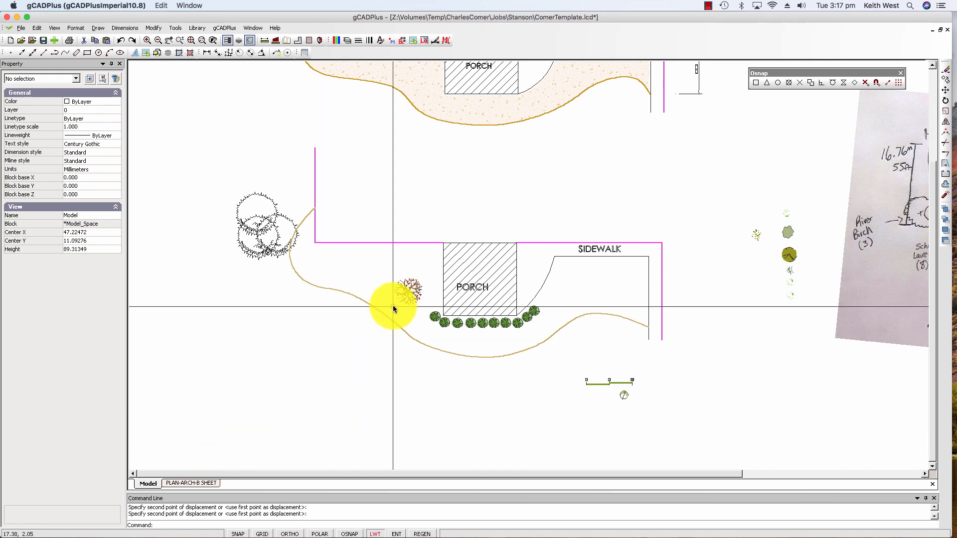
scroll(414, 280, up, 3)
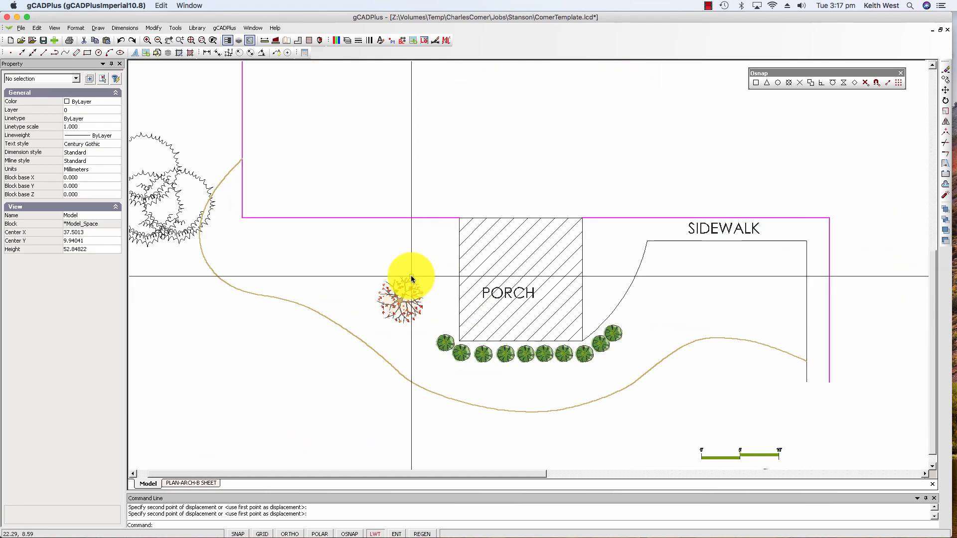
scroll(743, 317, down, 1)
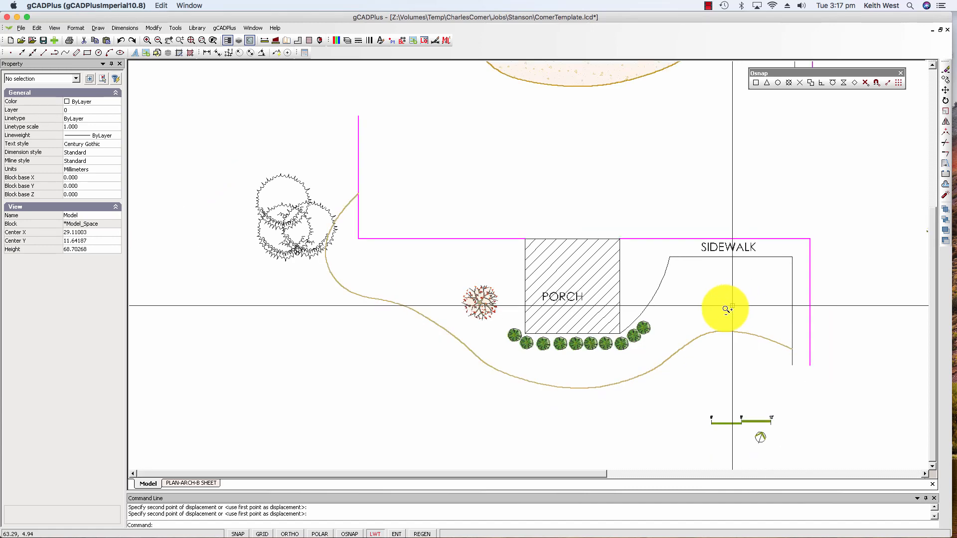
scroll(726, 307, down, 1)
scroll(556, 241, down, 2)
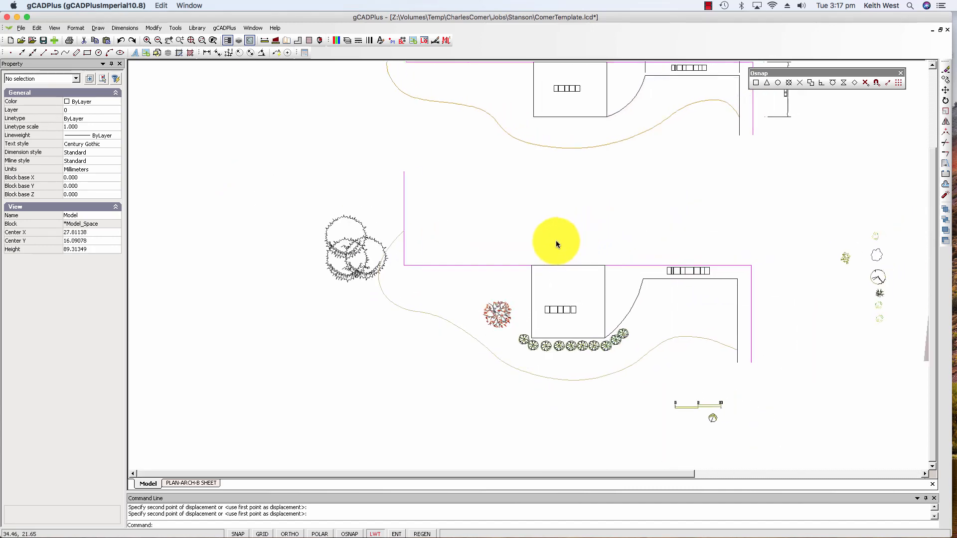
scroll(584, 194, up, 2)
scroll(585, 194, down, 1)
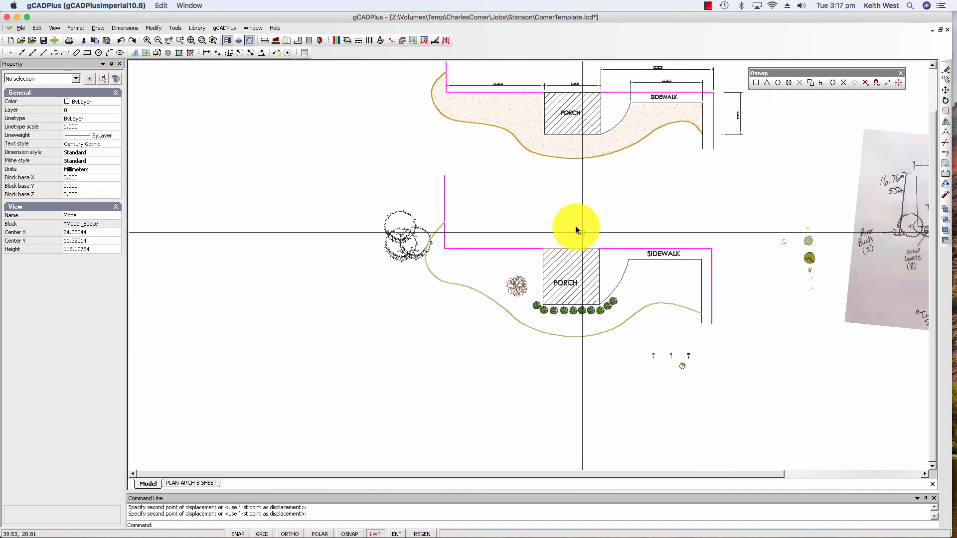
scroll(471, 273, up, 1)
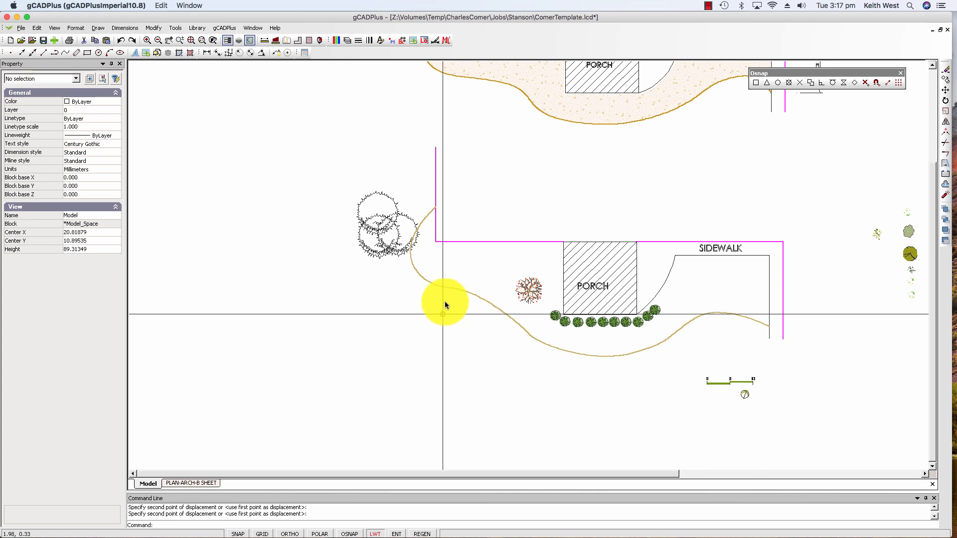
Draw a polyline just inside the planting bed, following the house wall, around the porch and along the sidewalk to its far corner.
click(98, 27)
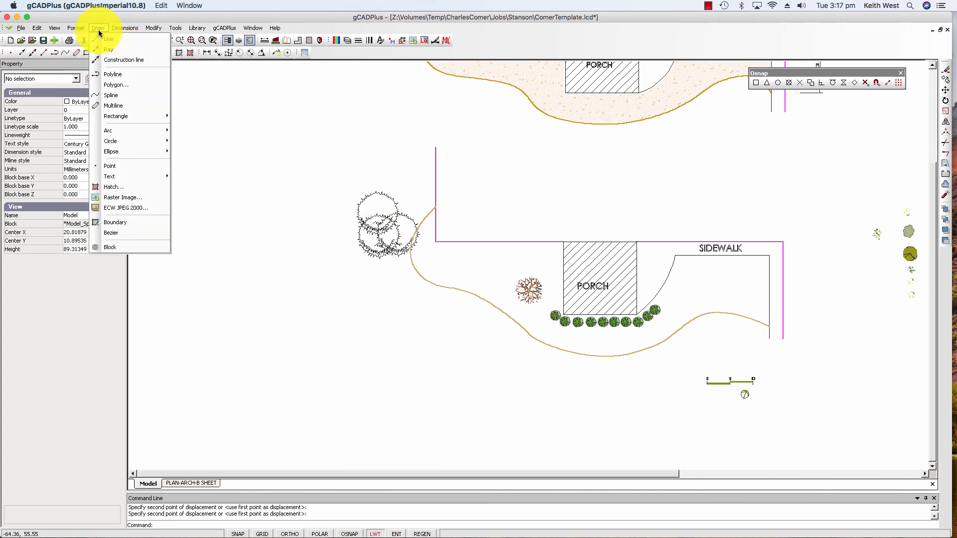
click(122, 73)
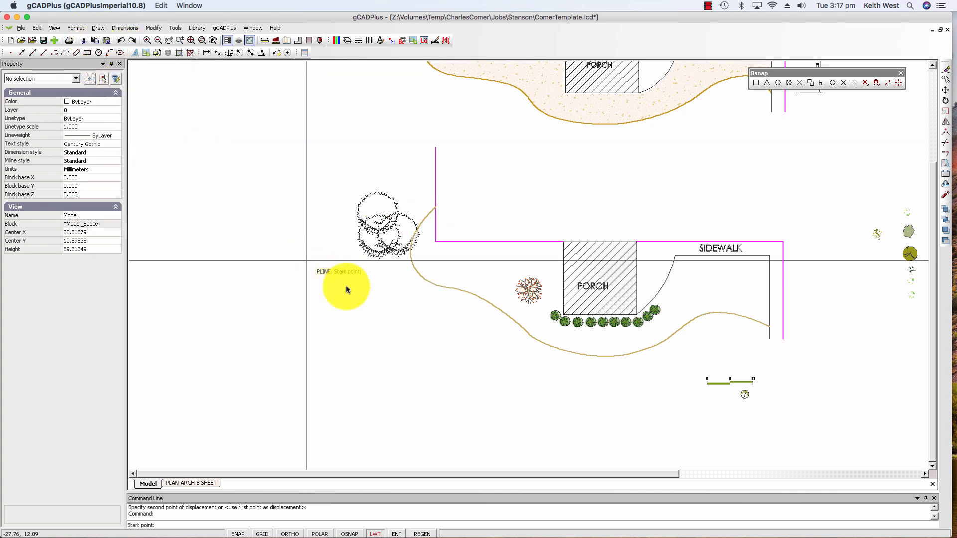
click(432, 218)
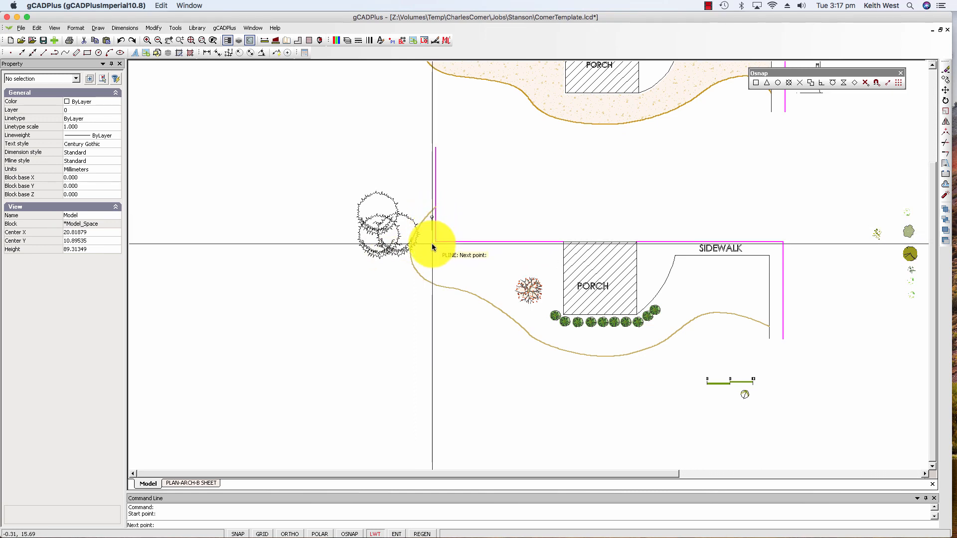
click(432, 245)
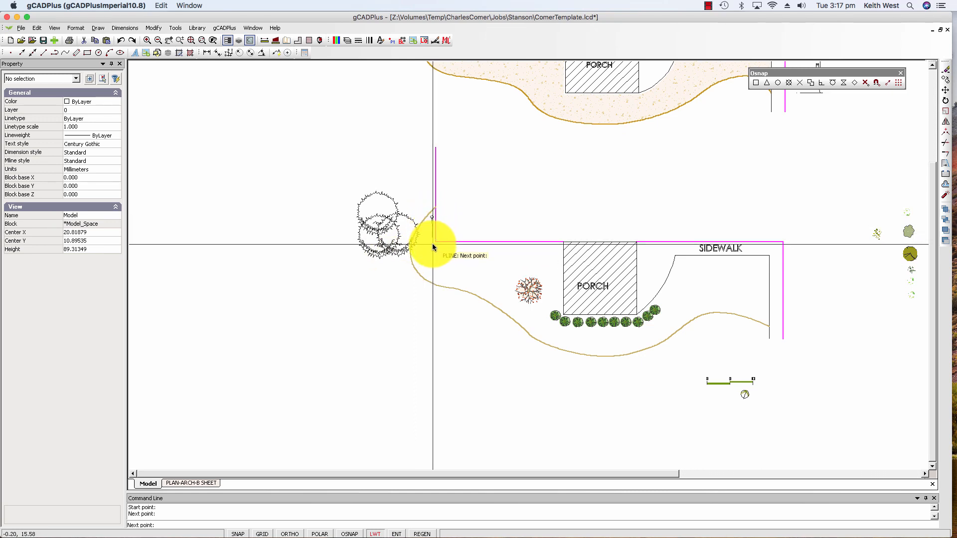
click(559, 246)
click(561, 314)
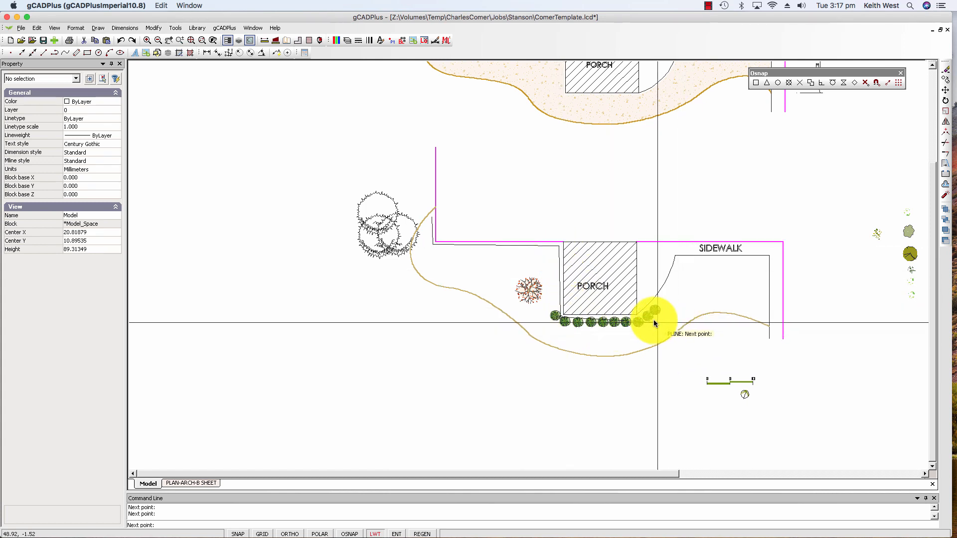
click(669, 281)
click(677, 258)
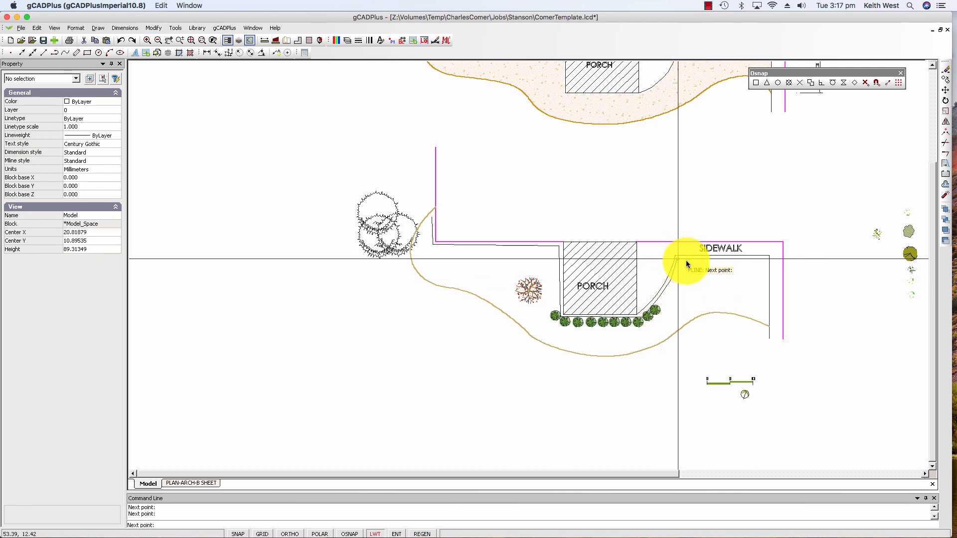
click(722, 258)
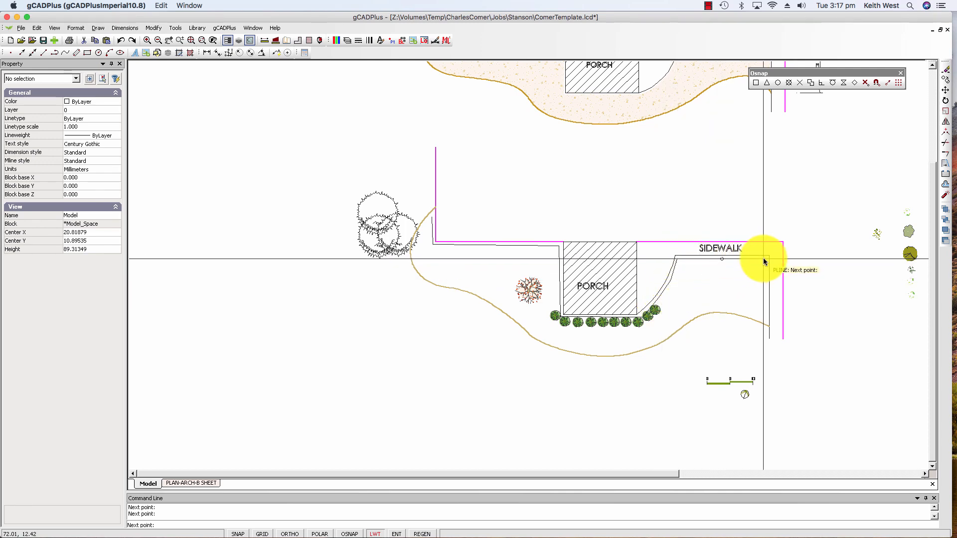
click(765, 258)
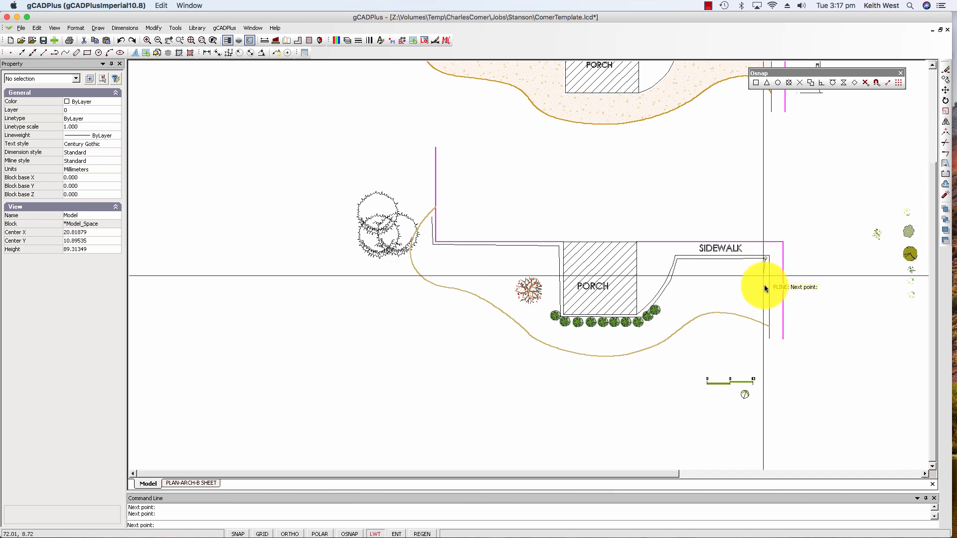
Continue the polyline down the sidewalk's end and back just inside the curved bed edge, finishing it as a closed outline.
click(768, 325)
click(754, 315)
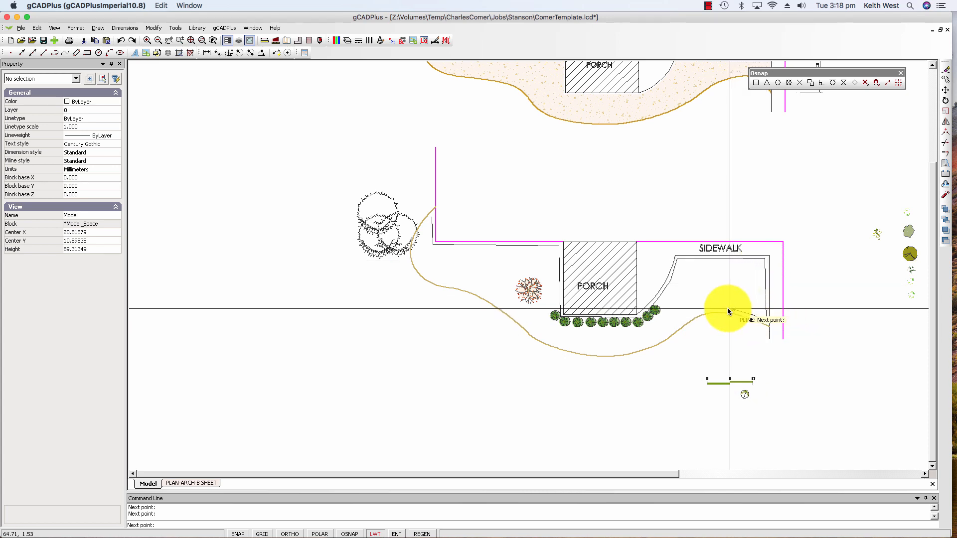
click(714, 307)
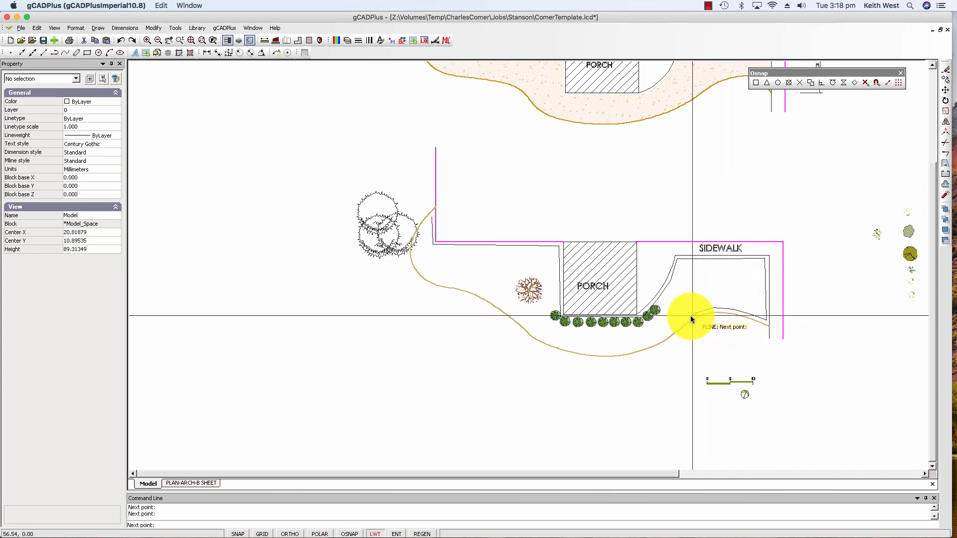
click(681, 325)
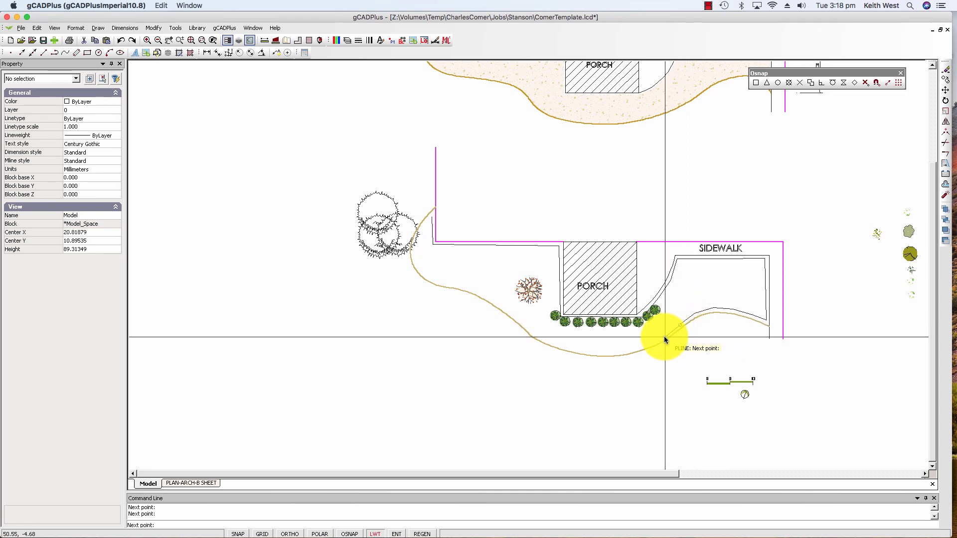
click(644, 347)
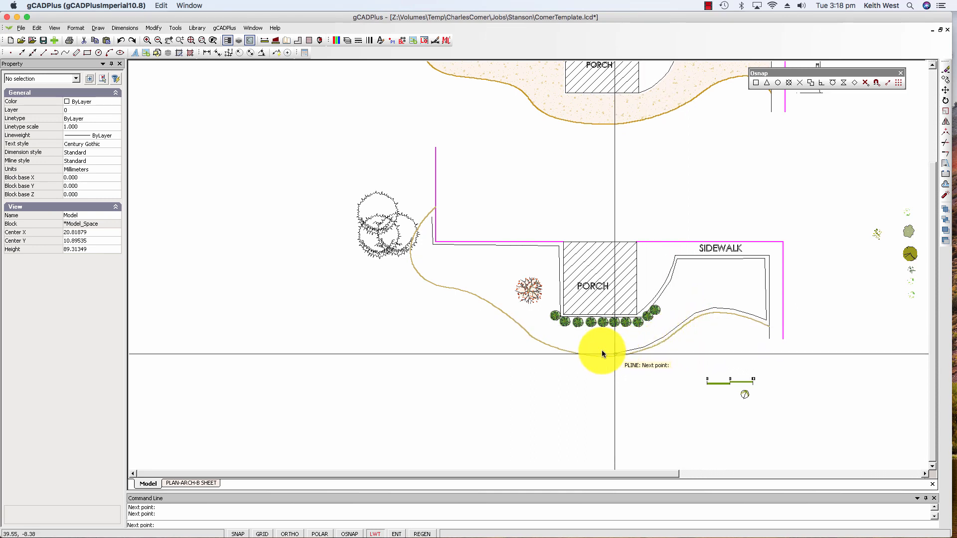
click(575, 350)
click(539, 337)
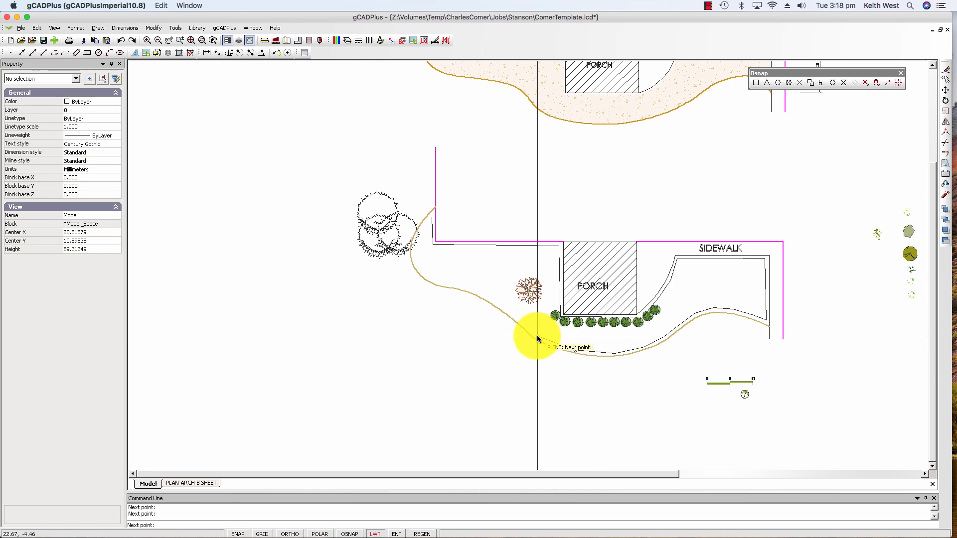
click(481, 296)
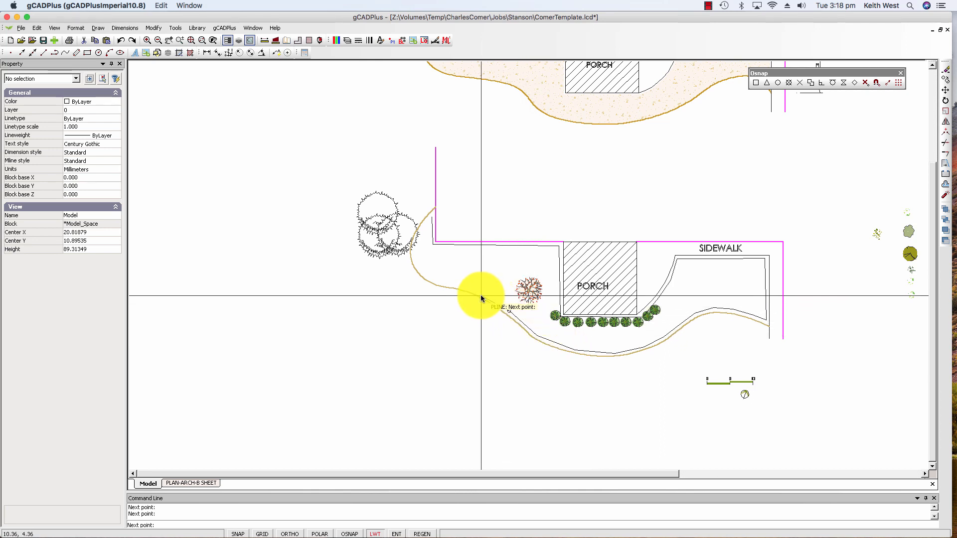
click(447, 284)
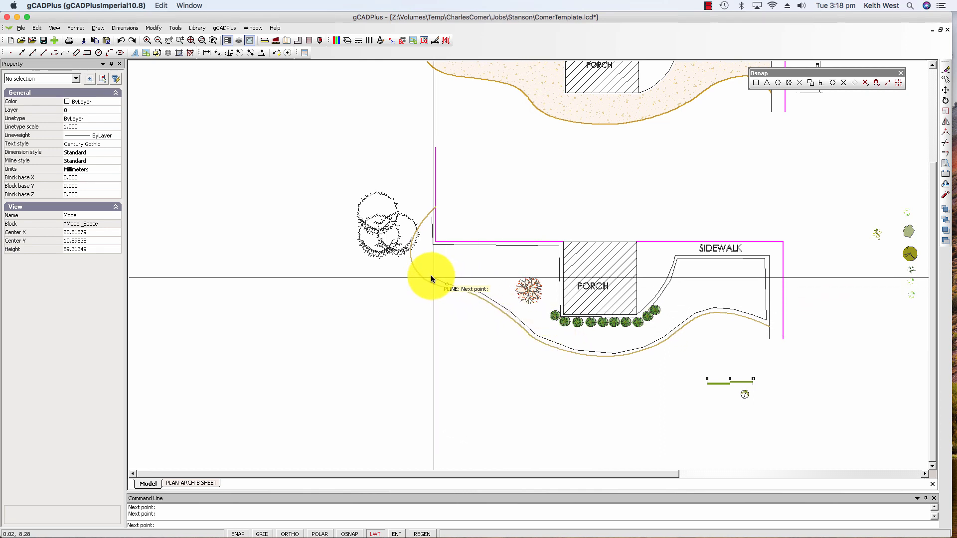
click(416, 253)
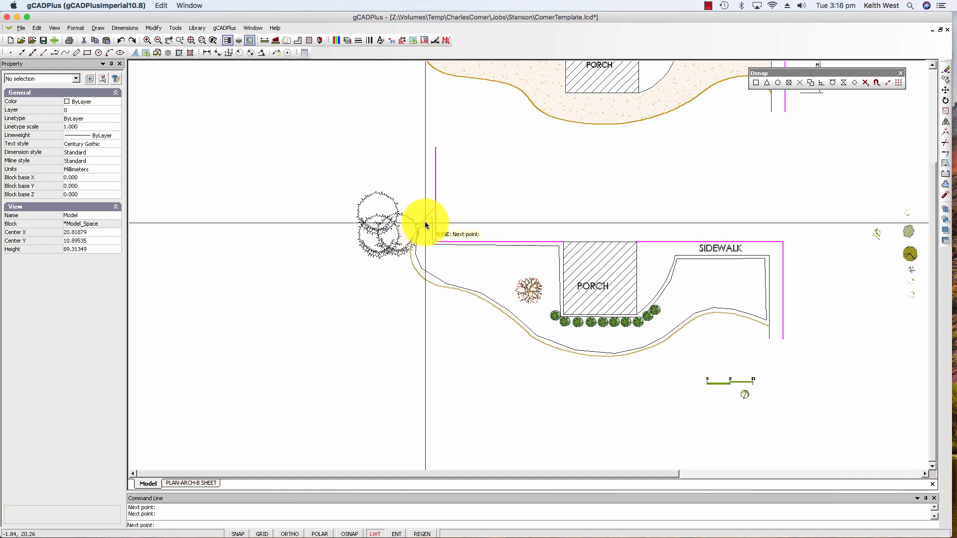
right_click(424, 221)
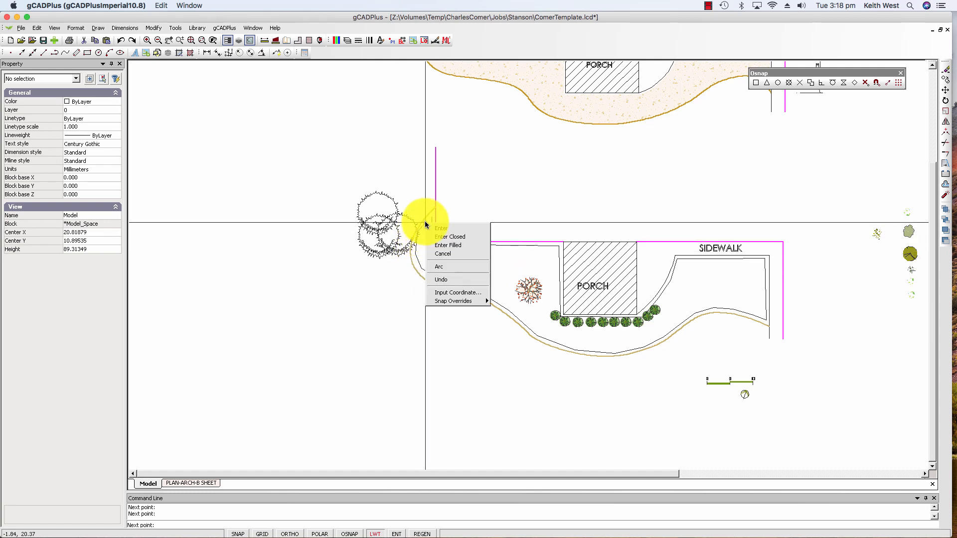
click(453, 245)
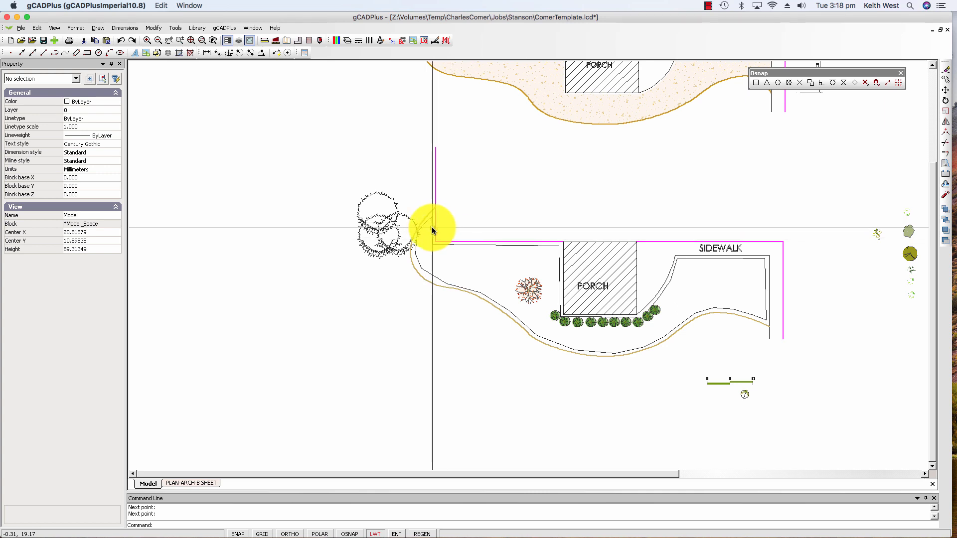
Hatch the closed bed outline with the AR-CONC random dot and stone pattern.
click(432, 228)
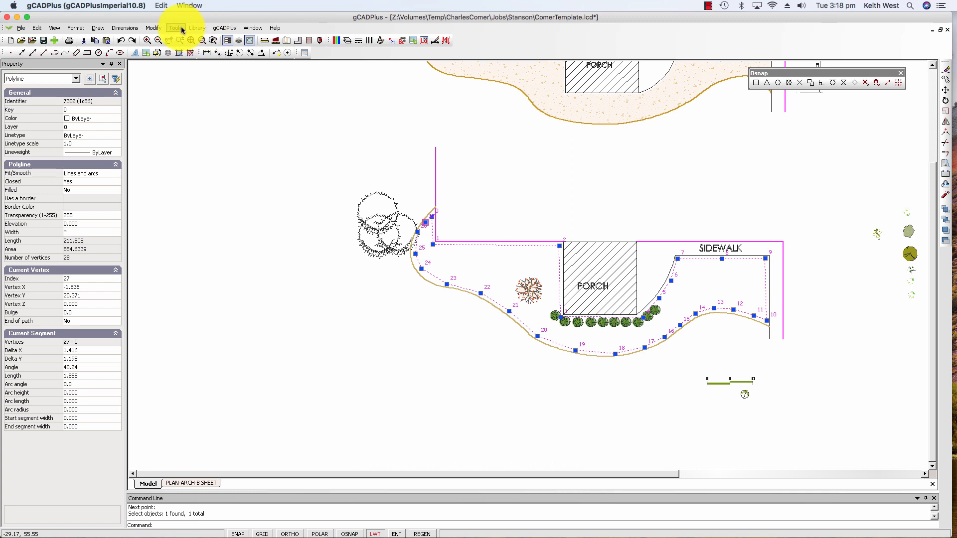
click(98, 28)
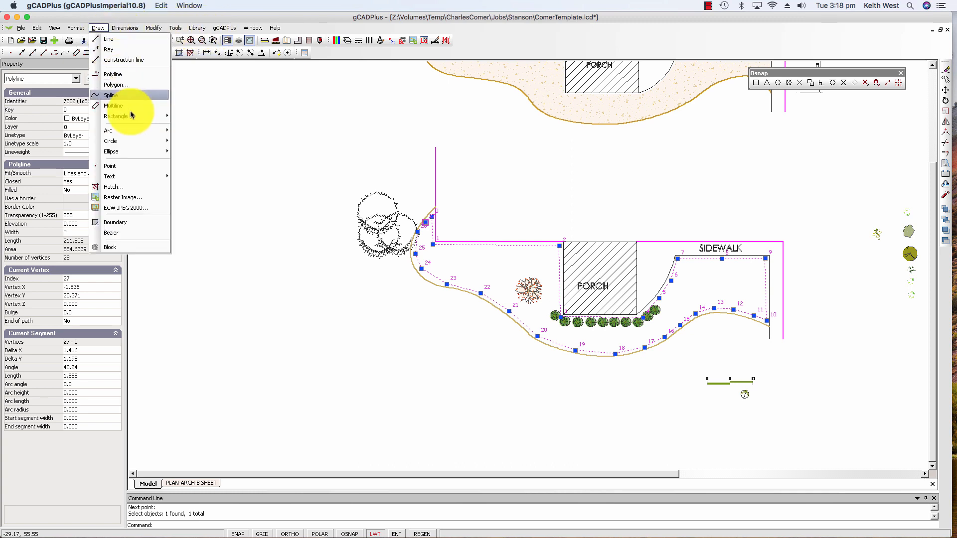
click(134, 187)
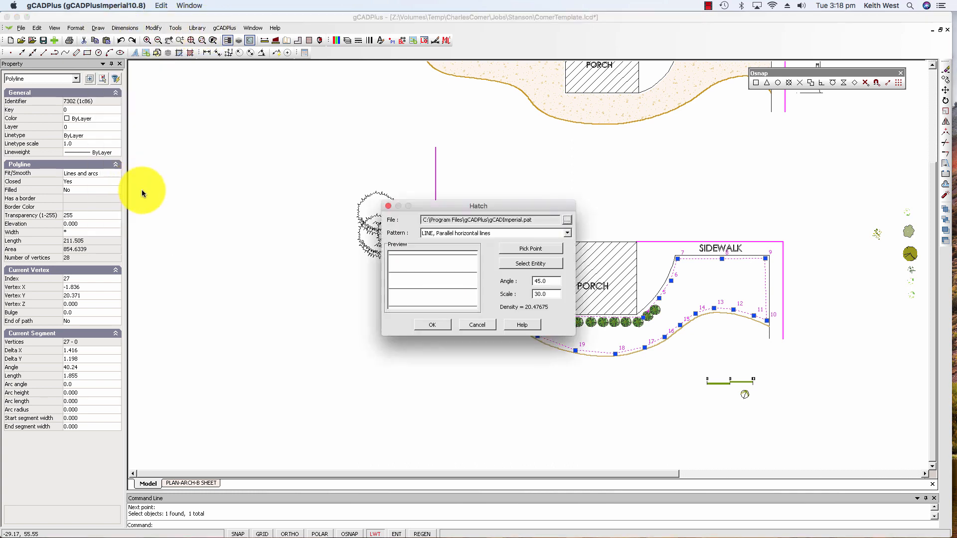
click(568, 233)
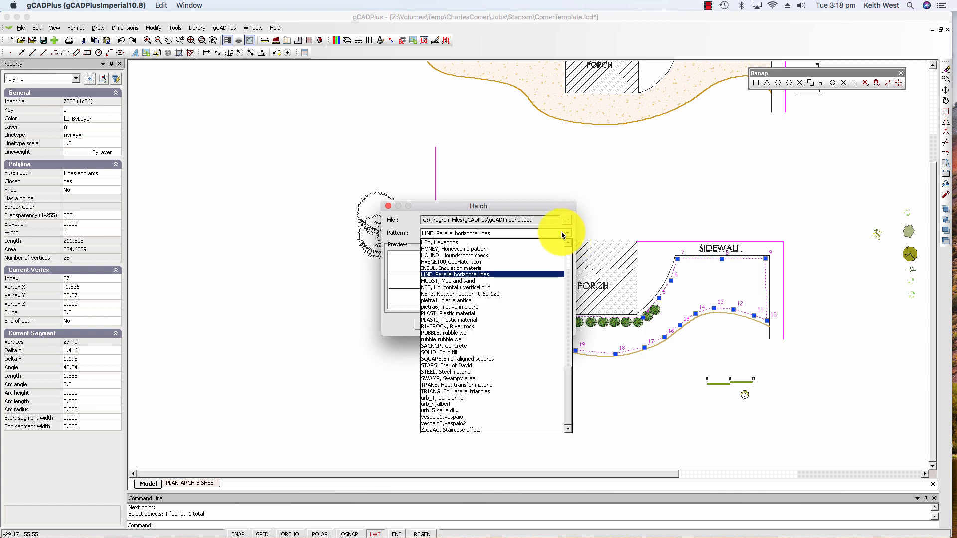
scroll(539, 337, up, 4)
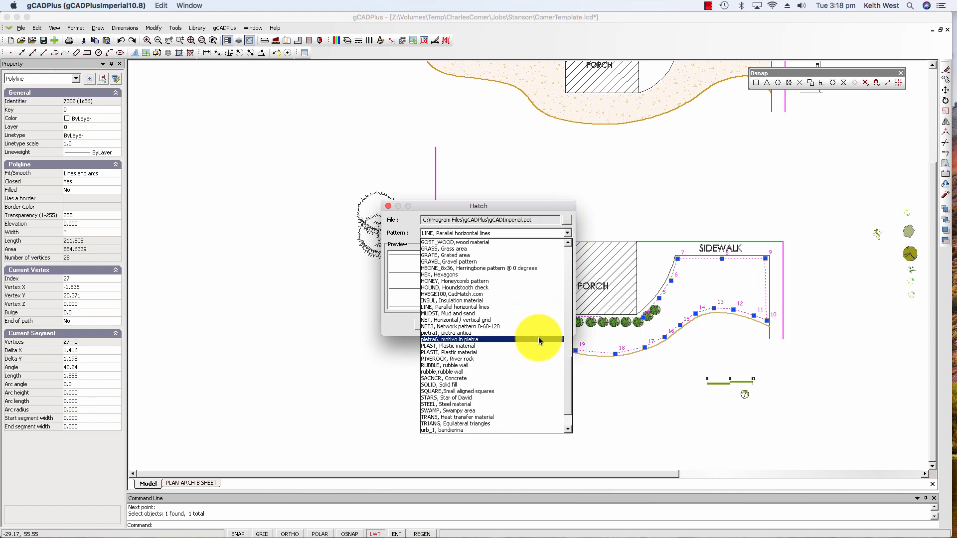
scroll(537, 336, up, 6)
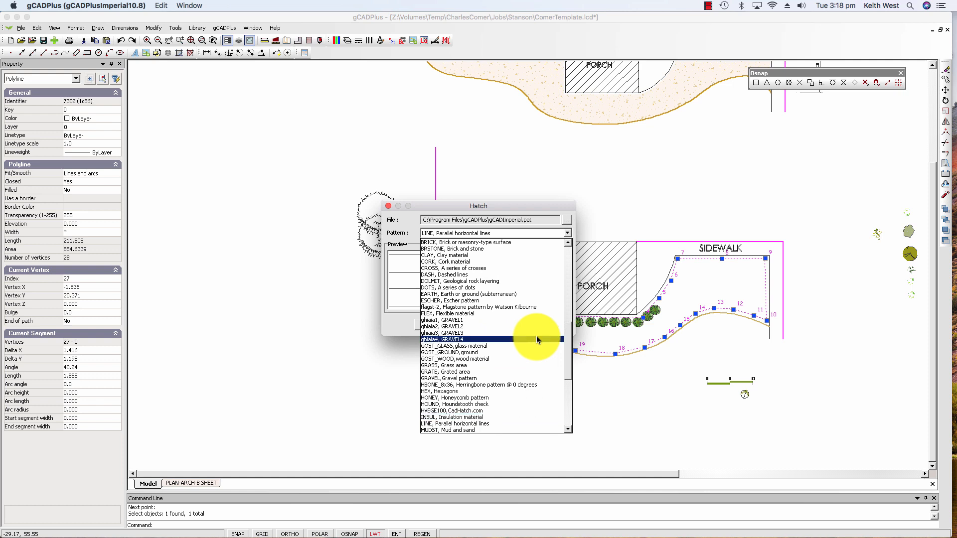
scroll(534, 336, up, 1)
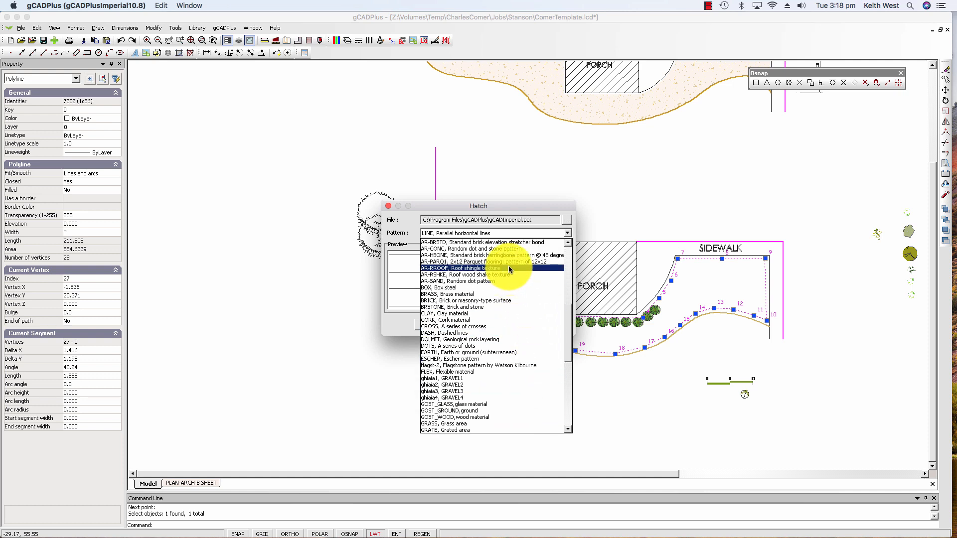
click(508, 249)
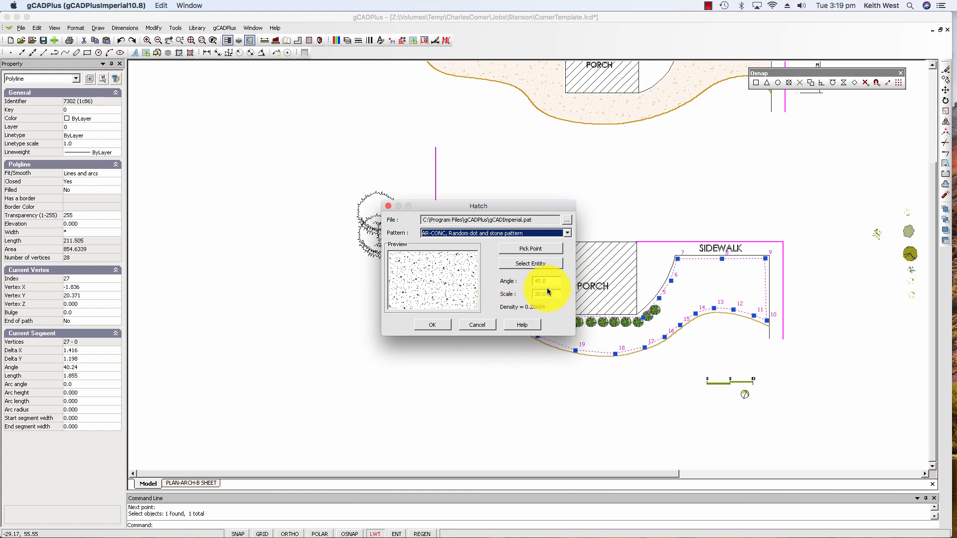
click(438, 326)
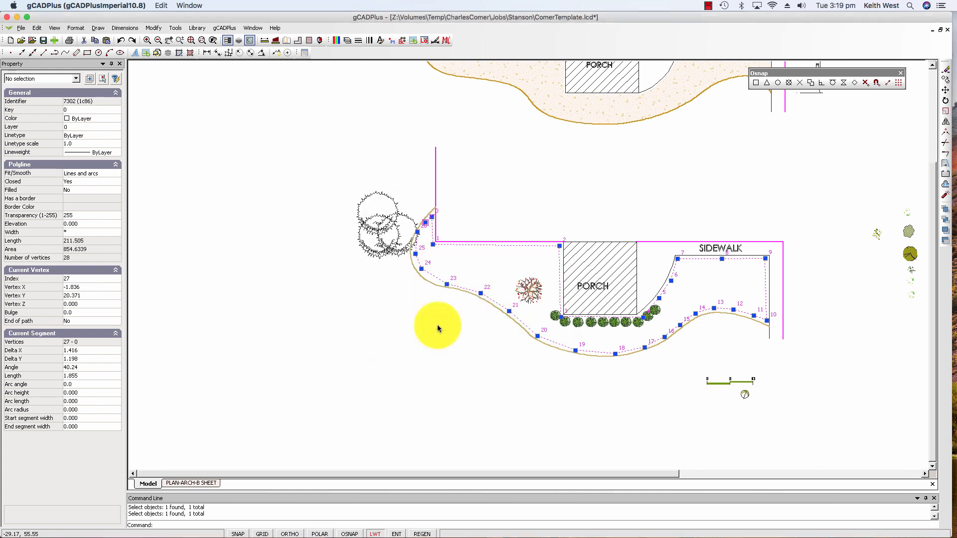
Set the scale of the planting bed's AR-CONC hatch to 1.
click(485, 275)
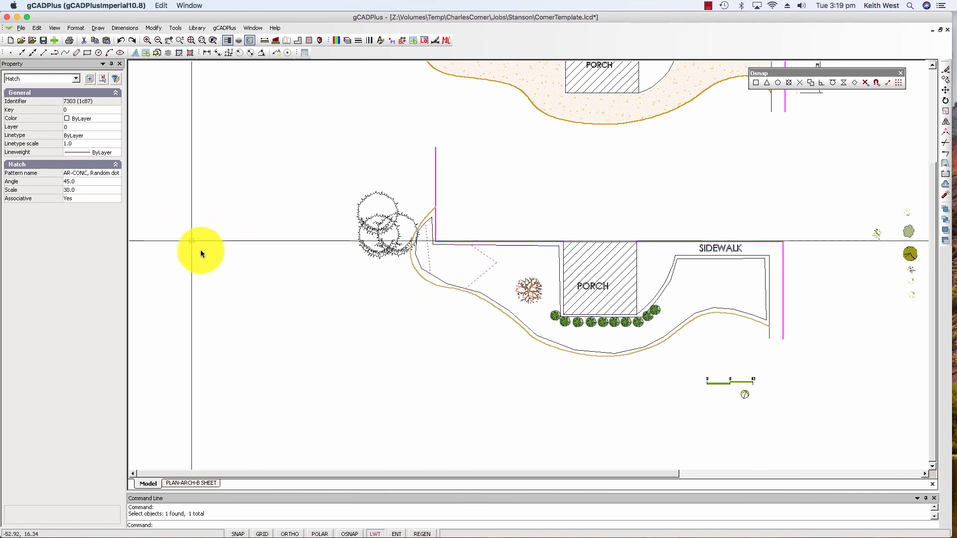
click(81, 189)
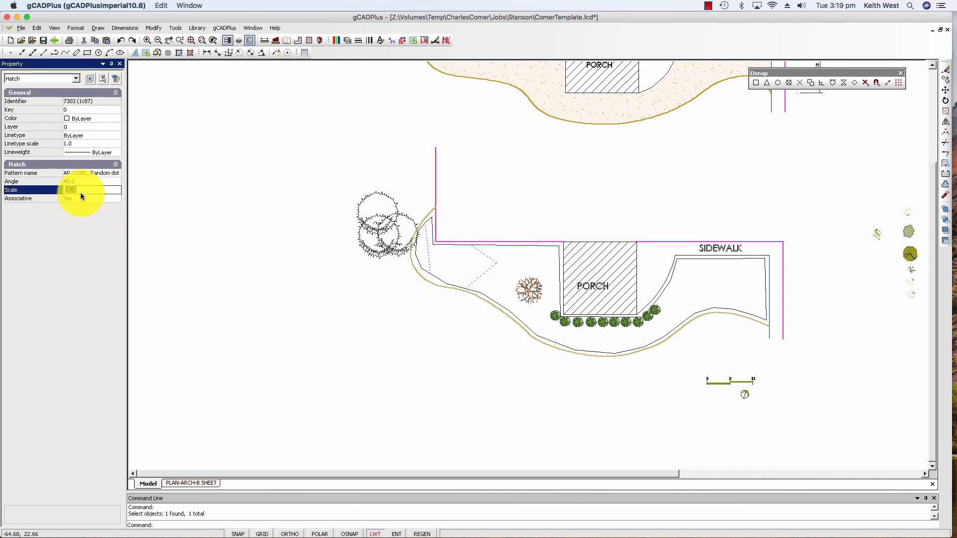
text(1)
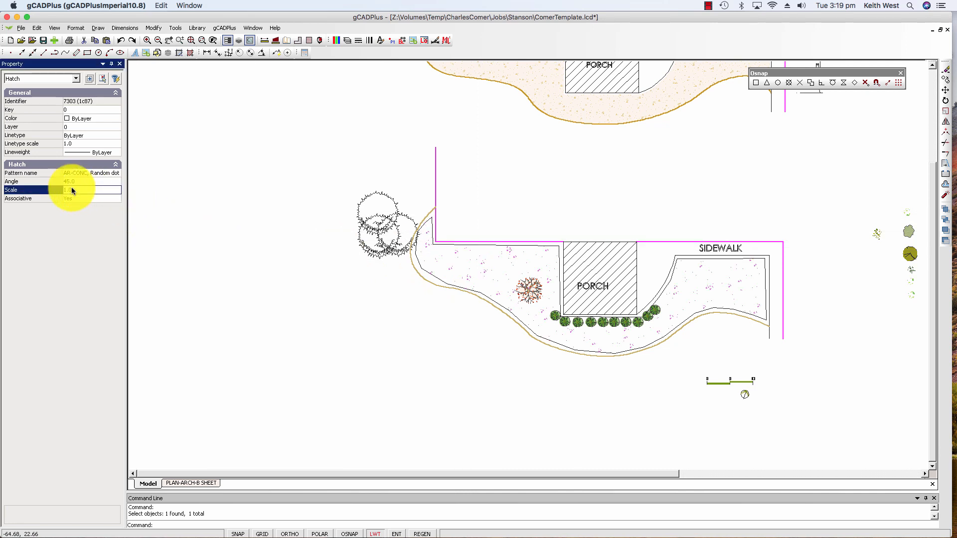
key(Return)
key(Escape)
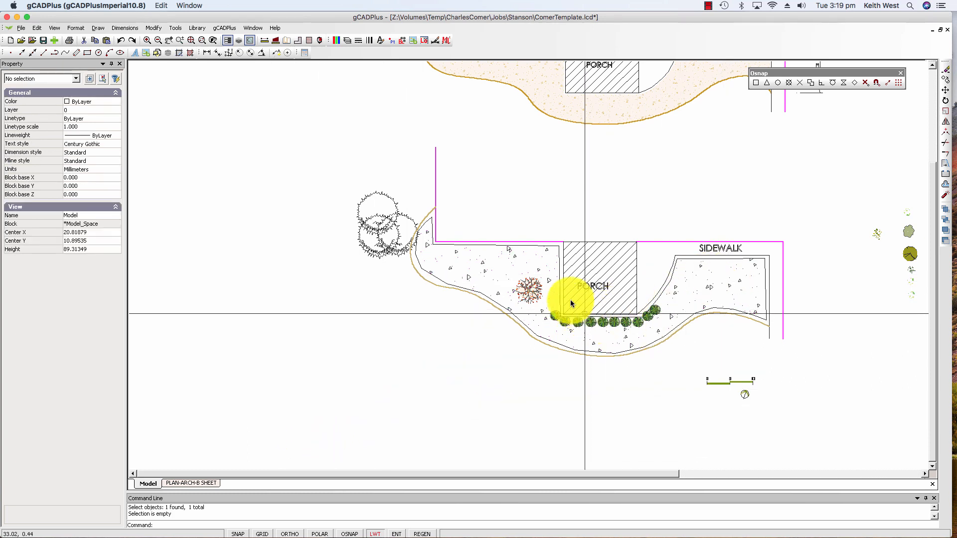
Give the closed bed outline polyline a pale cream true color of RGB 253,239,190.
click(447, 282)
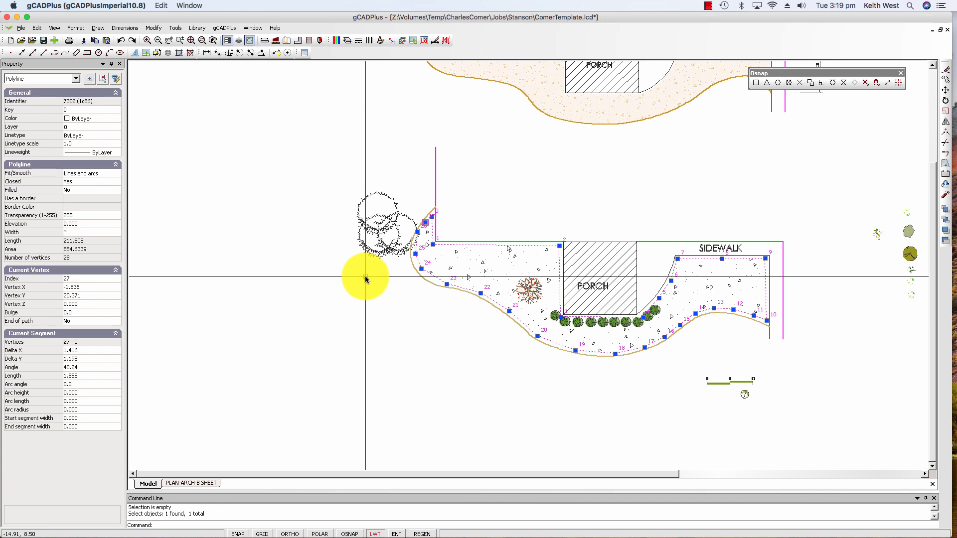
click(118, 118)
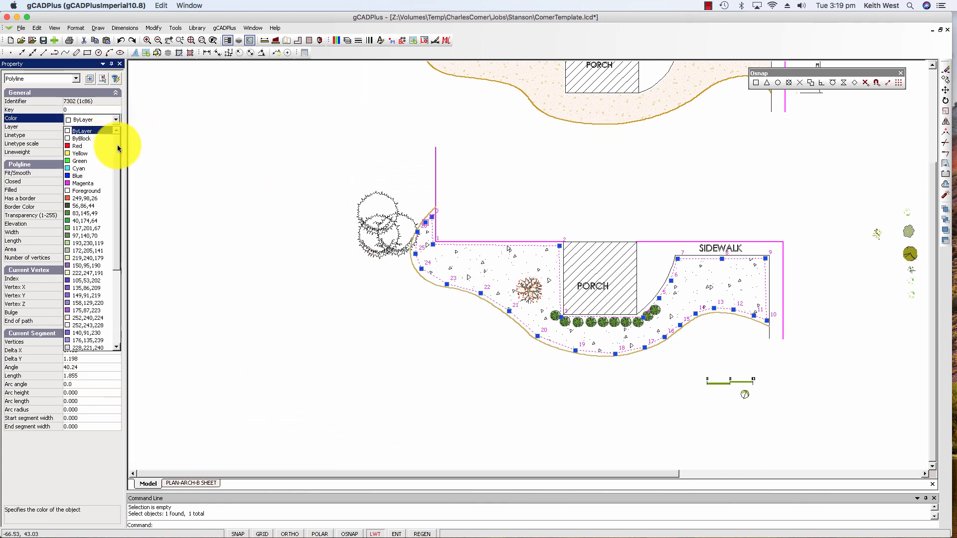
scroll(115, 299, down, 5)
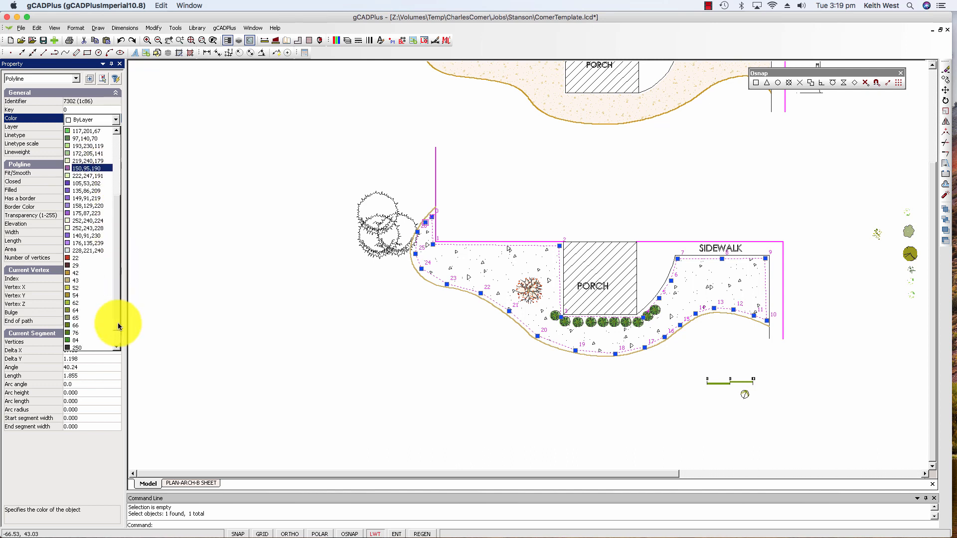
click(104, 345)
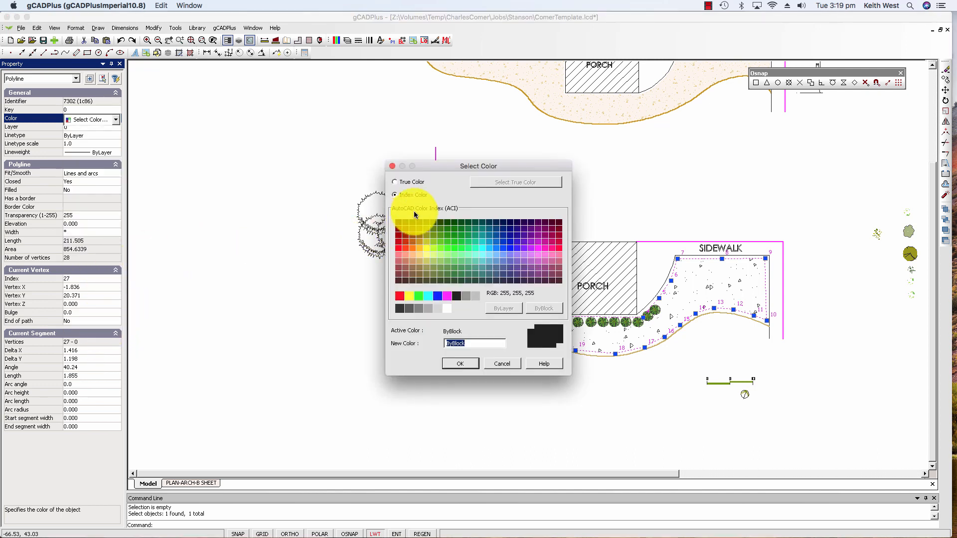
click(396, 183)
click(490, 183)
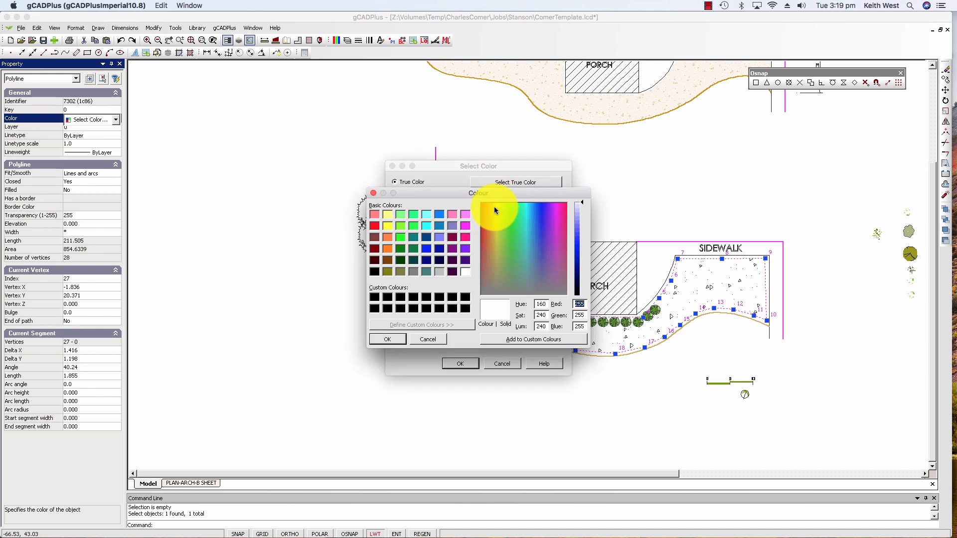
click(494, 206)
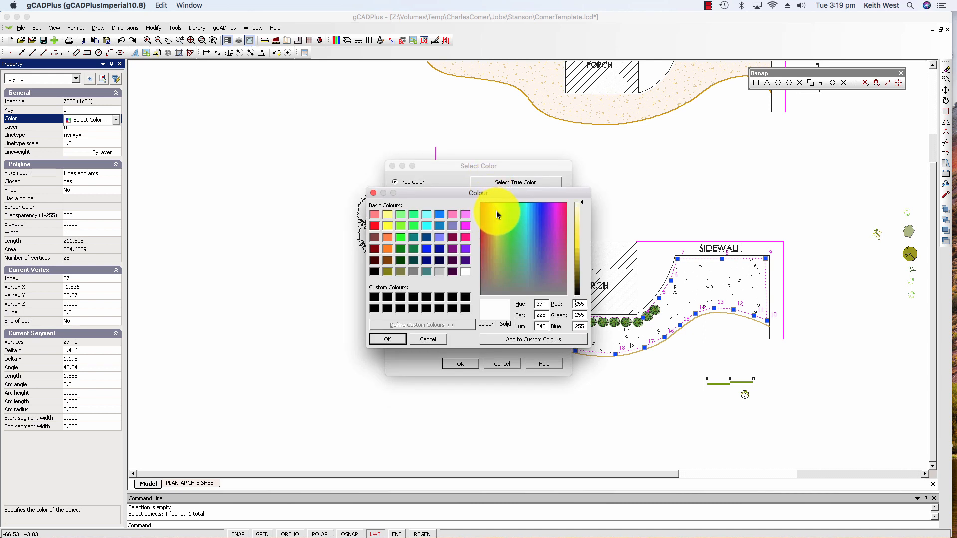
click(579, 219)
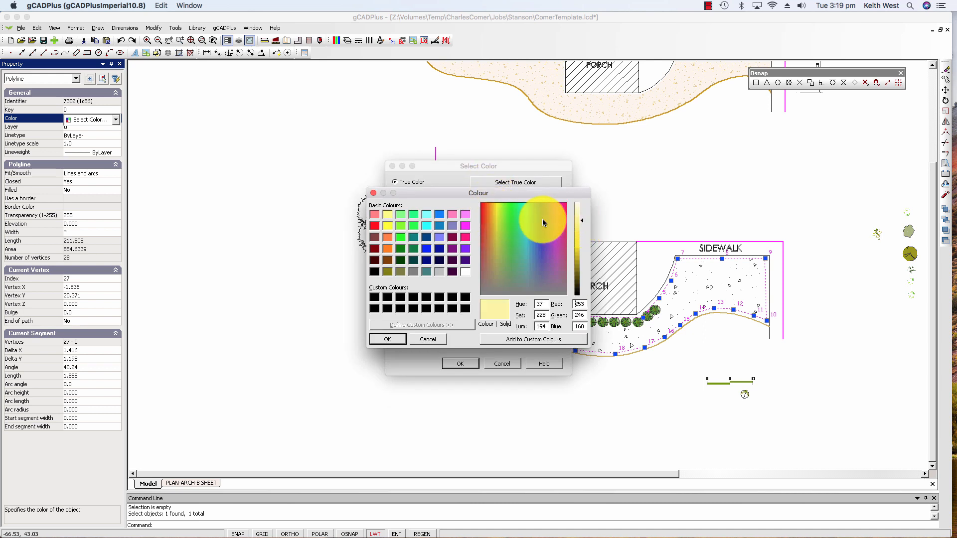
click(495, 208)
click(492, 207)
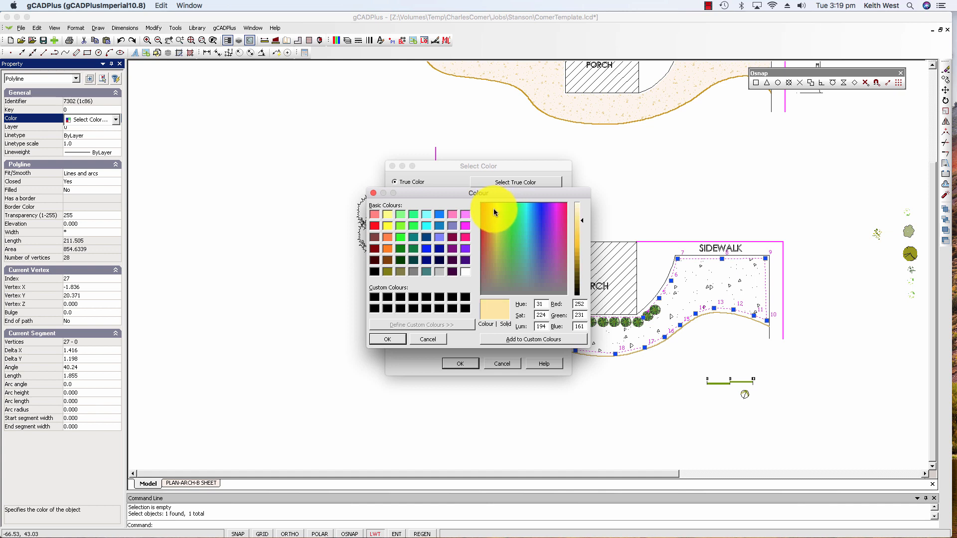
click(576, 213)
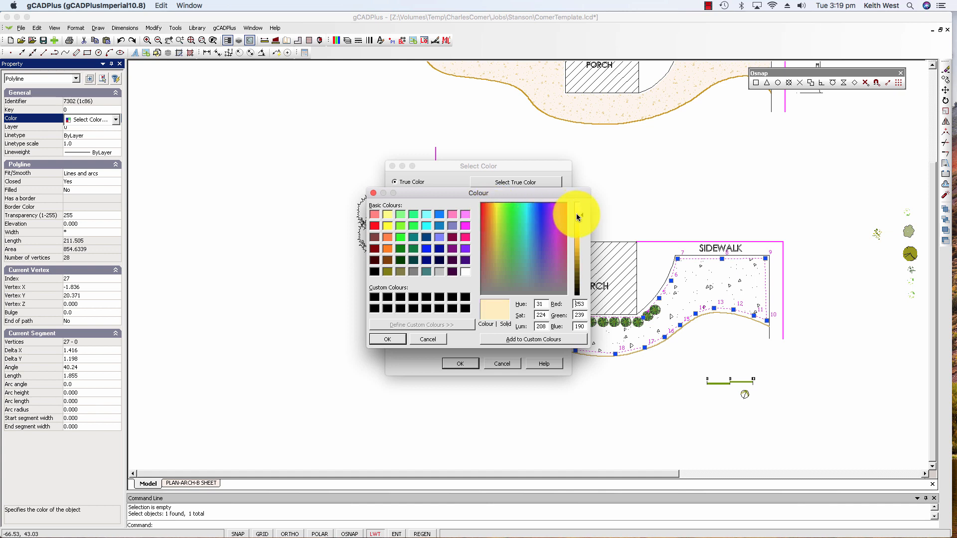
click(389, 339)
click(451, 364)
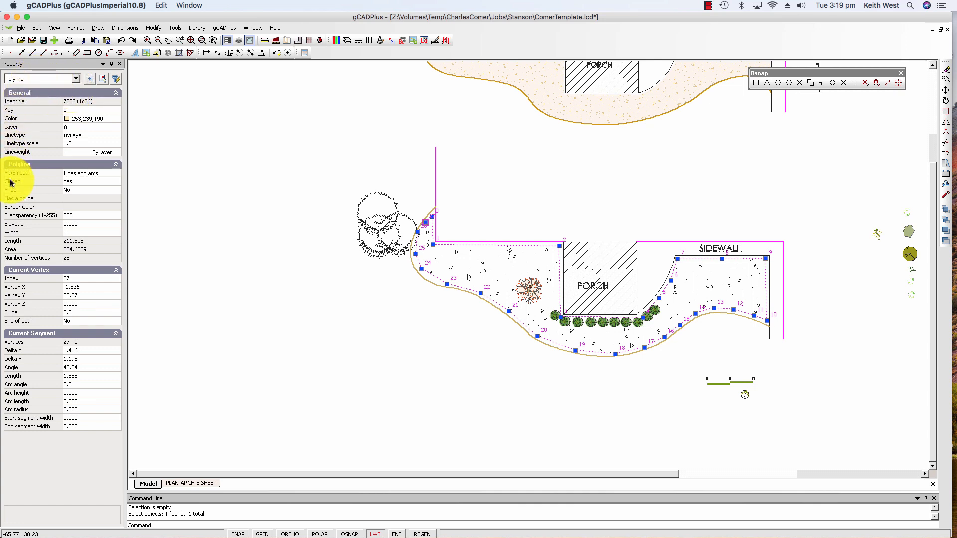
Turn on the fill for the bed outline polyline and send it to the back of the draw order.
click(76, 191)
click(76, 191)
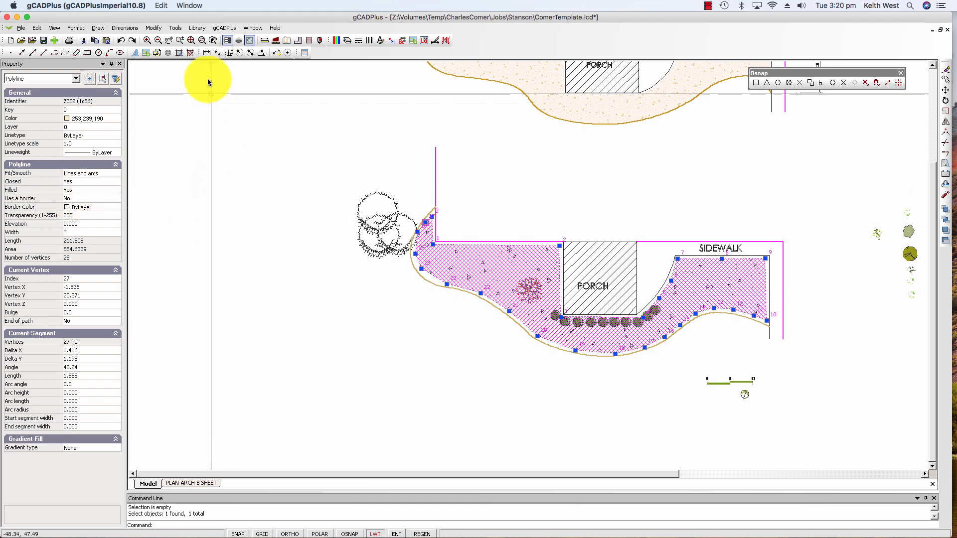
click(176, 29)
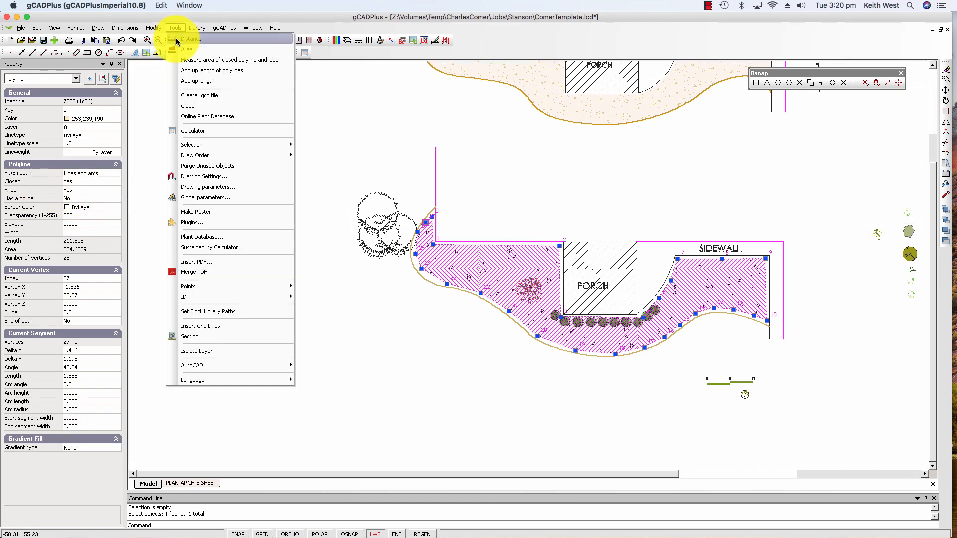
mouse_move(228, 156)
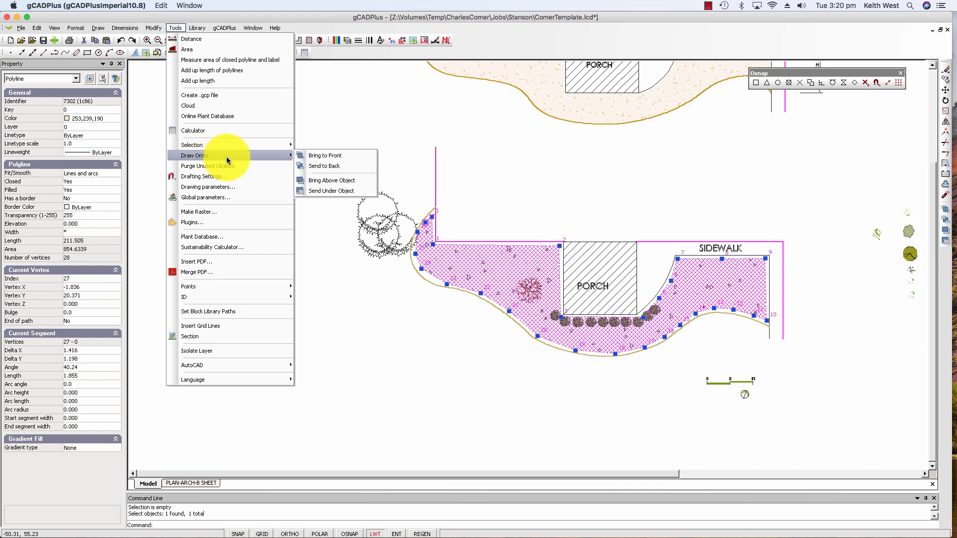
click(327, 165)
scroll(307, 263, down, 2)
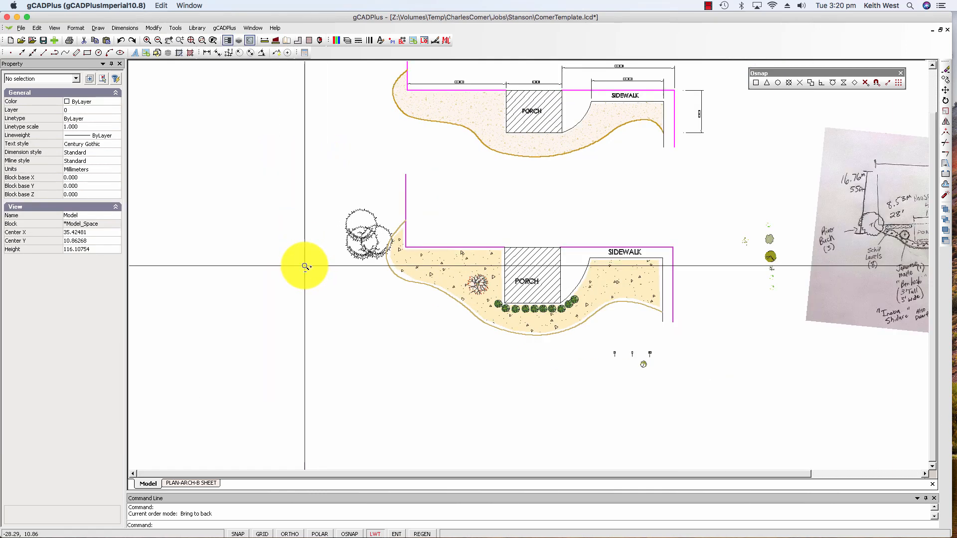